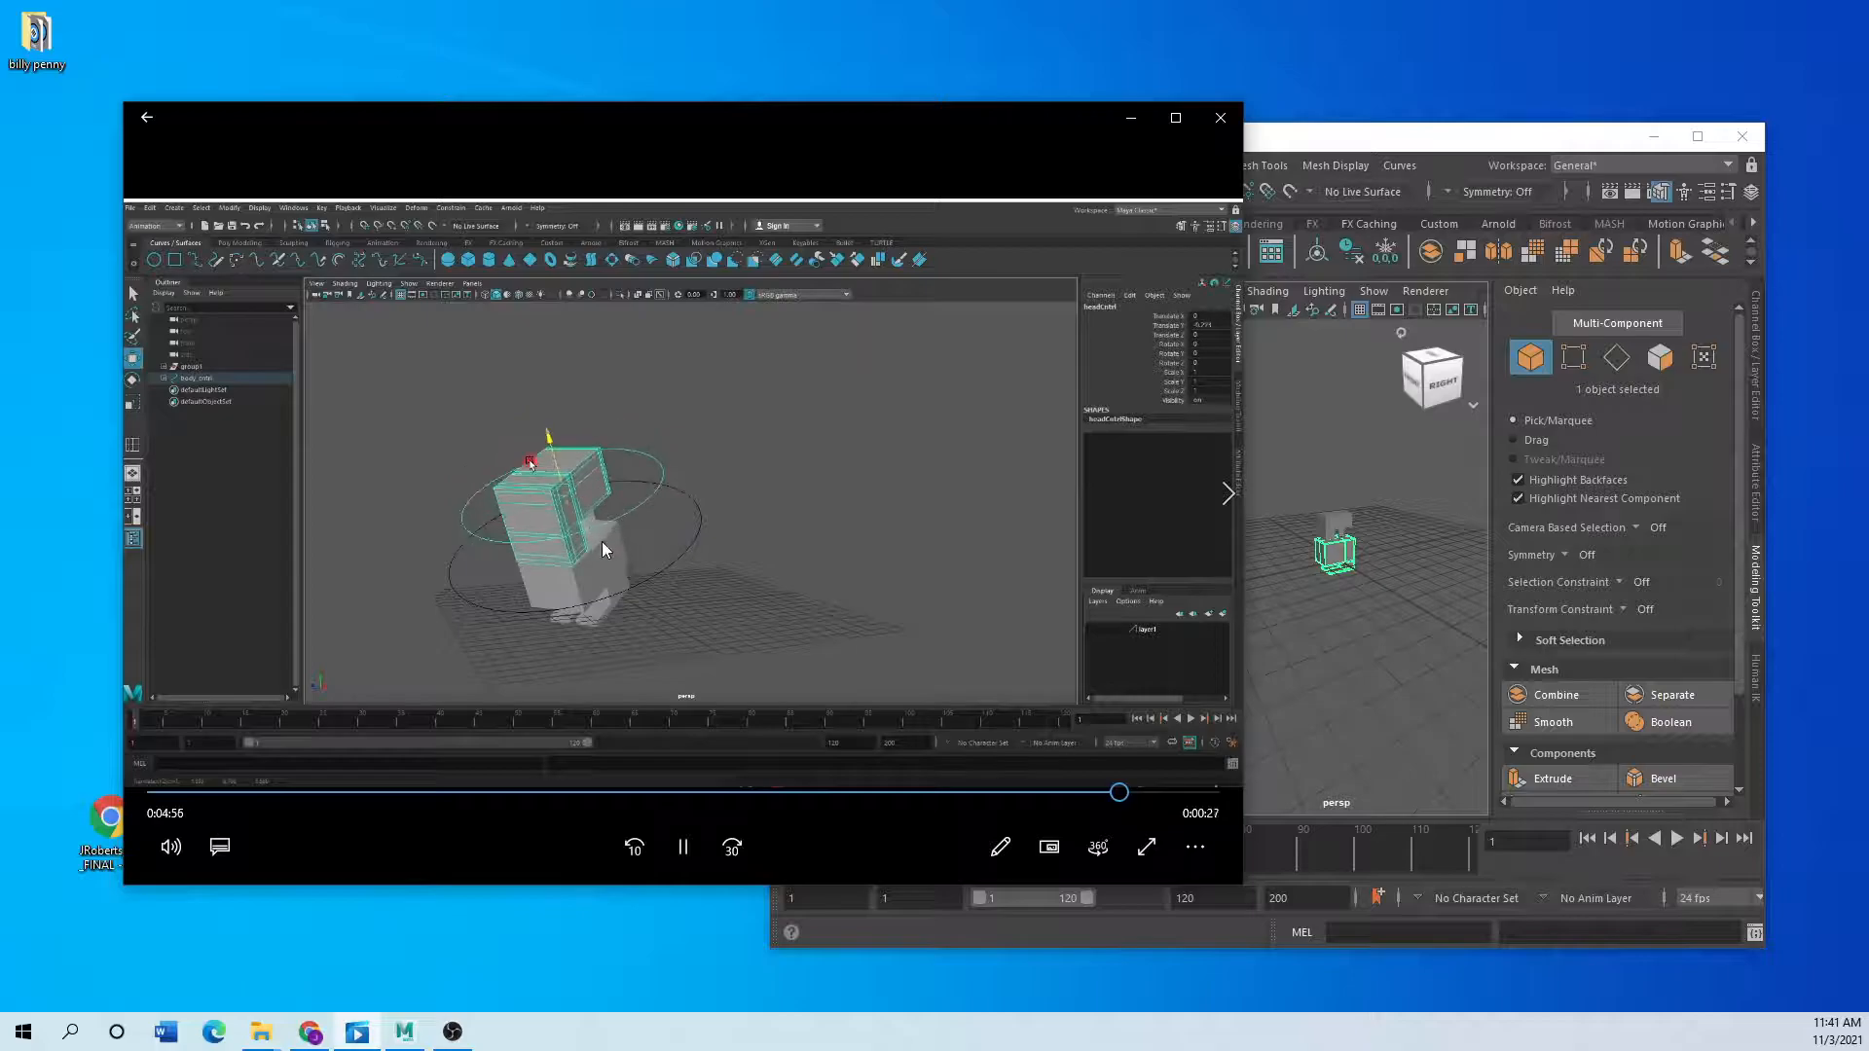
- Look over the demo video and the YouTube tutorial list, close the video player, and maximize the Maya window
left_click(684, 847)
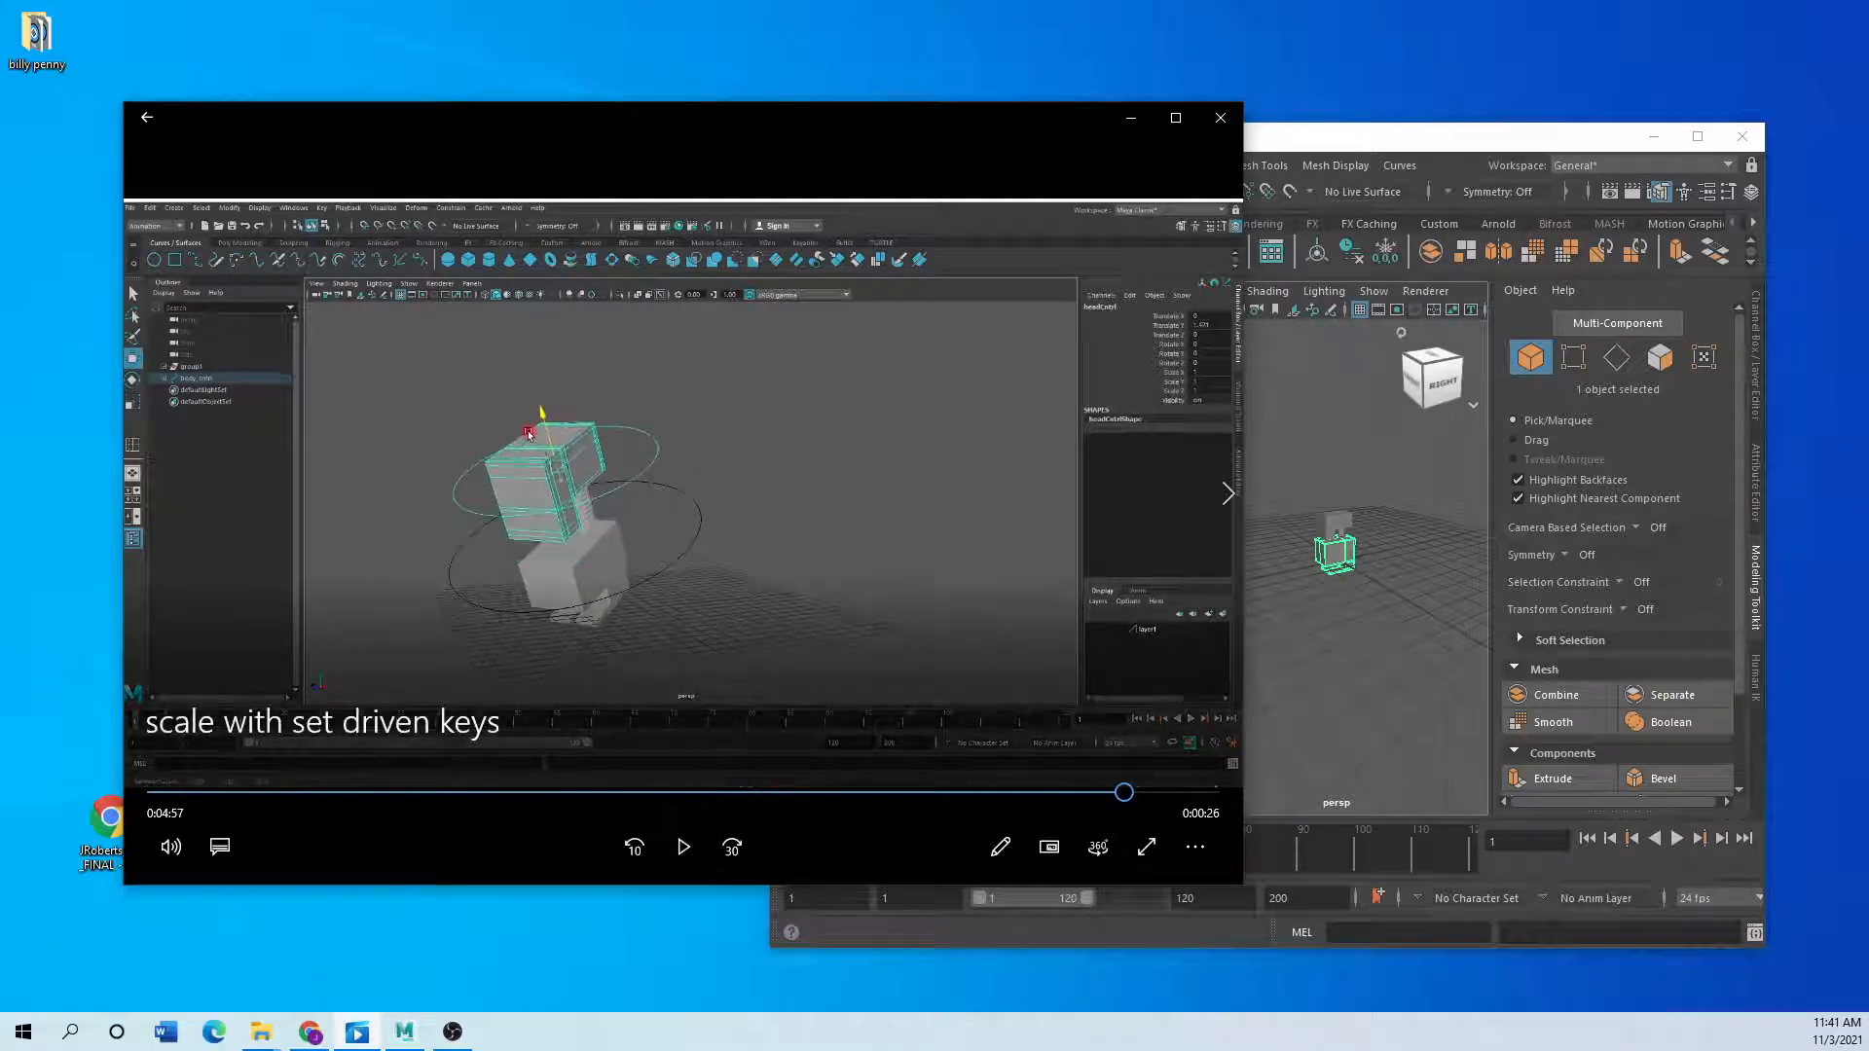
left_click_drag(0, 84, 843, 85)
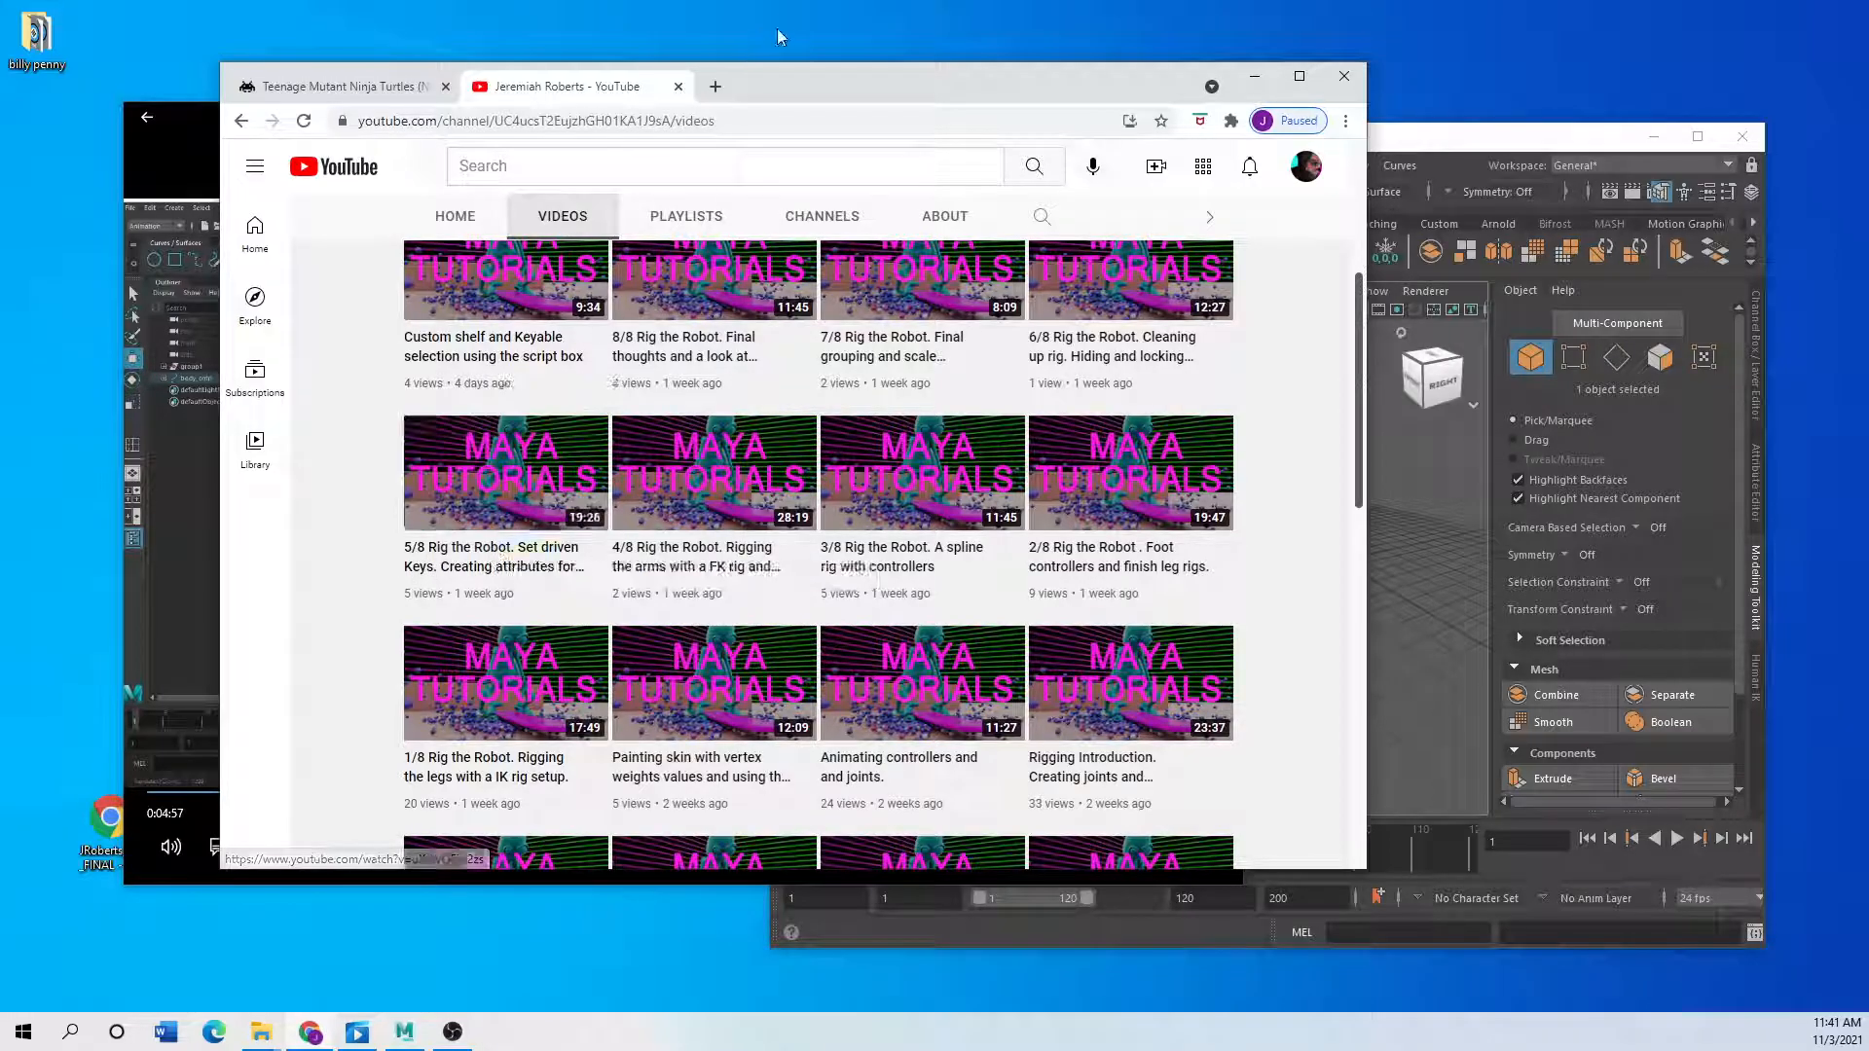
left_click_drag(779, 91, 0, 356)
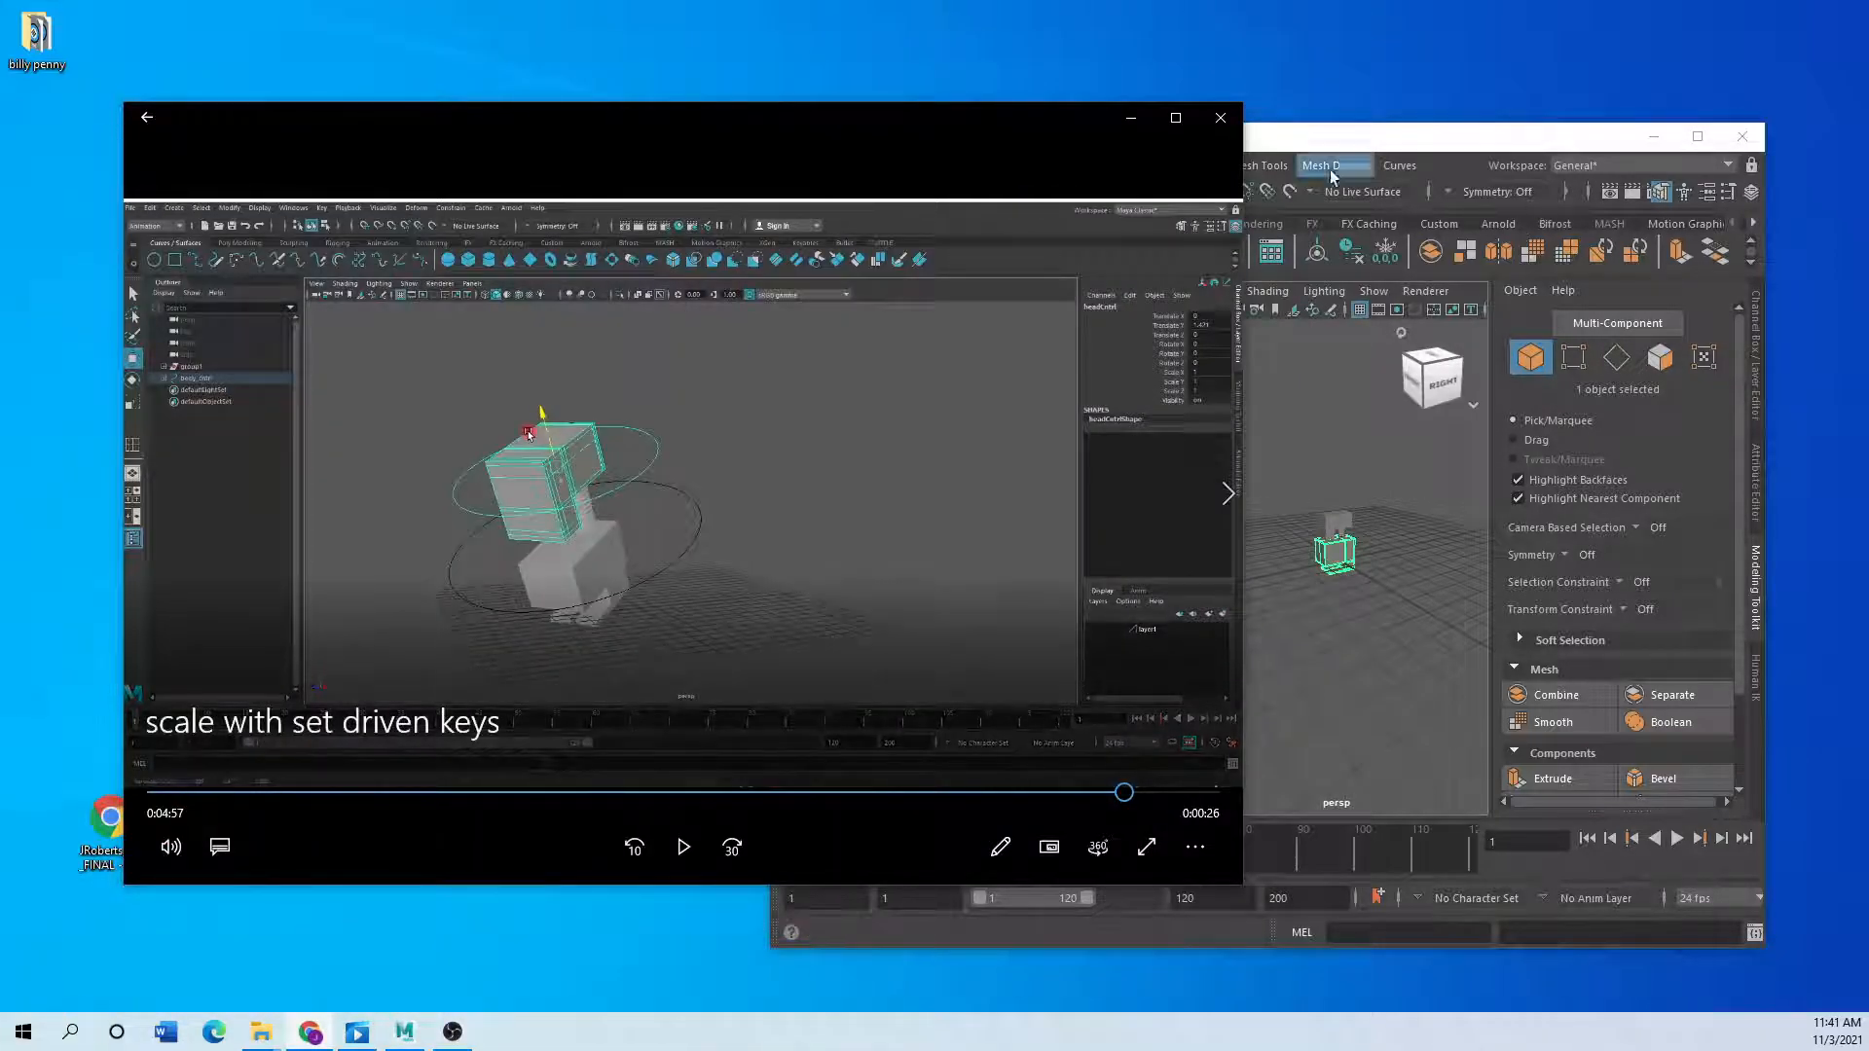
left_click(1007, 150)
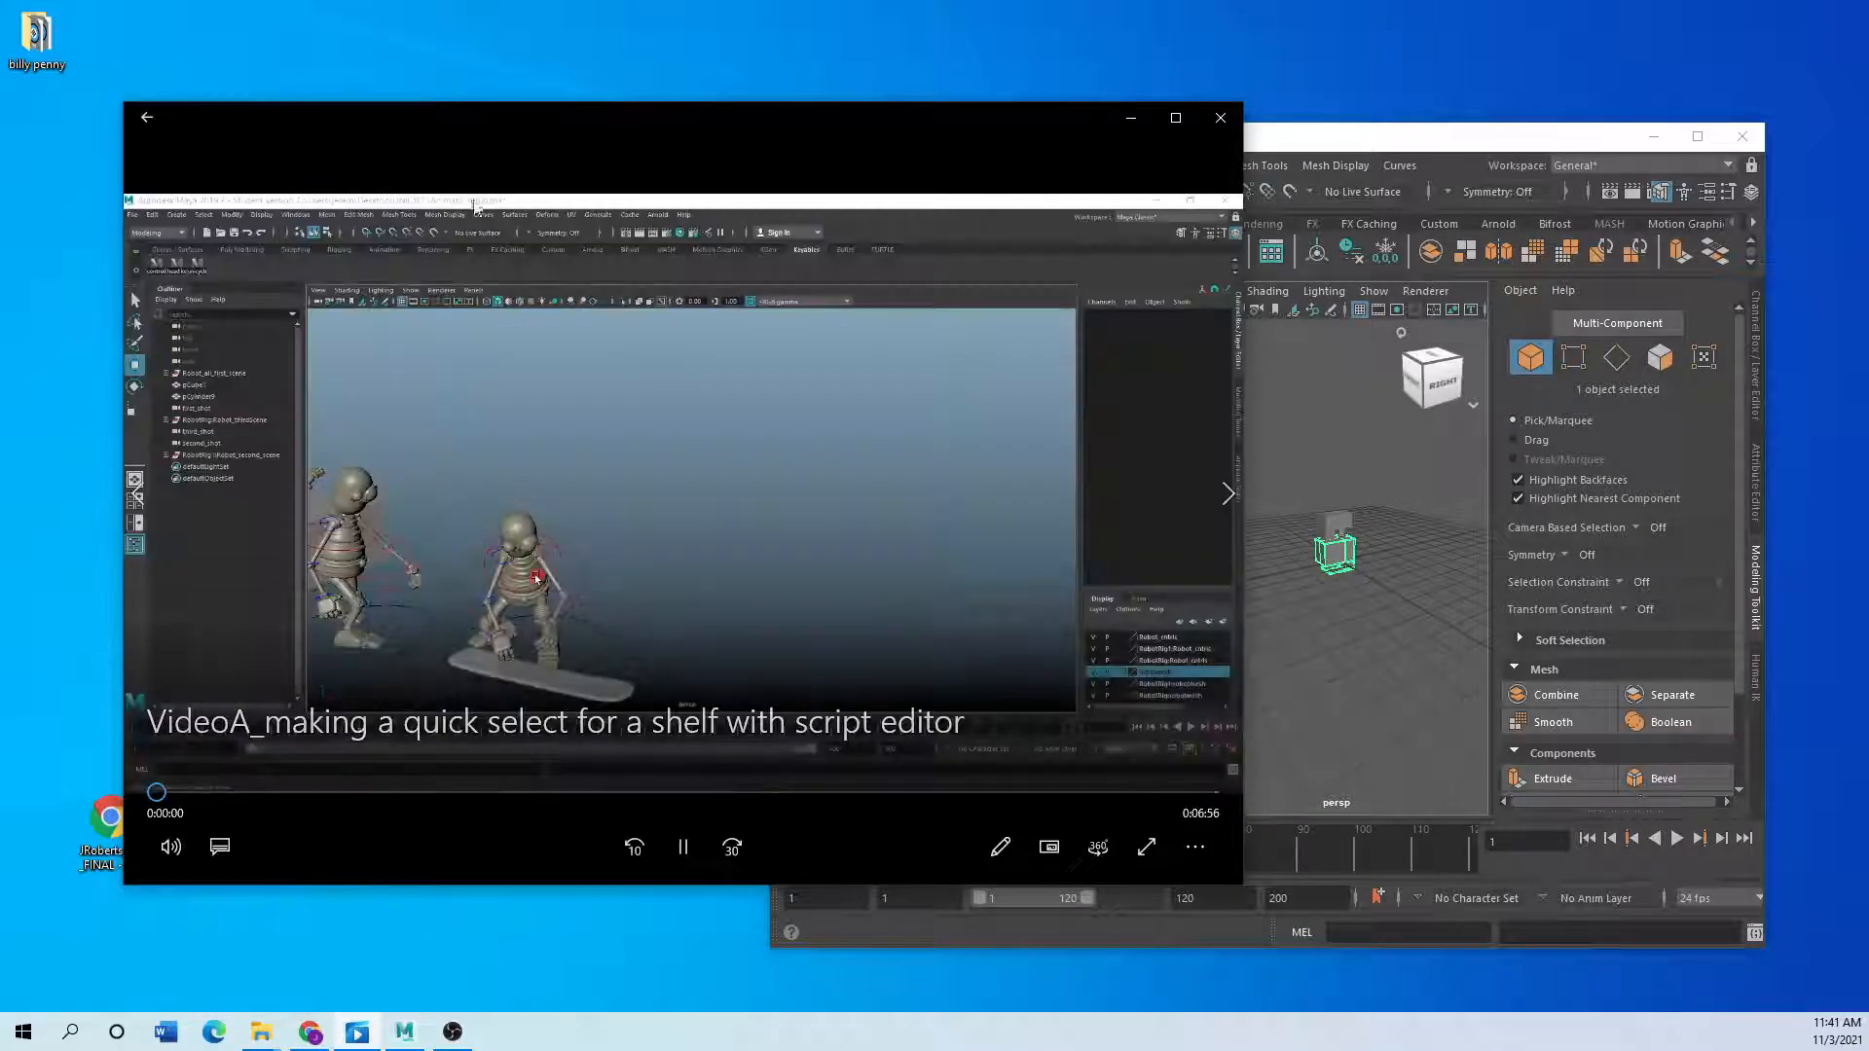
left_click_drag(687, 115, 0, 408)
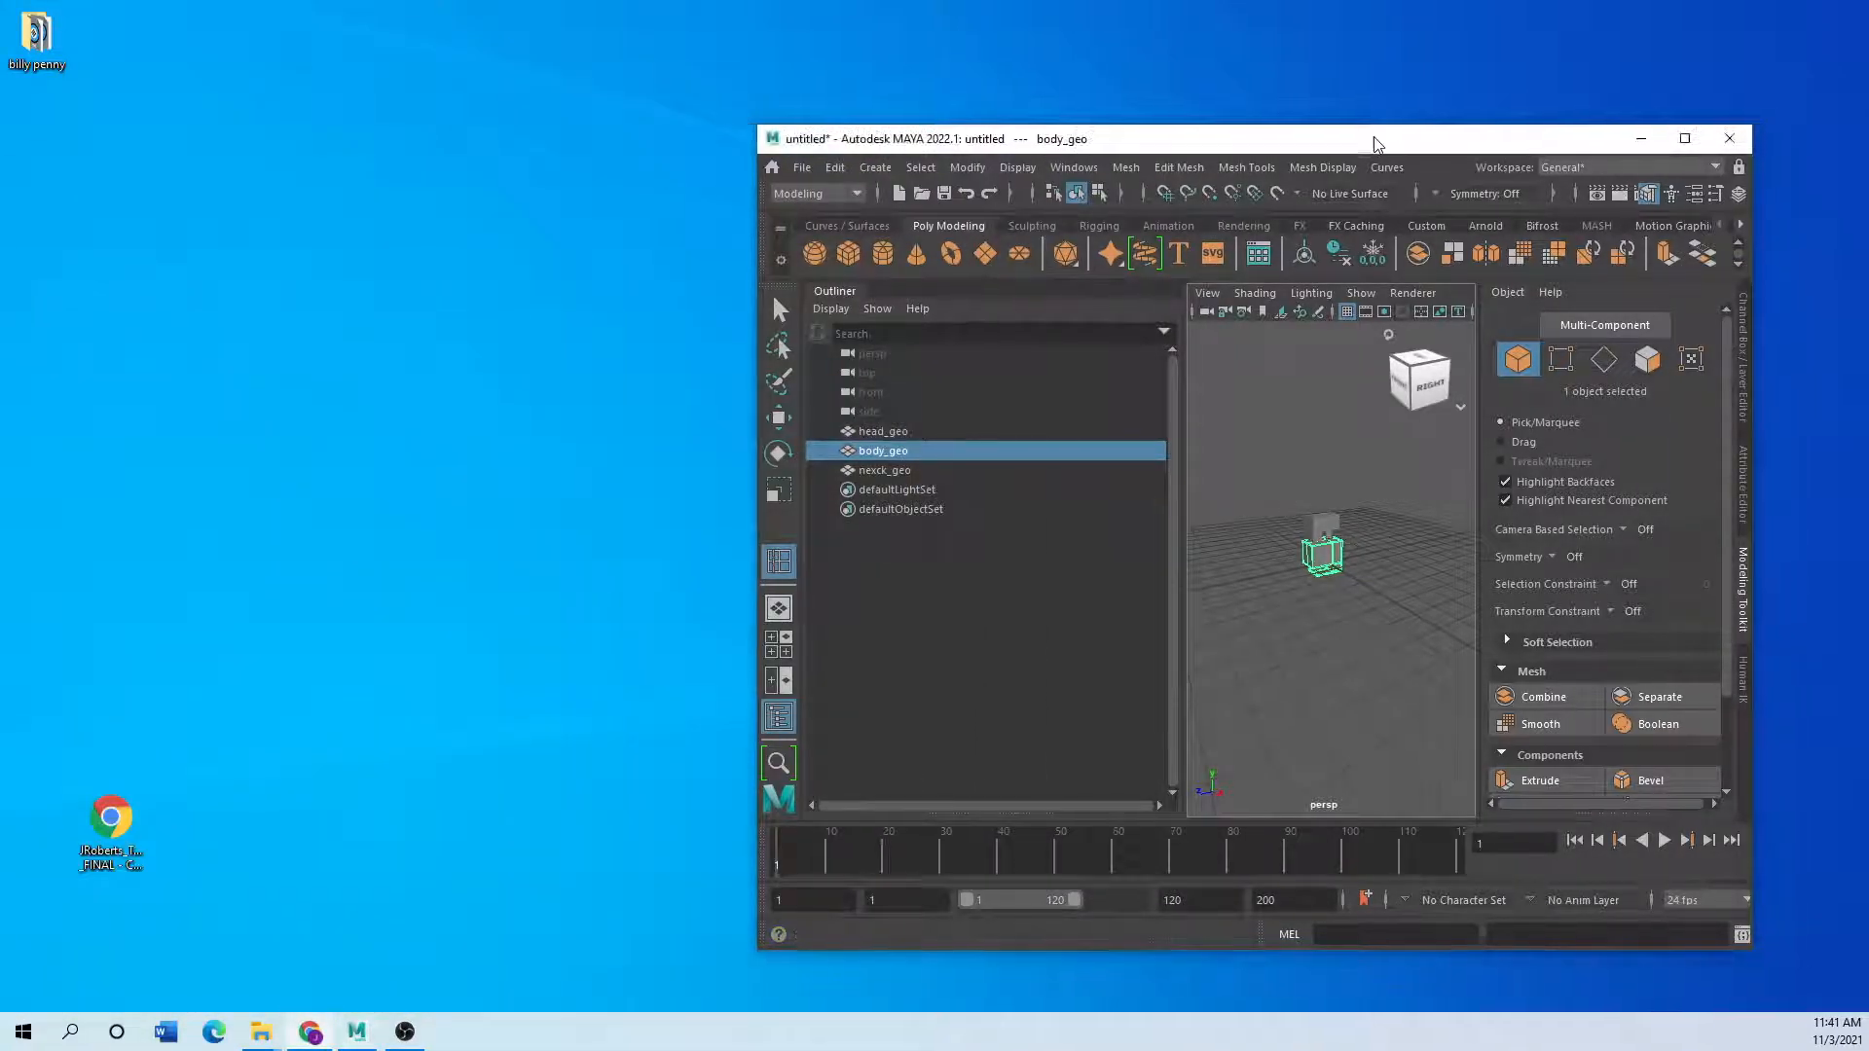
left_click_drag(1388, 135, 838, 74)
left_click(1150, 76)
- Move the neck mesh nexck_geo out behind the body, to about -1.35 cm in Z
scroll(937, 525, "up", 3)
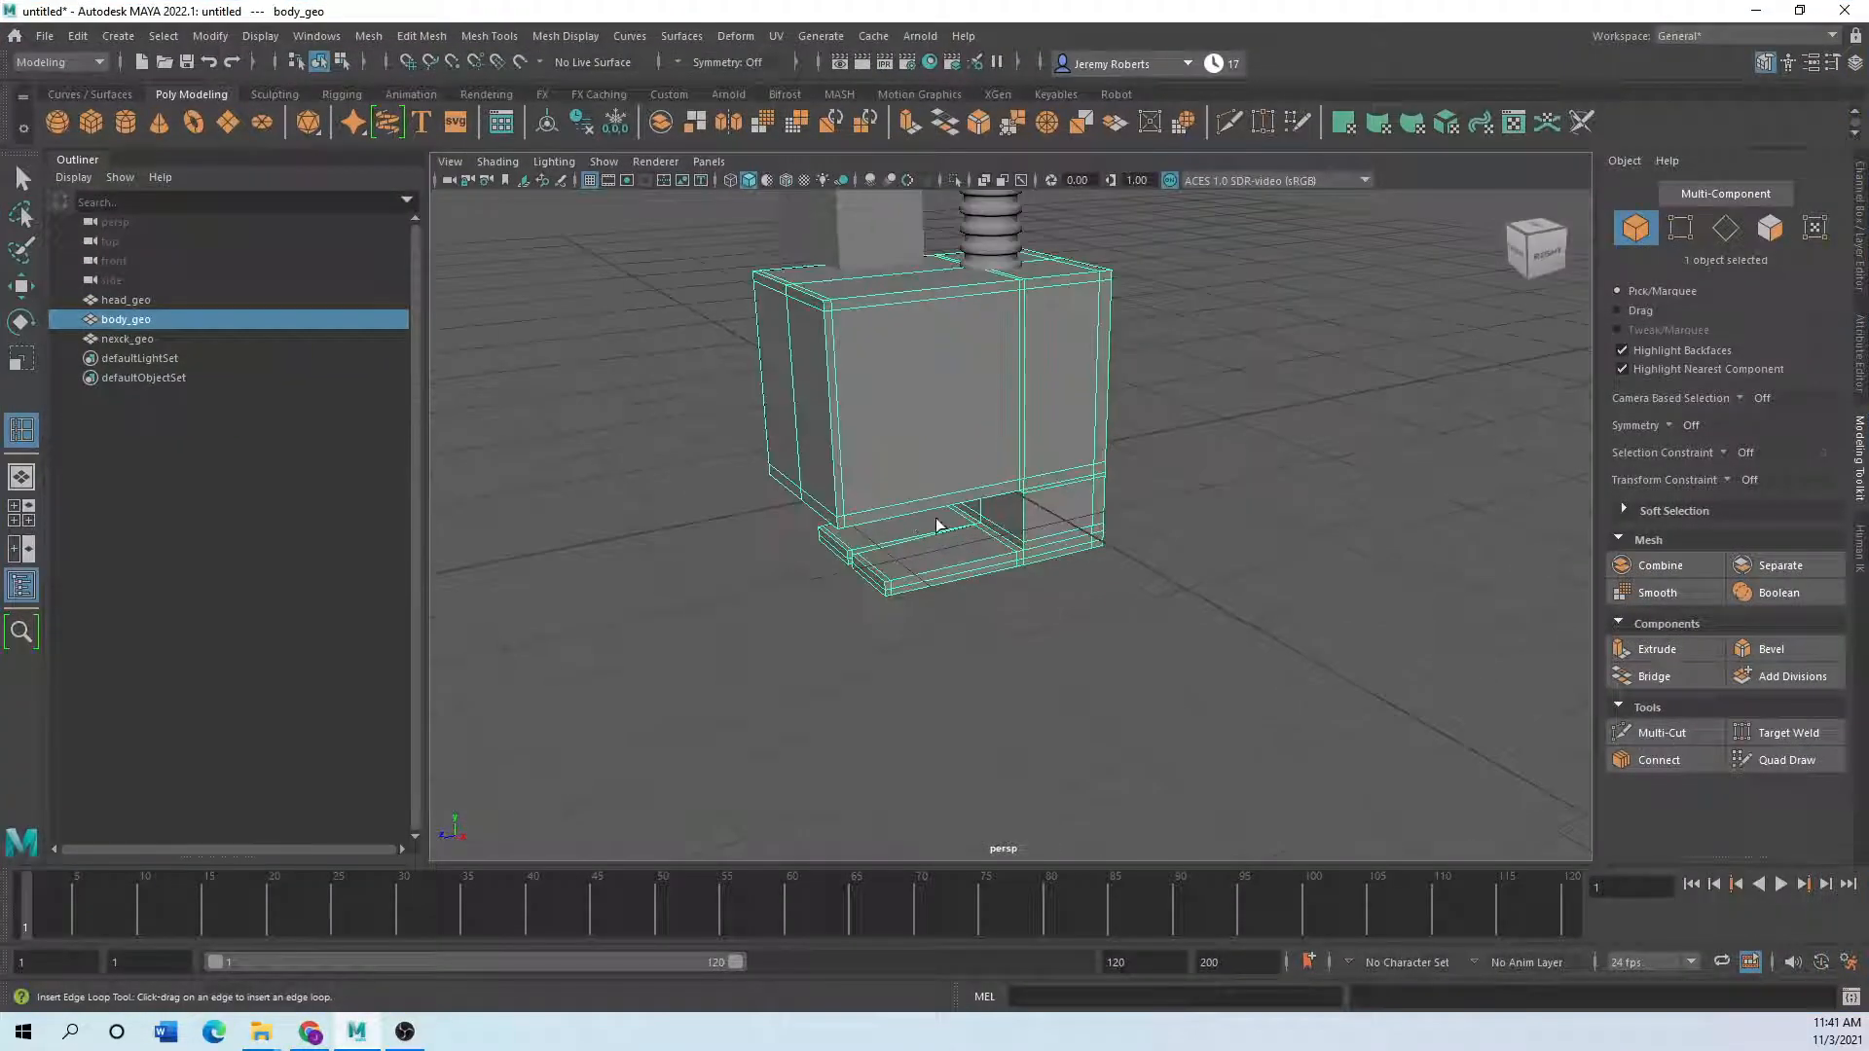
scroll(937, 526, "down", 1)
mouse_move(944, 525)
left_mouse_down("alt")
mouse_move(924, 506)
mouse_move(914, 541)
left_mouse_up("alt")
scroll(642, 597, "up", 4)
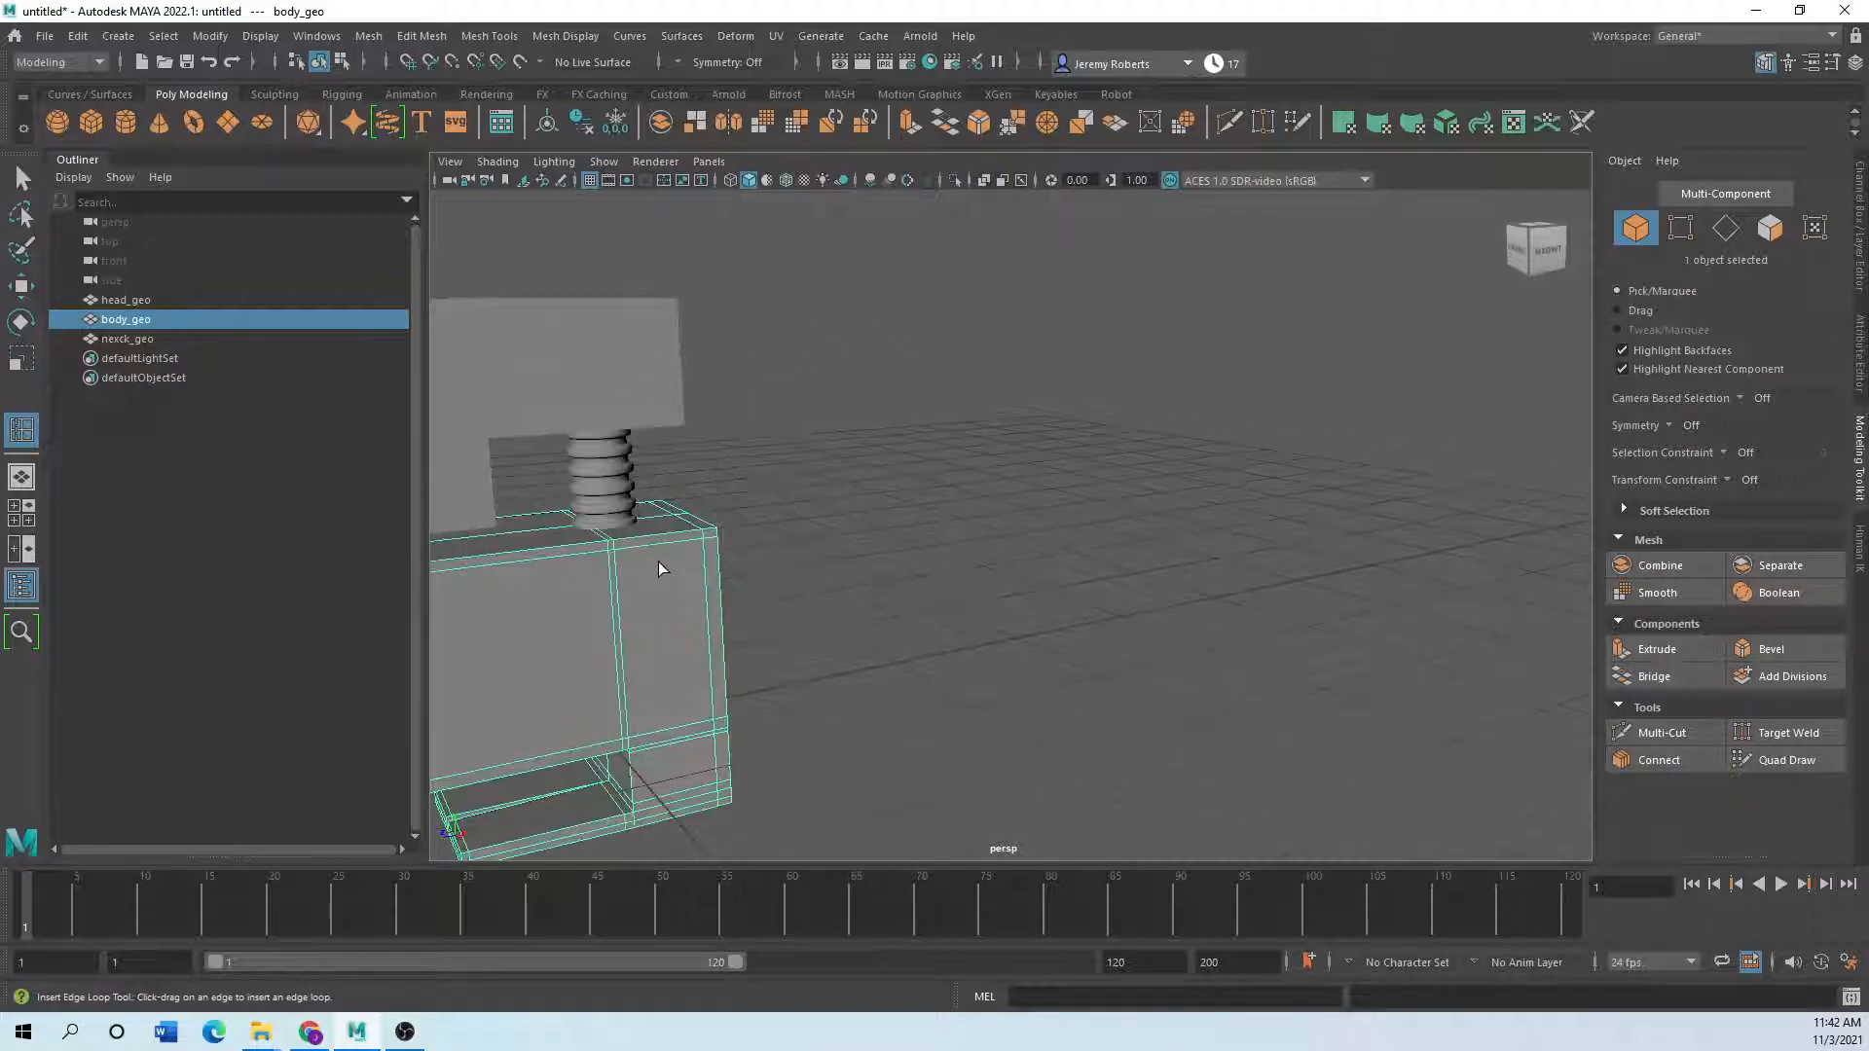
scroll(658, 563, "down", 2)
scroll(843, 581, "up", 3)
left_click(746, 406)
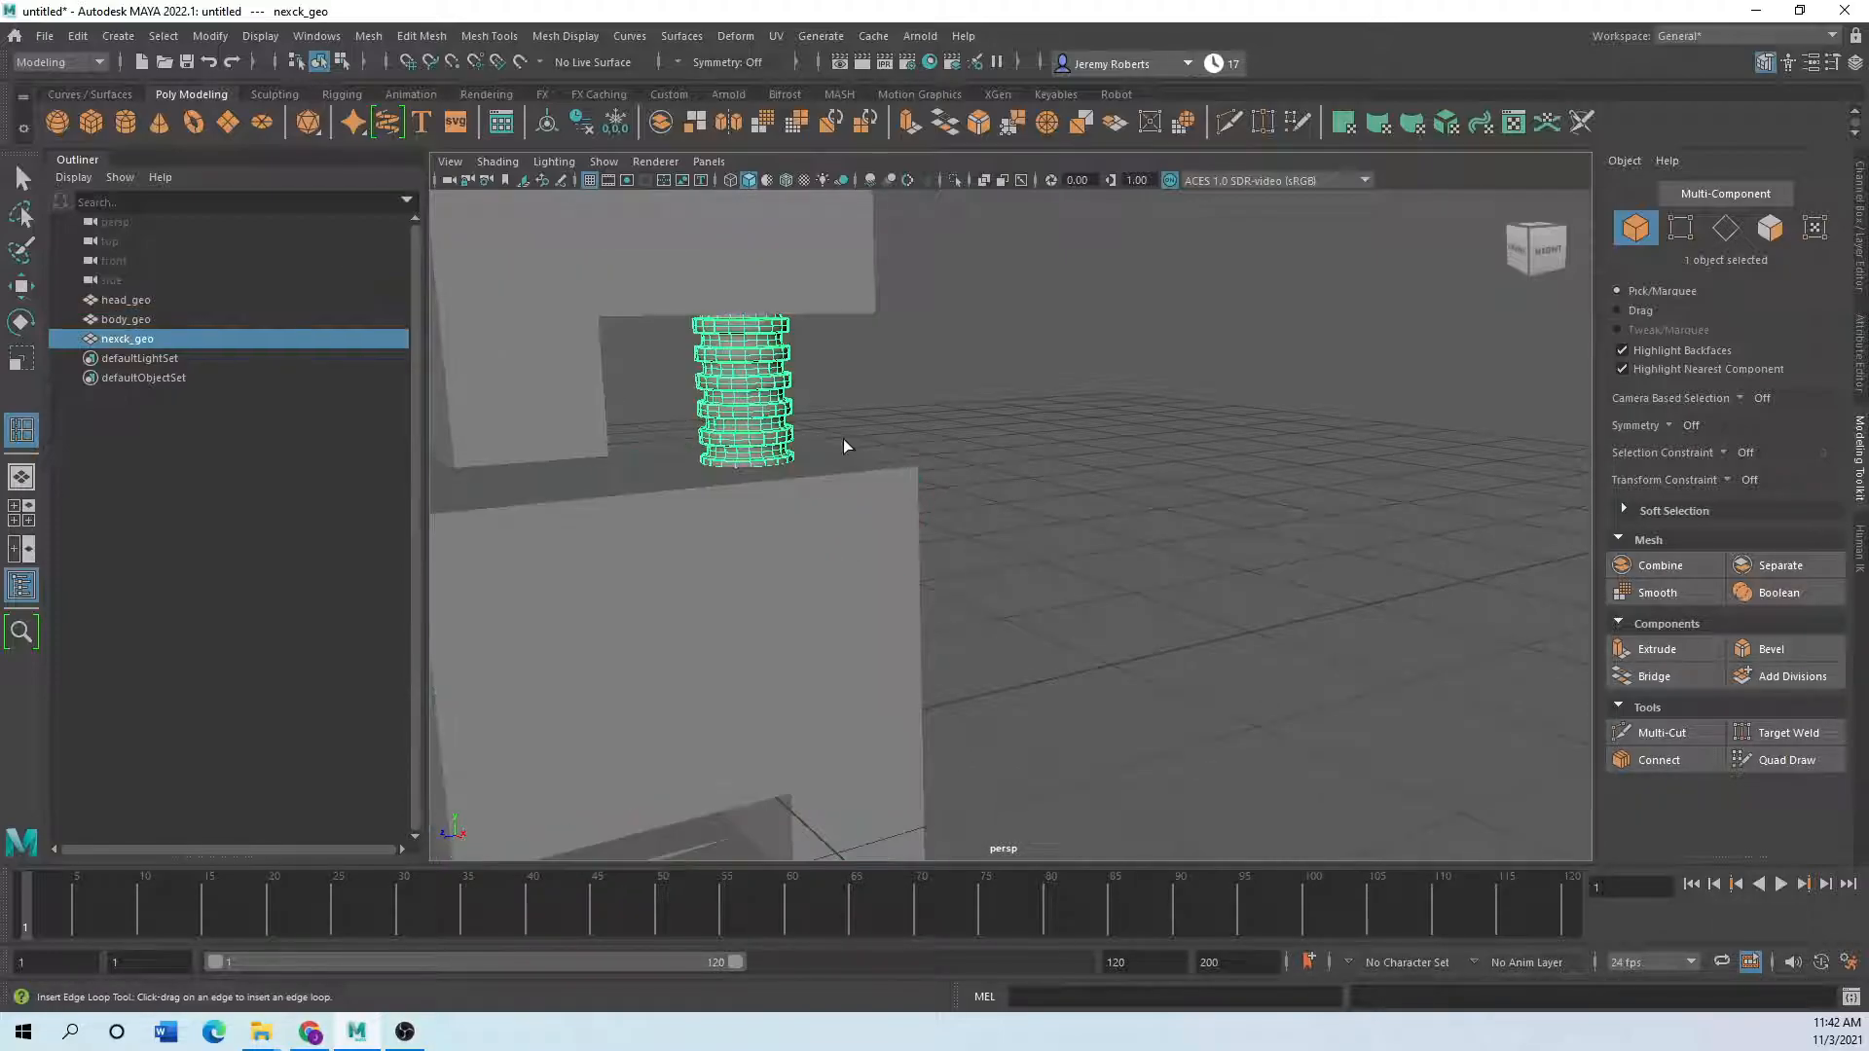
key("w")
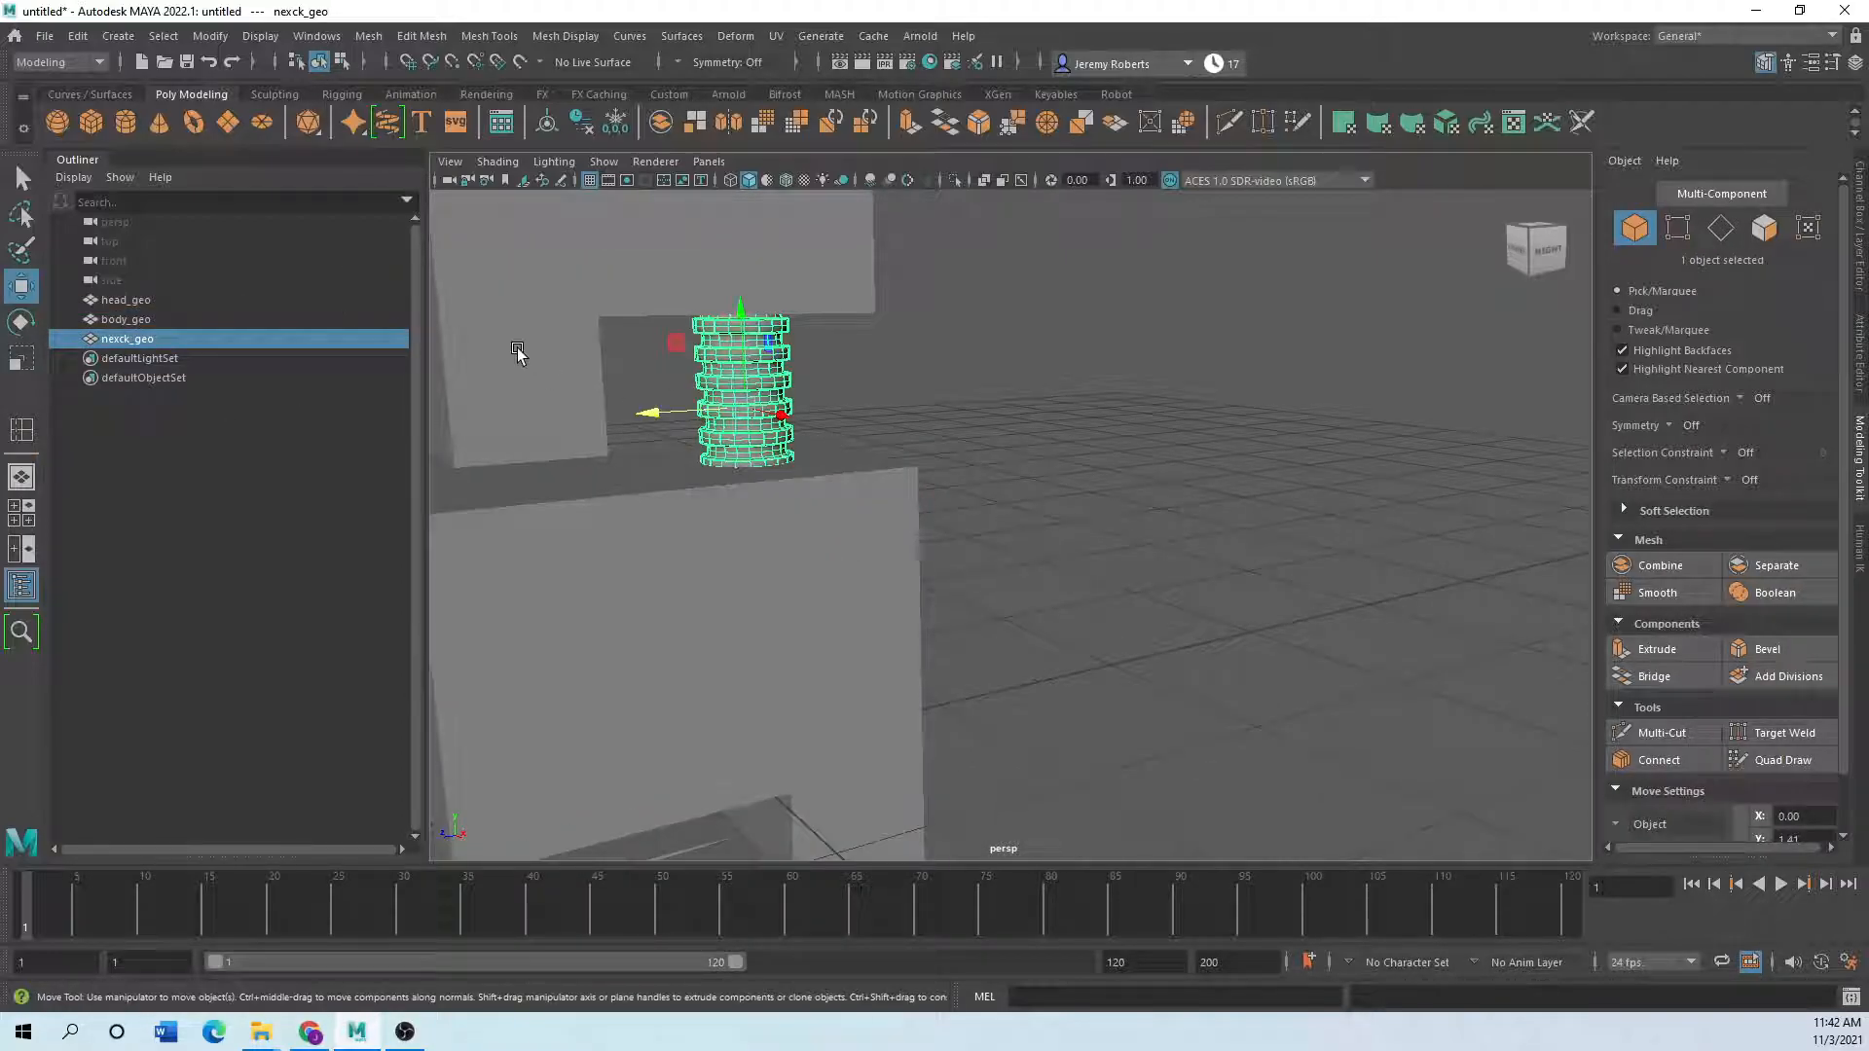
left_click_drag(550, 428, 580, 387, "alt")
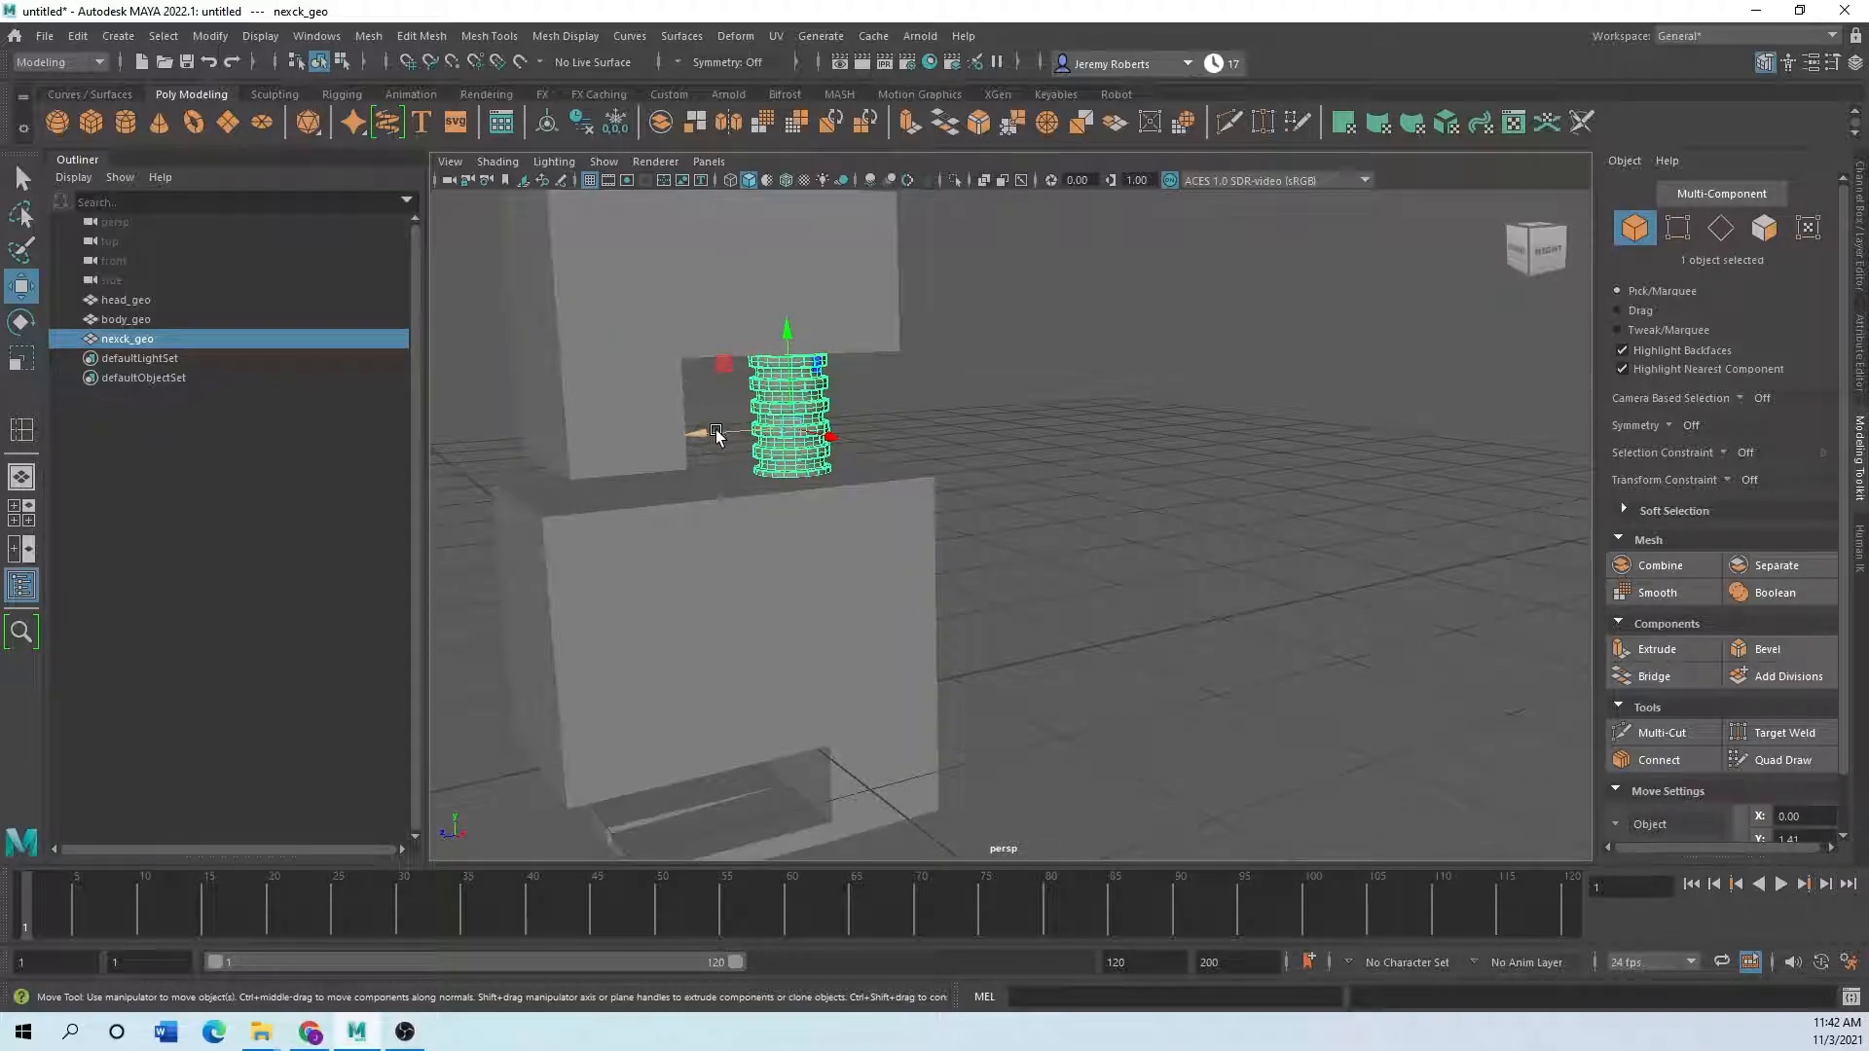
left_click_drag(790, 365, 762, 371)
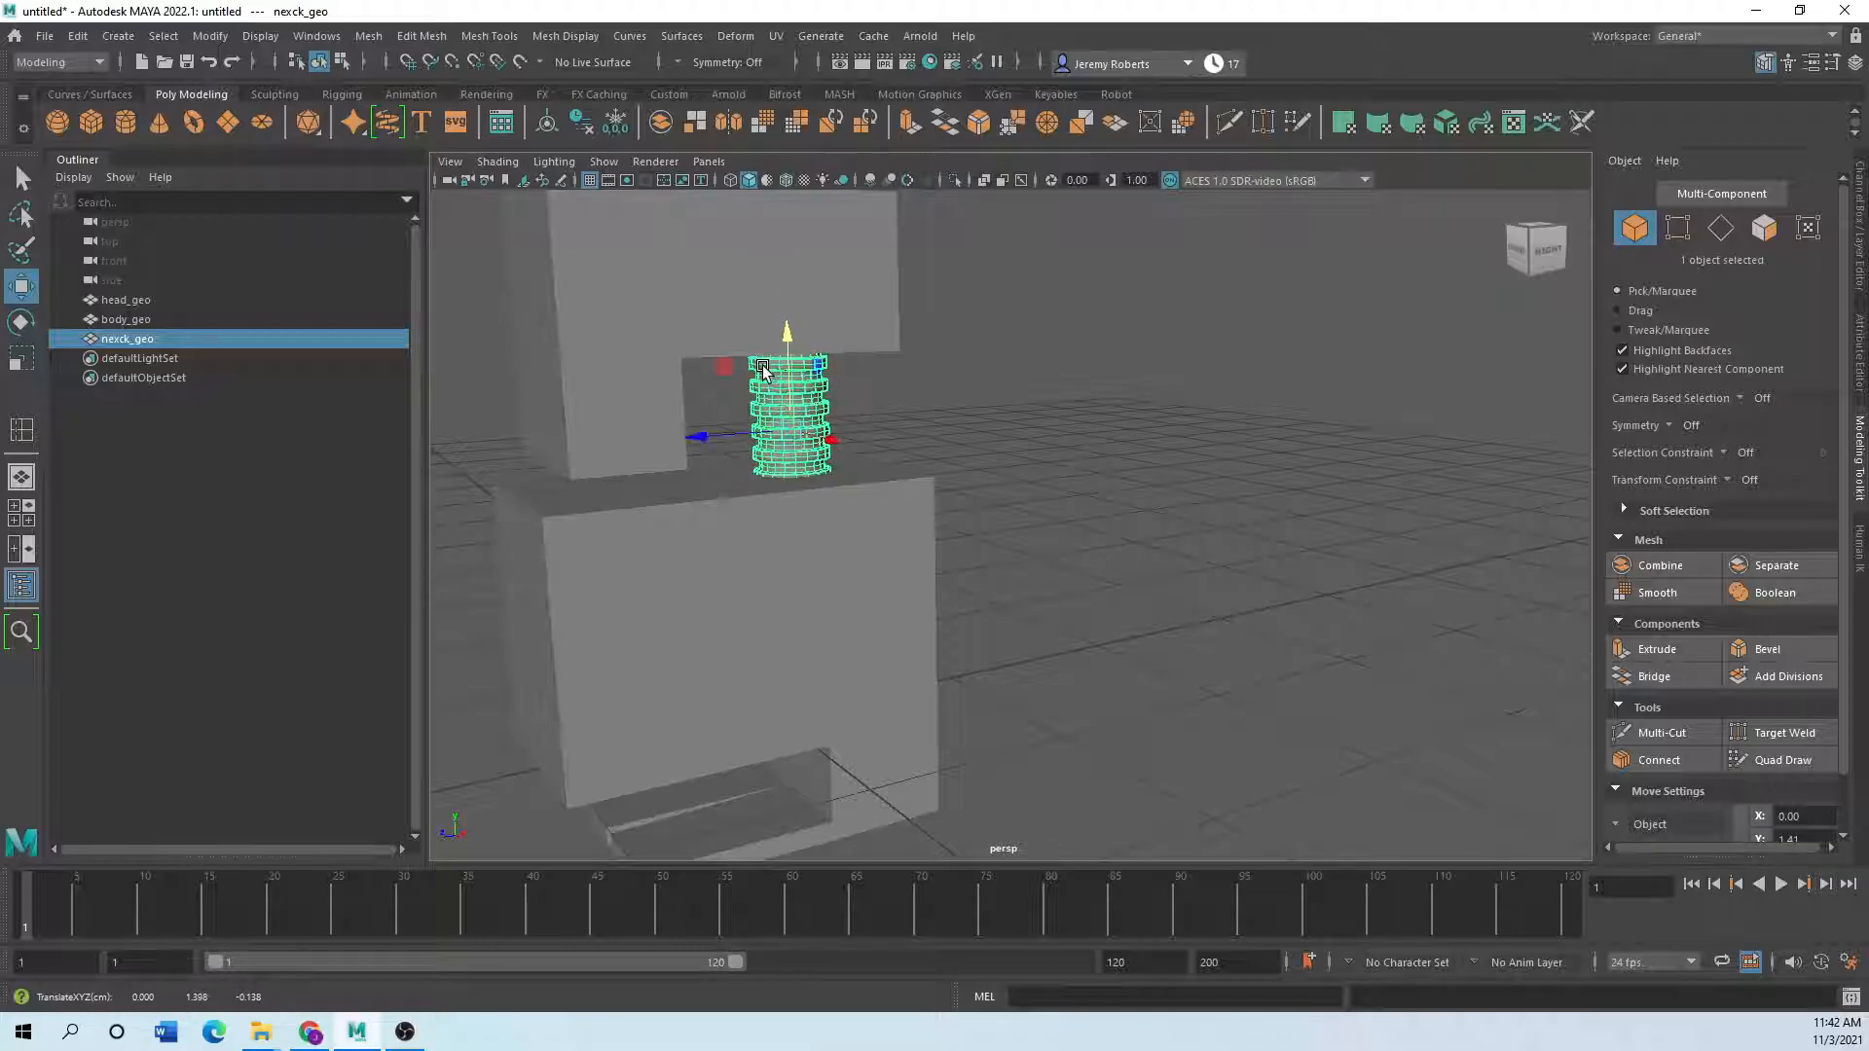
left_click_drag(703, 435, 1005, 383)
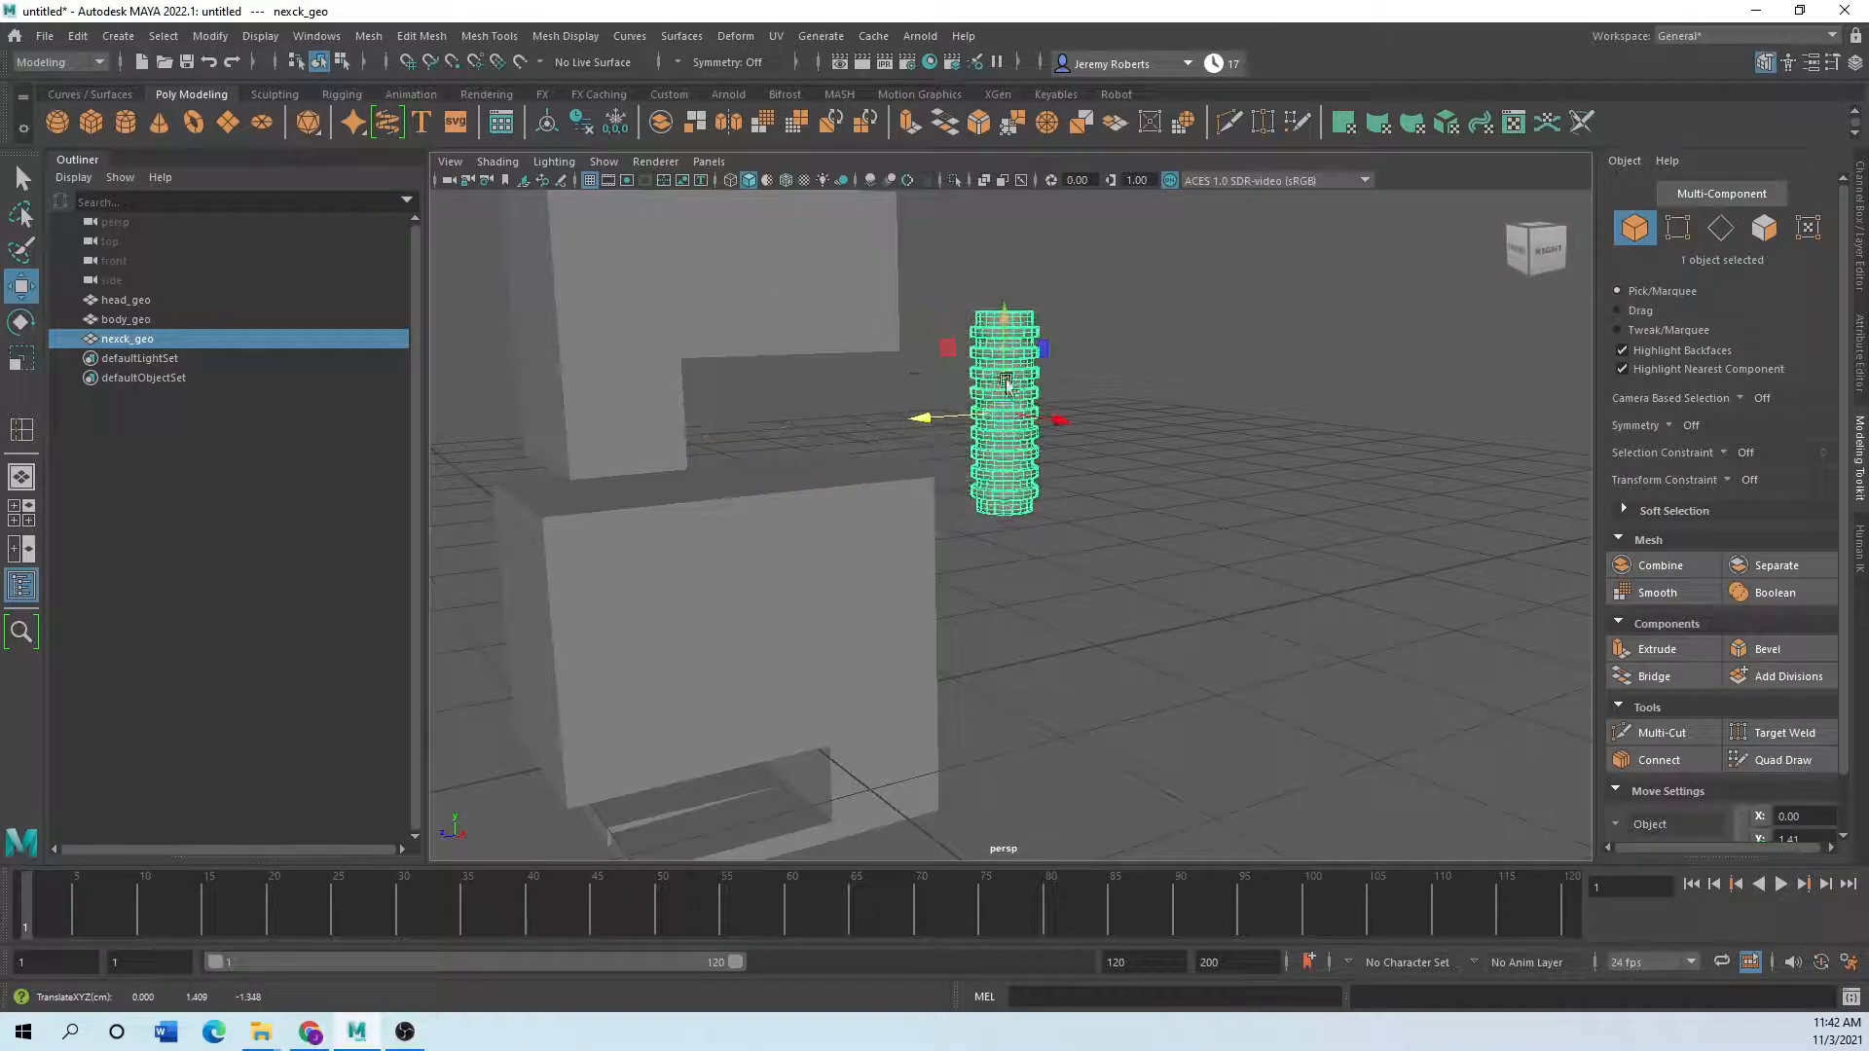
- Try scaling the neck vertically from its central pivot, and undo that scaling
left_click(21, 358)
left_click(1128, 553)
scroll(1066, 463, "up", 5)
left_click(1003, 435)
scroll(1020, 378, "down", 1)
left_click_drag(998, 257, 971, 287)
key("ctrl+z")
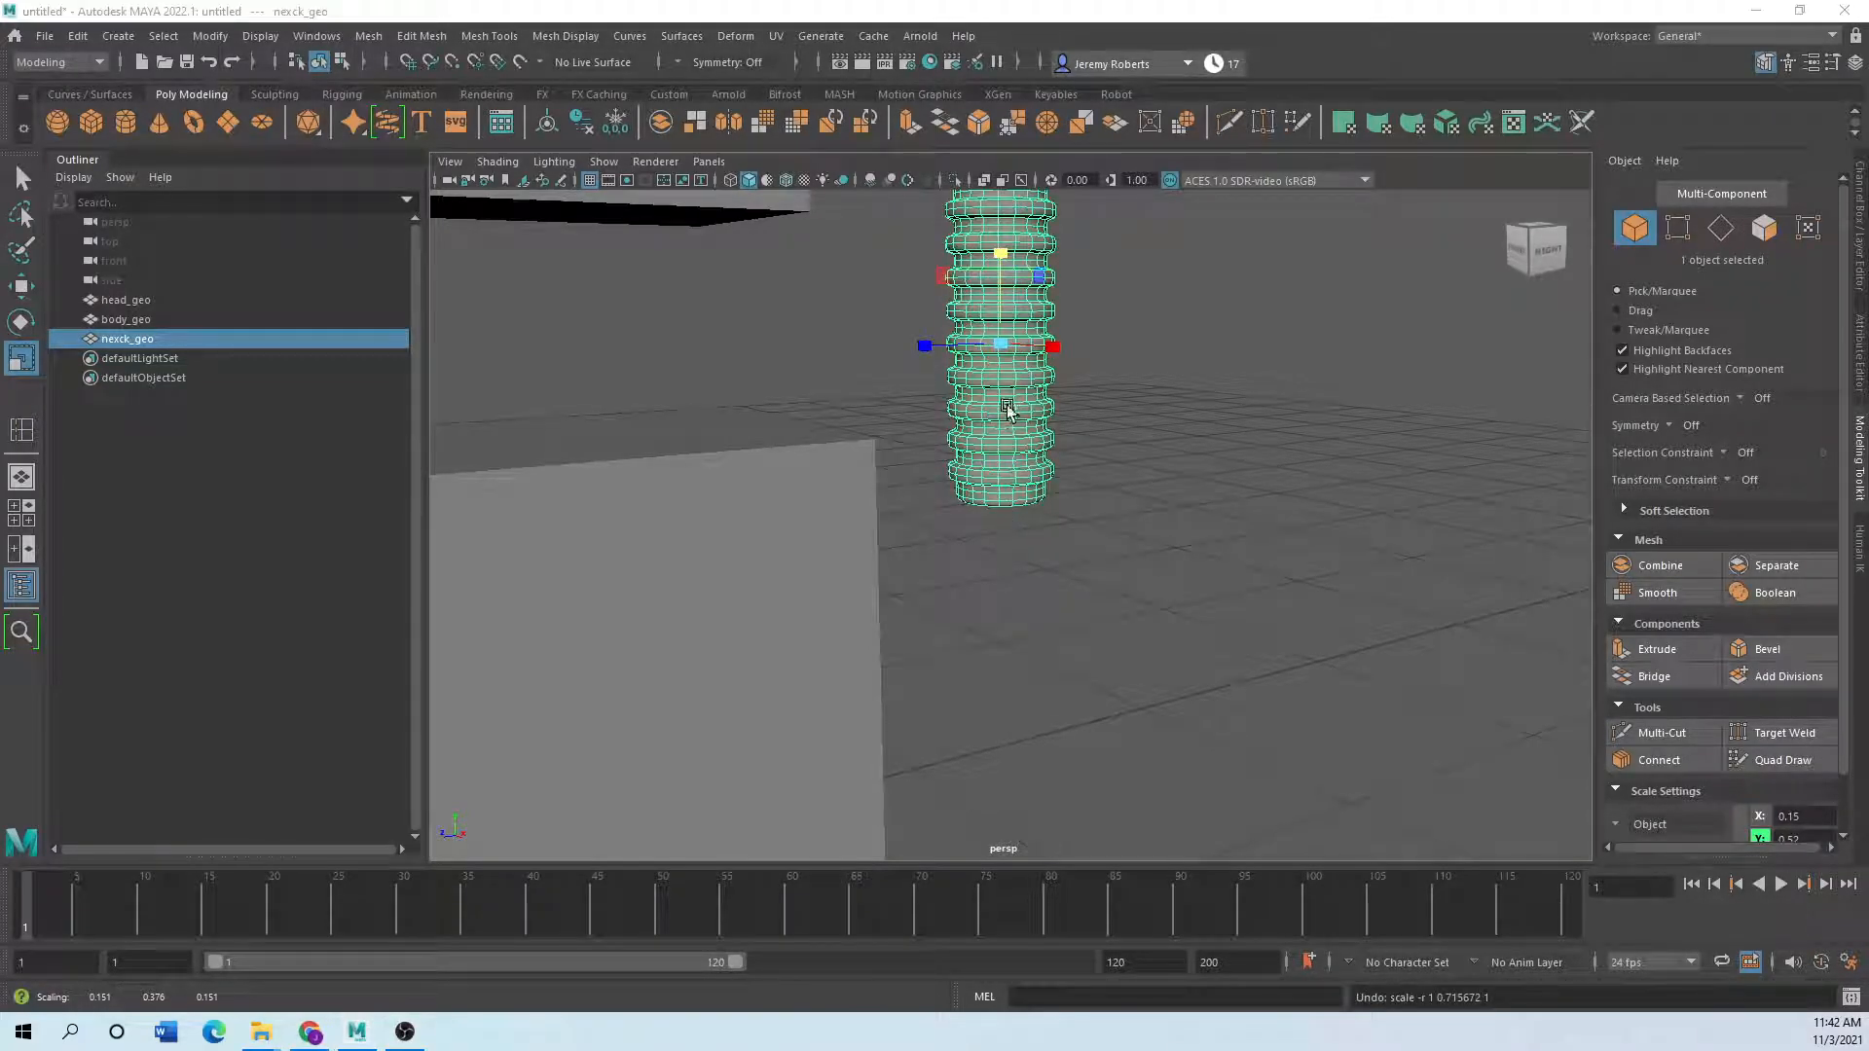
- In the side view, move the pivot of nexck_geo down to the neck's base, at about 0.92 in Y
left_click(792, 584)
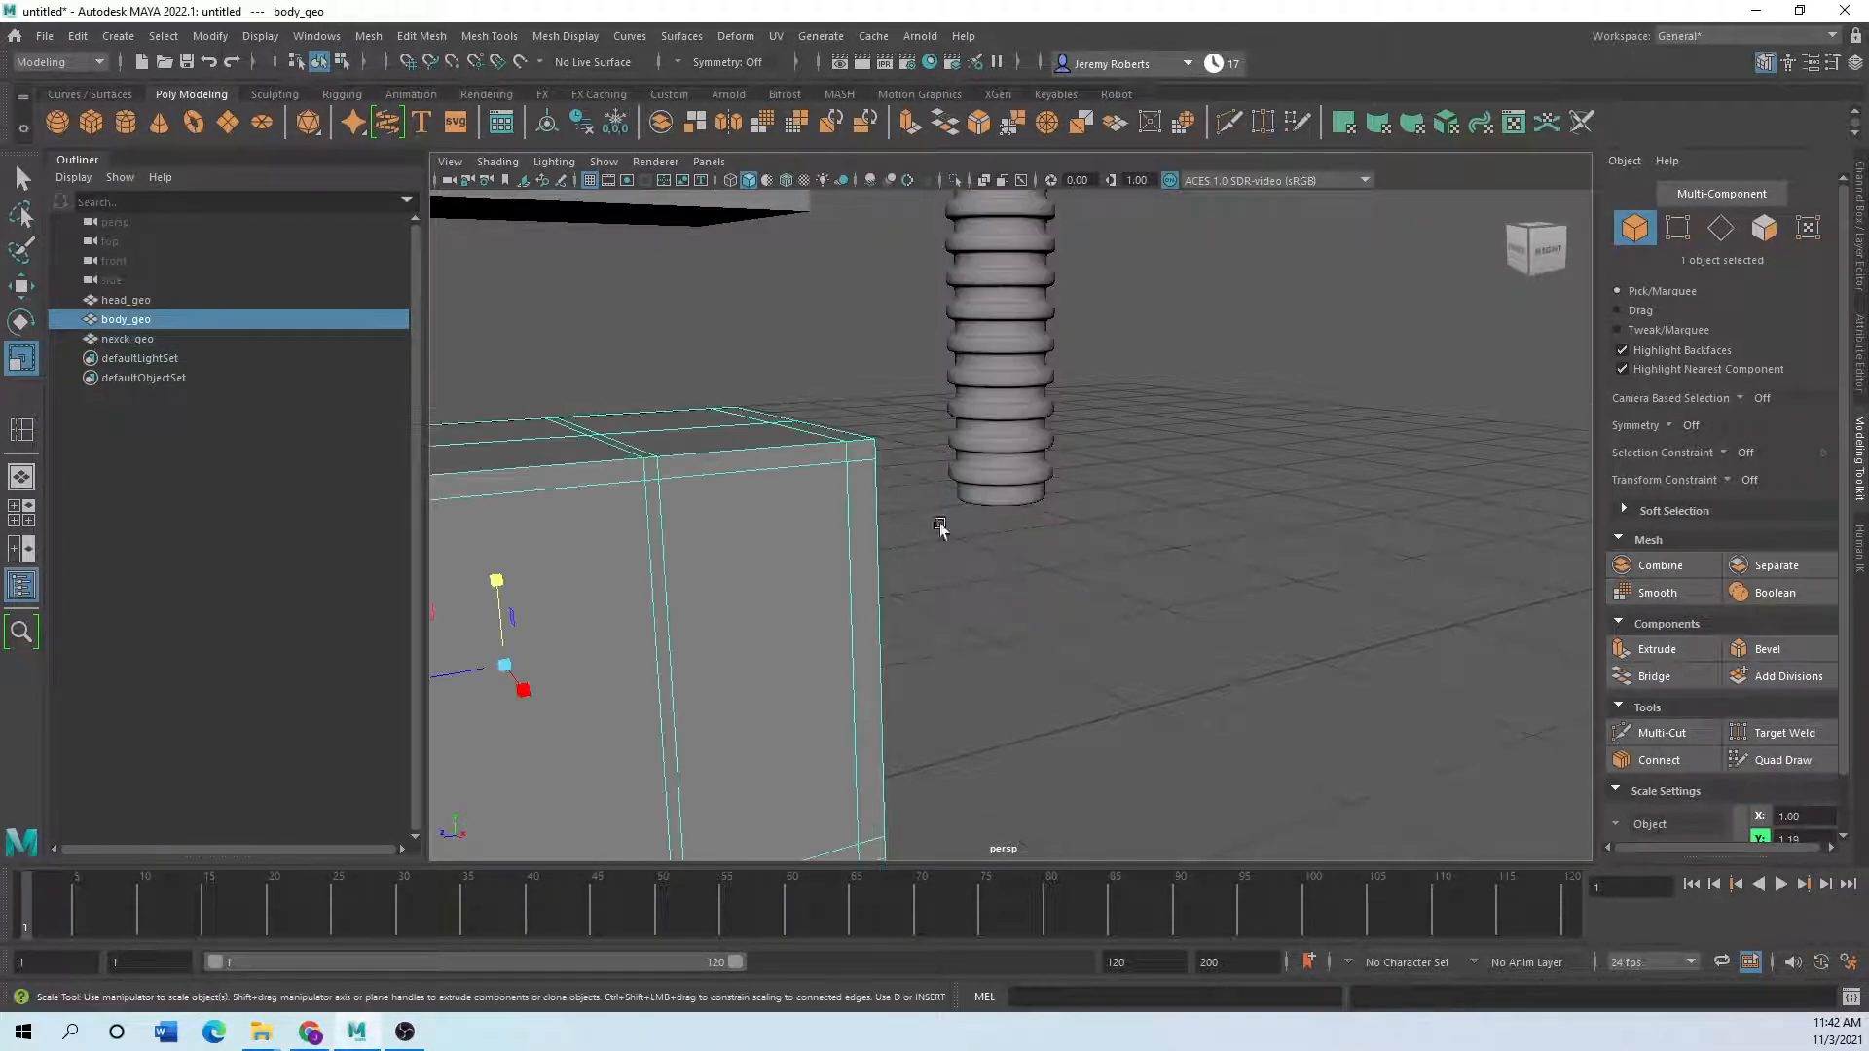
key("space")
key("space")
scroll(1056, 451, "down", 8)
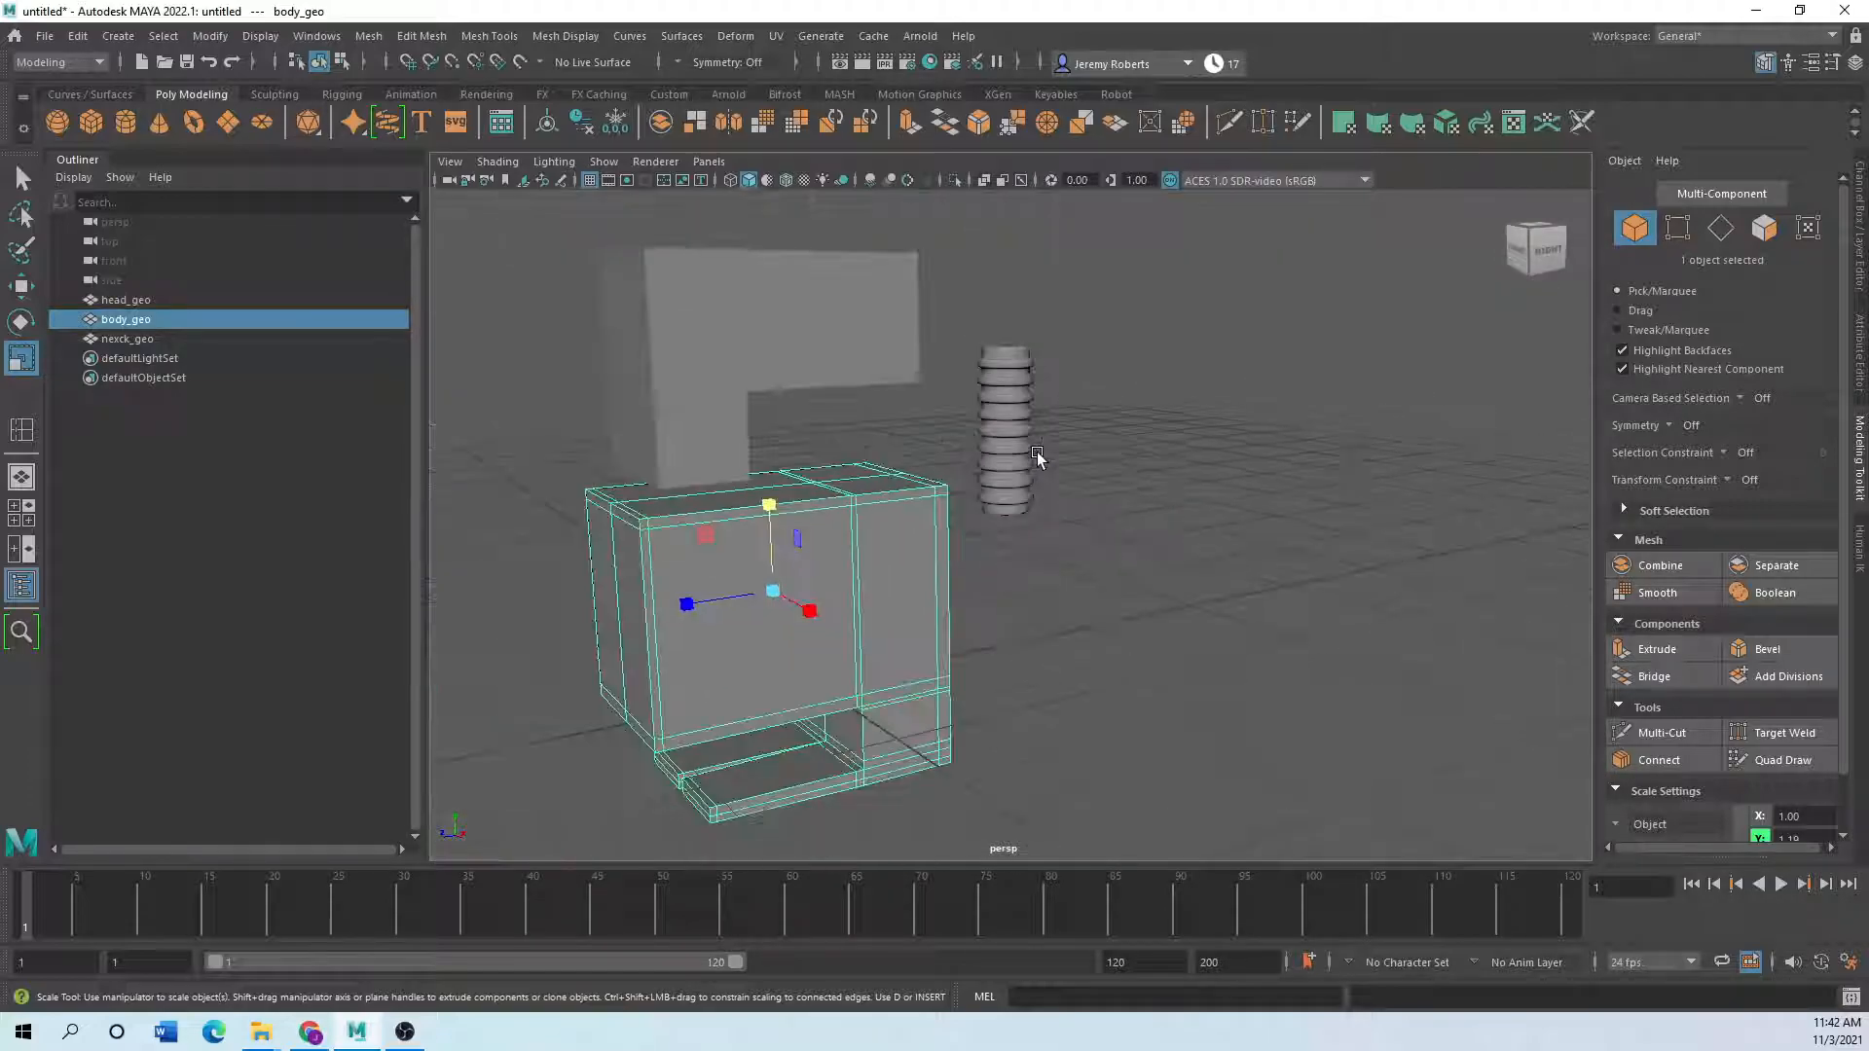
key("space")
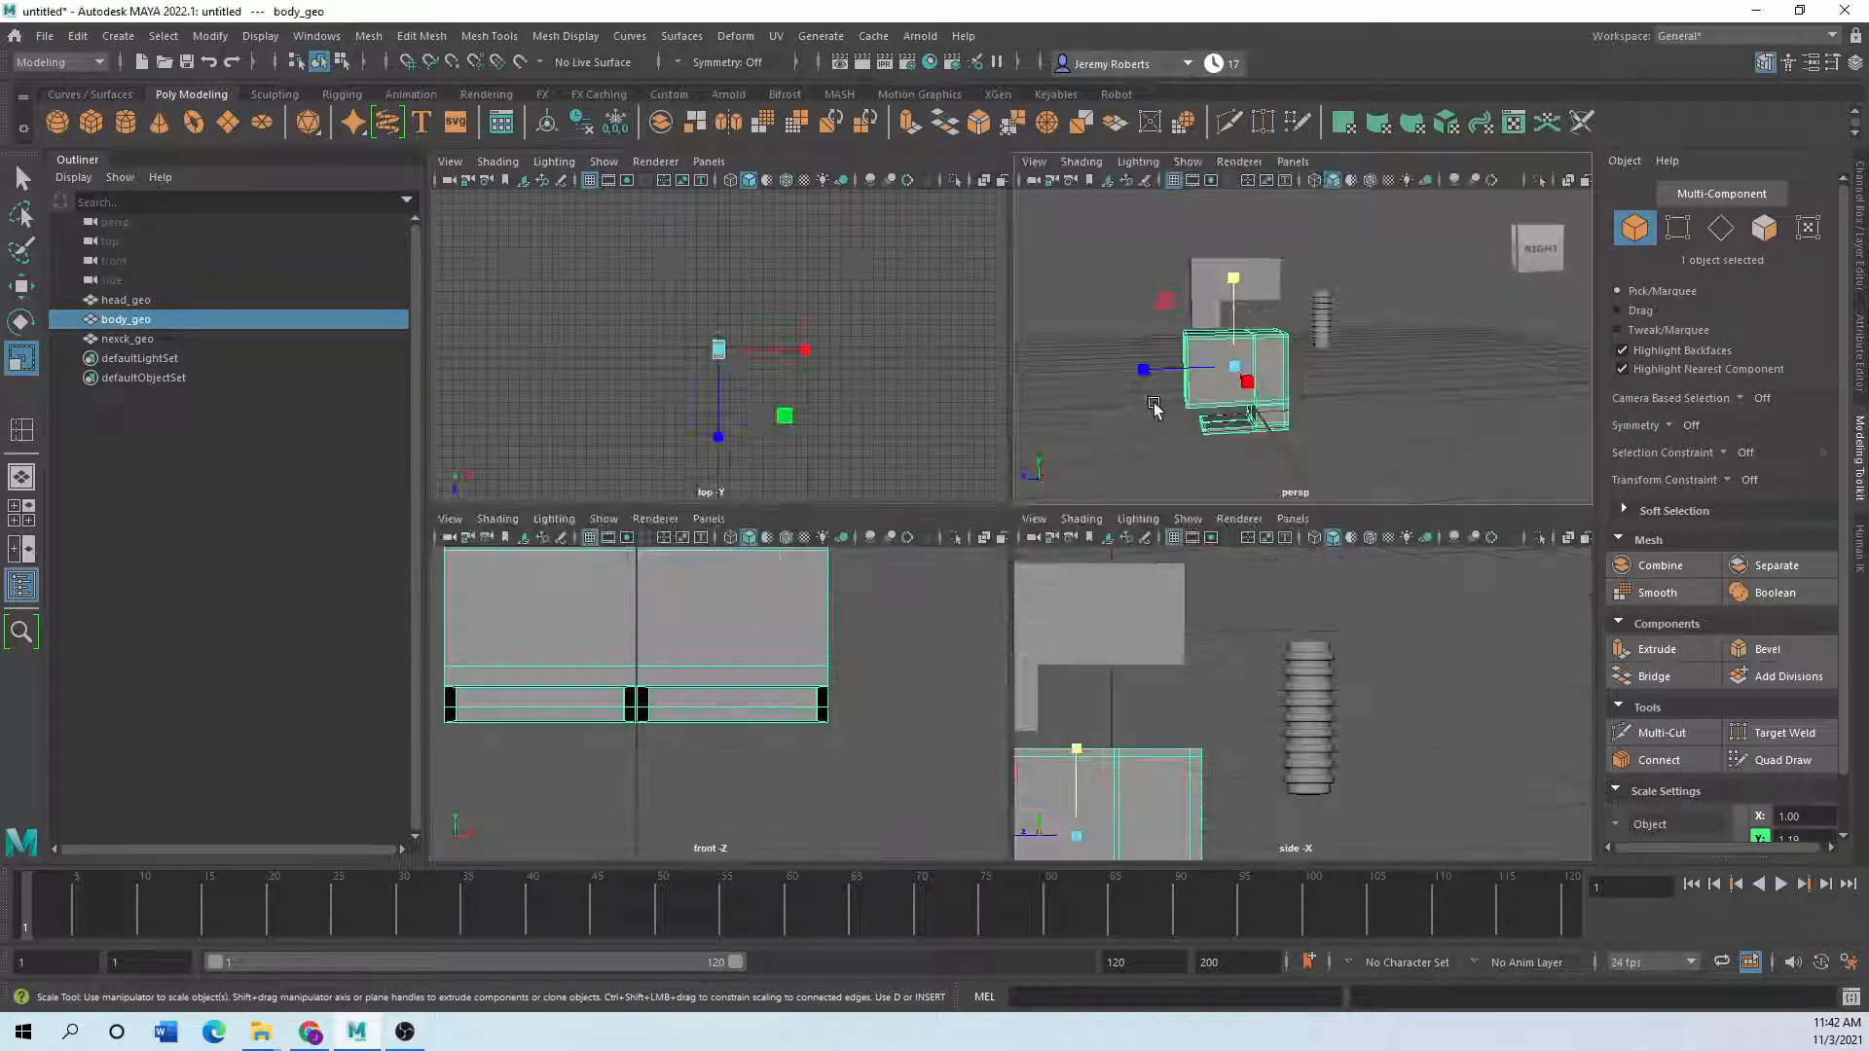
key("space")
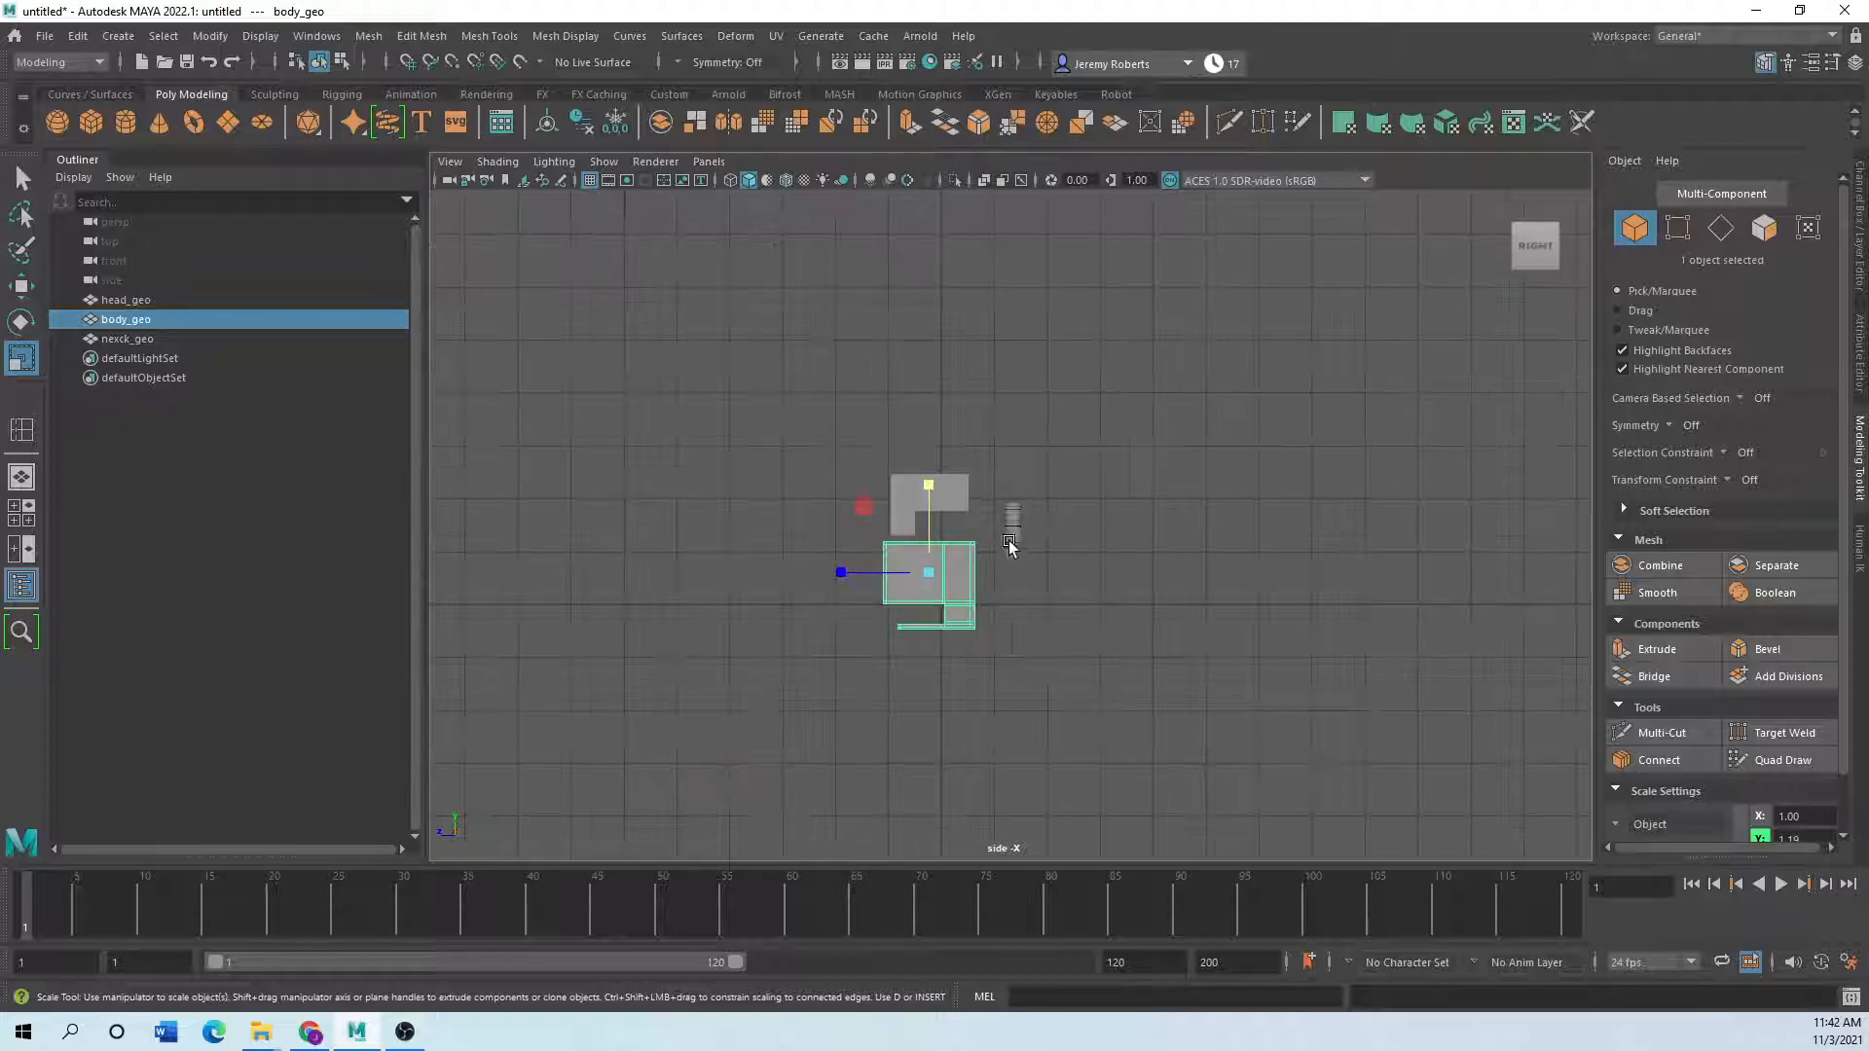
left_click(1010, 542)
scroll(1042, 560, "up", 5)
scroll(1044, 565, "up", 4)
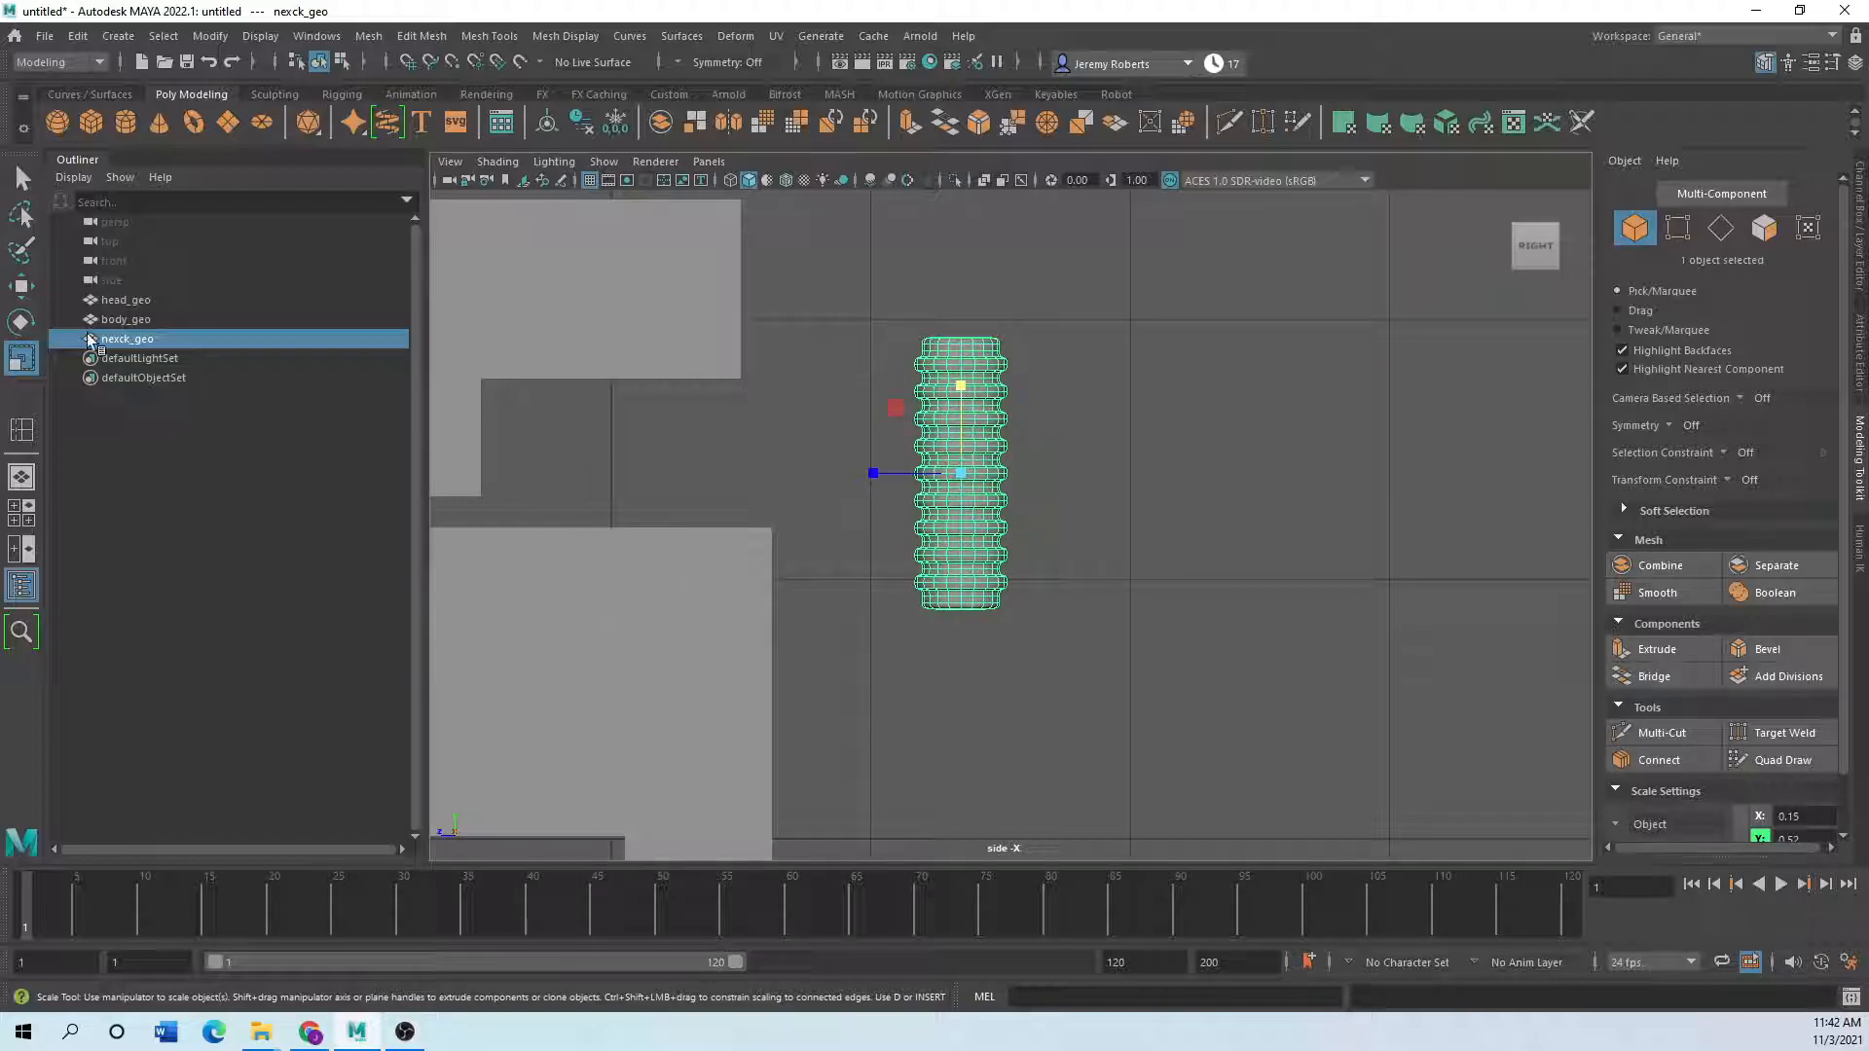
key("w")
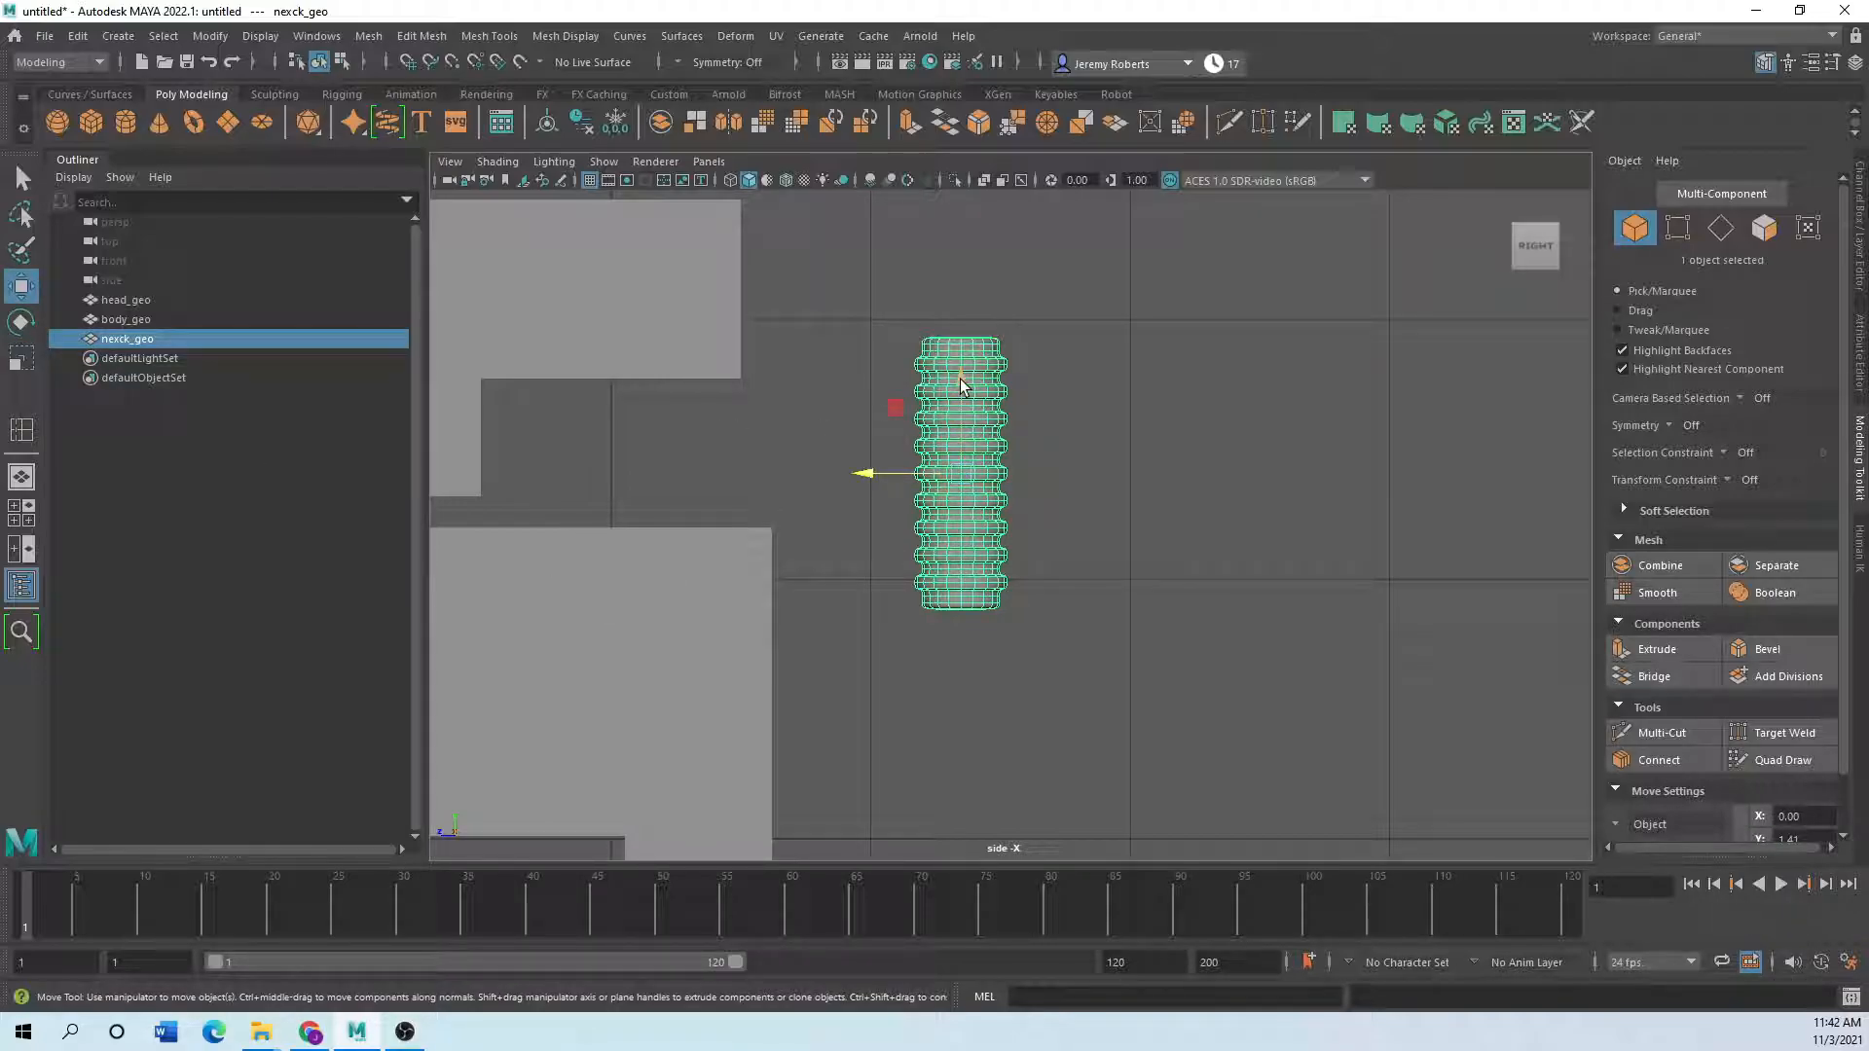
key("d")
left_click_drag(959, 380, 960, 509)
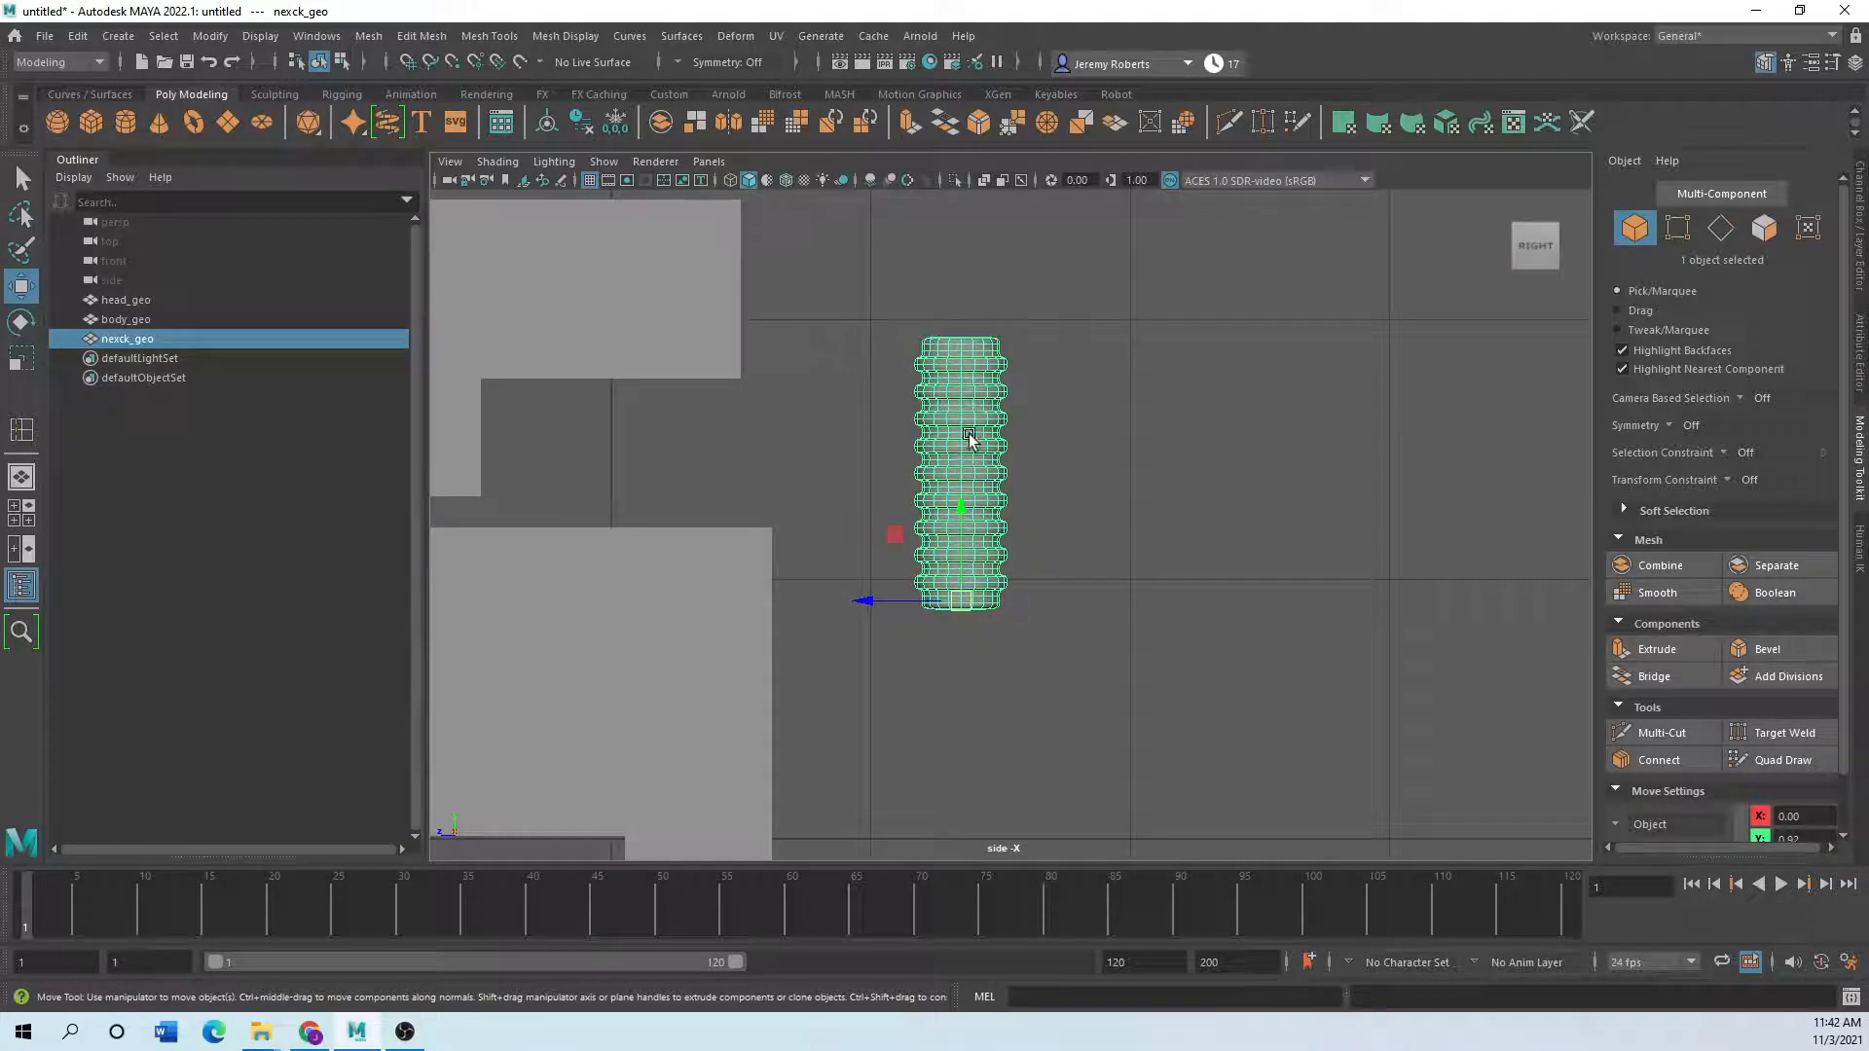
- Test stretching the neck upward from its base pivot, and undo the stretch
left_click(21, 359)
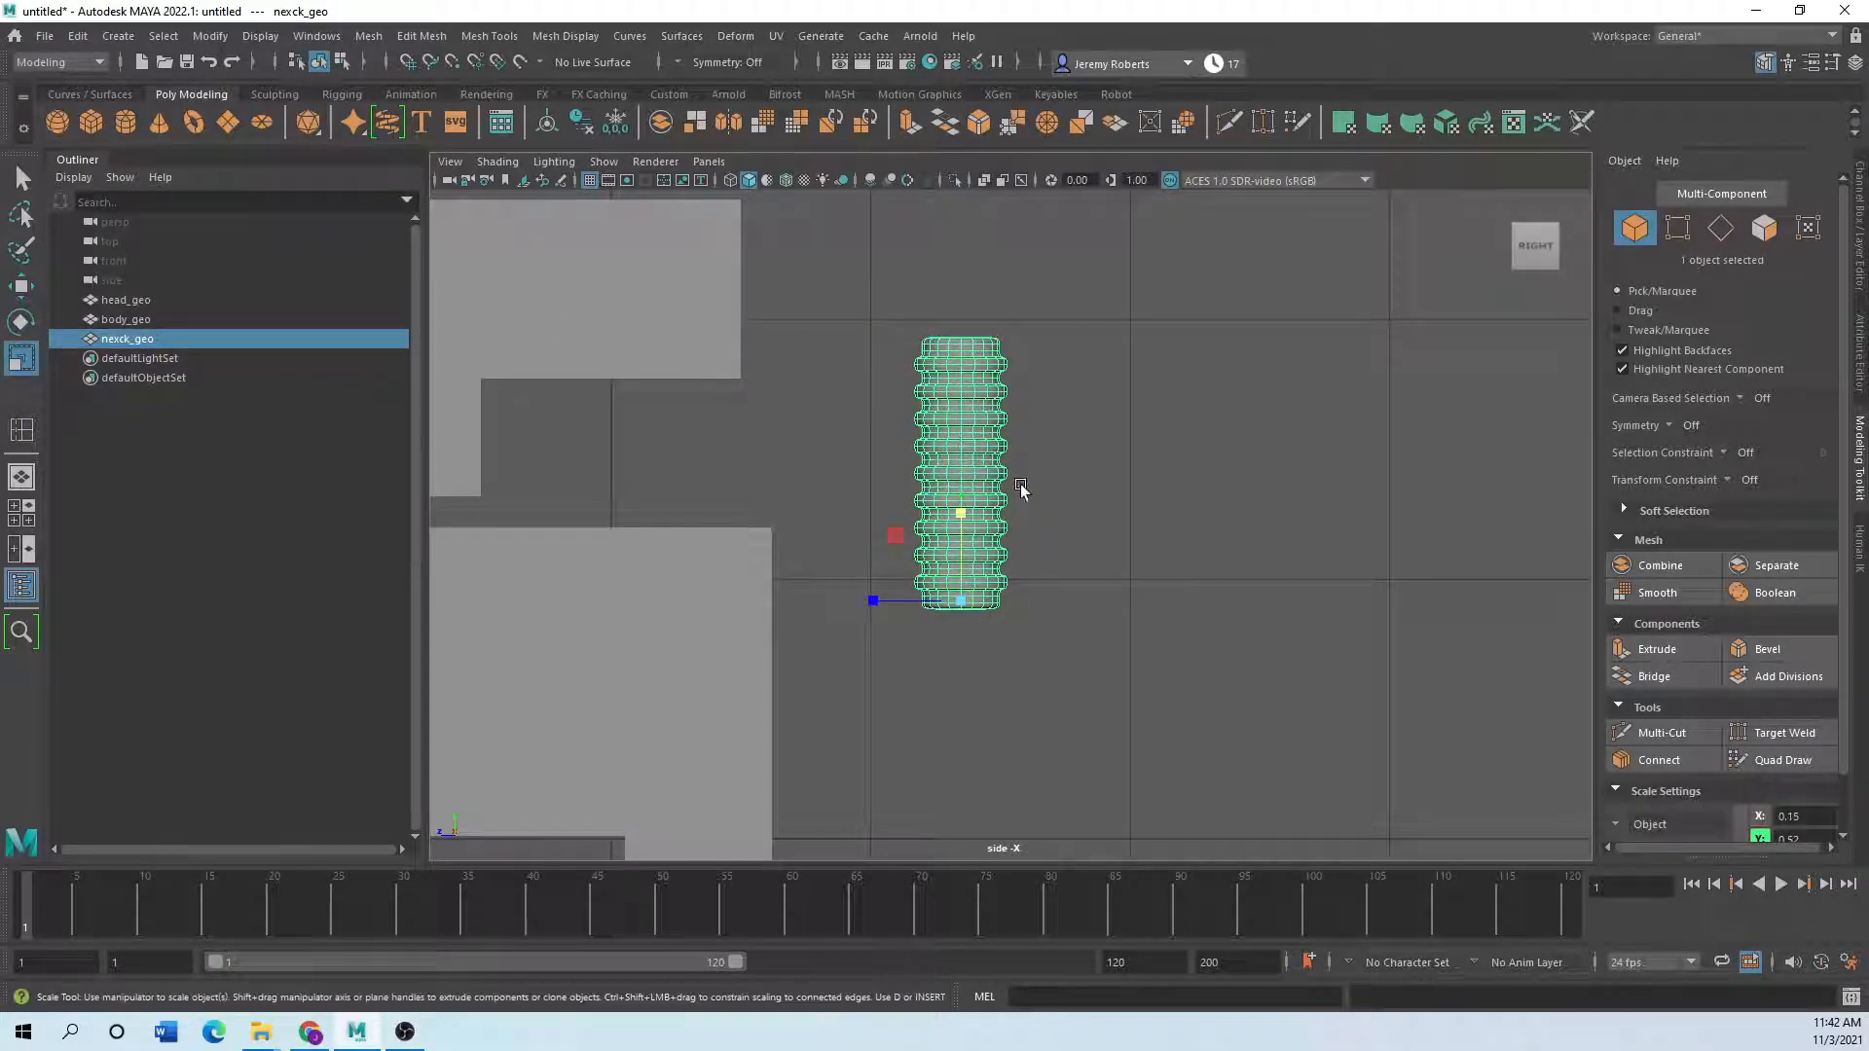
left_click_drag(966, 526, 925, 516)
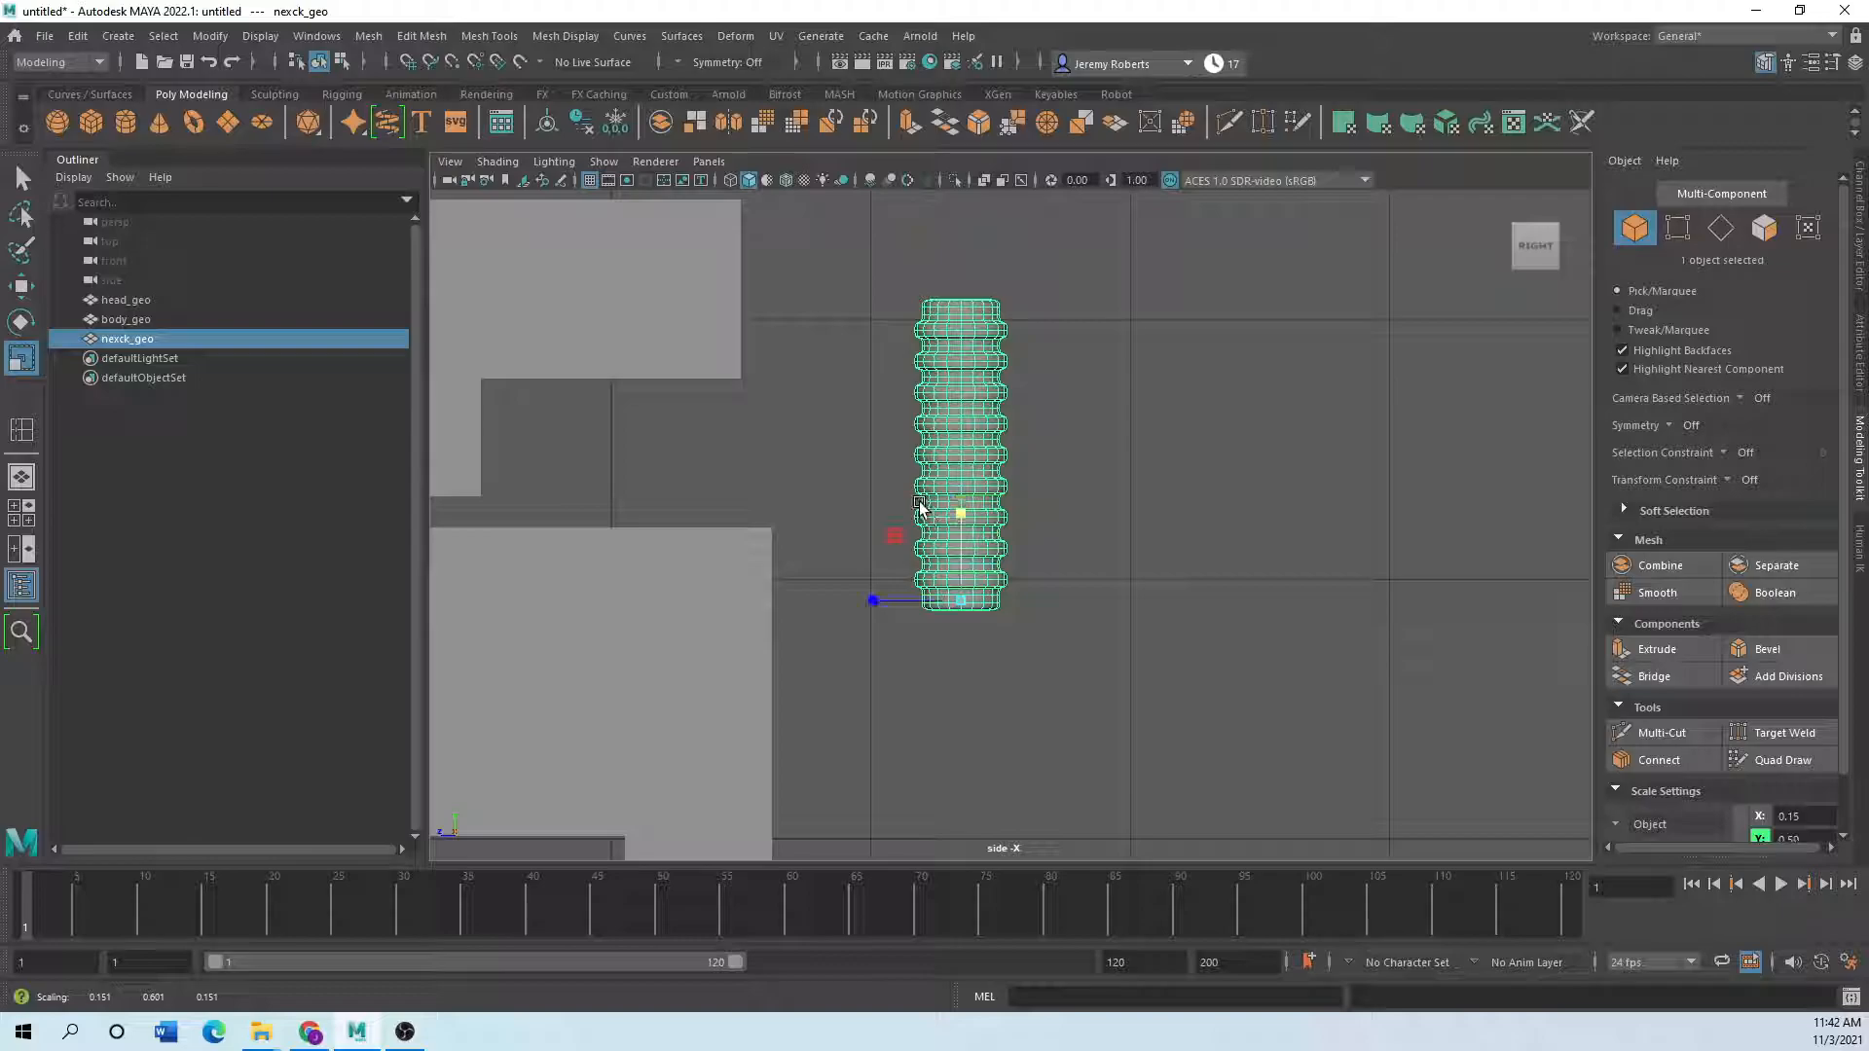
key("ctrl+z")
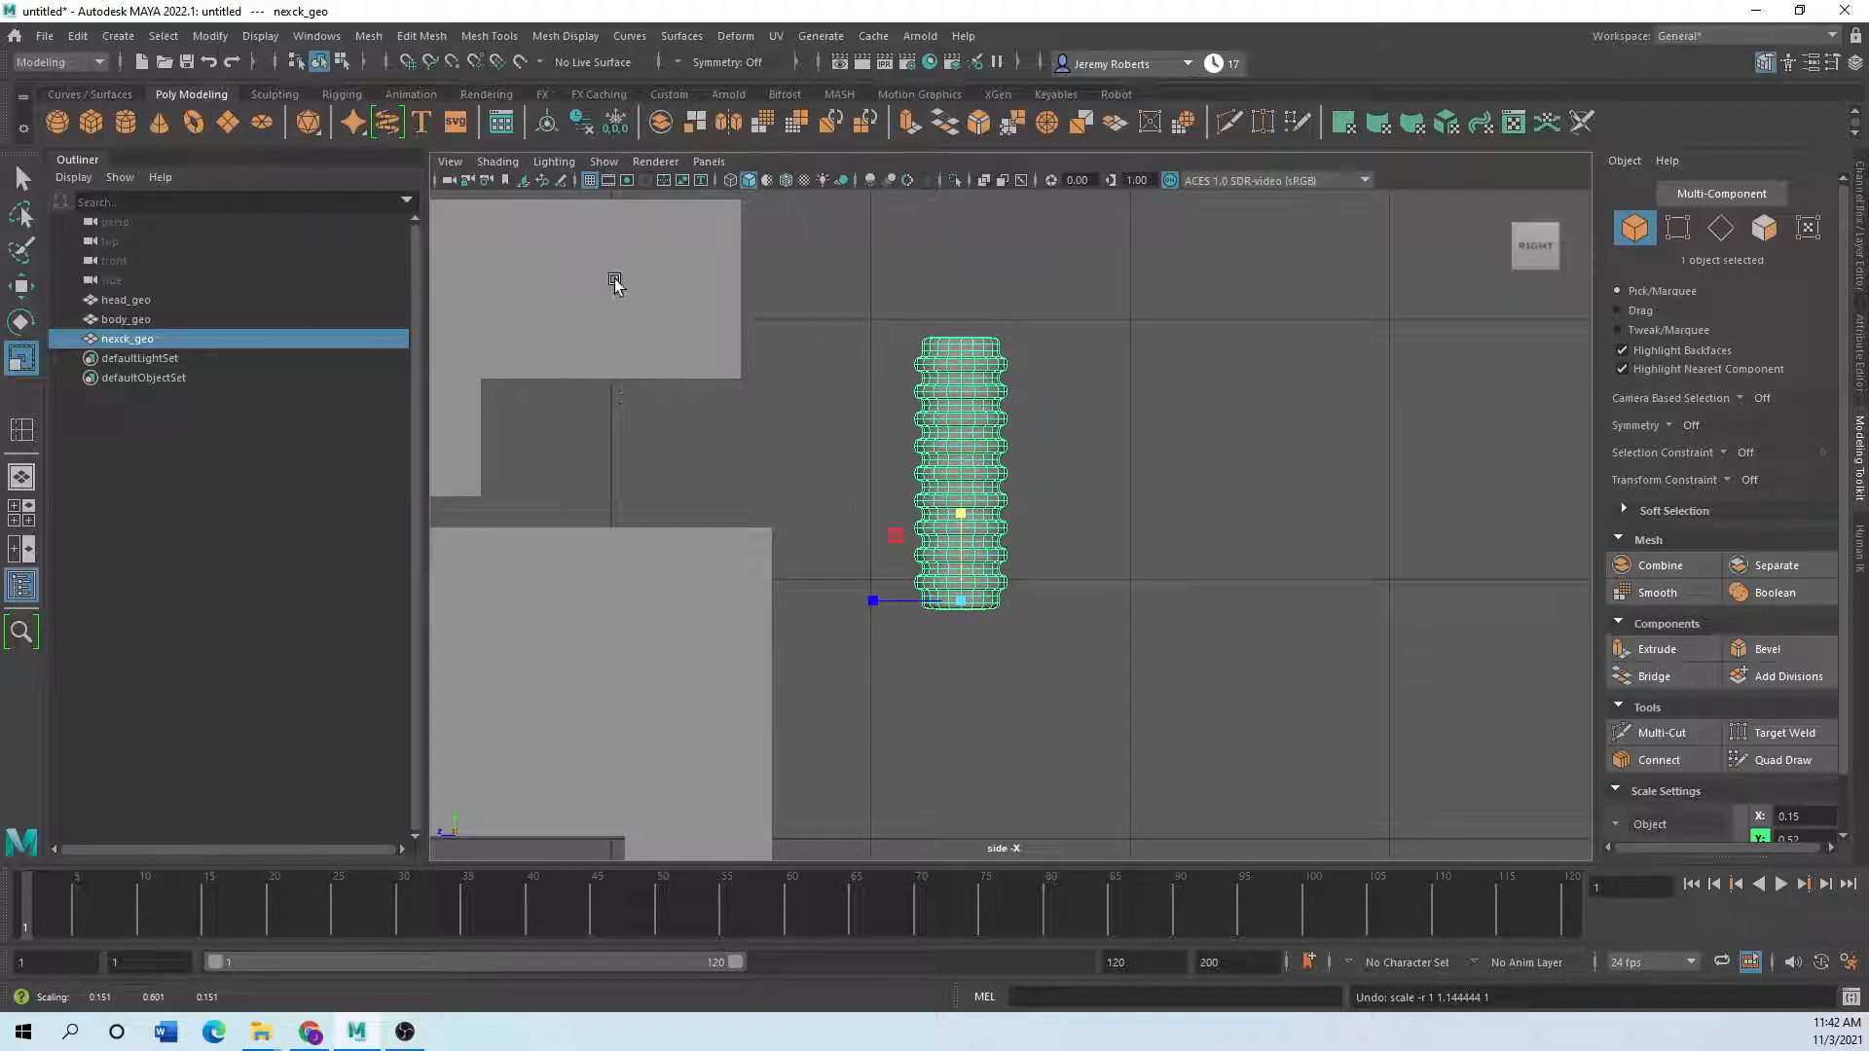
- Raise head_geo slightly above the body, to about 2.18 in Y
key("w")
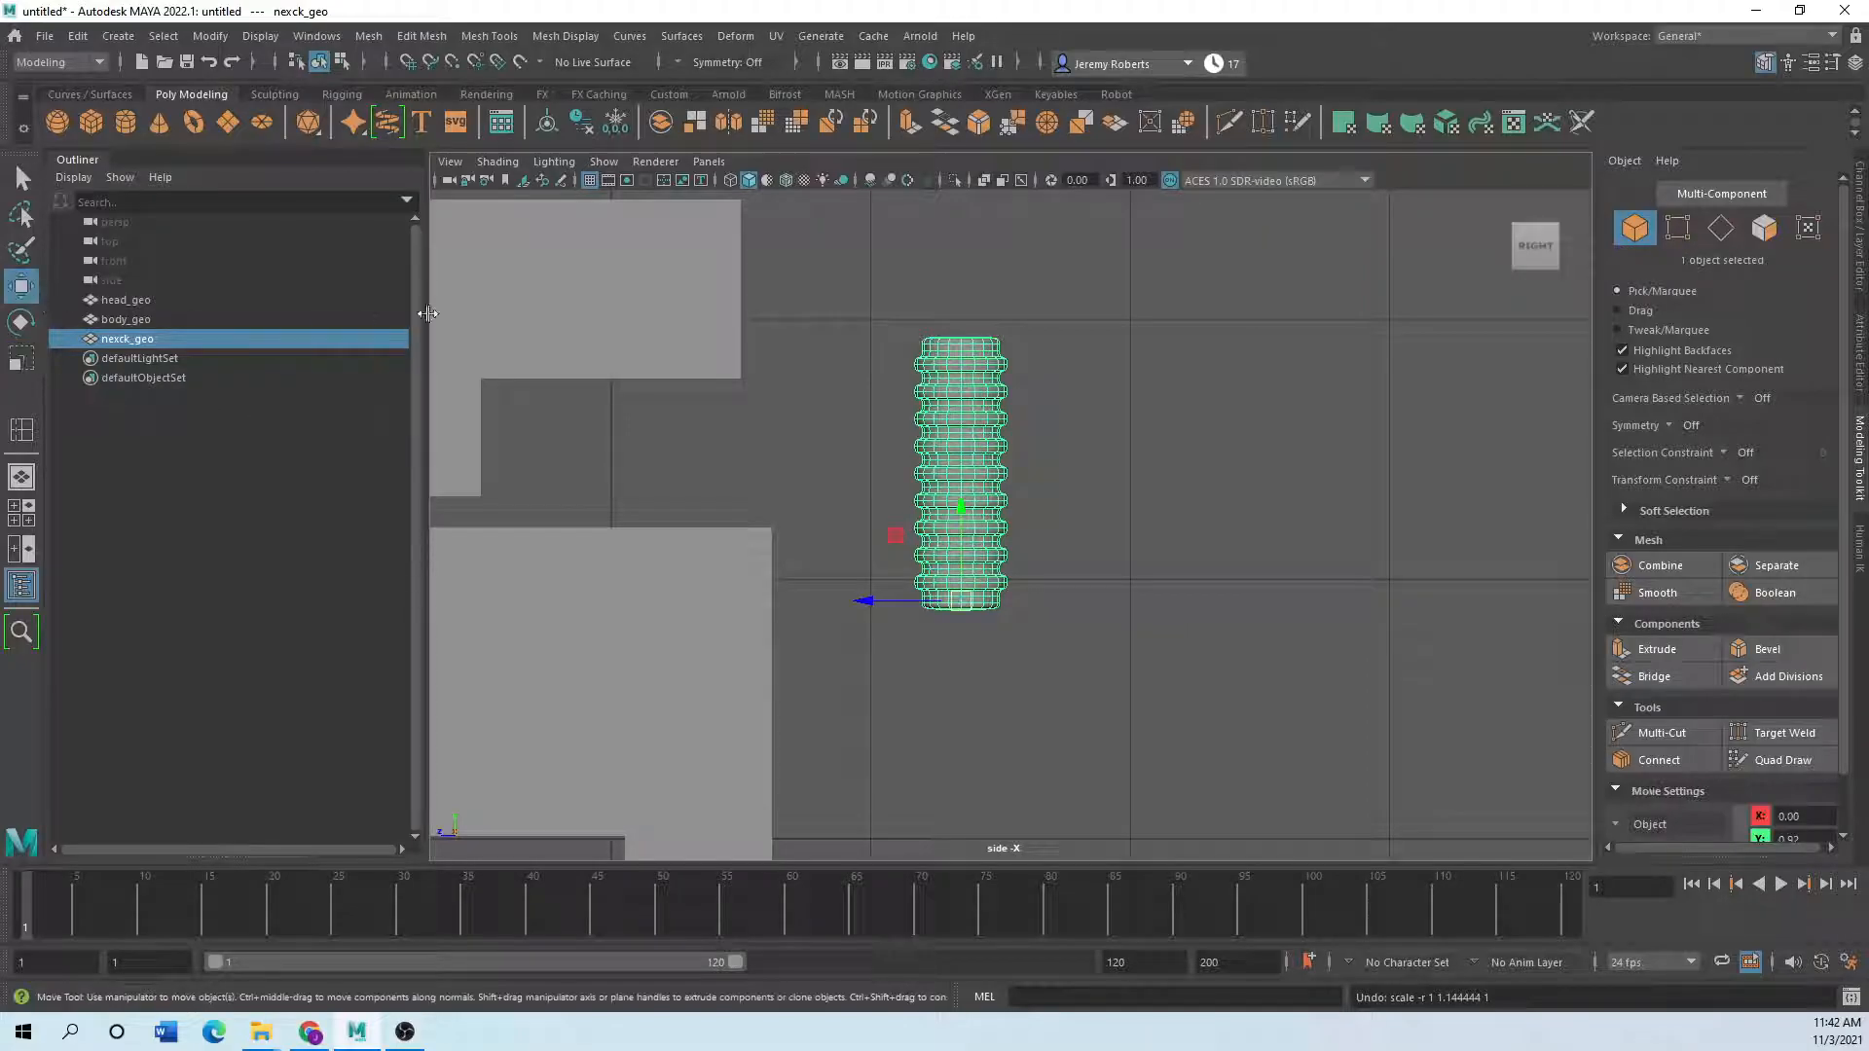
left_click(572, 325)
scroll(572, 331, "down", 3)
scroll(681, 409, "down", 2)
scroll(876, 446, "up", 4)
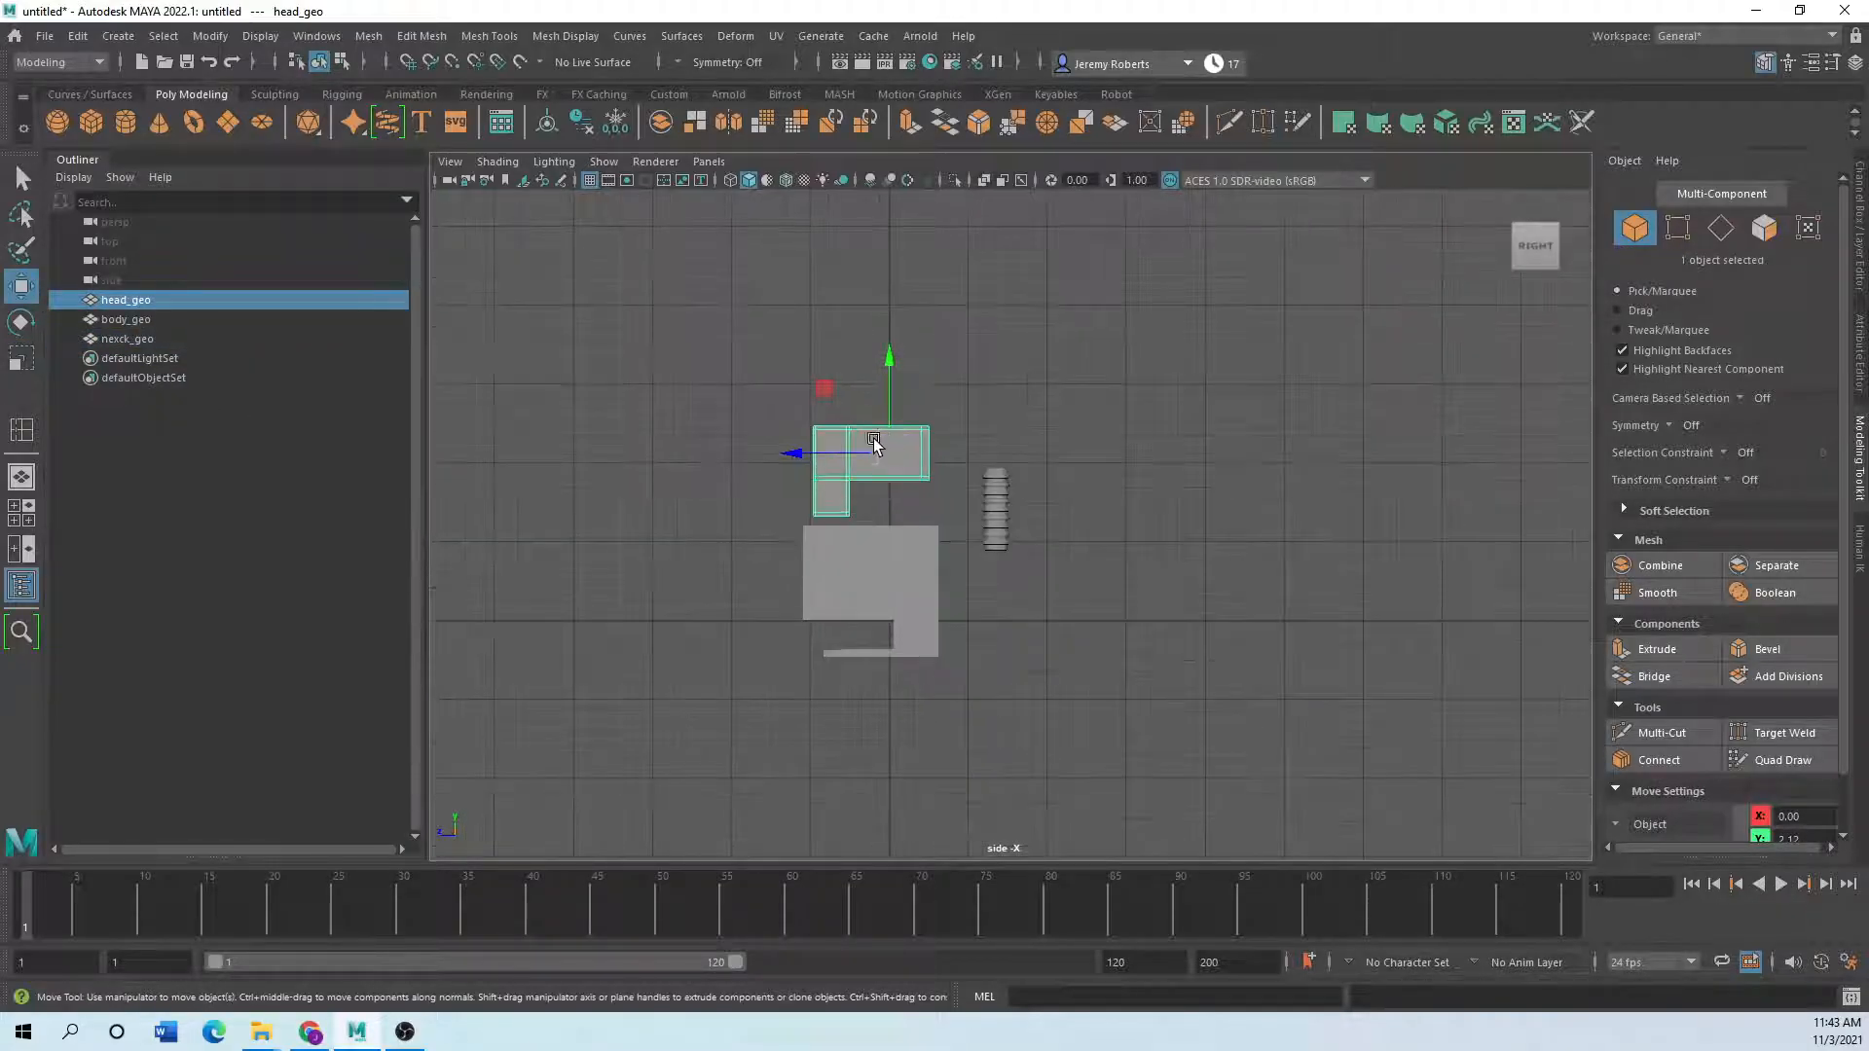
mouse_move(782, 344)
left_mouse_down()
mouse_move(752, 301)
mouse_move(760, 333)
left_mouse_up()
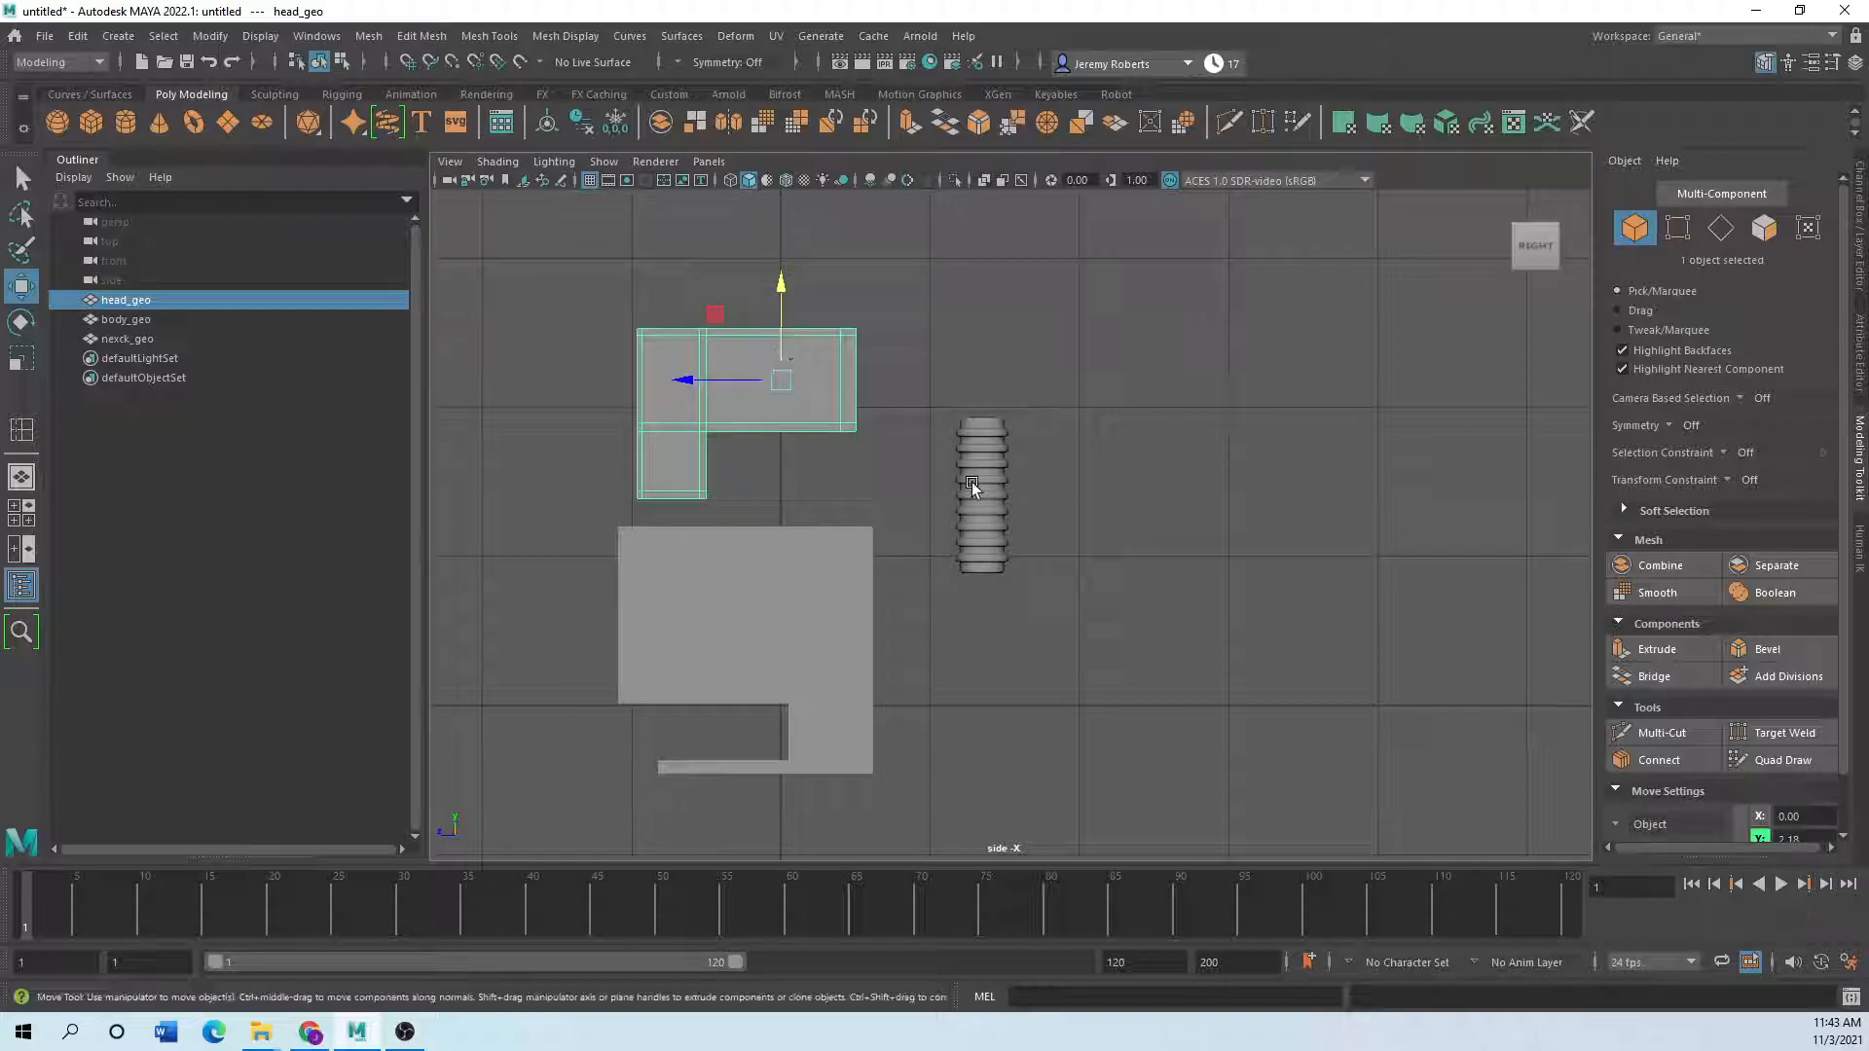
- Try lifting the head far above the body and stretching the neck up toward it, and undo both changes
left_click(951, 452)
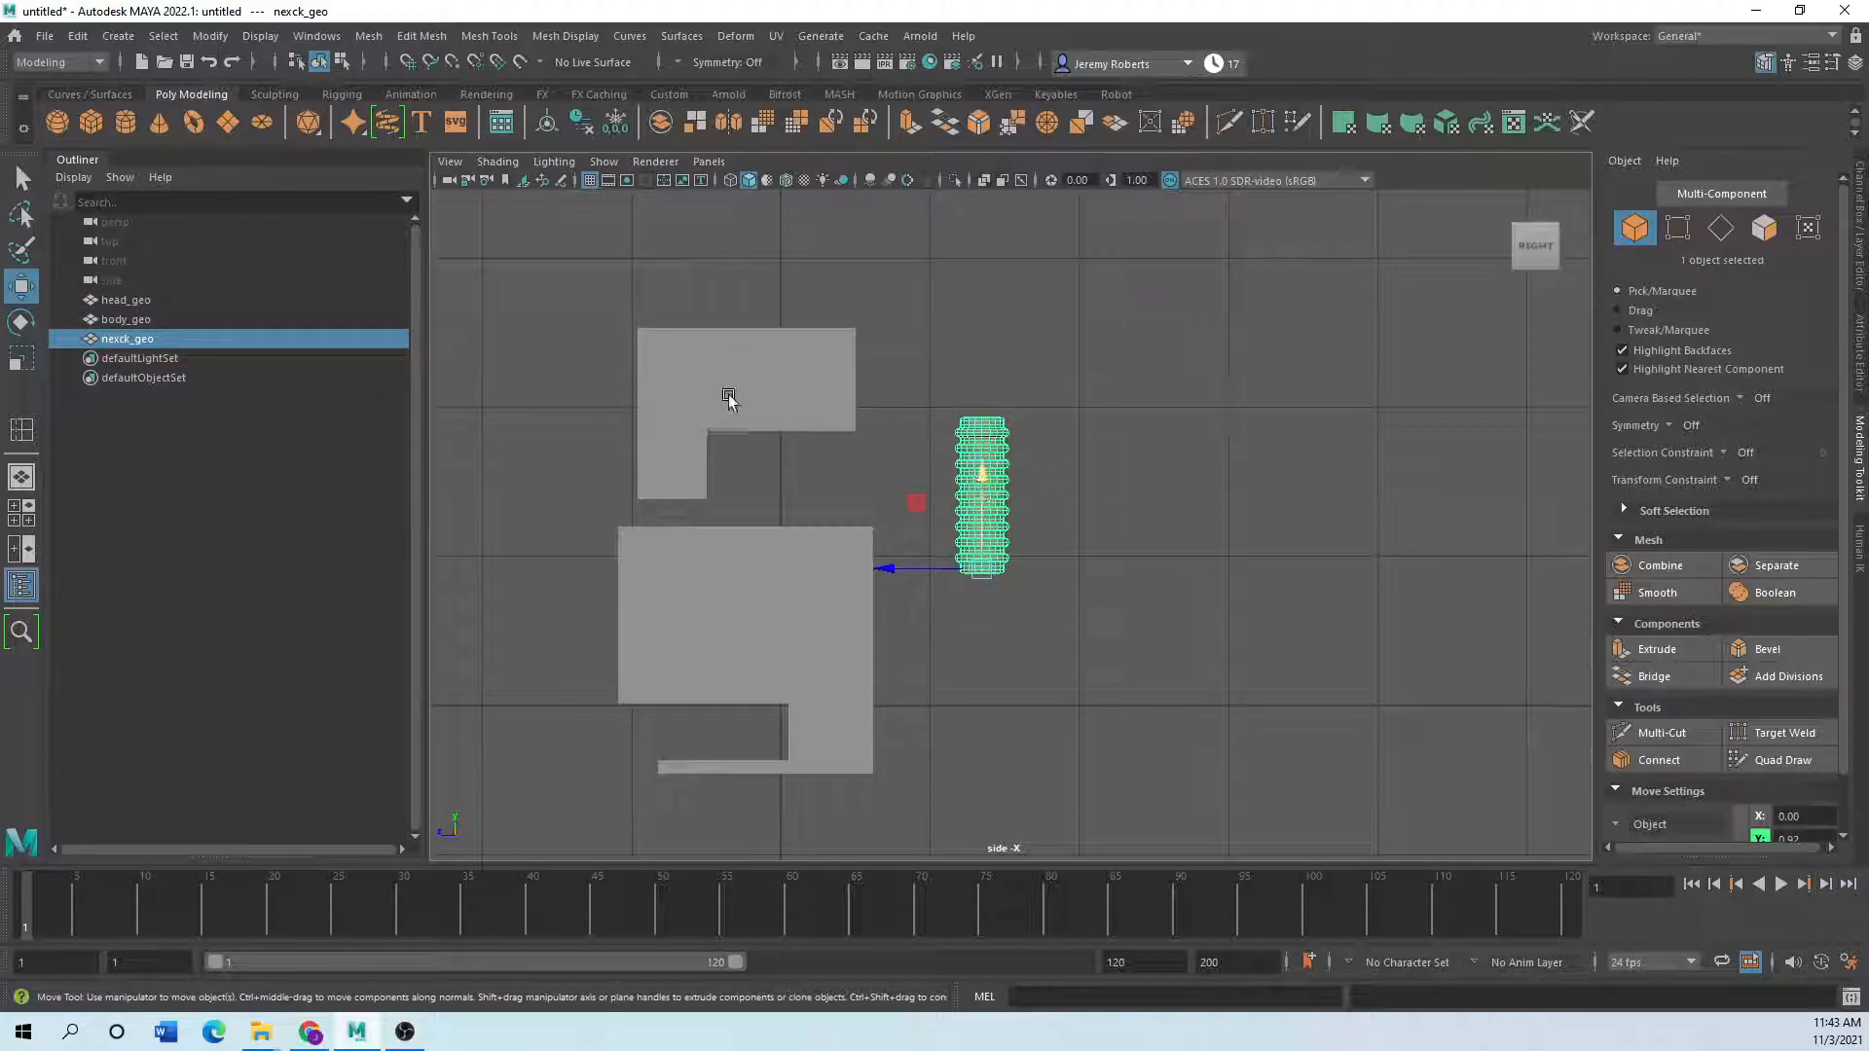
left_click(728, 399)
scroll(732, 404, "down", 4)
left_click_drag(922, 390, 917, 216)
left_click(1002, 523)
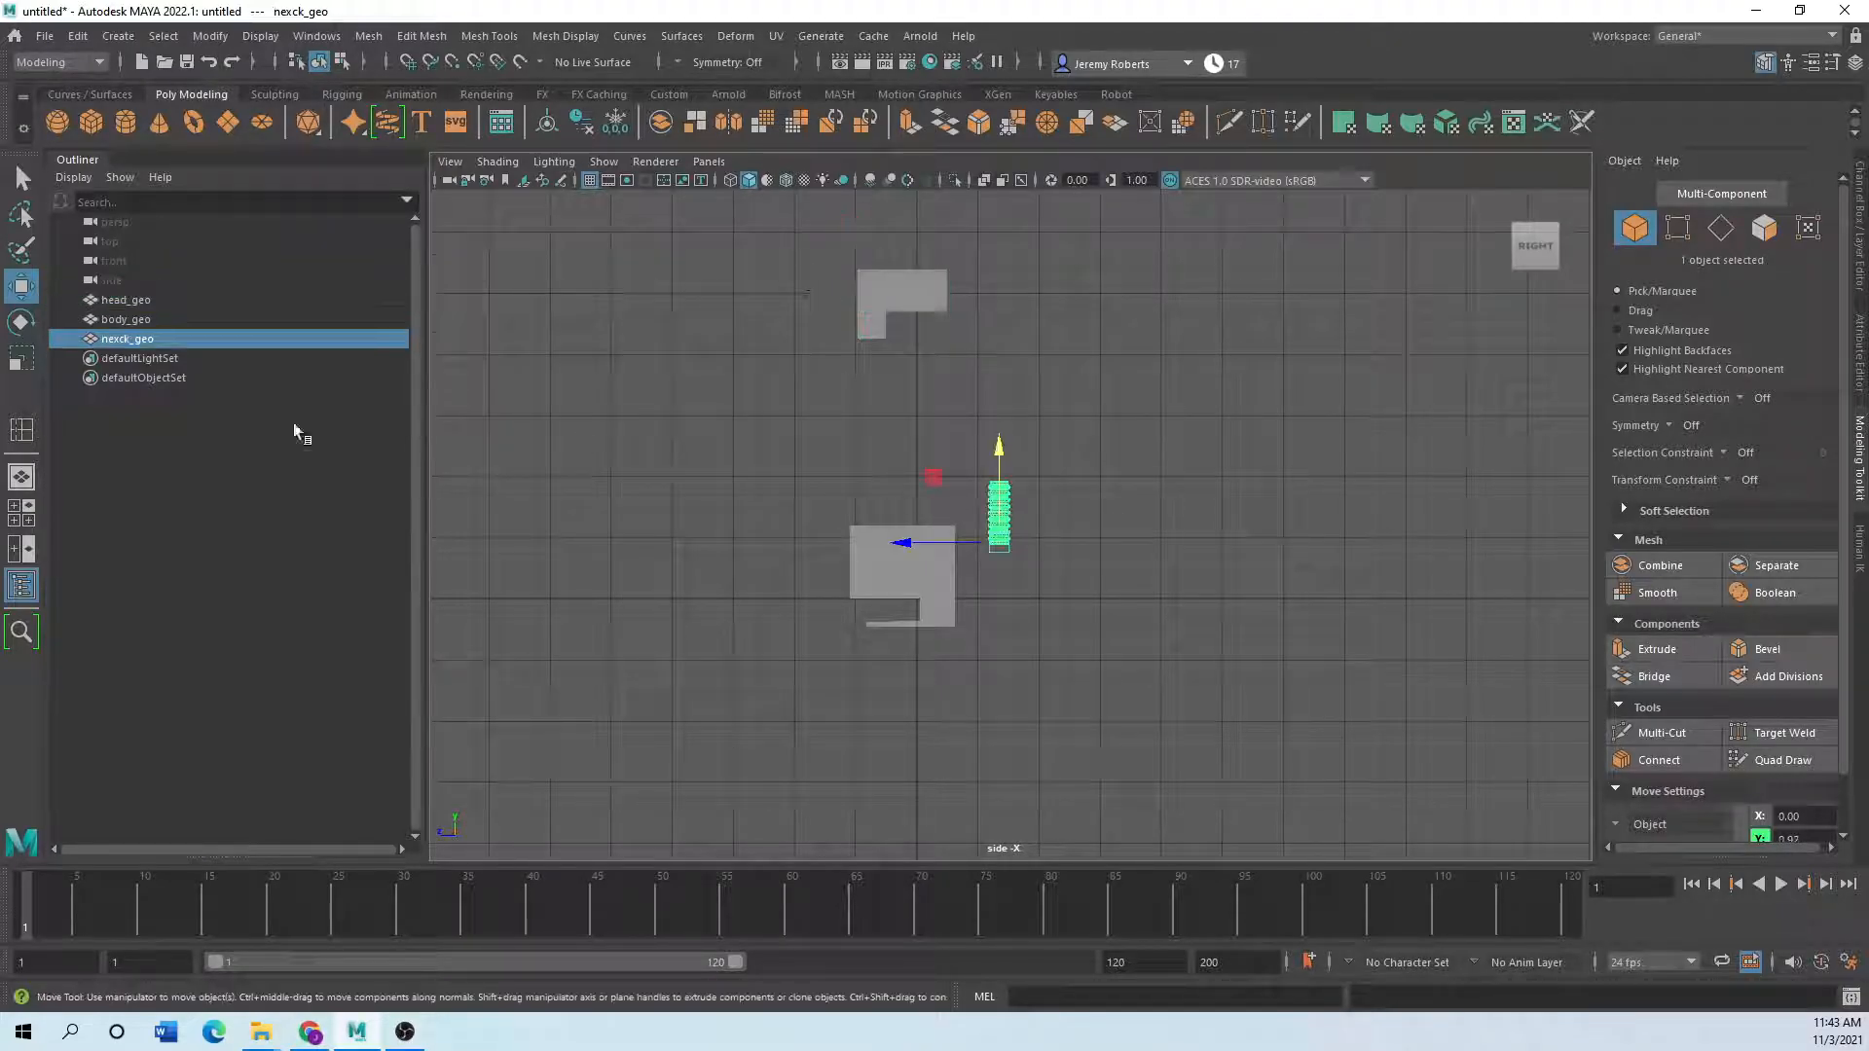
left_click(22, 359)
left_click_drag(999, 458, 985, 249)
key("ctrl+z")
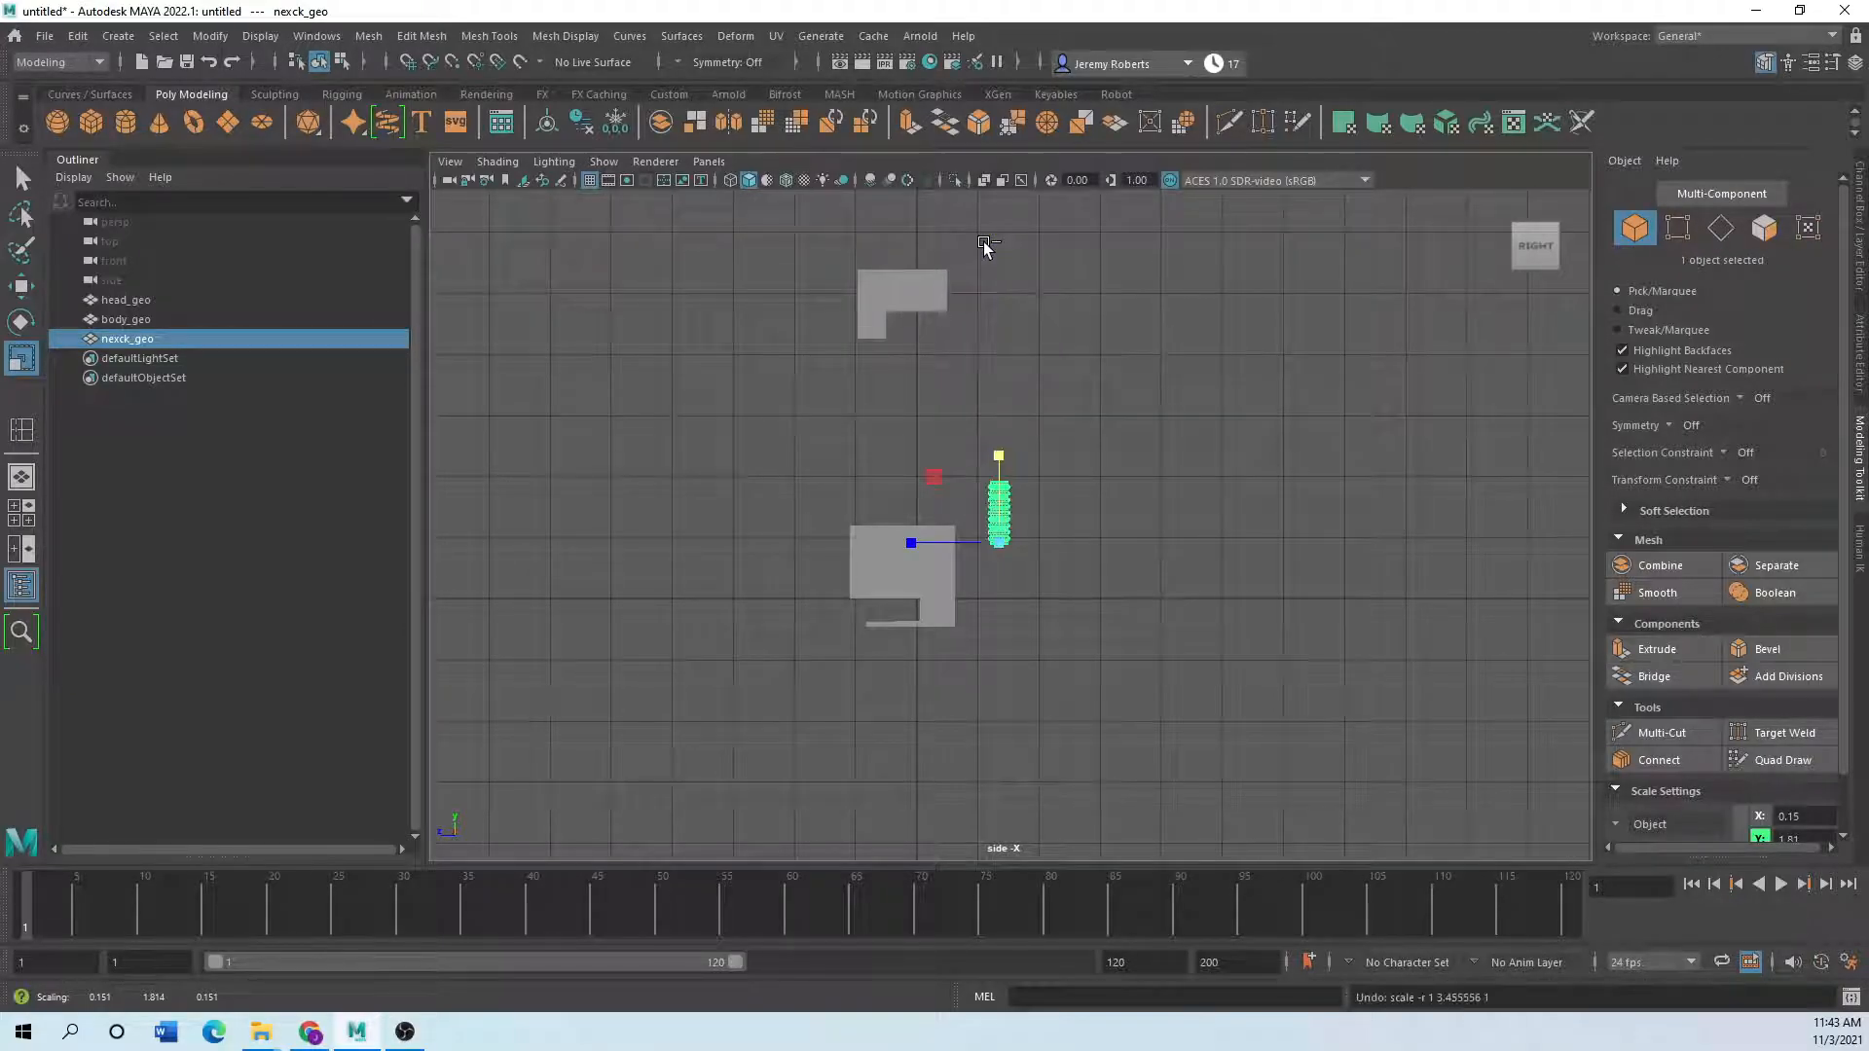
key("ctrl+z")
key("ctrl+z")
- Move the neck back between the head and body, to about -0.22 cm in Z
scroll(934, 465, "up", 7)
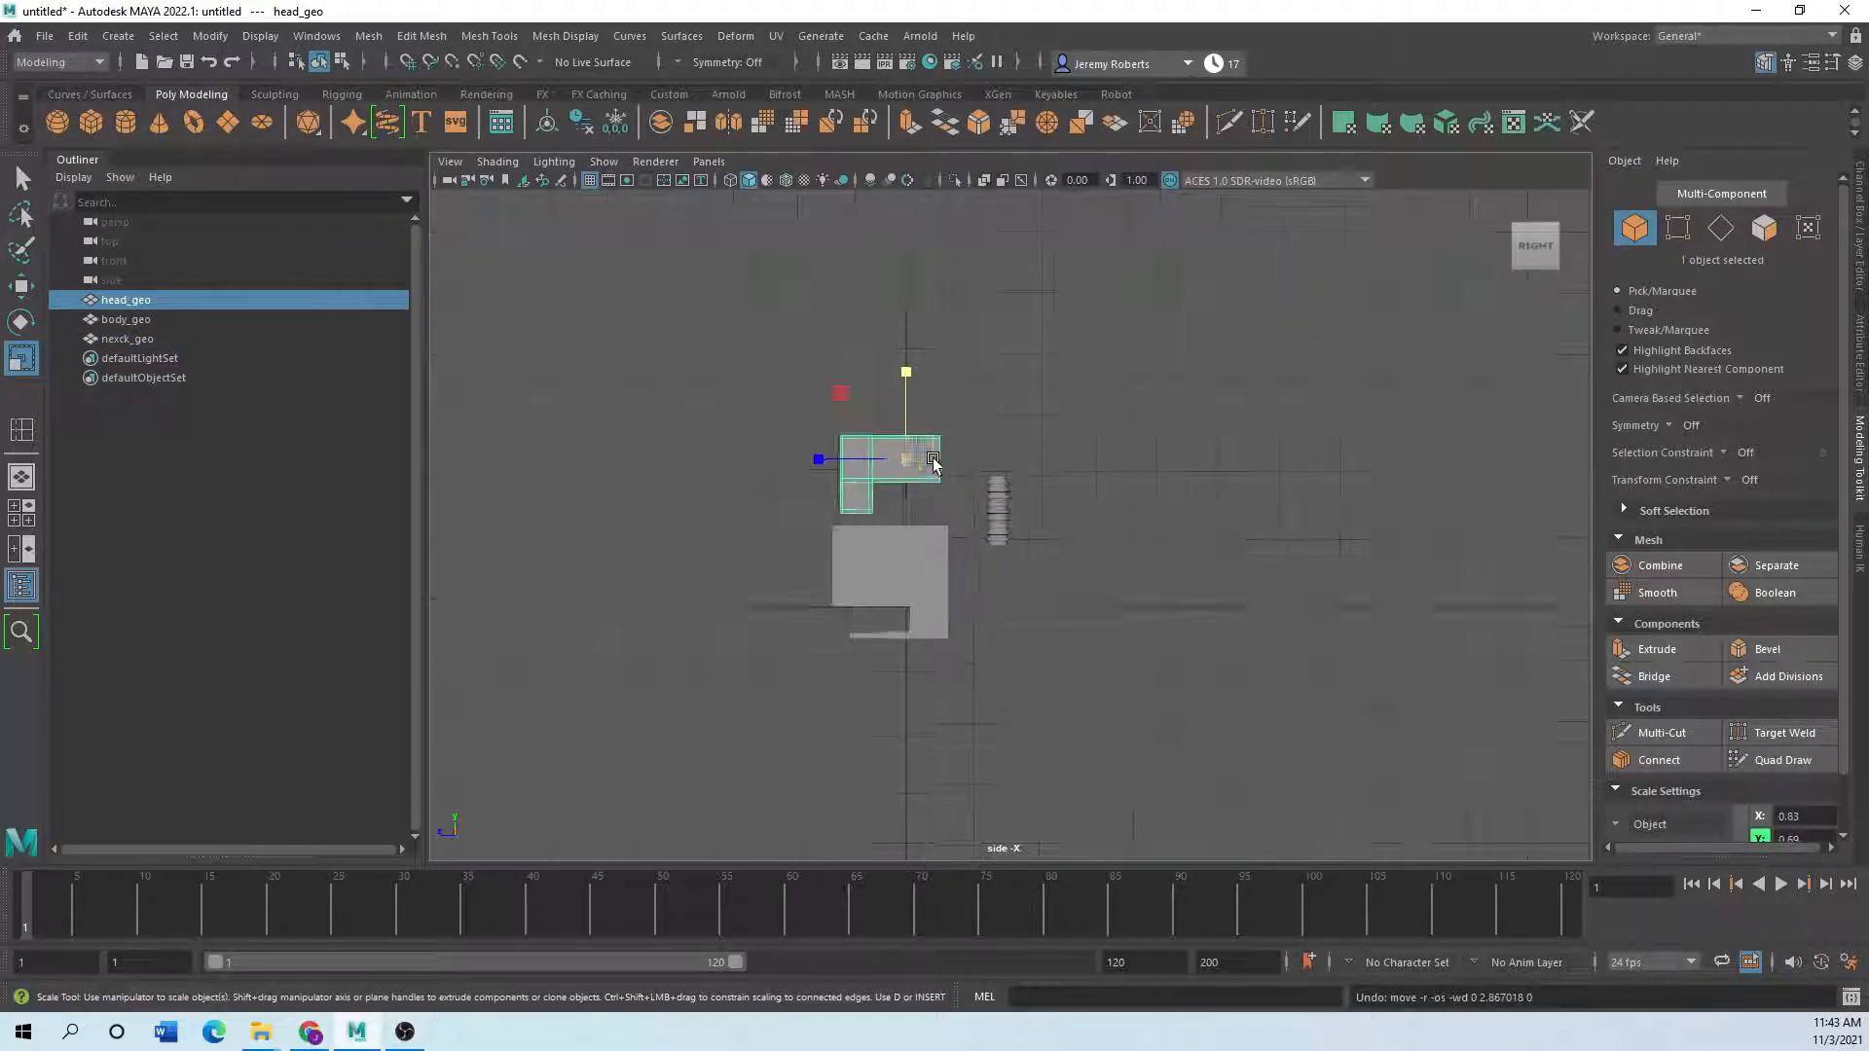
scroll(933, 506, "up", 2)
left_click(925, 525)
middle_click_drag(1005, 498, 1107, 459, "alt")
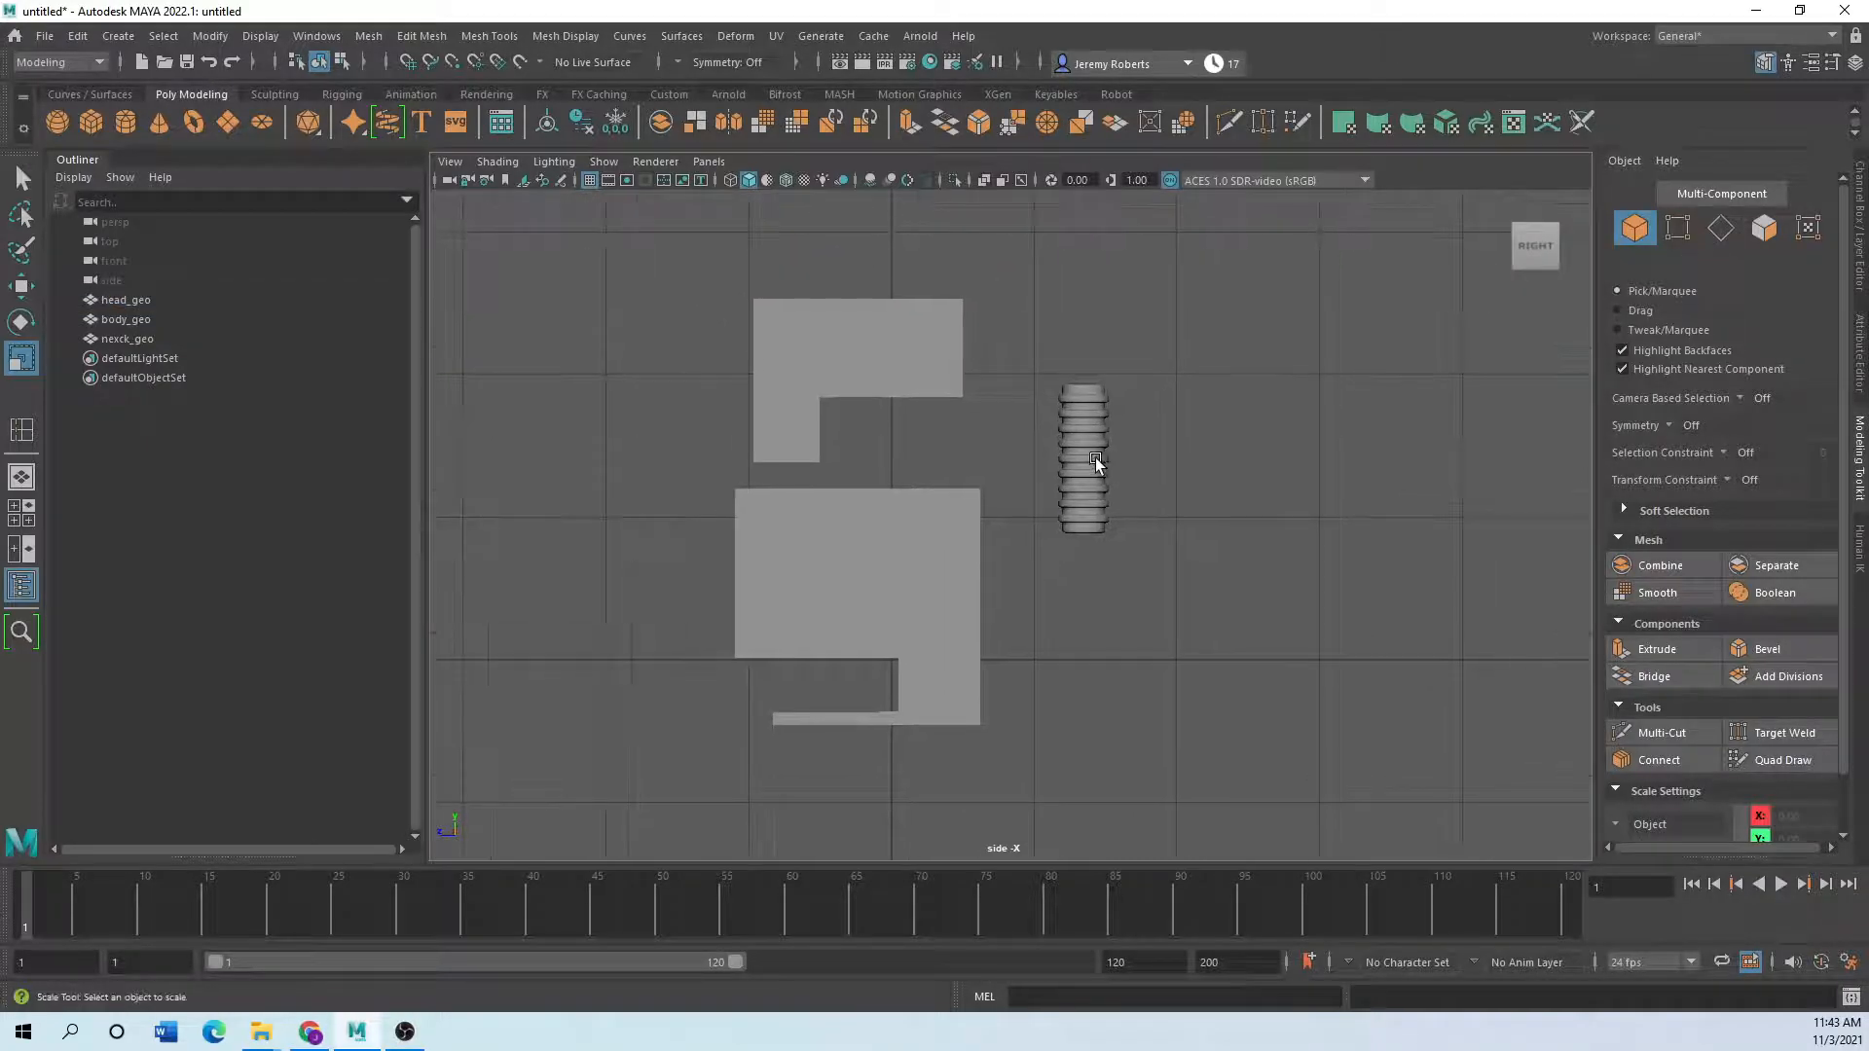
left_click(1095, 457)
key("w")
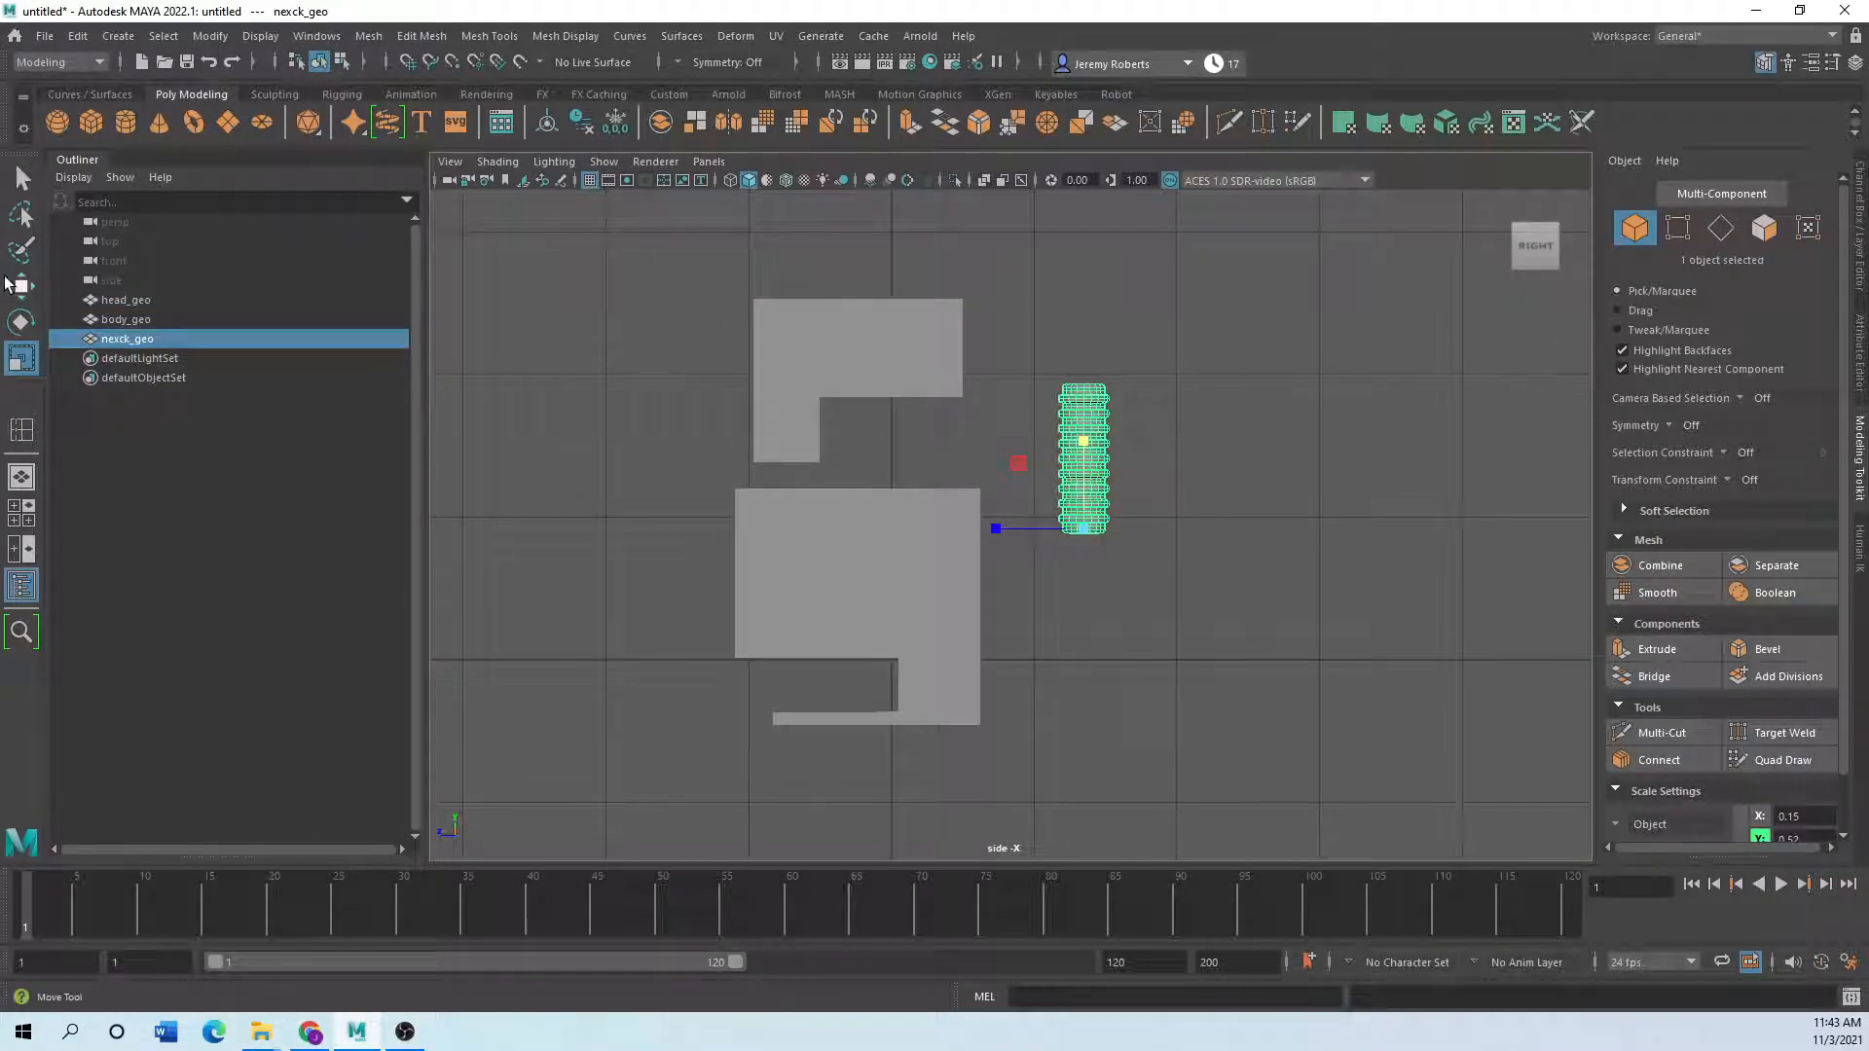
left_click_drag(988, 528, 830, 543)
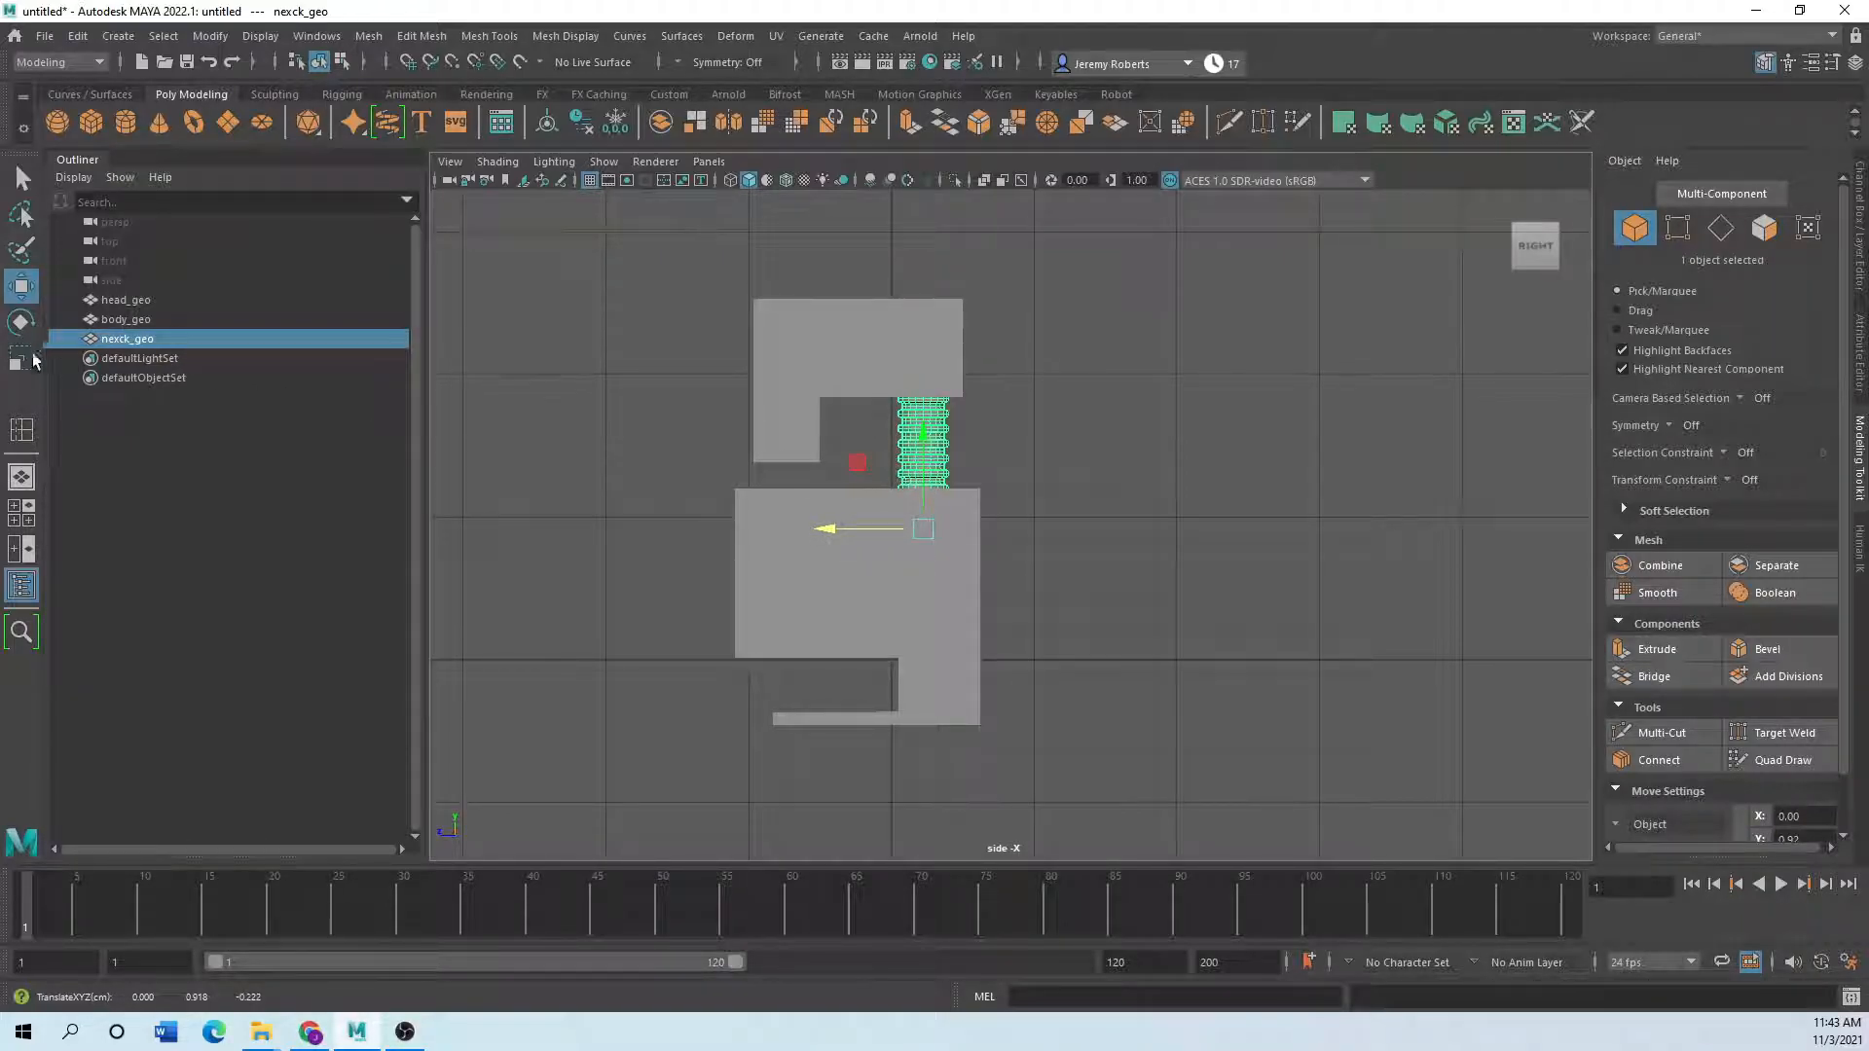
- Lower head_geo slightly toward the body, to about 2.05 in Y
key("r")
left_click(783, 363)
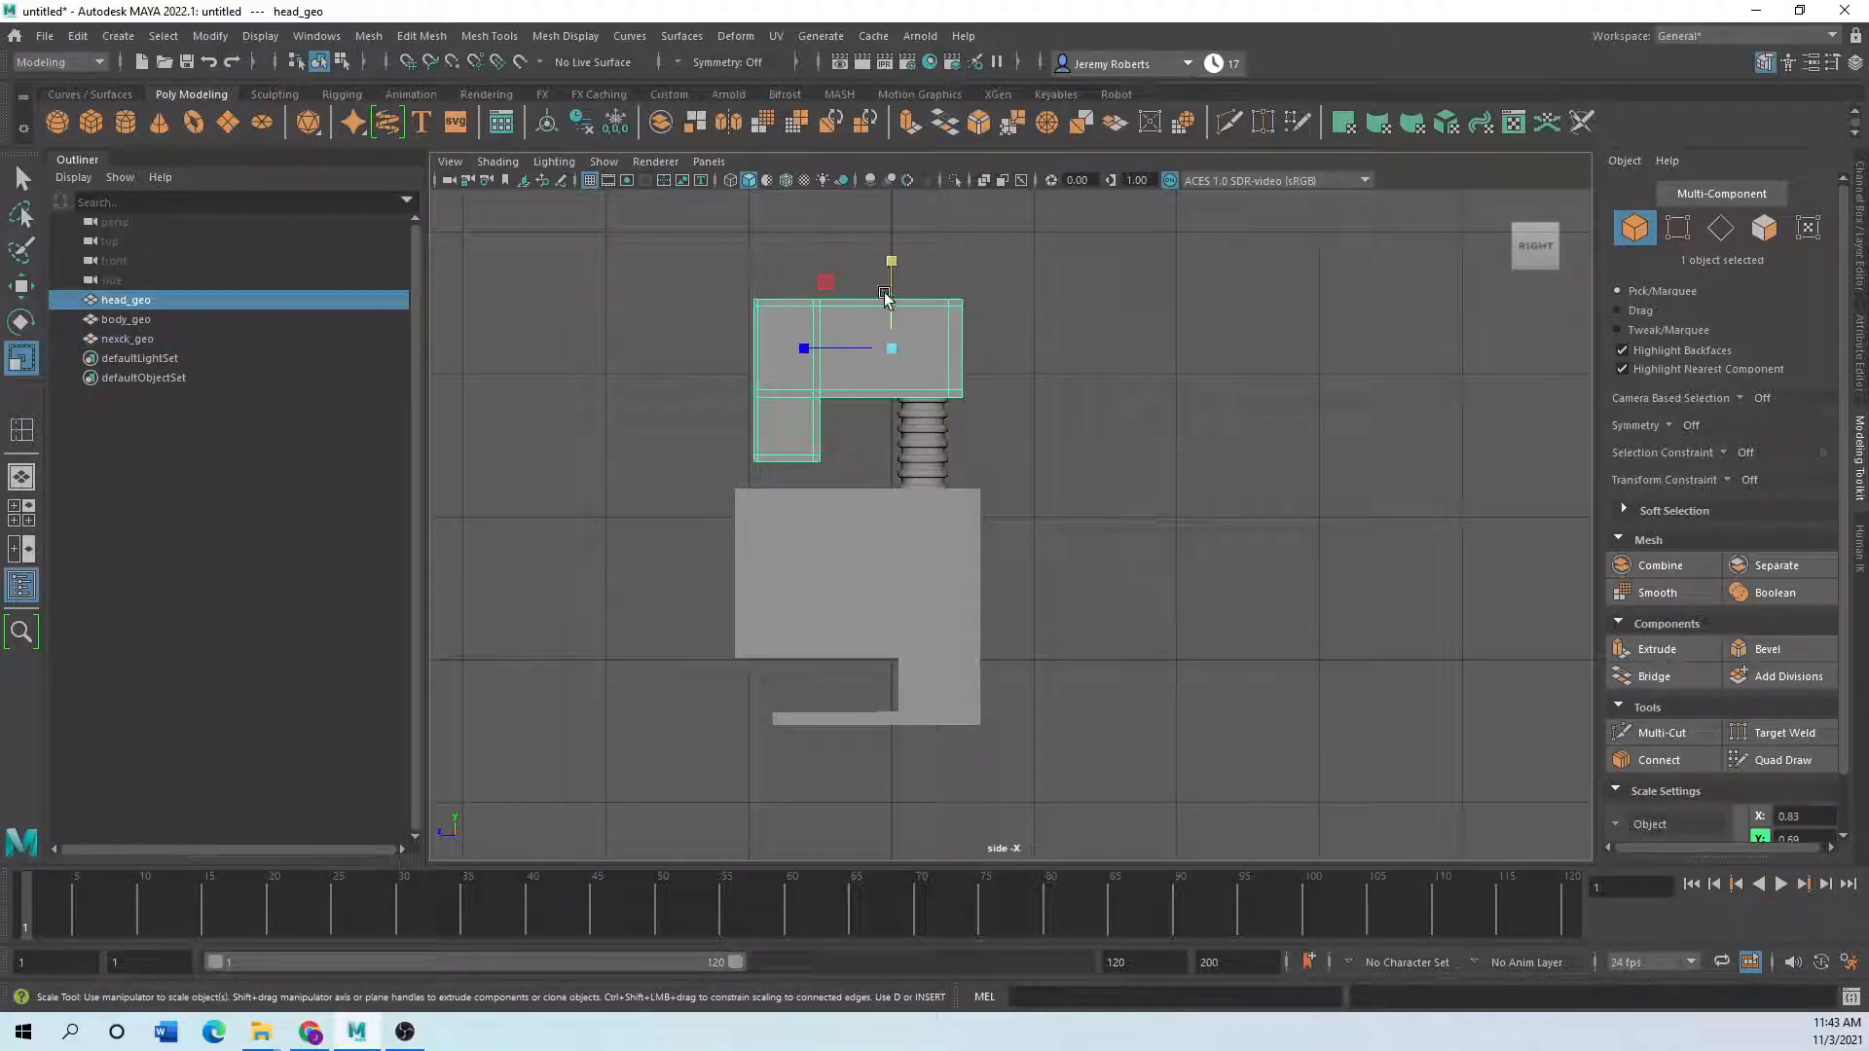
key("w")
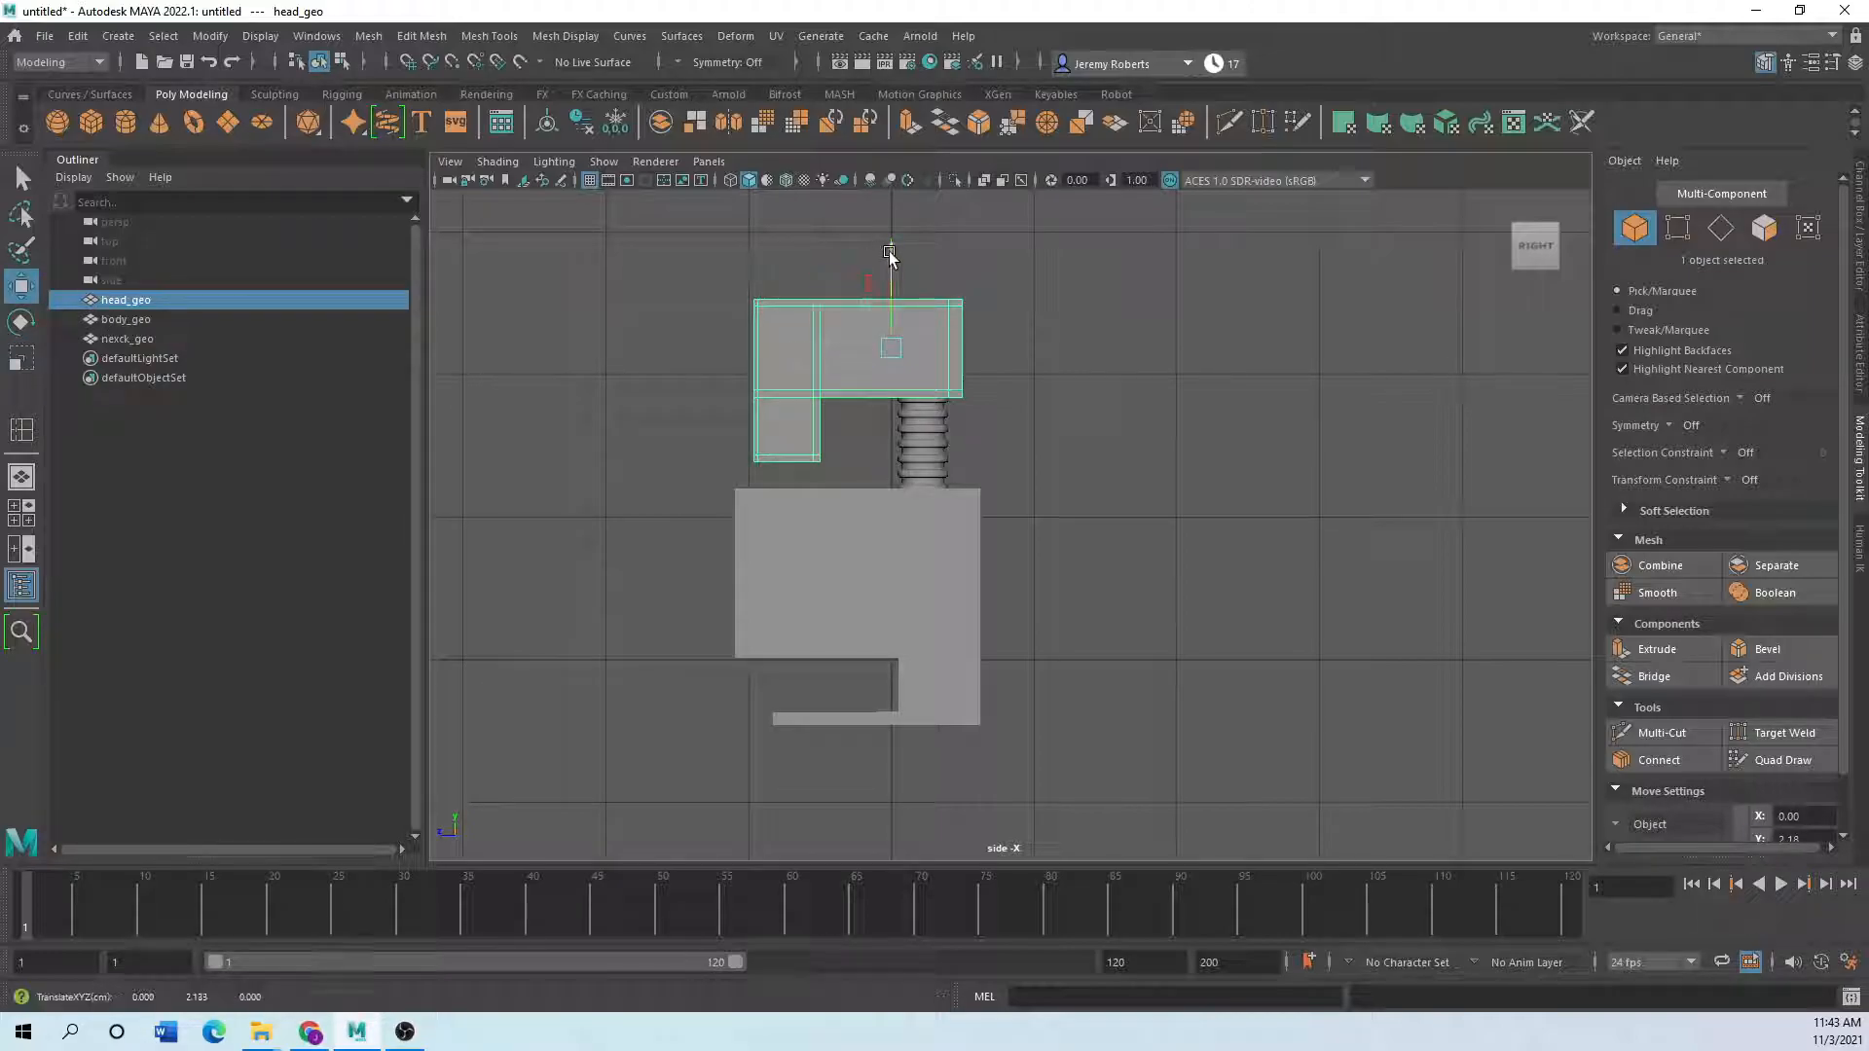
left_click_drag(888, 255, 889, 274)
- Scale nexck_geo vertically to about 0.35 in Y so it fits between the head and body
left_click(947, 430)
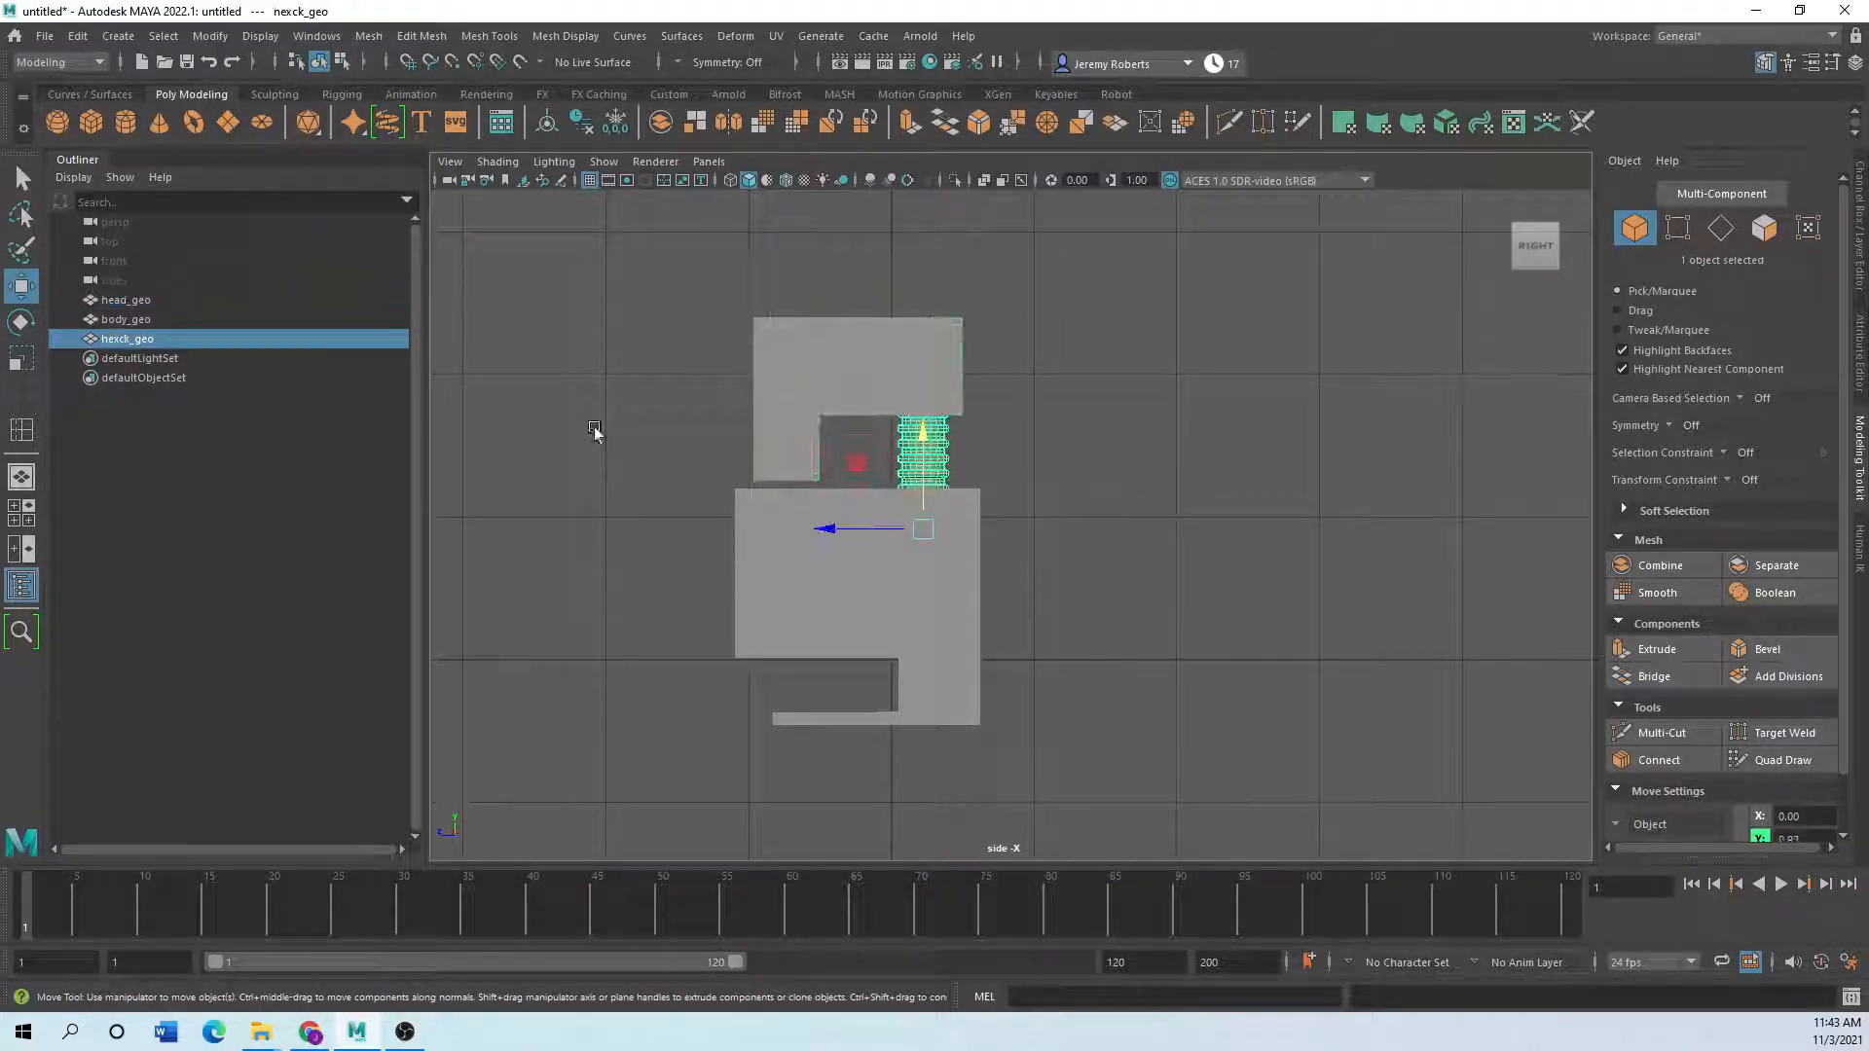
left_click(20, 359)
mouse_move(935, 443)
left_mouse_down()
mouse_move(921, 434)
mouse_move(963, 434)
left_mouse_up()
left_click(20, 286)
scroll(950, 488, "up", 5)
left_click(952, 486)
- Examine the neck's fit between the head and body up close in the perspective view
key("space")
key("space")
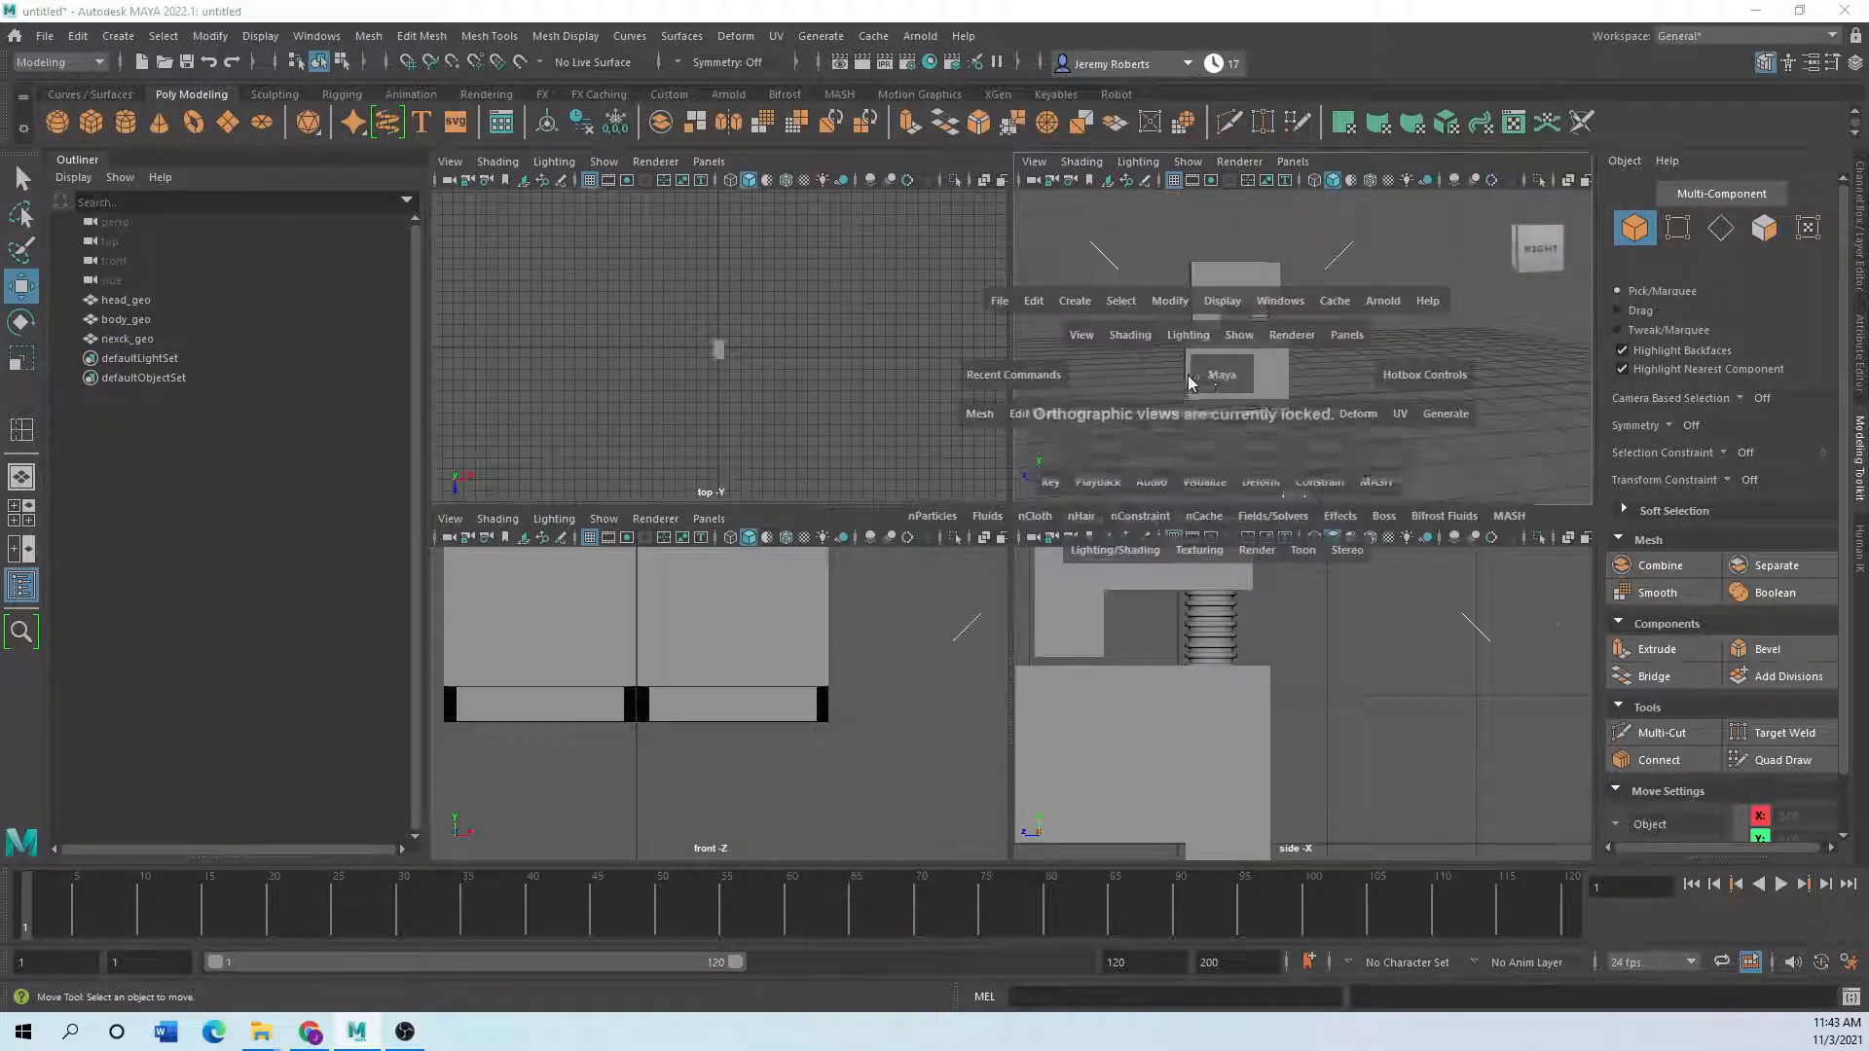
scroll(925, 427, "up", 6)
left_click_drag(938, 463, 772, 429, "alt")
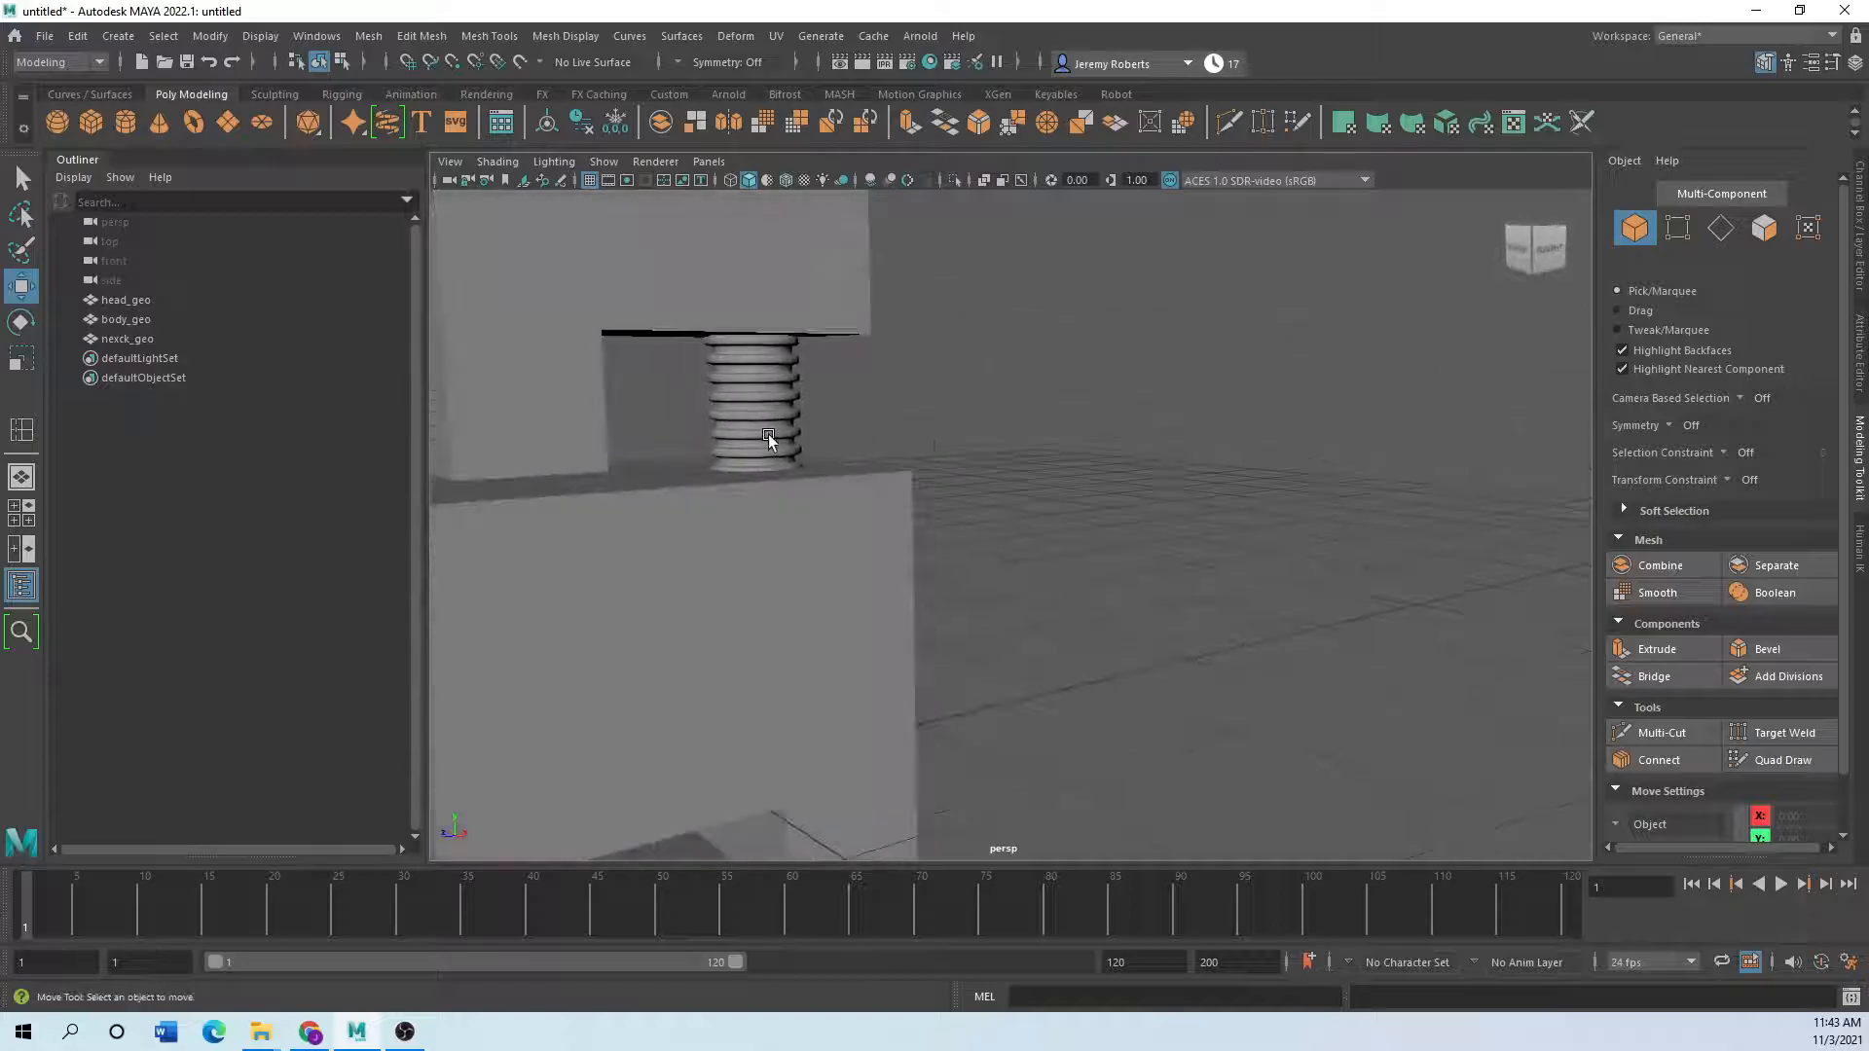
scroll(763, 434, "up", 2)
middle_click_drag(763, 434, 1211, 584, "alt")
left_click_drag(1210, 584, 1048, 535, "alt")
scroll(1047, 534, "down", 3)
scroll(1048, 535, "up", 3)
scroll(1047, 534, "down", 3)
scroll(1047, 534, "down", 3)
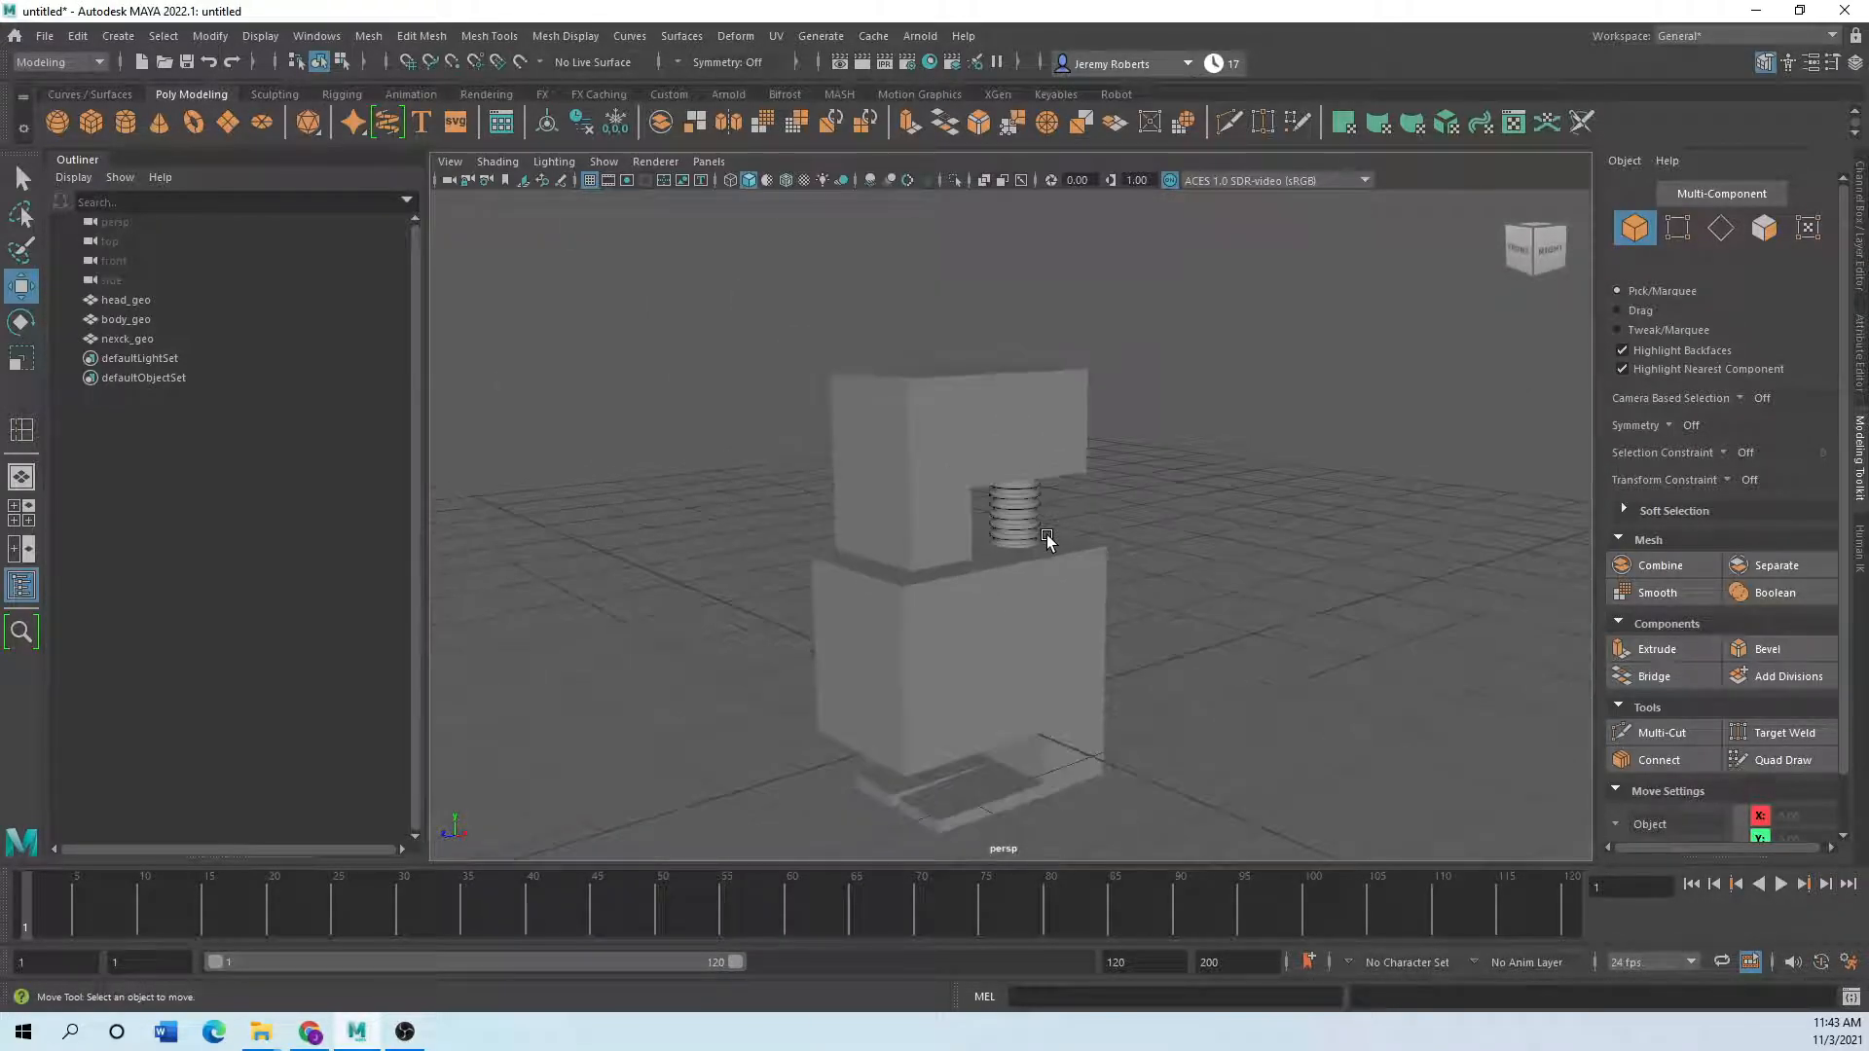
- Delete the construction history of head_geo, body_geo and nexck_geo together
left_click_drag(1110, 321, 779, 755)
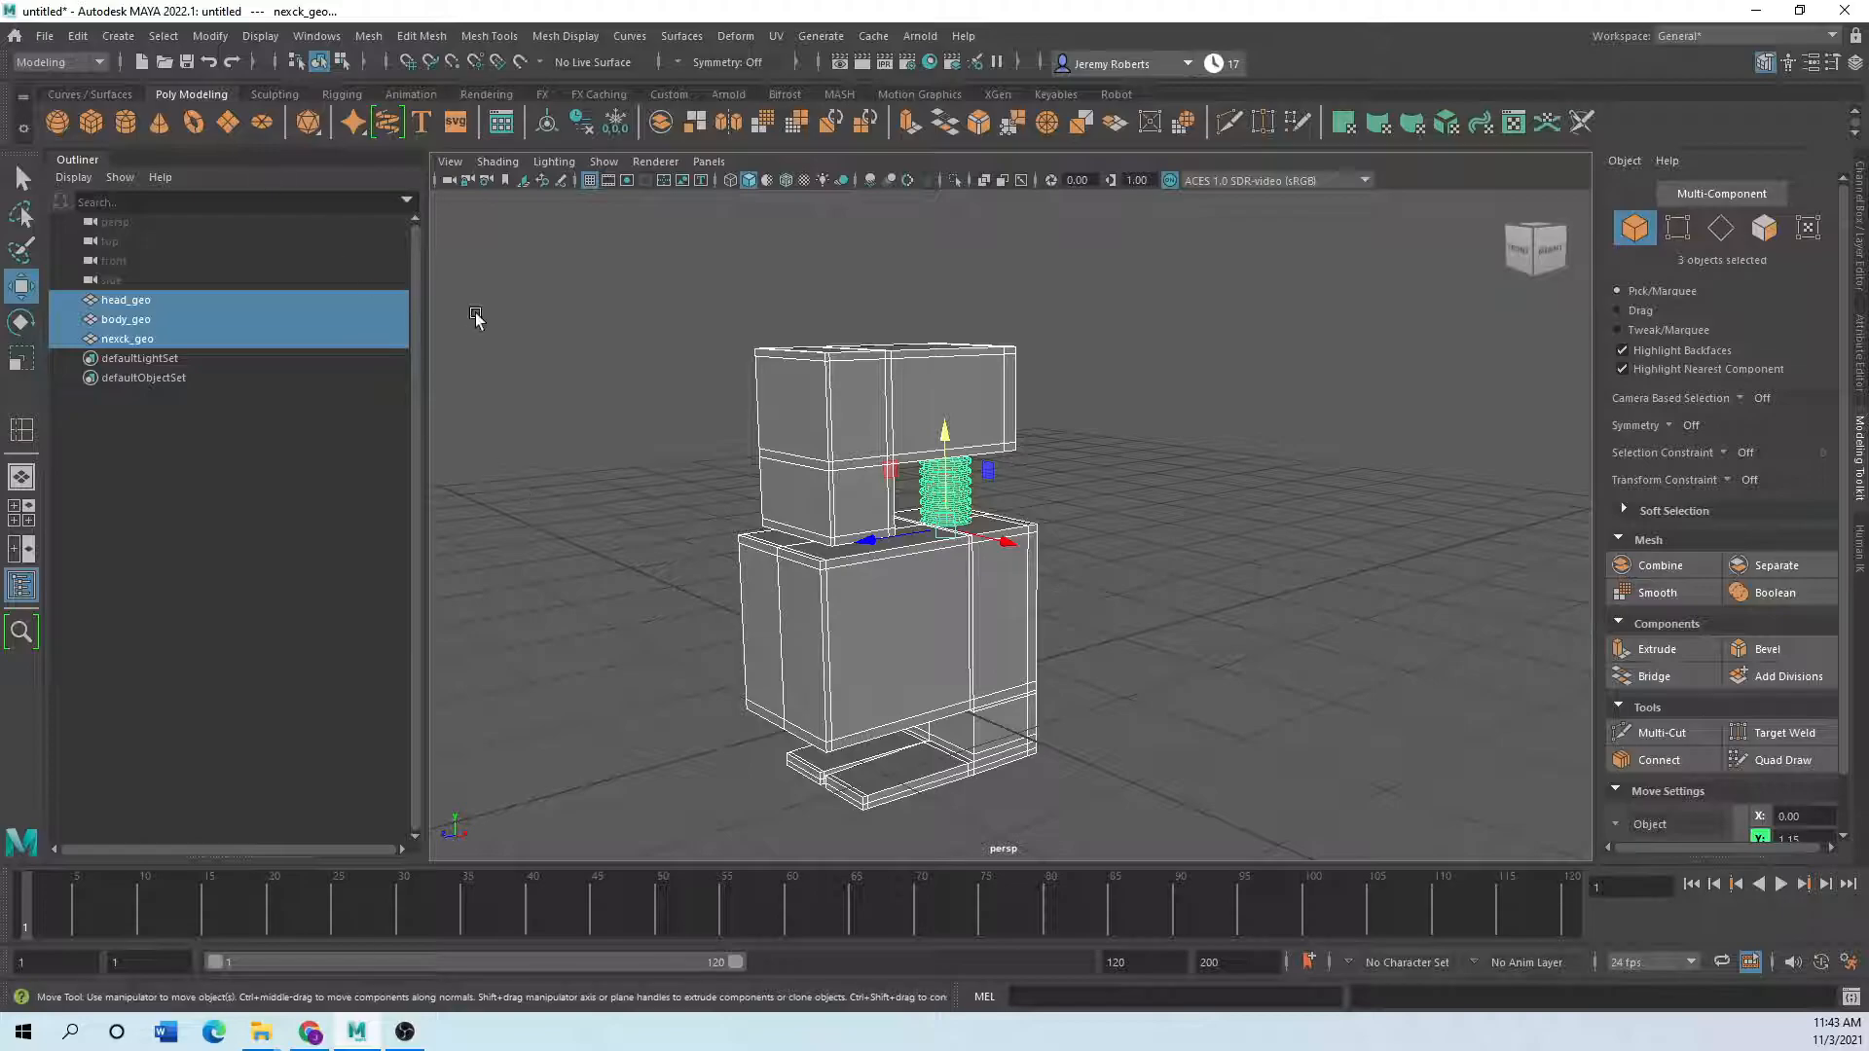
left_click(77, 36)
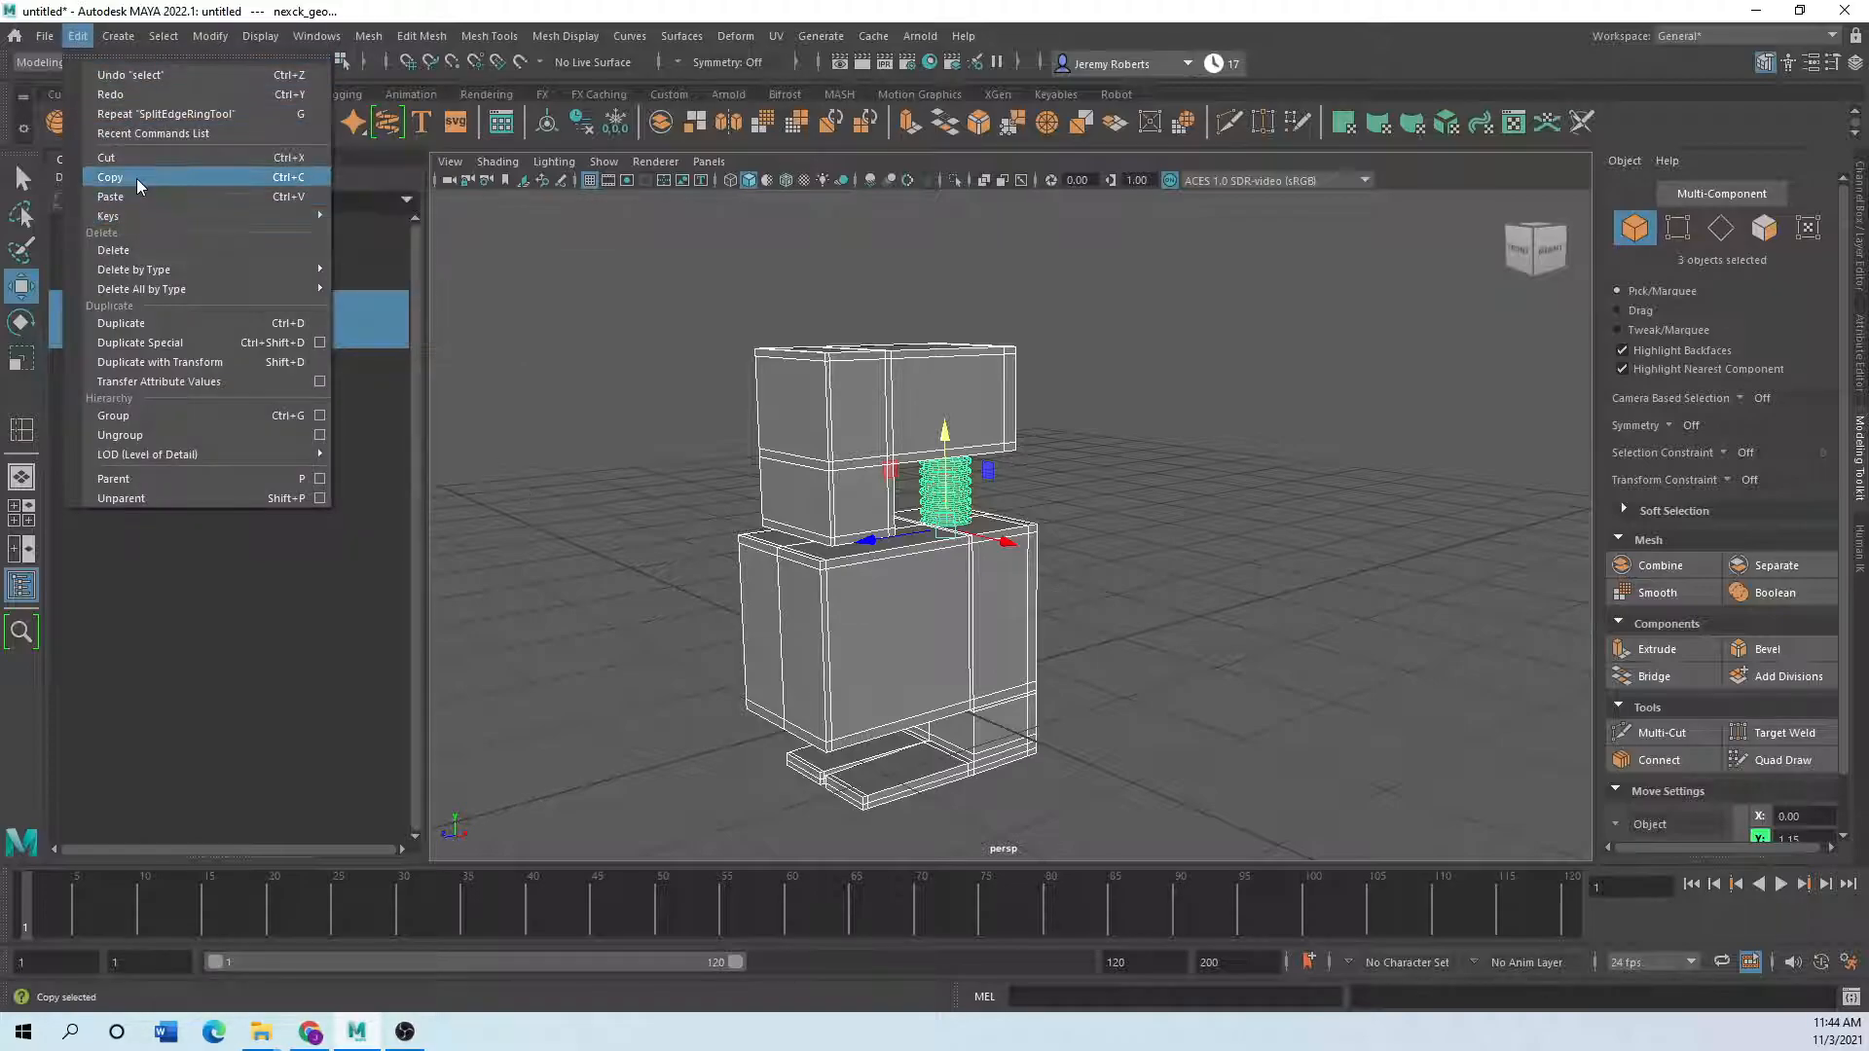
left_click(487, 271)
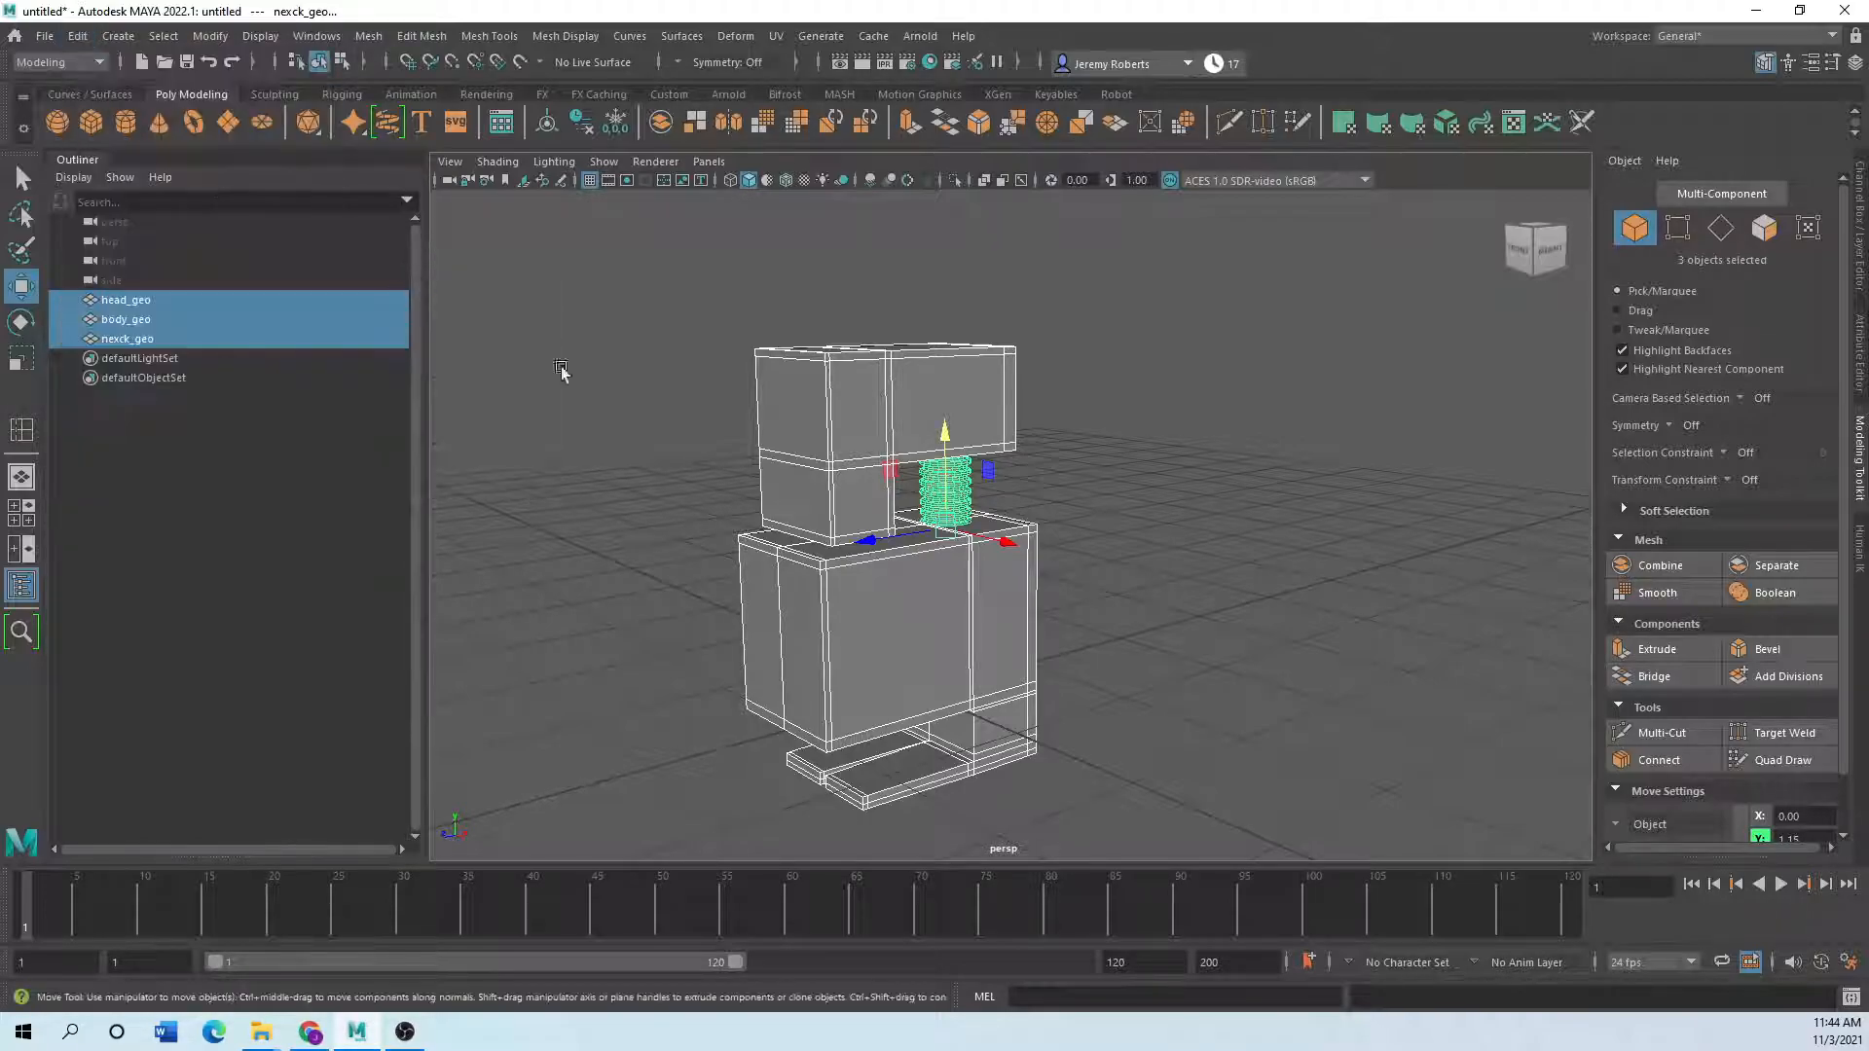
- Create a NURBS circle at the origin and scale it uniformly to about 1.66
scroll(780, 656, "down", 2)
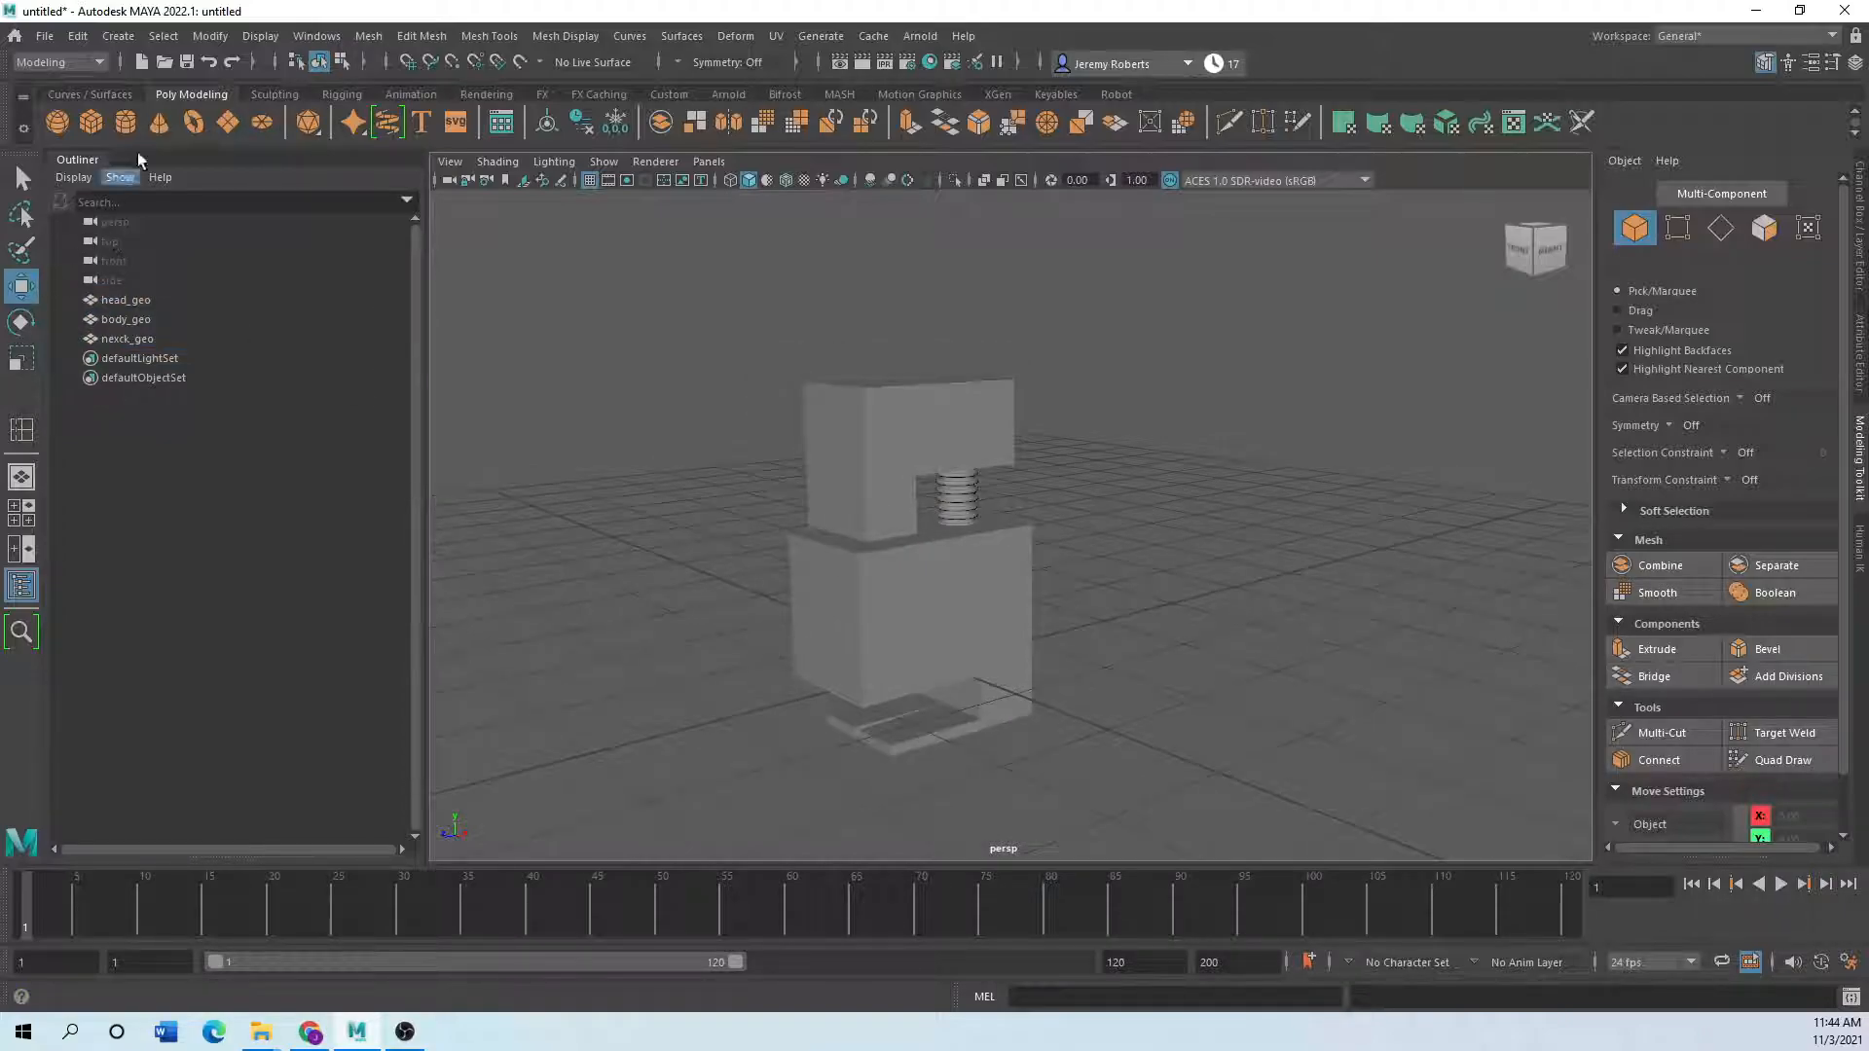
left_click(113, 94)
left_click(59, 124)
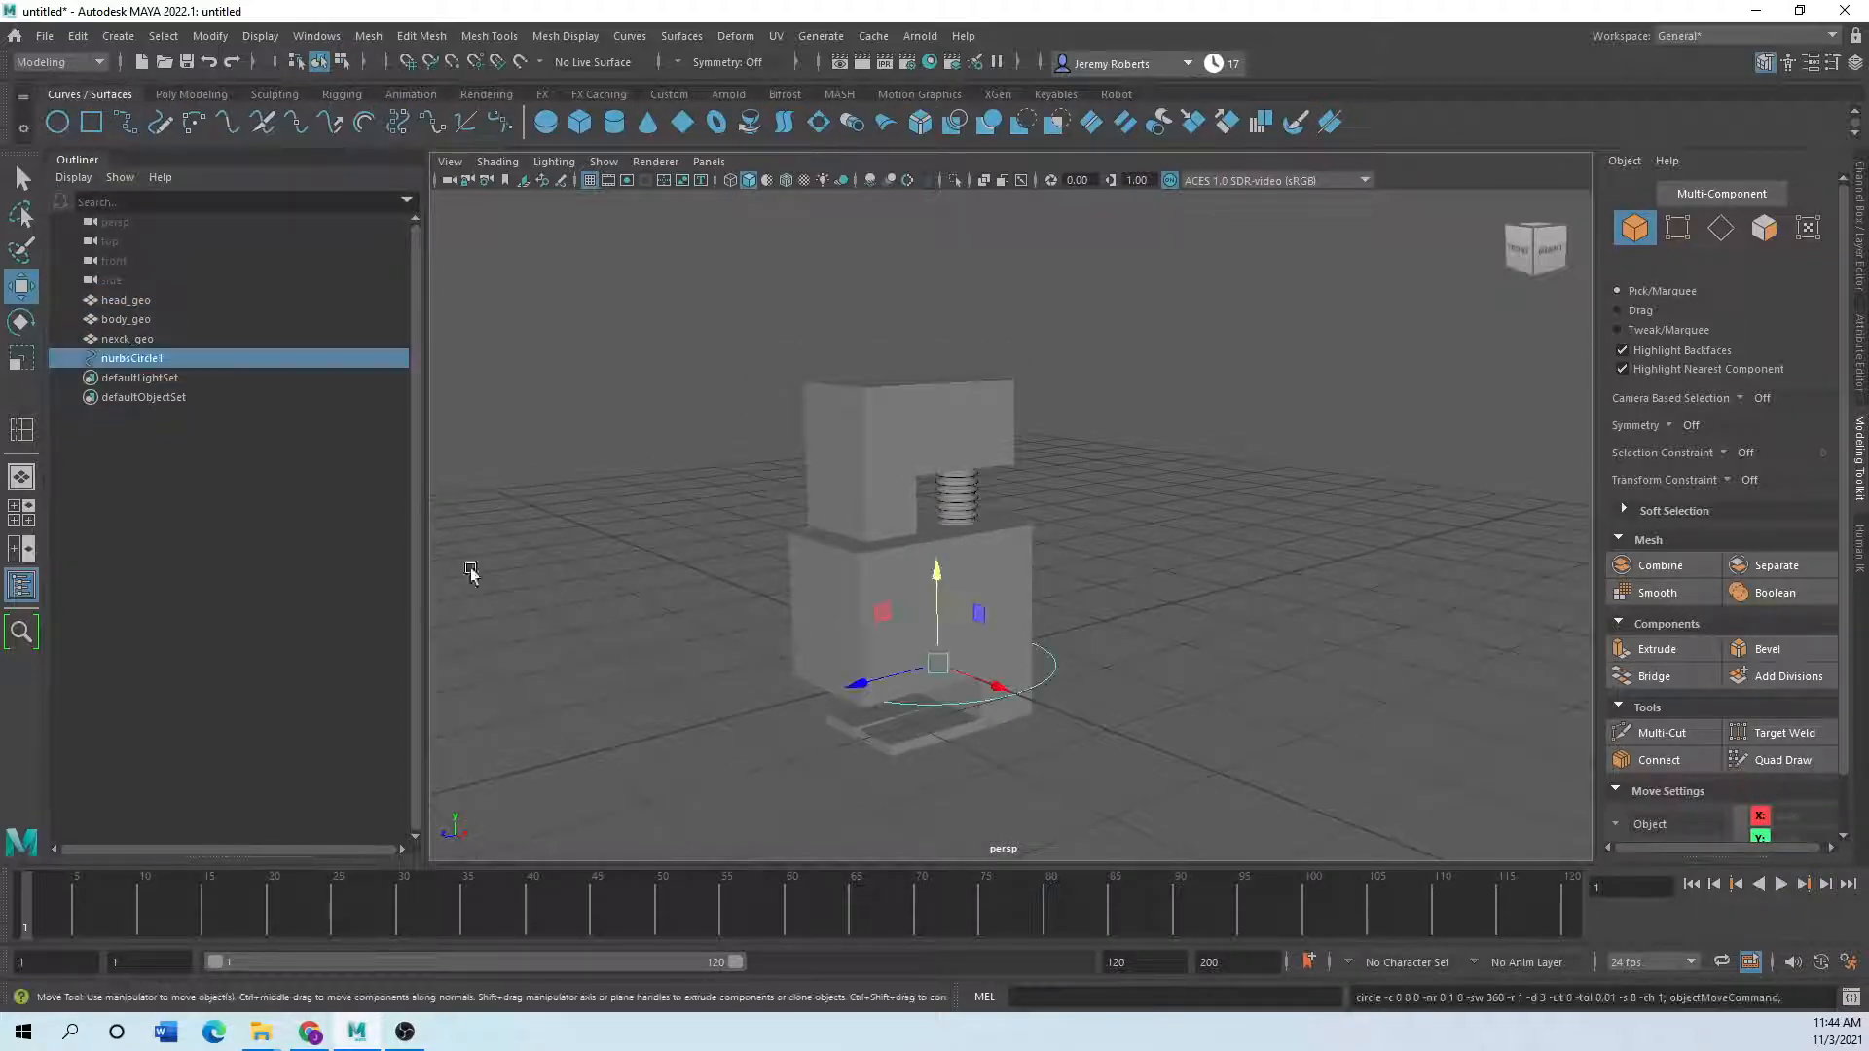
left_click(29, 362)
left_click_drag(938, 664, 1068, 675)
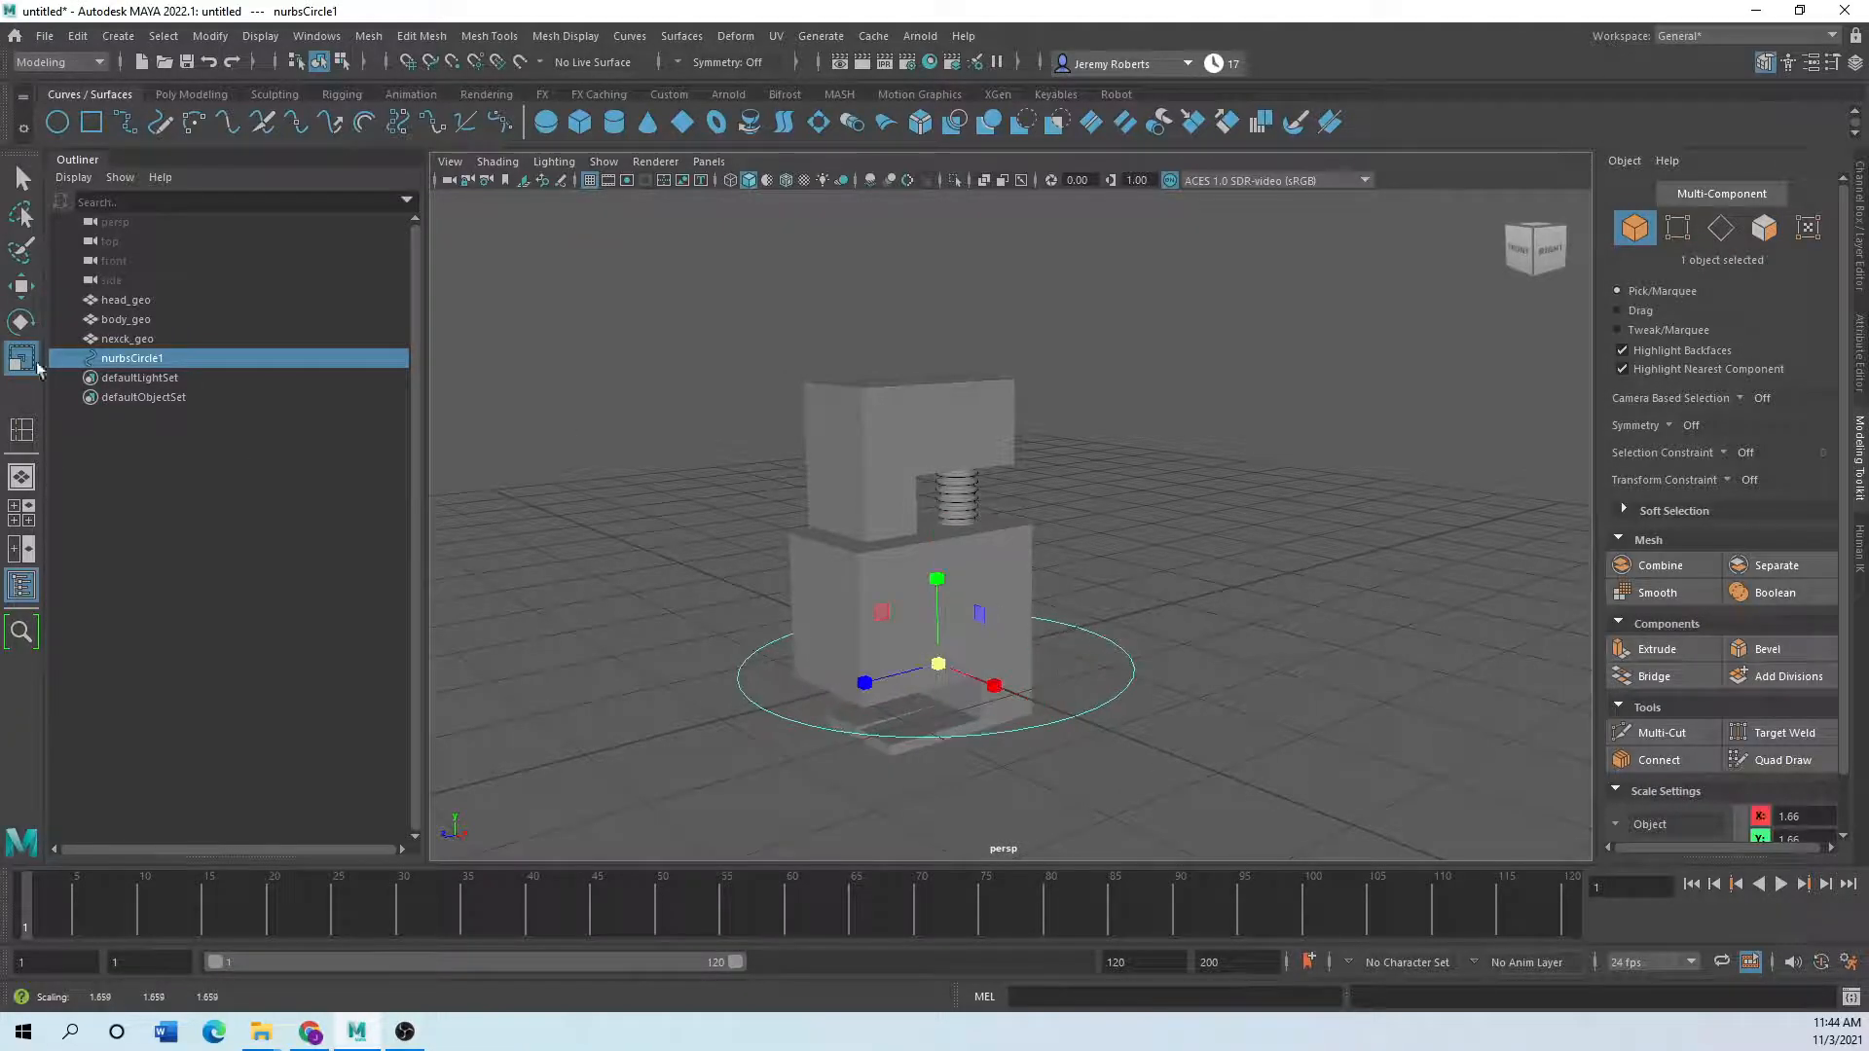
- Raise the circle around the head to about 1.86 in Y and rename it Head_cntr
left_click(21, 287)
left_click_drag(941, 621, 913, 402)
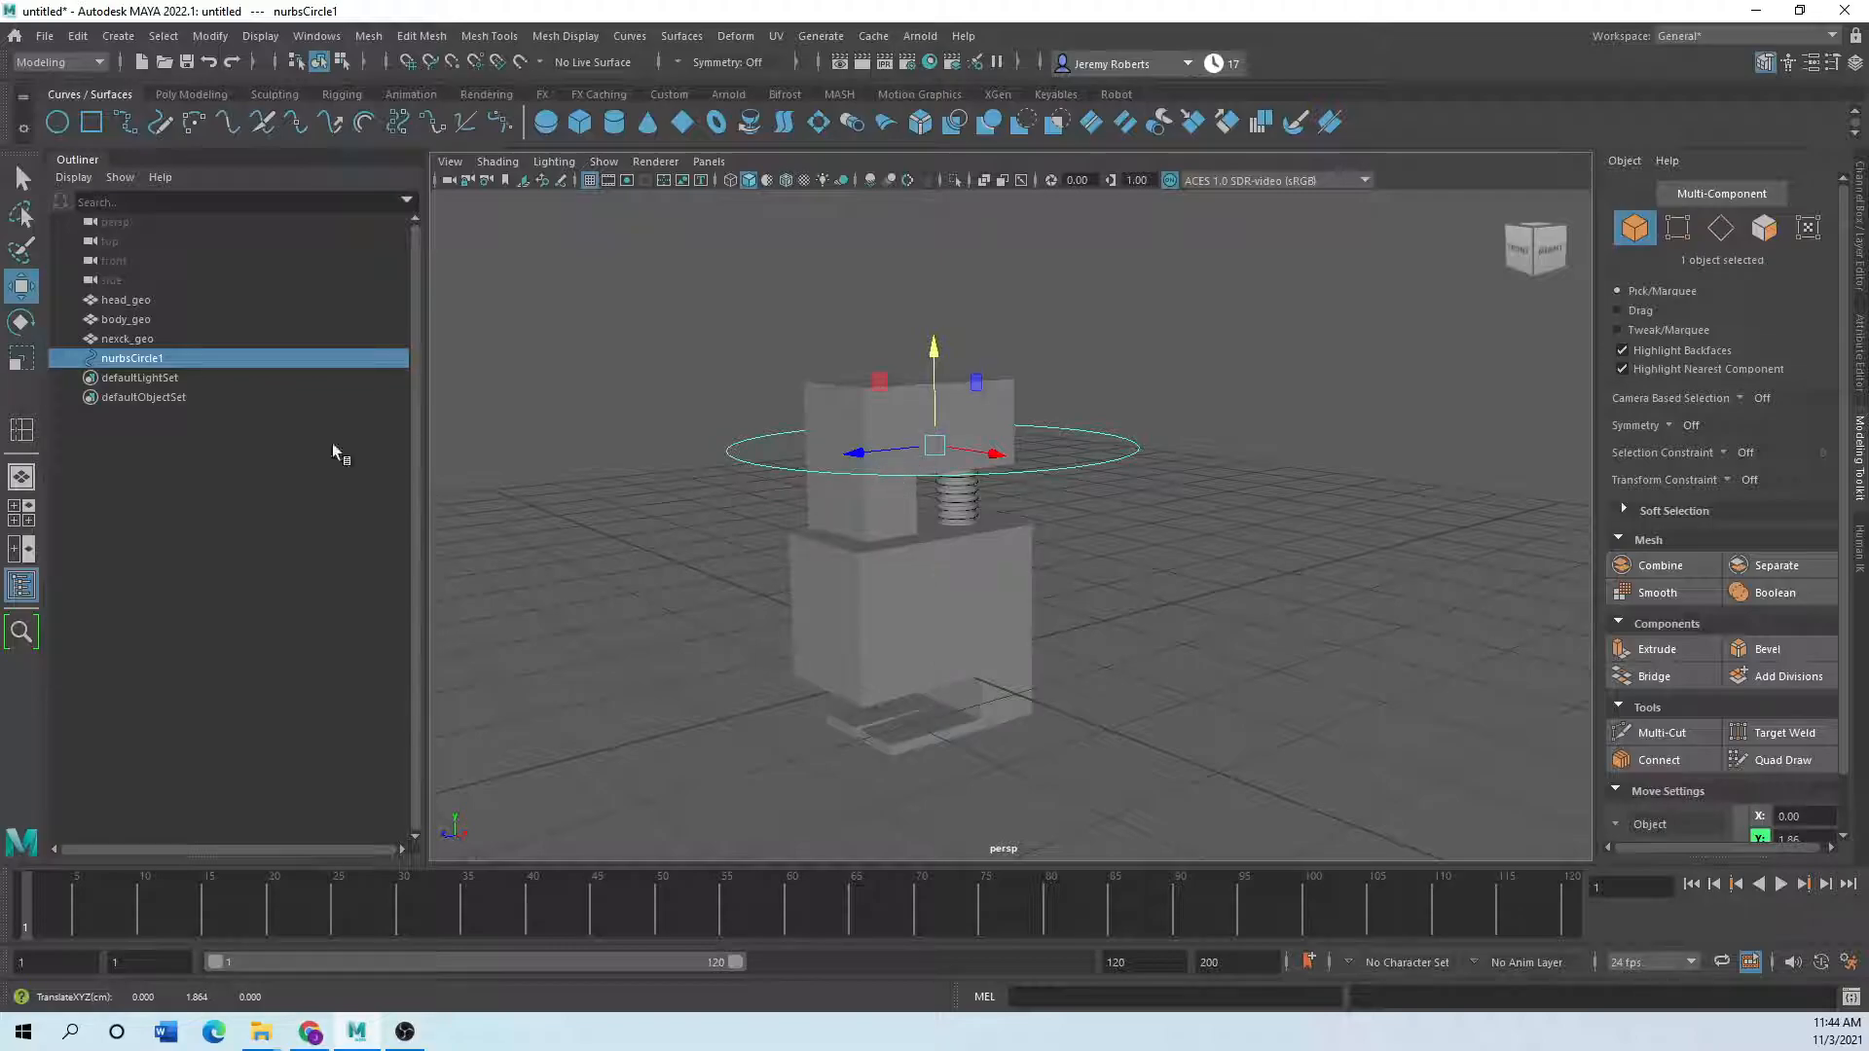
double_click(246, 360)
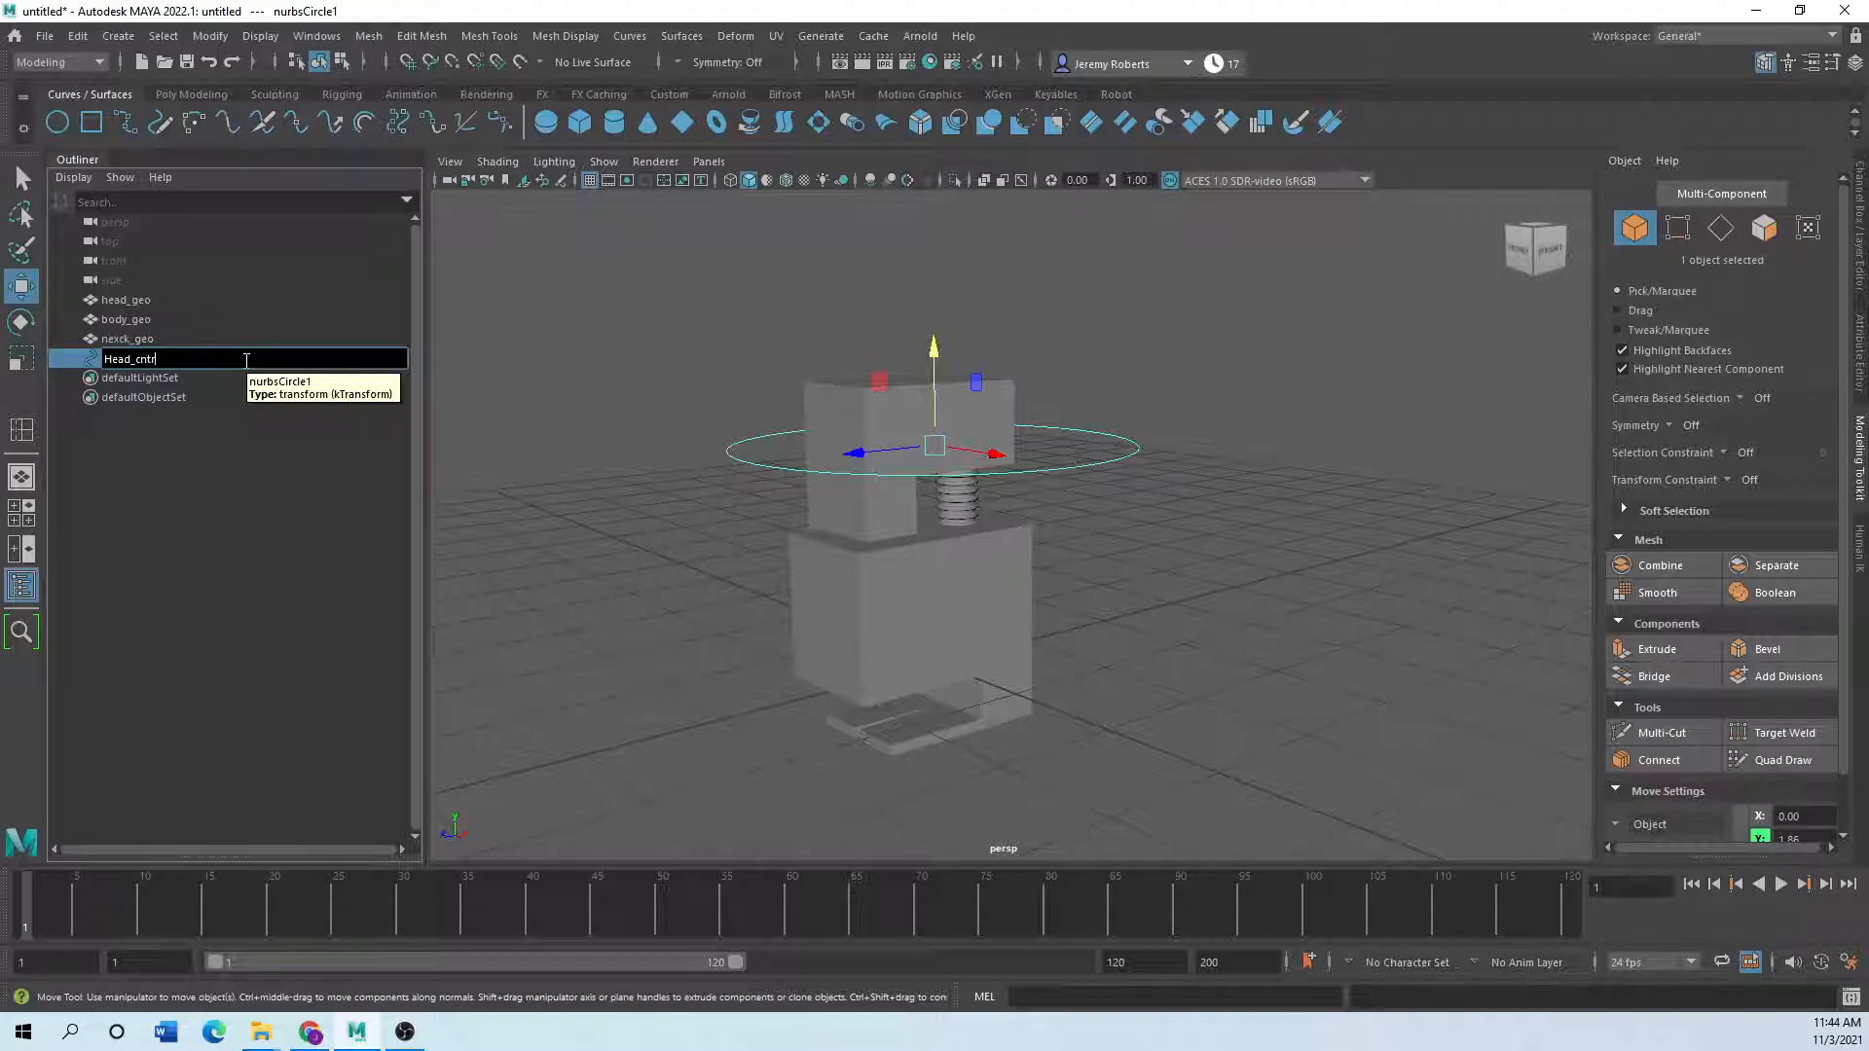
type("Head_cntr")
left_click(705, 676)
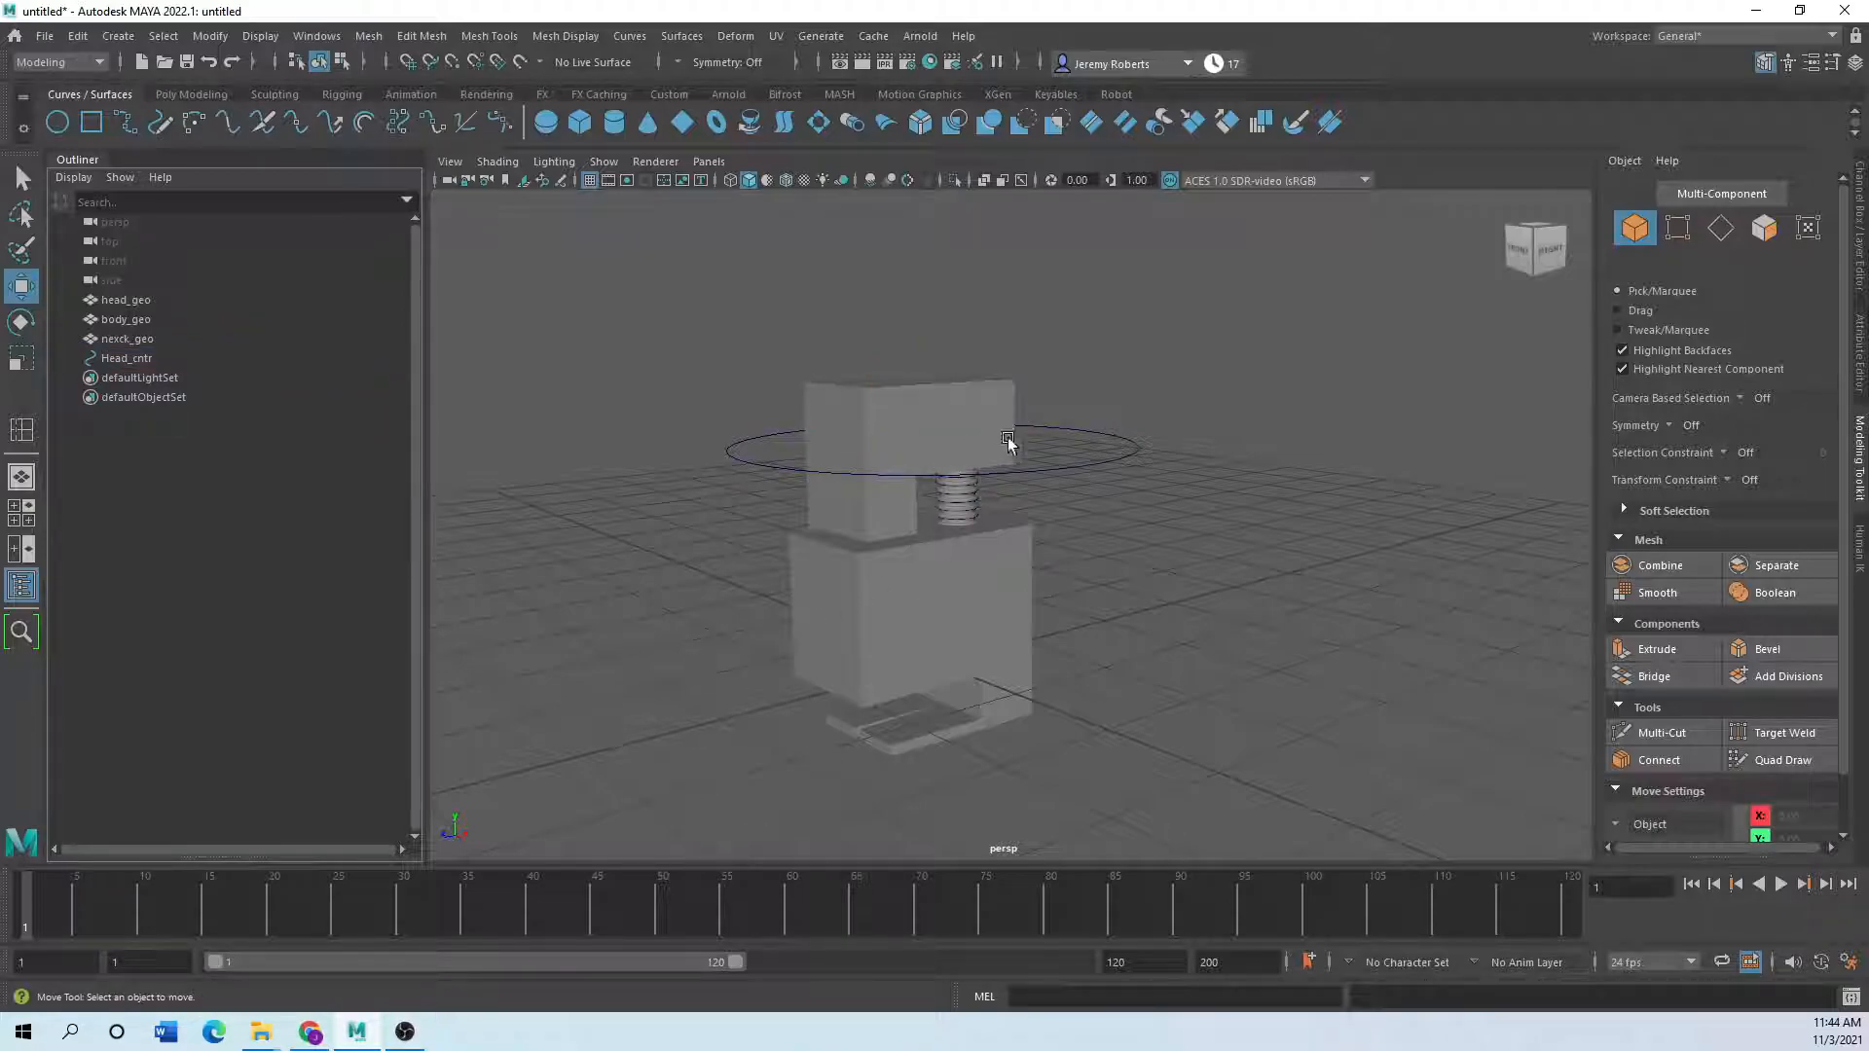
- Delete the construction history of Head_cntr and freeze its transformations
scroll(1013, 492, "up", 5)
left_click(1064, 421)
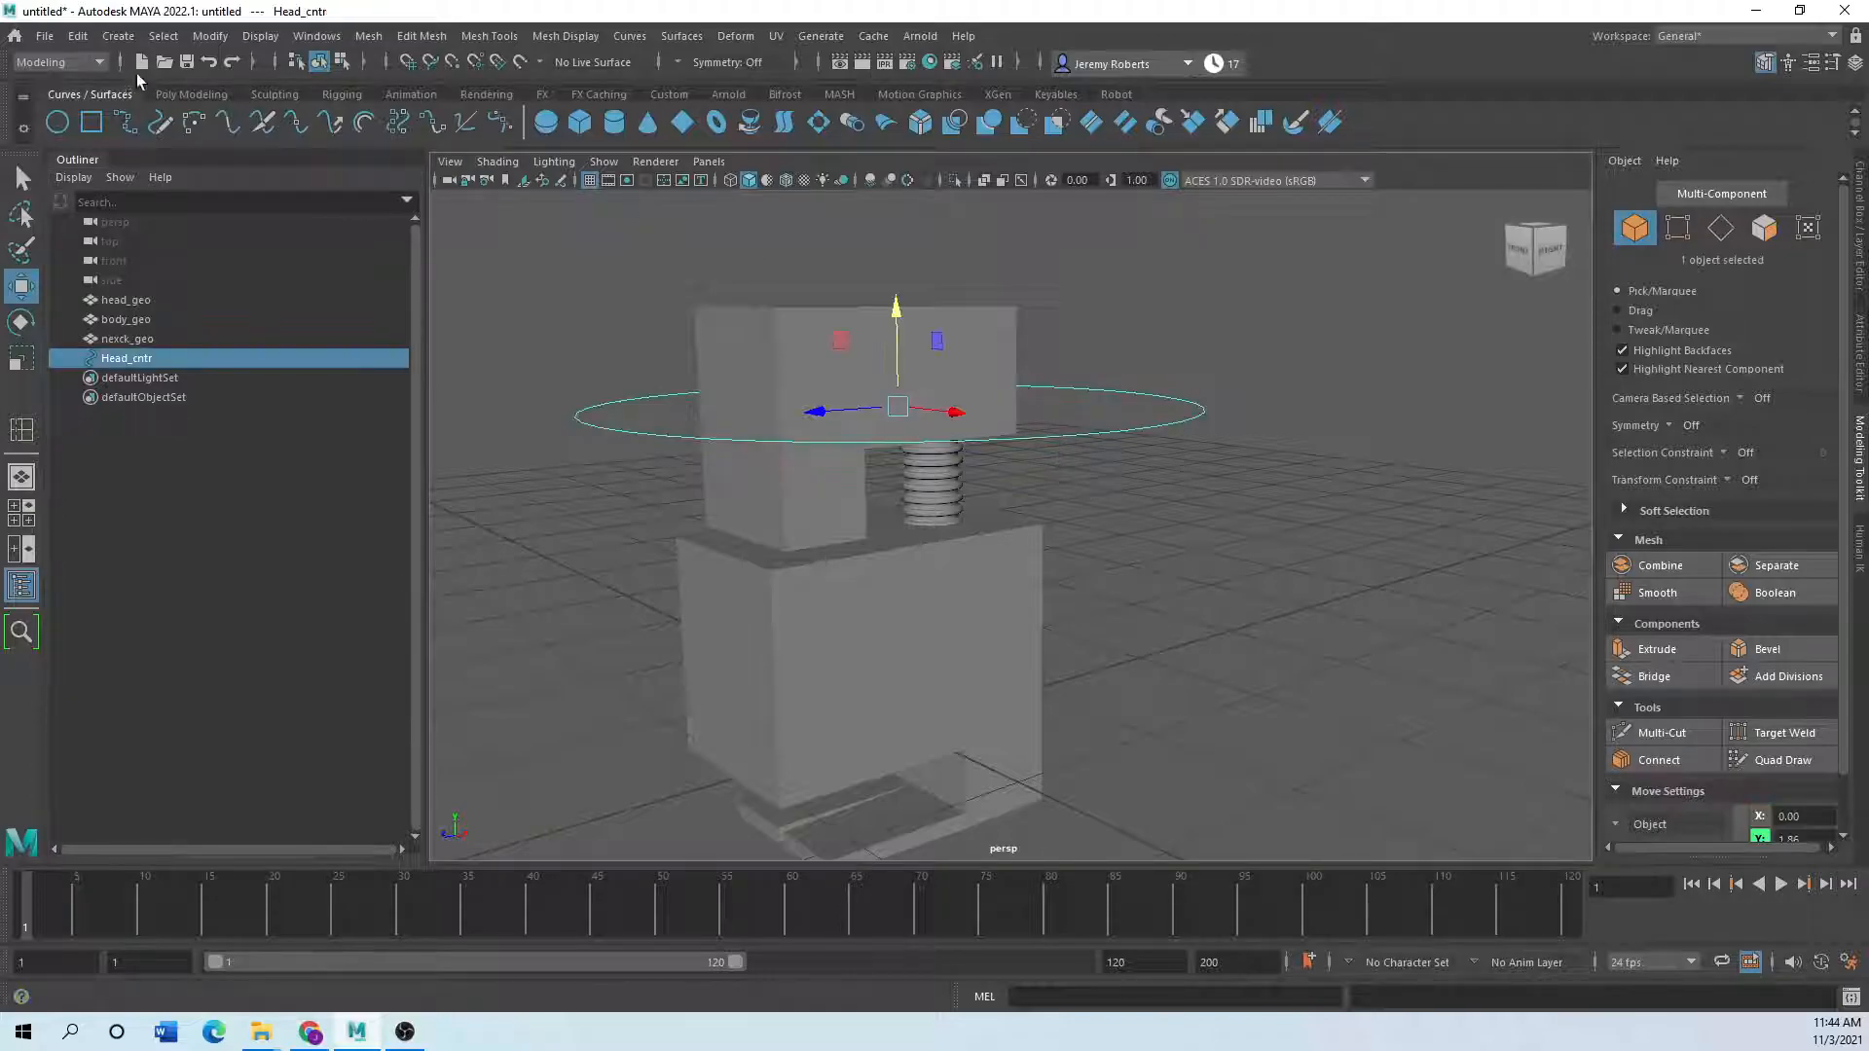
left_click(77, 36)
mouse_move(129, 272)
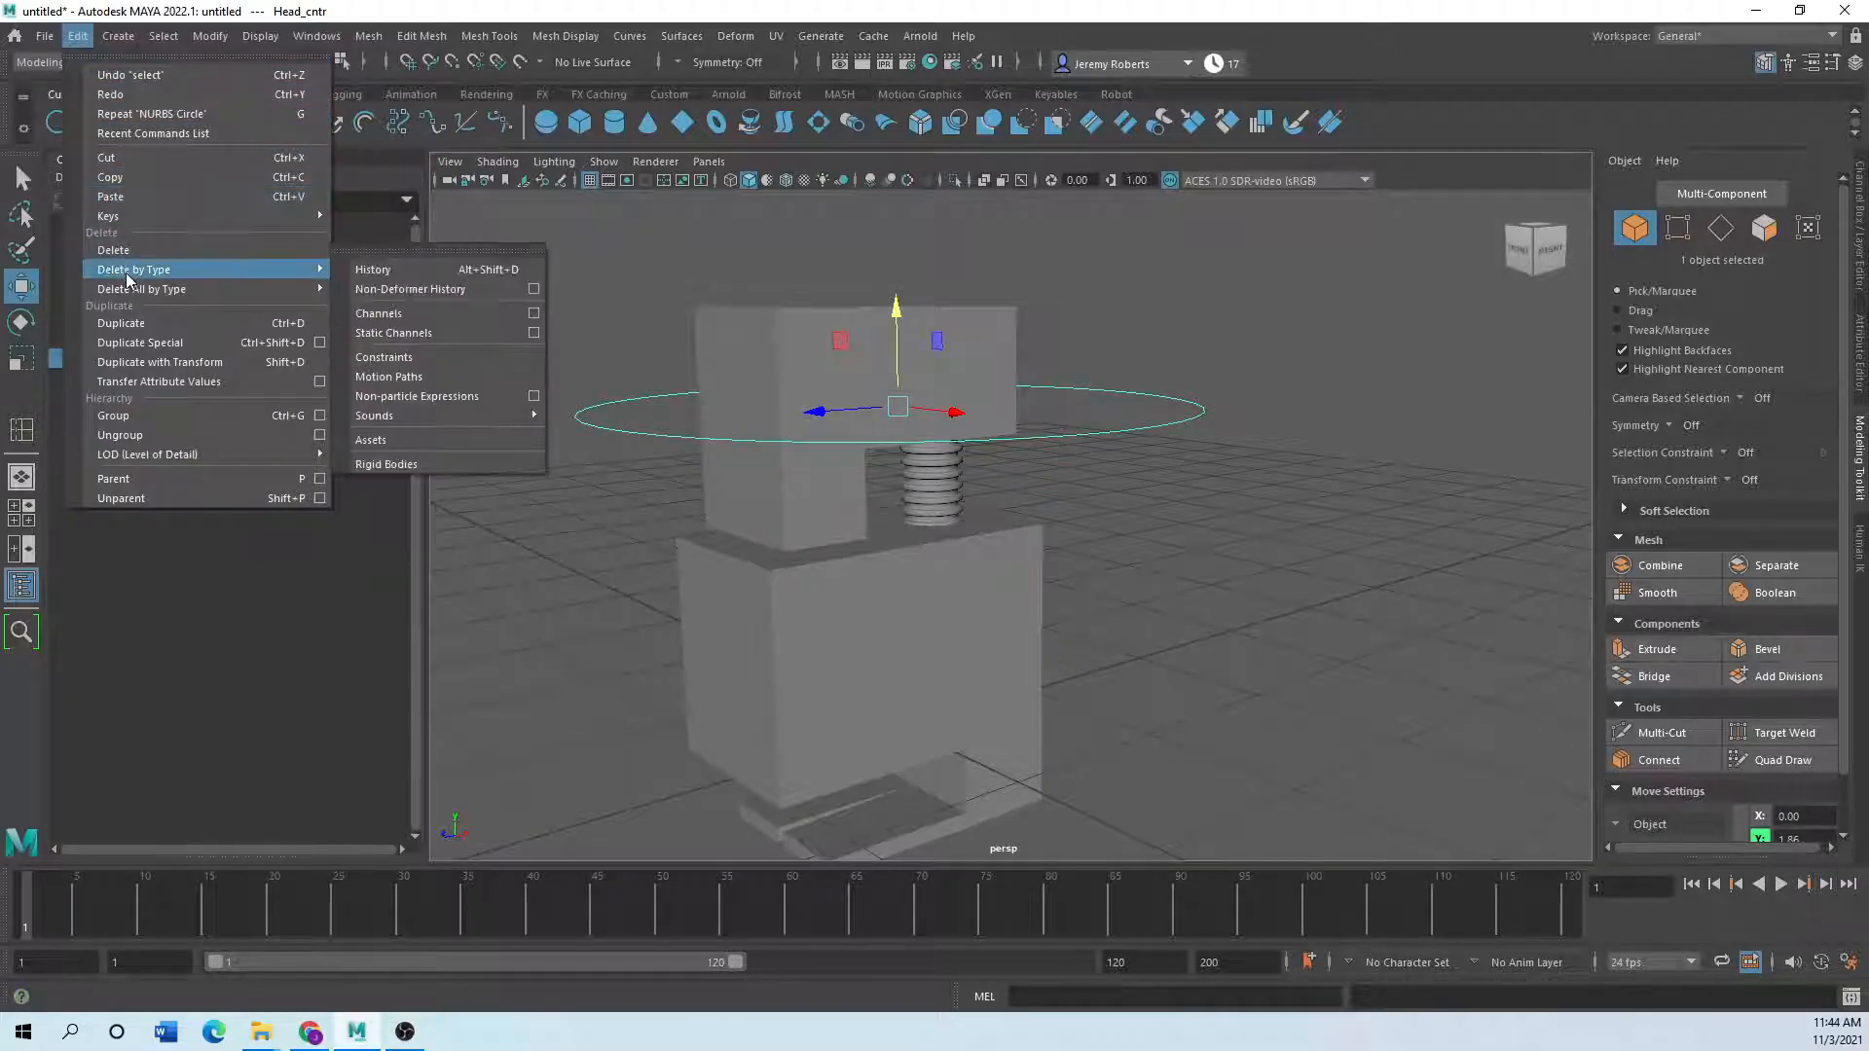
left_click(385, 276)
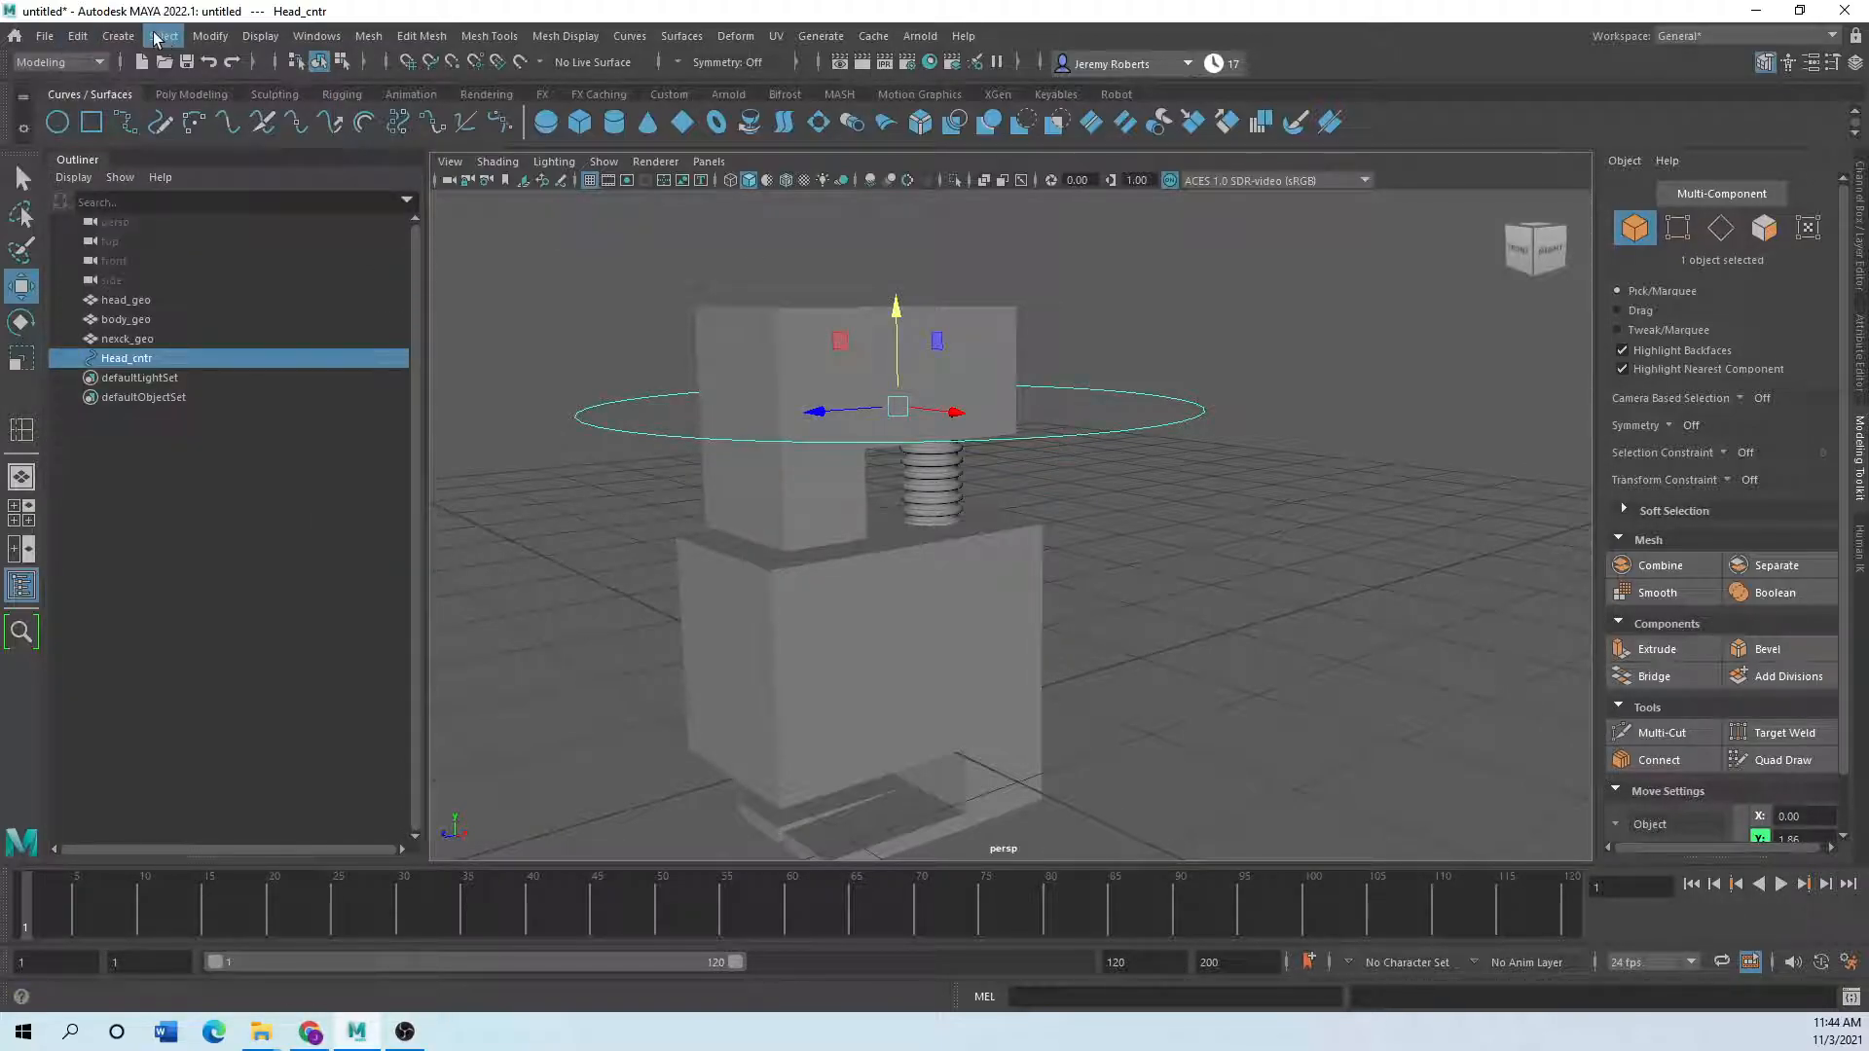
left_click(211, 36)
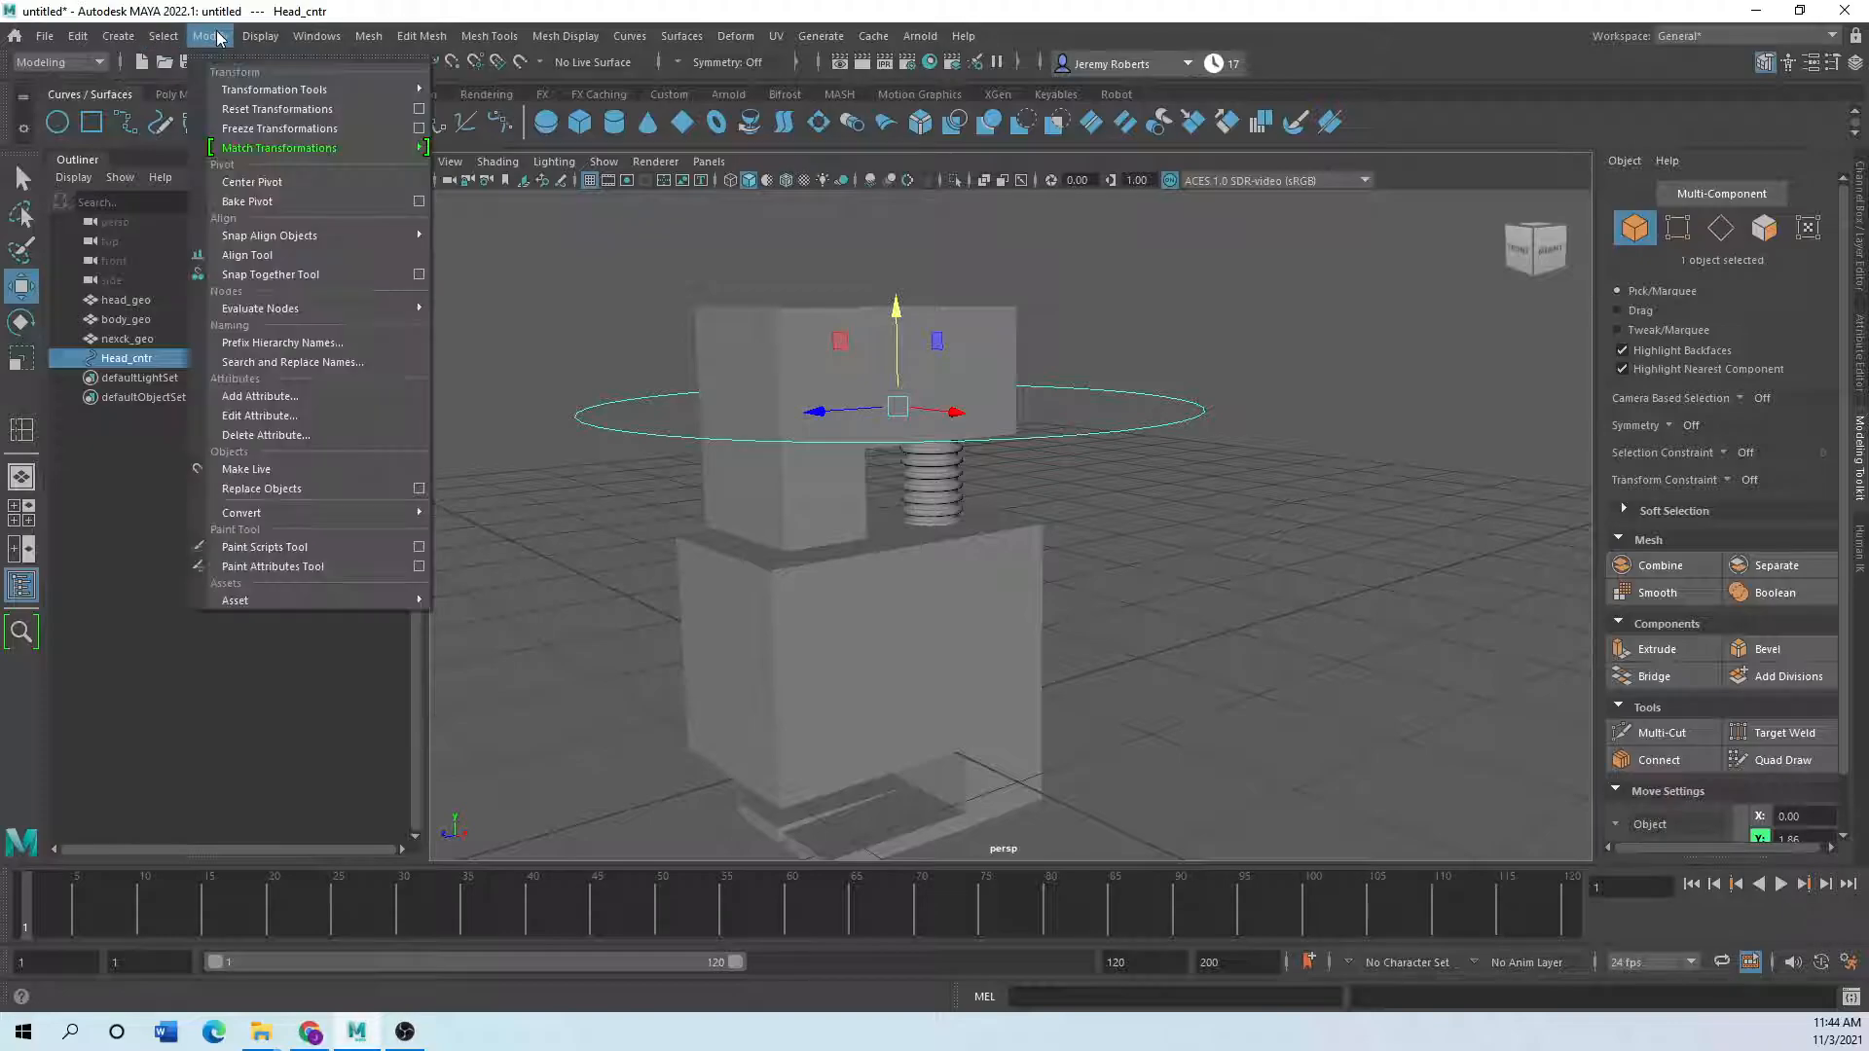
left_click(258, 130)
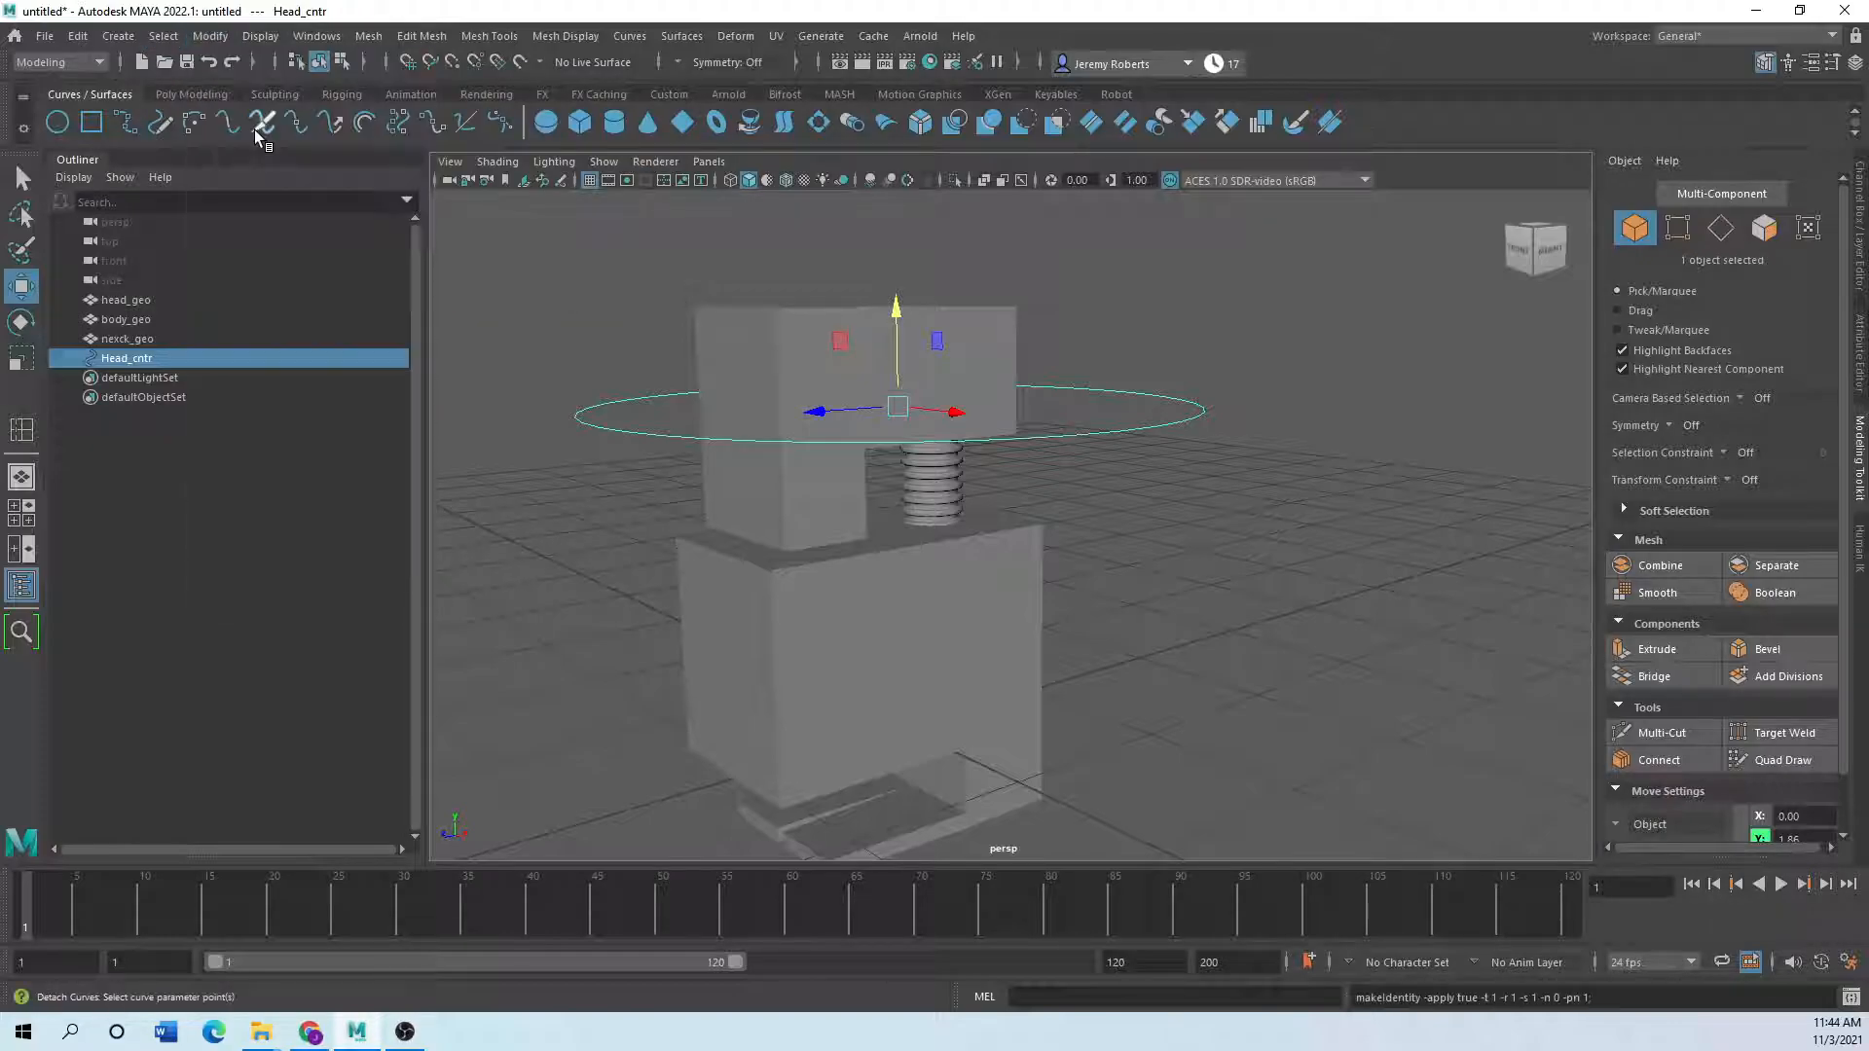
- Parent head_geo under the Head_cntr circle
left_click(961, 392)
left_click_drag(1000, 528, 922, 542, "alt")
scroll(749, 501, "up", 3)
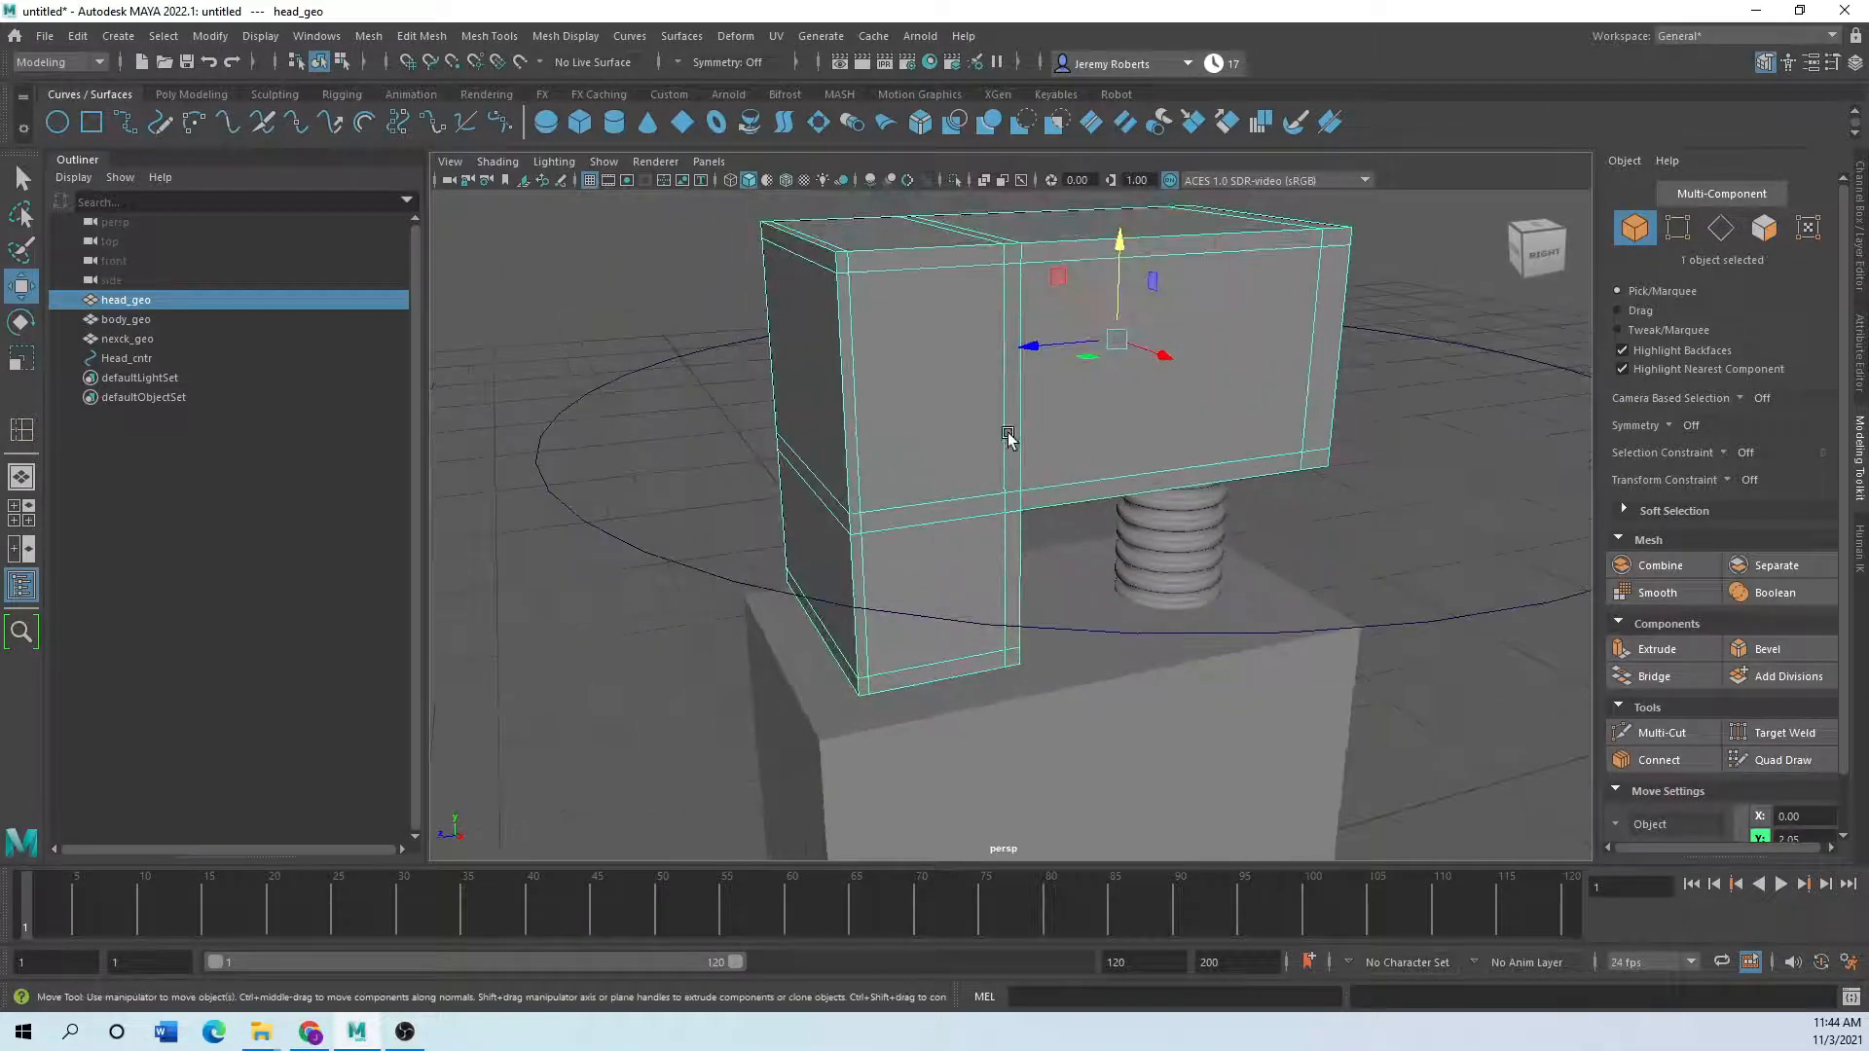
left_click(583, 521, "shift")
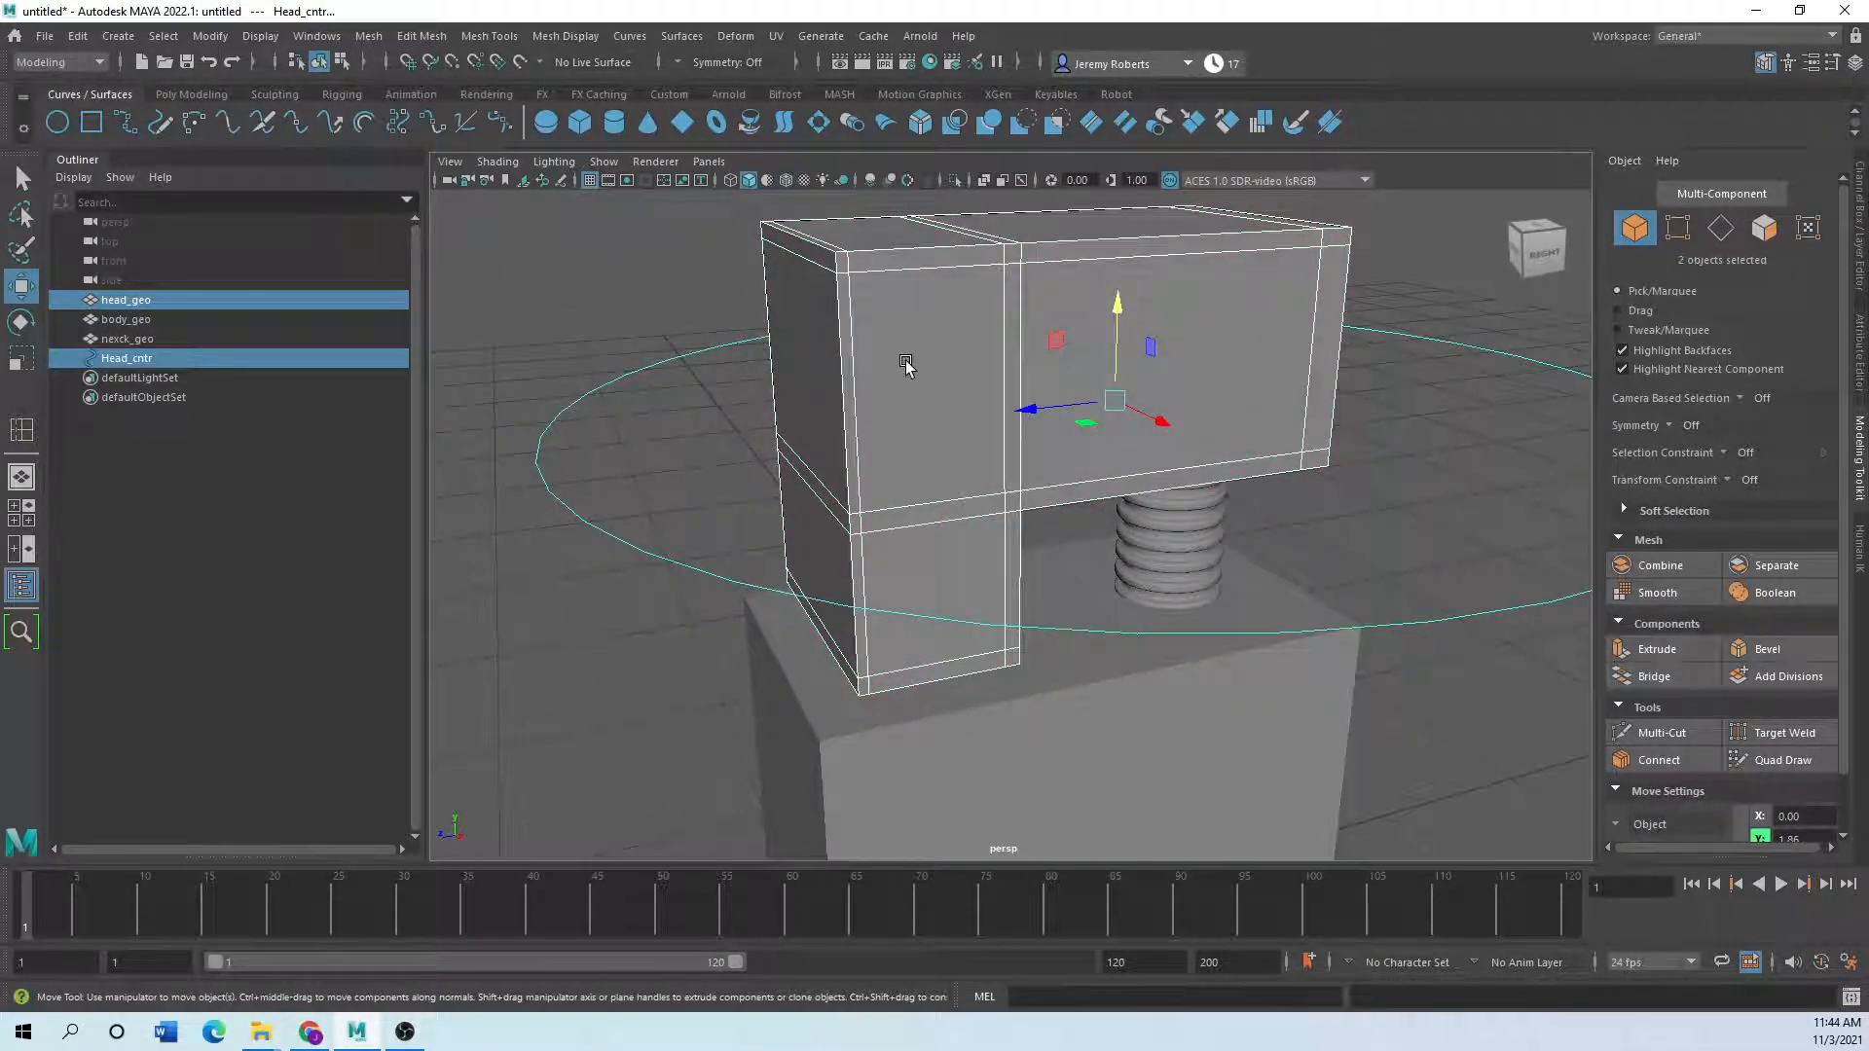
key("p")
left_click(662, 623)
left_click_drag(674, 513, 606, 614)
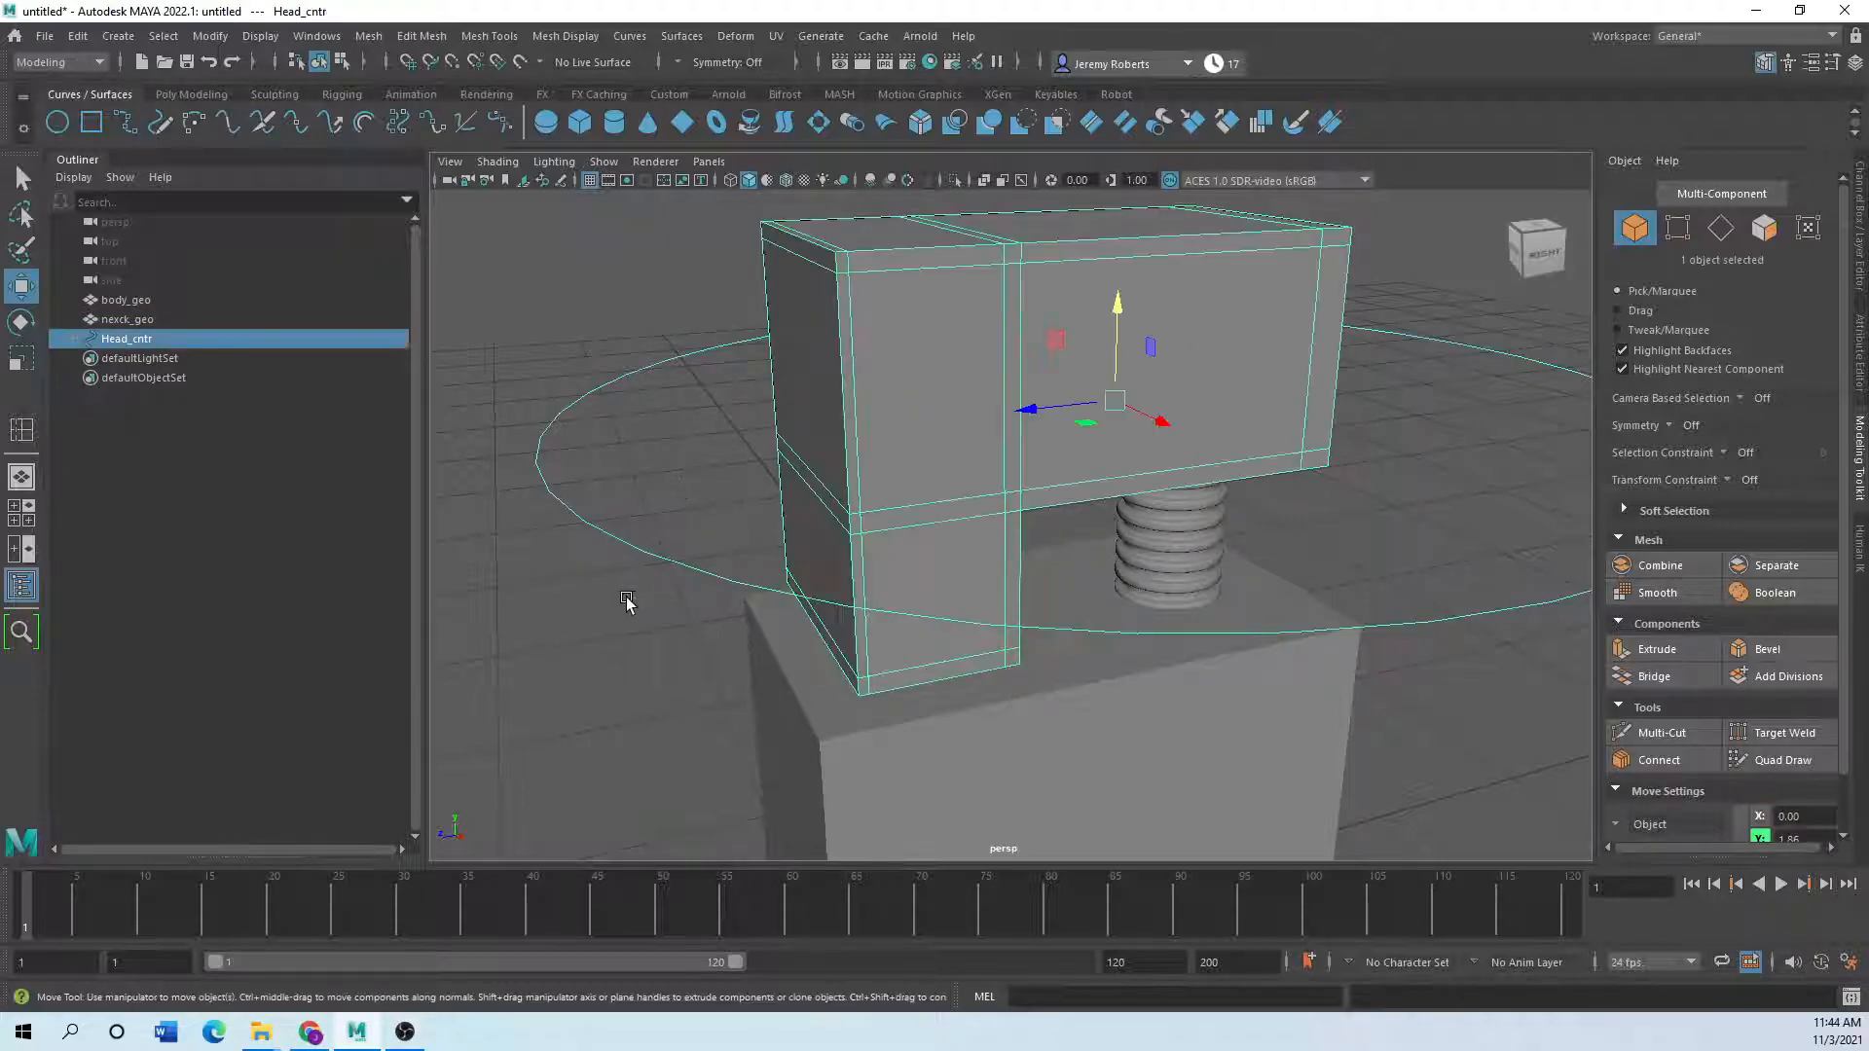
scroll(670, 517, "down", 3)
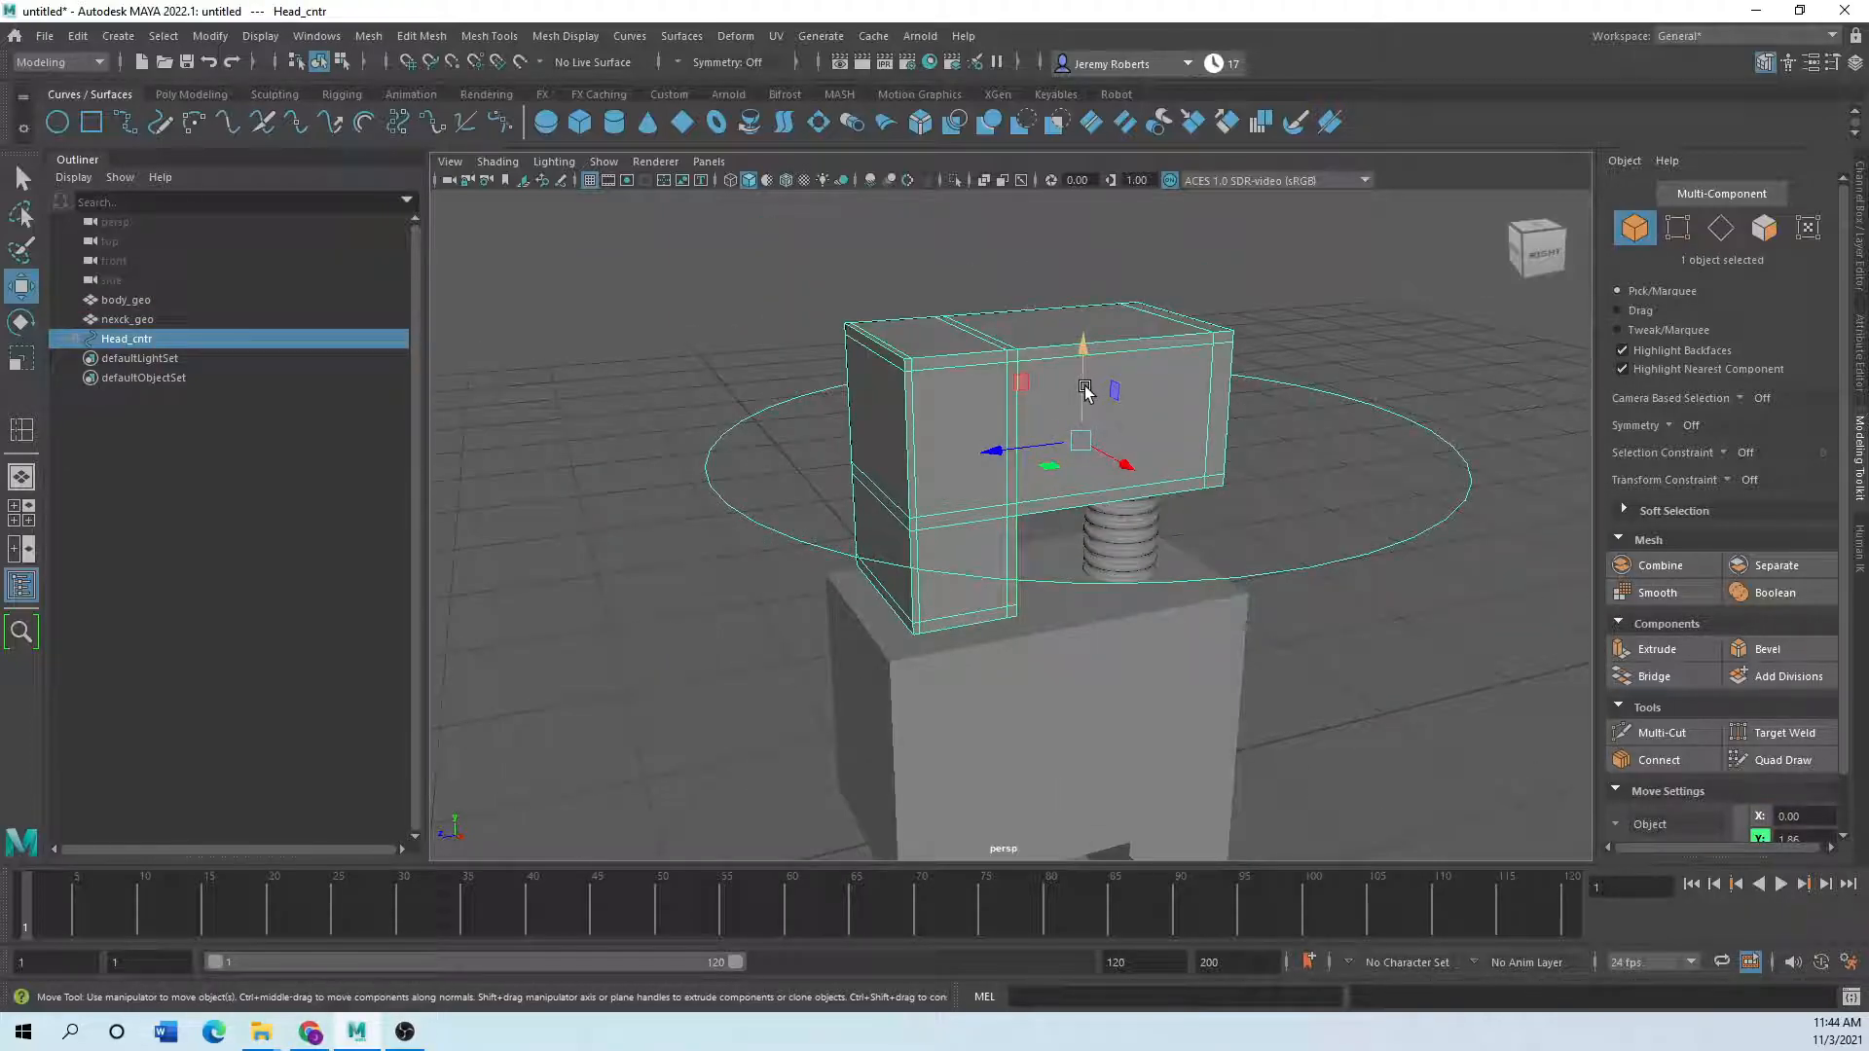
- Display Head_cntr's transform channels, test raising the control about 0.24 in Y, and undo the move
left_click(1858, 221)
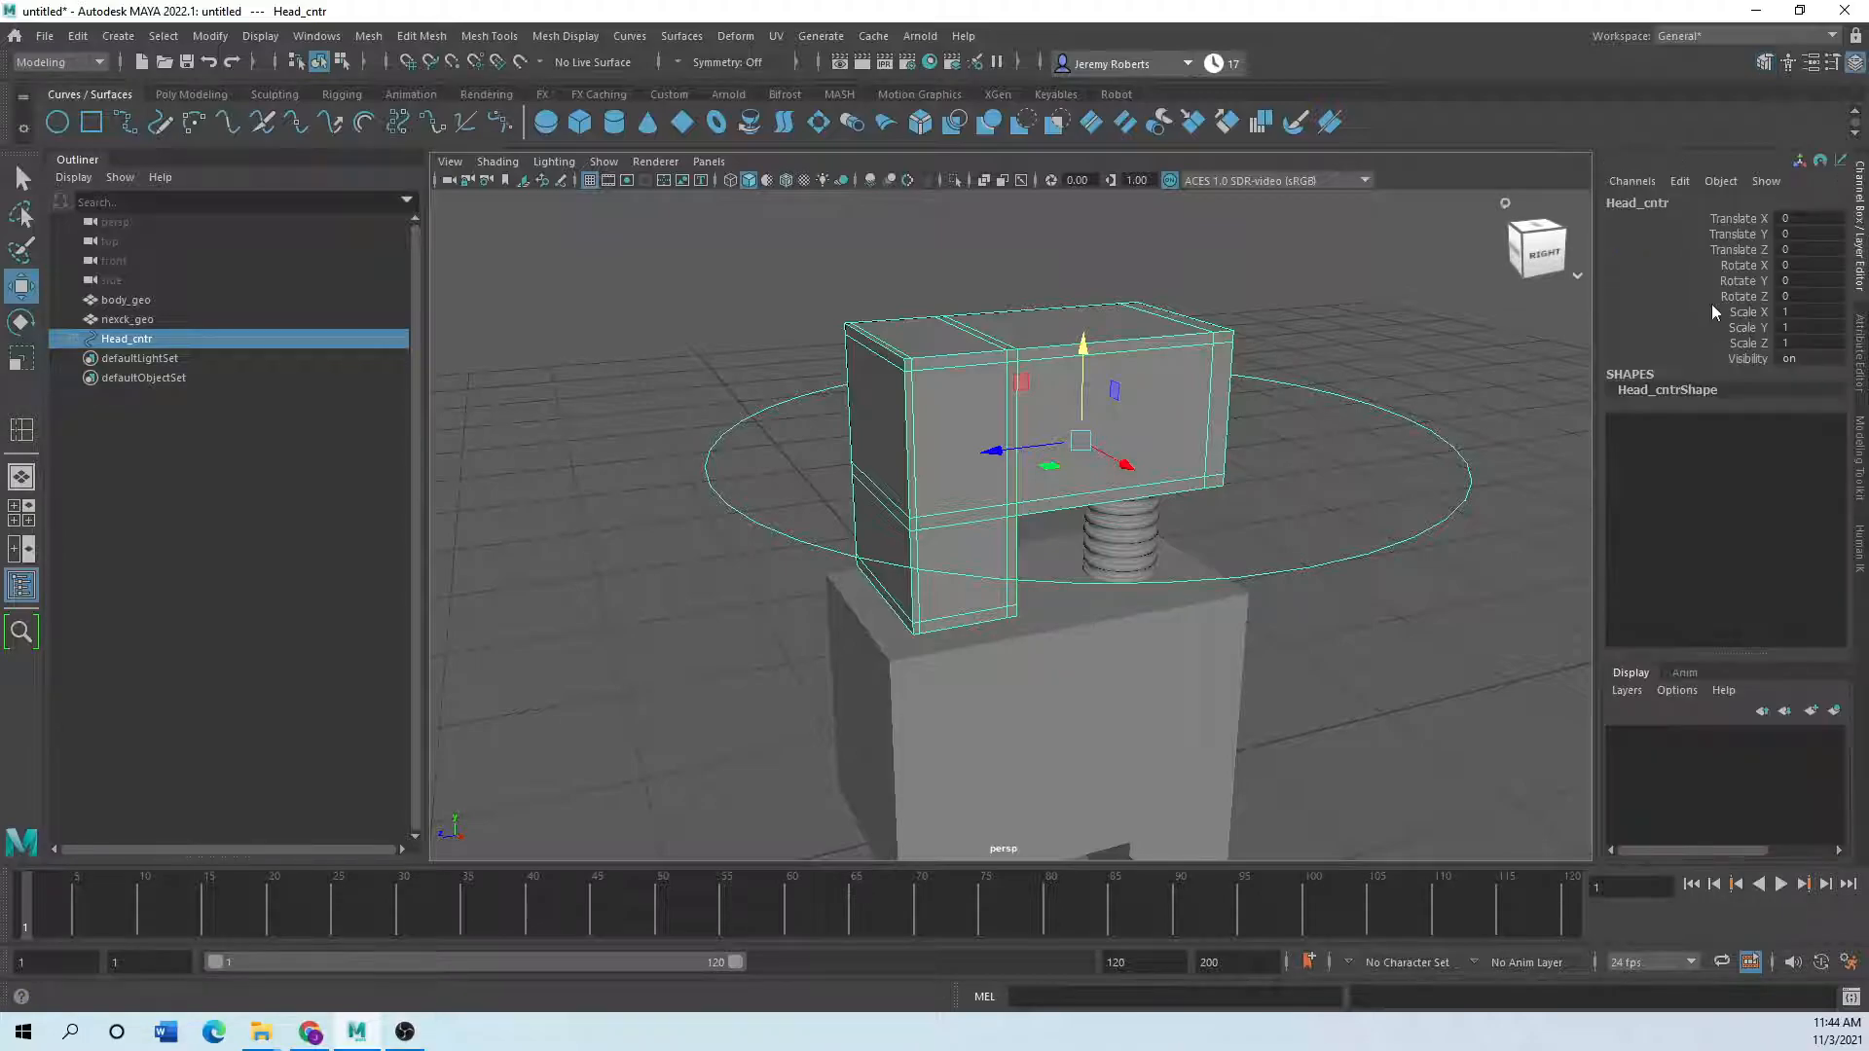
left_click_drag(1083, 368, 1035, 320)
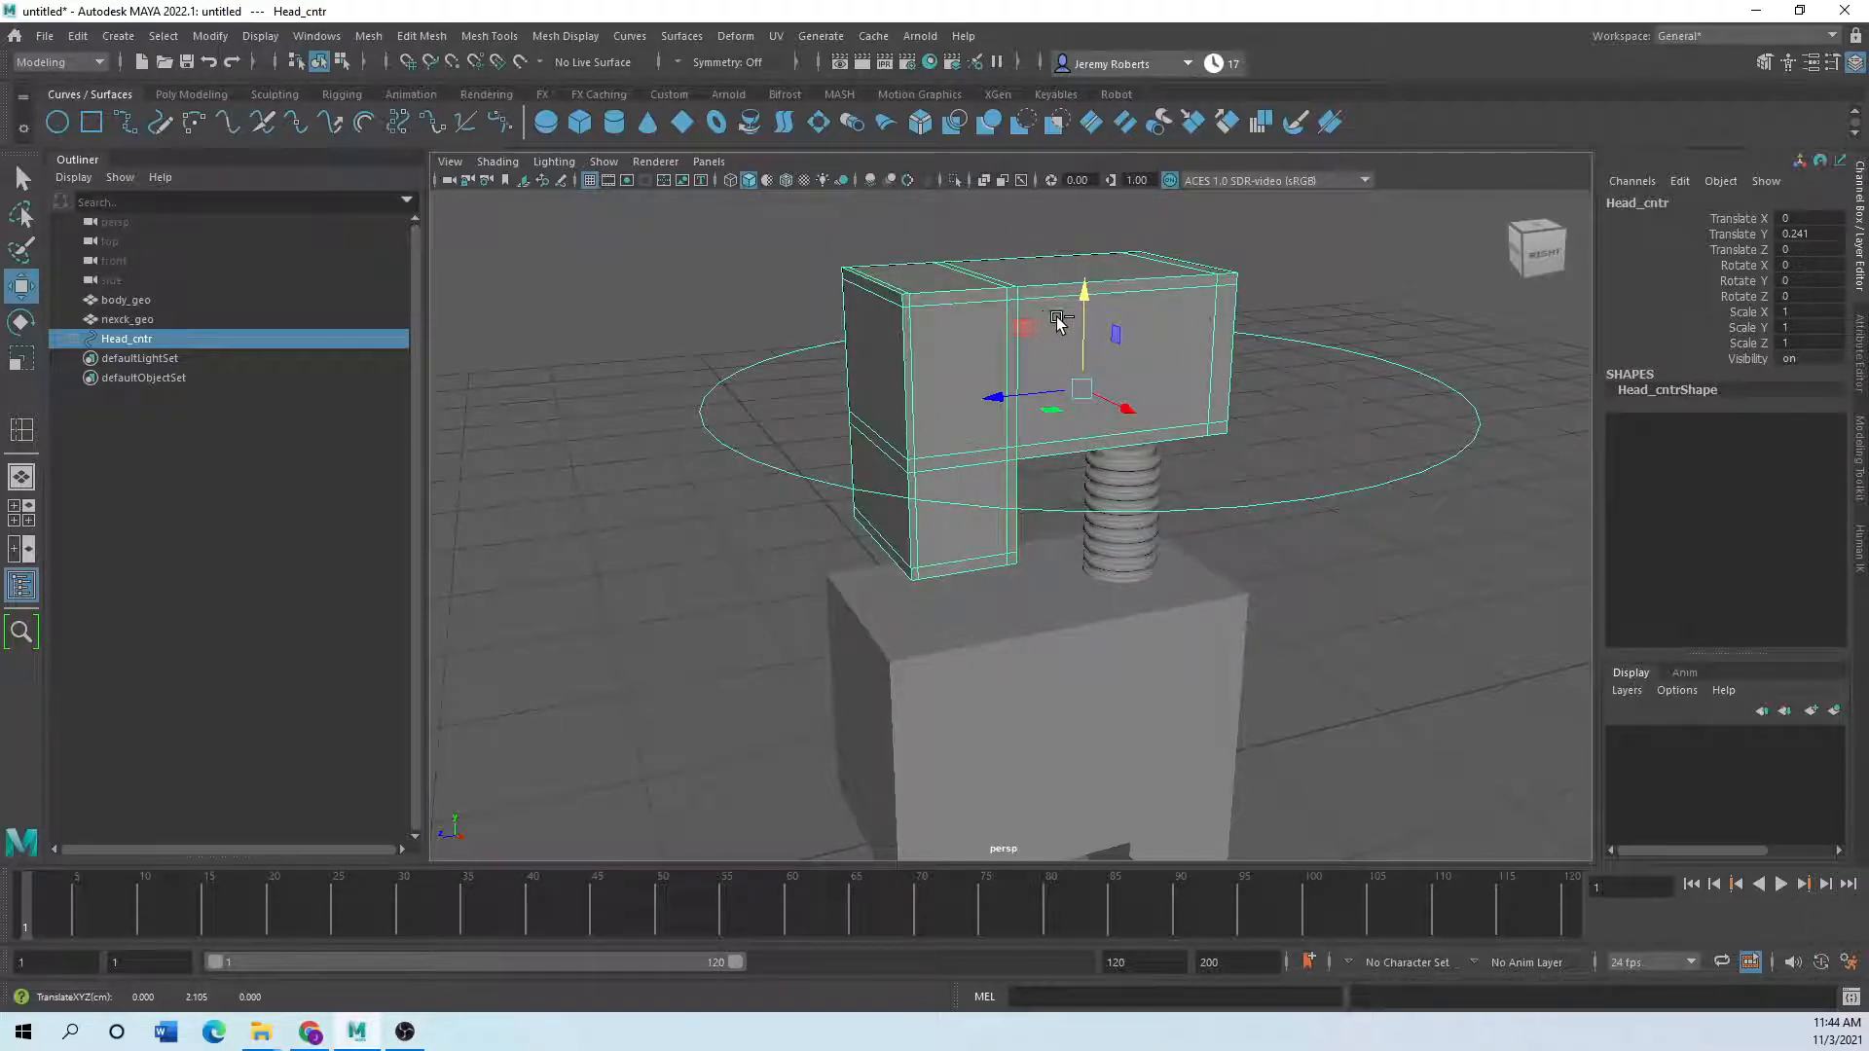
key("ctrl+z")
- Test stretching nexck_geo upward to about 0.5 in Y scale, and undo the stretch
left_click(1104, 530)
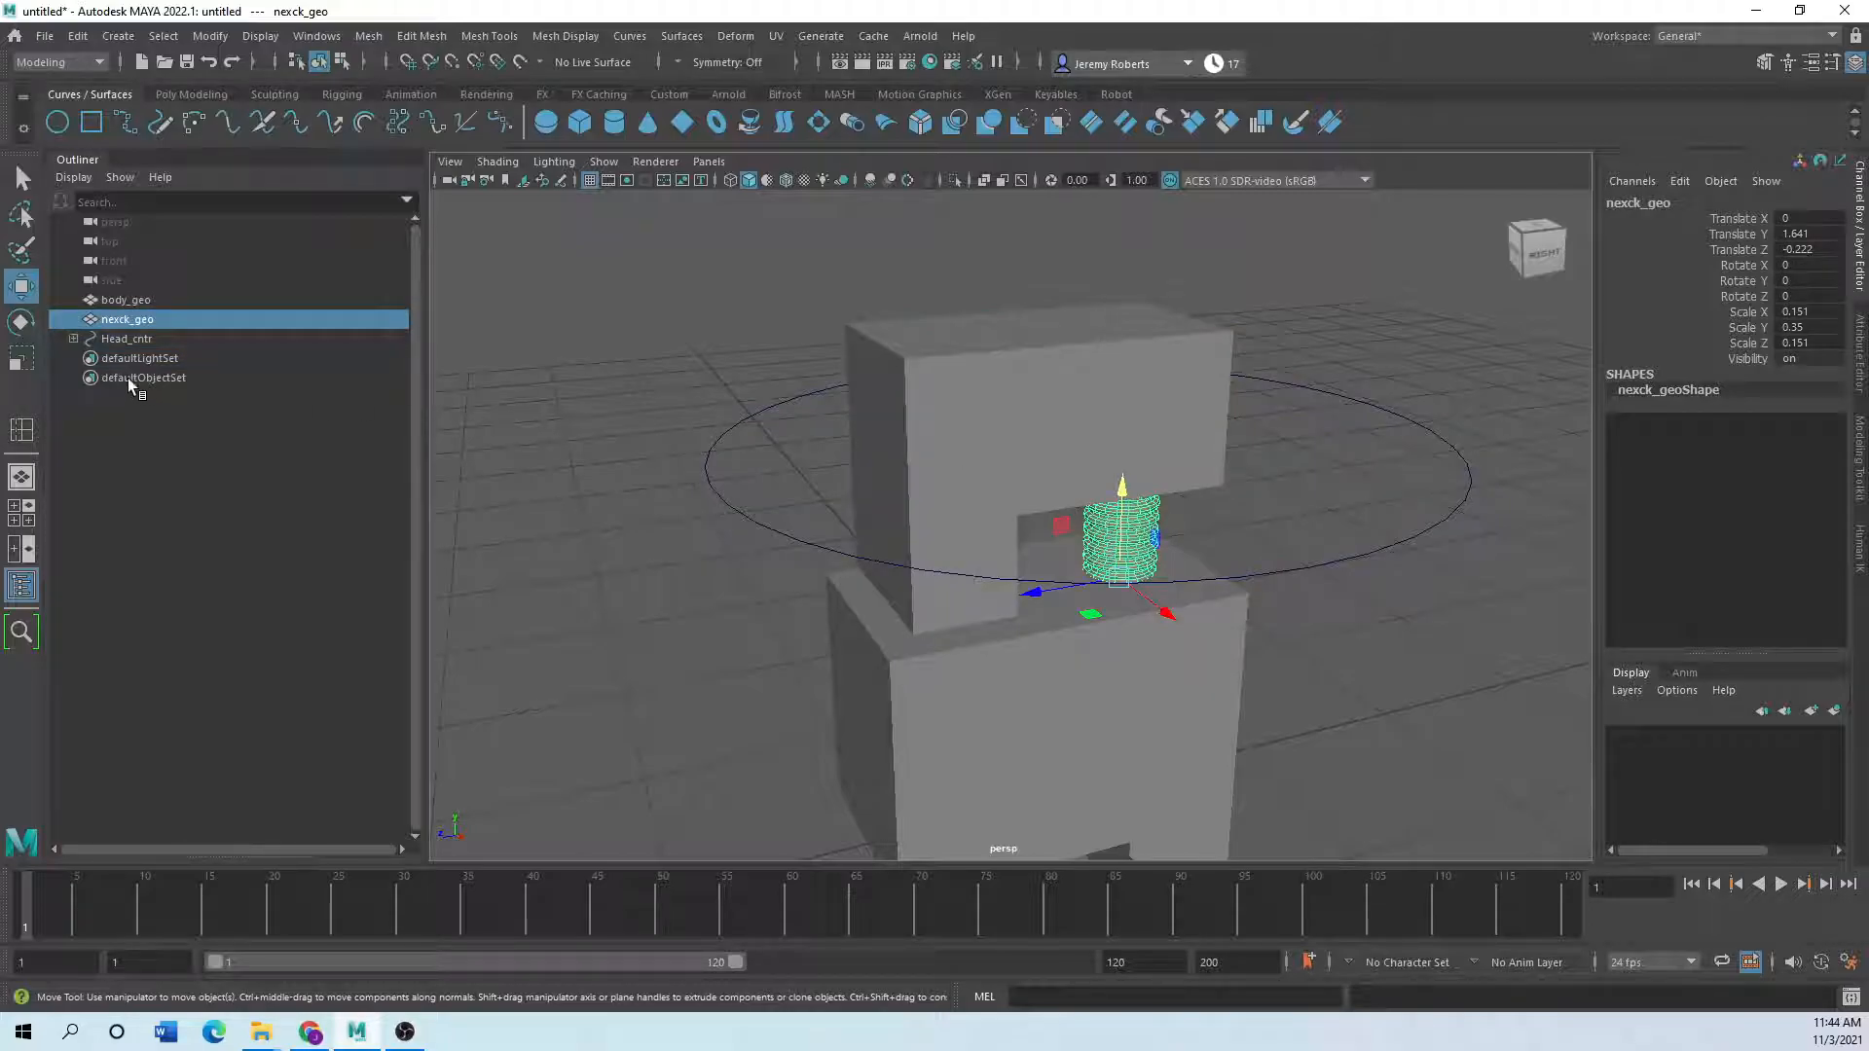
key("r")
left_click_drag(1129, 508, 1095, 464)
key("ctrl+z")
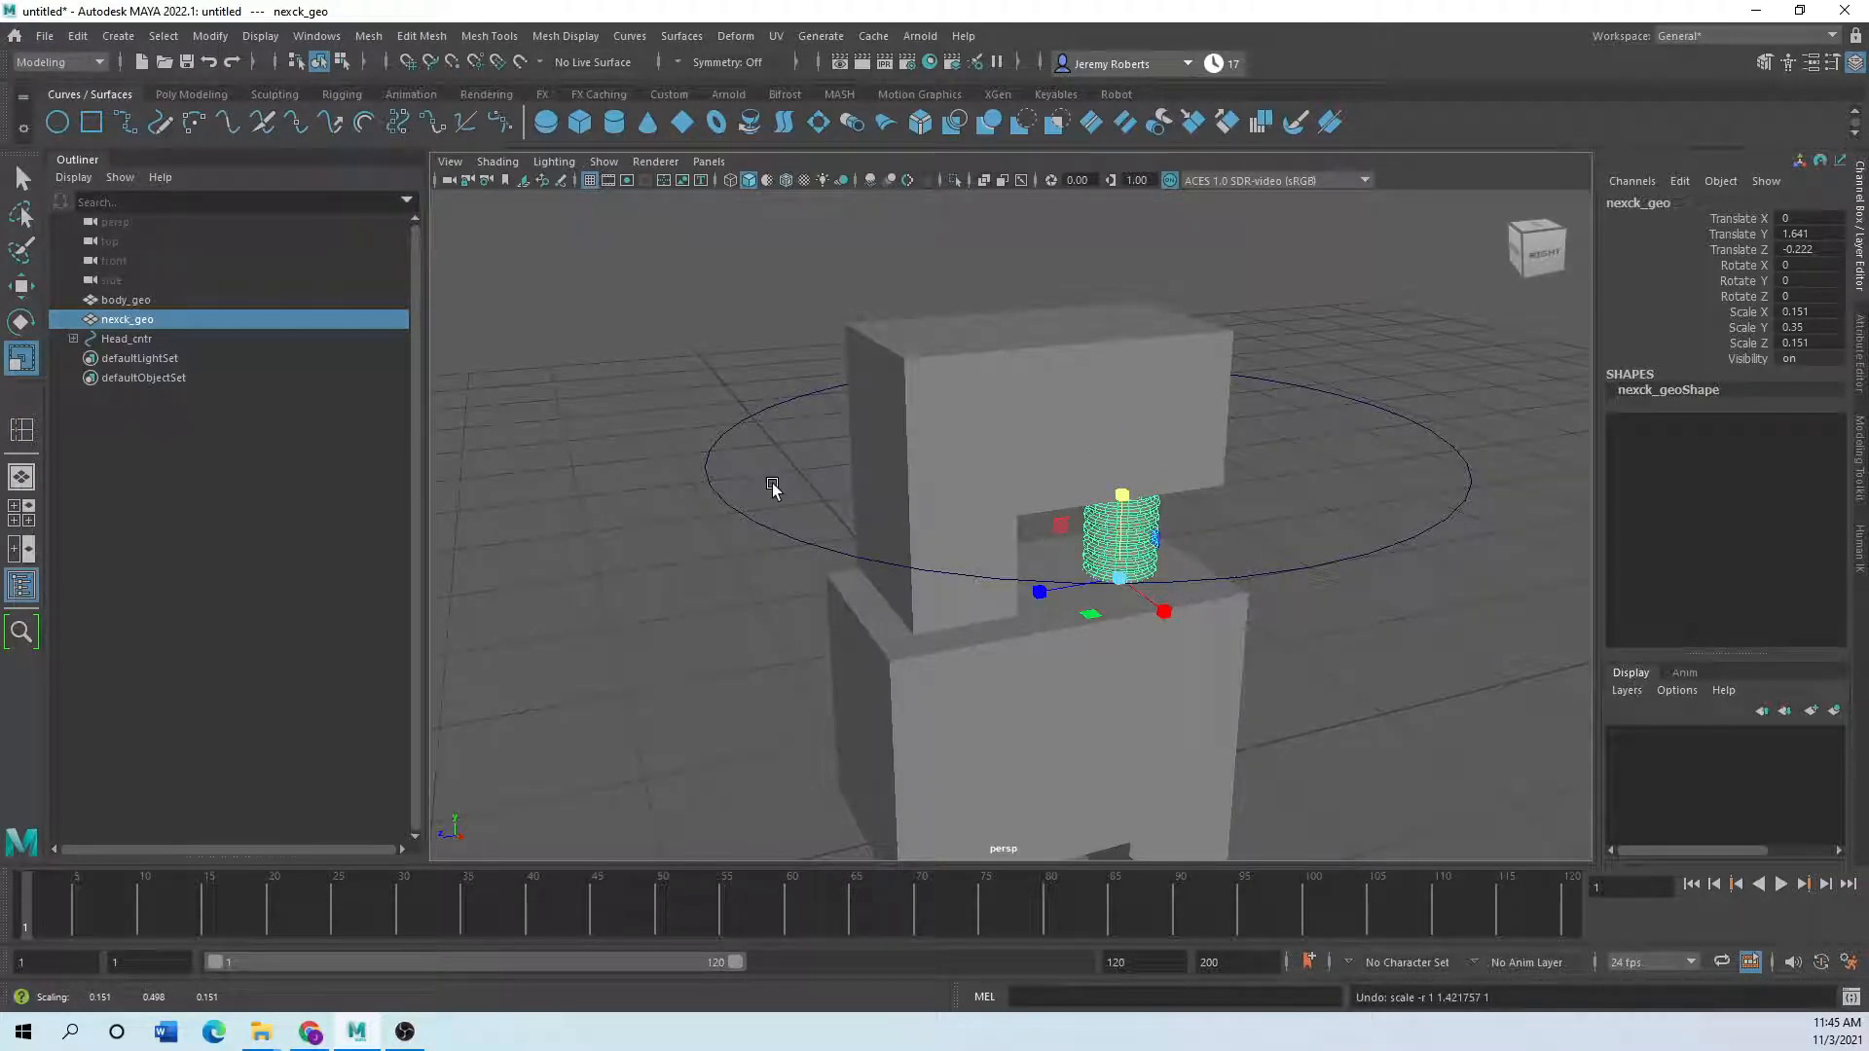
- Select Head_cntr and switch to the Animation menu set
left_click(770, 539)
left_click(99, 64)
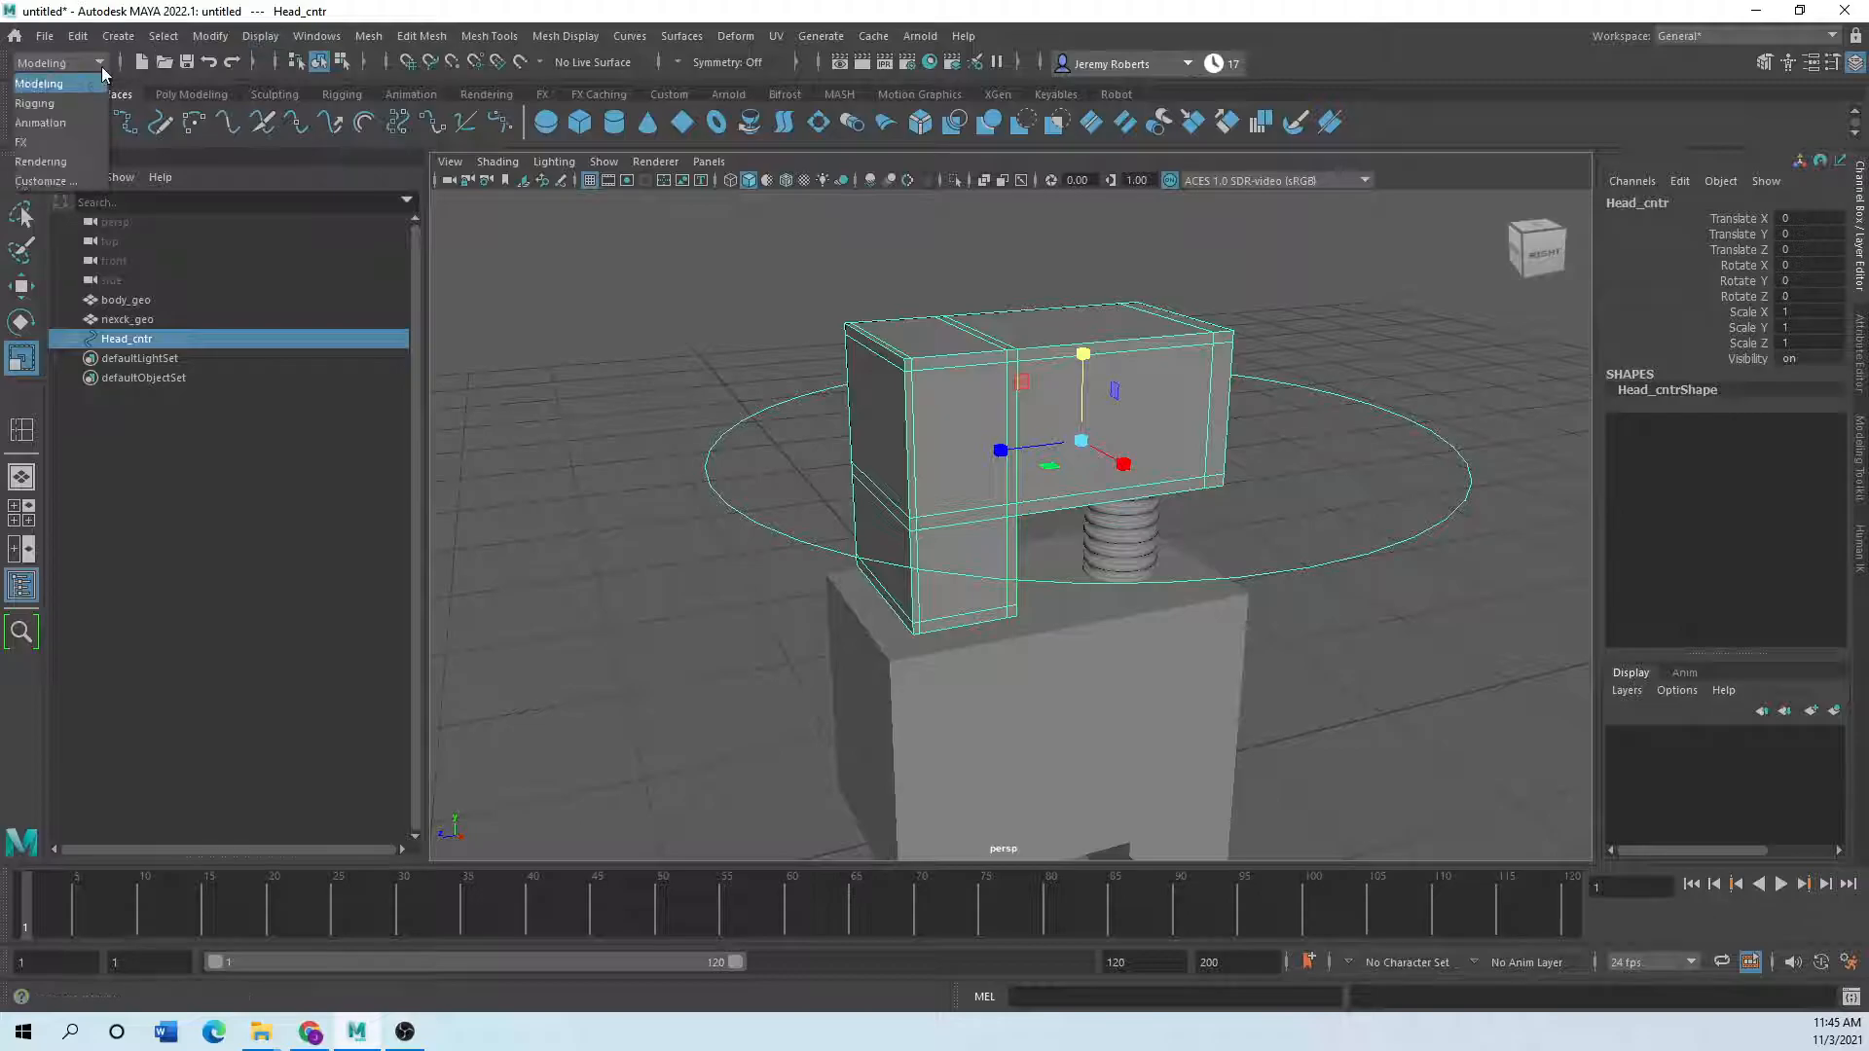
left_click(49, 124)
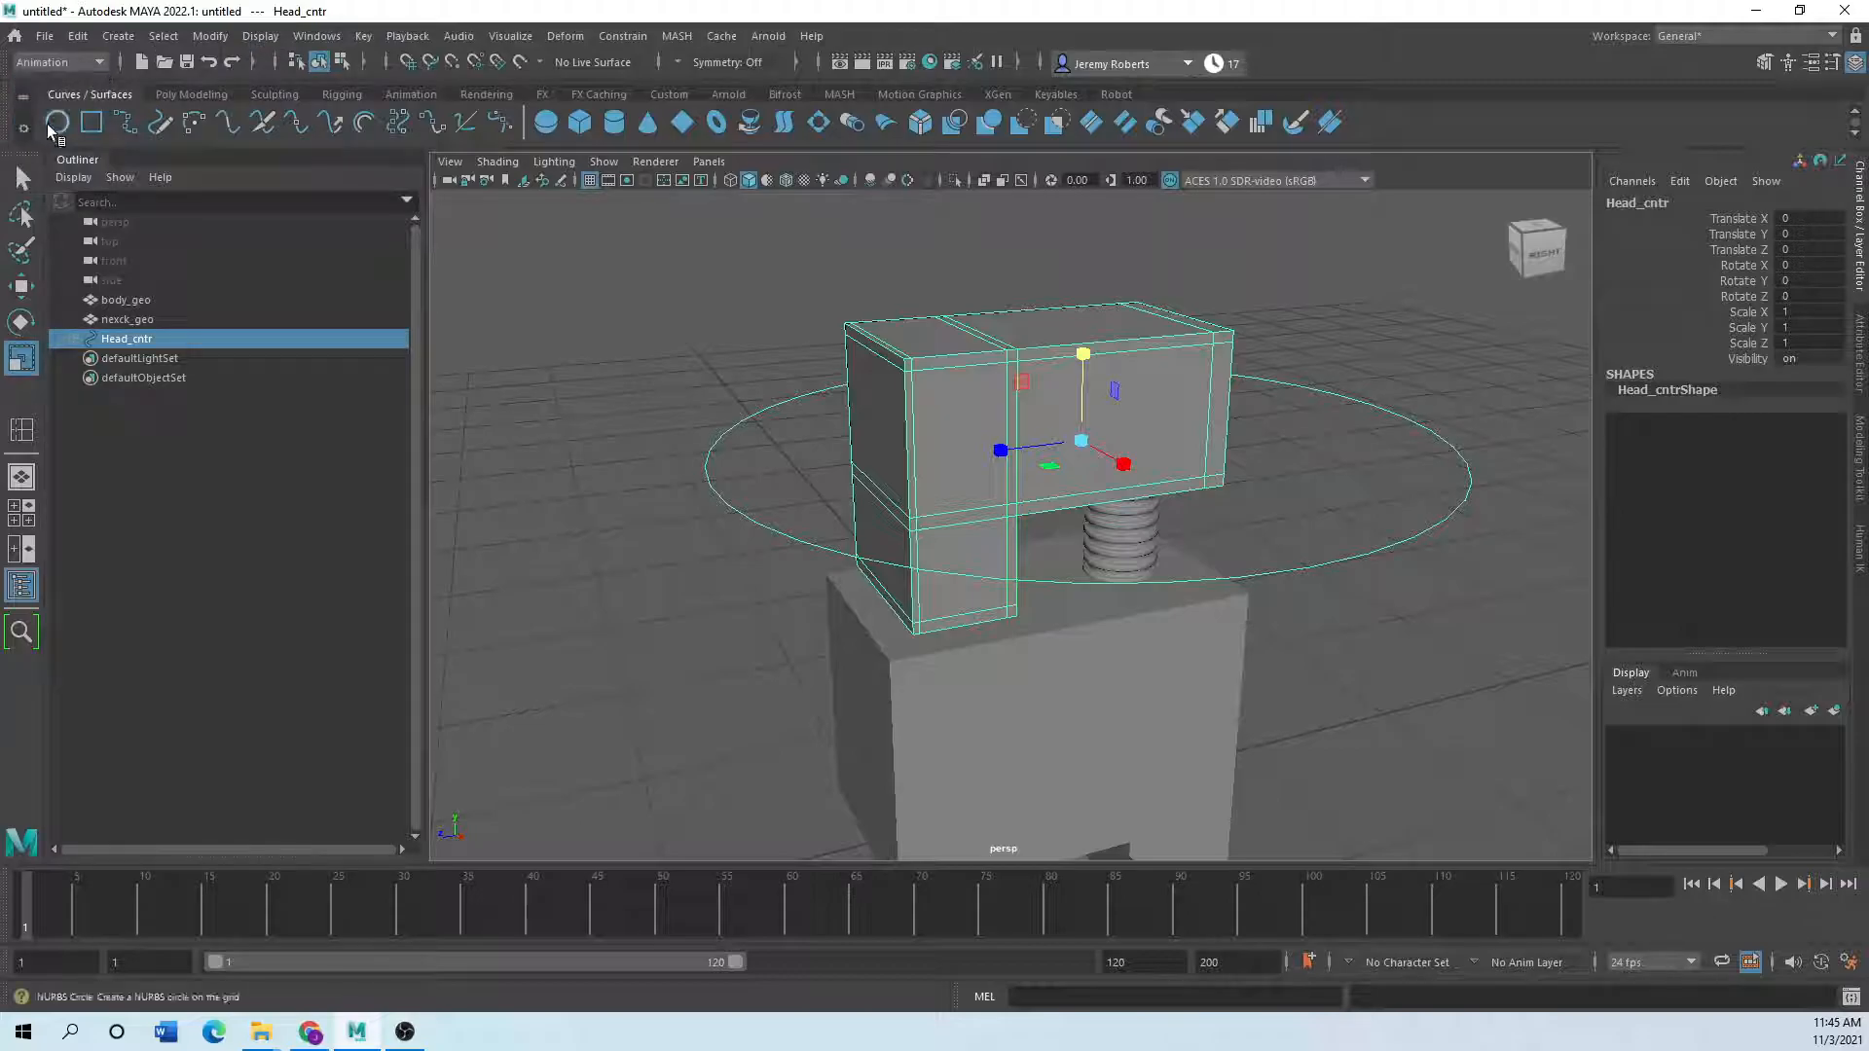
- Open the Set Driven Key window and load Head_cntr as the driver with its Translate Y attribute
left_click(362, 36)
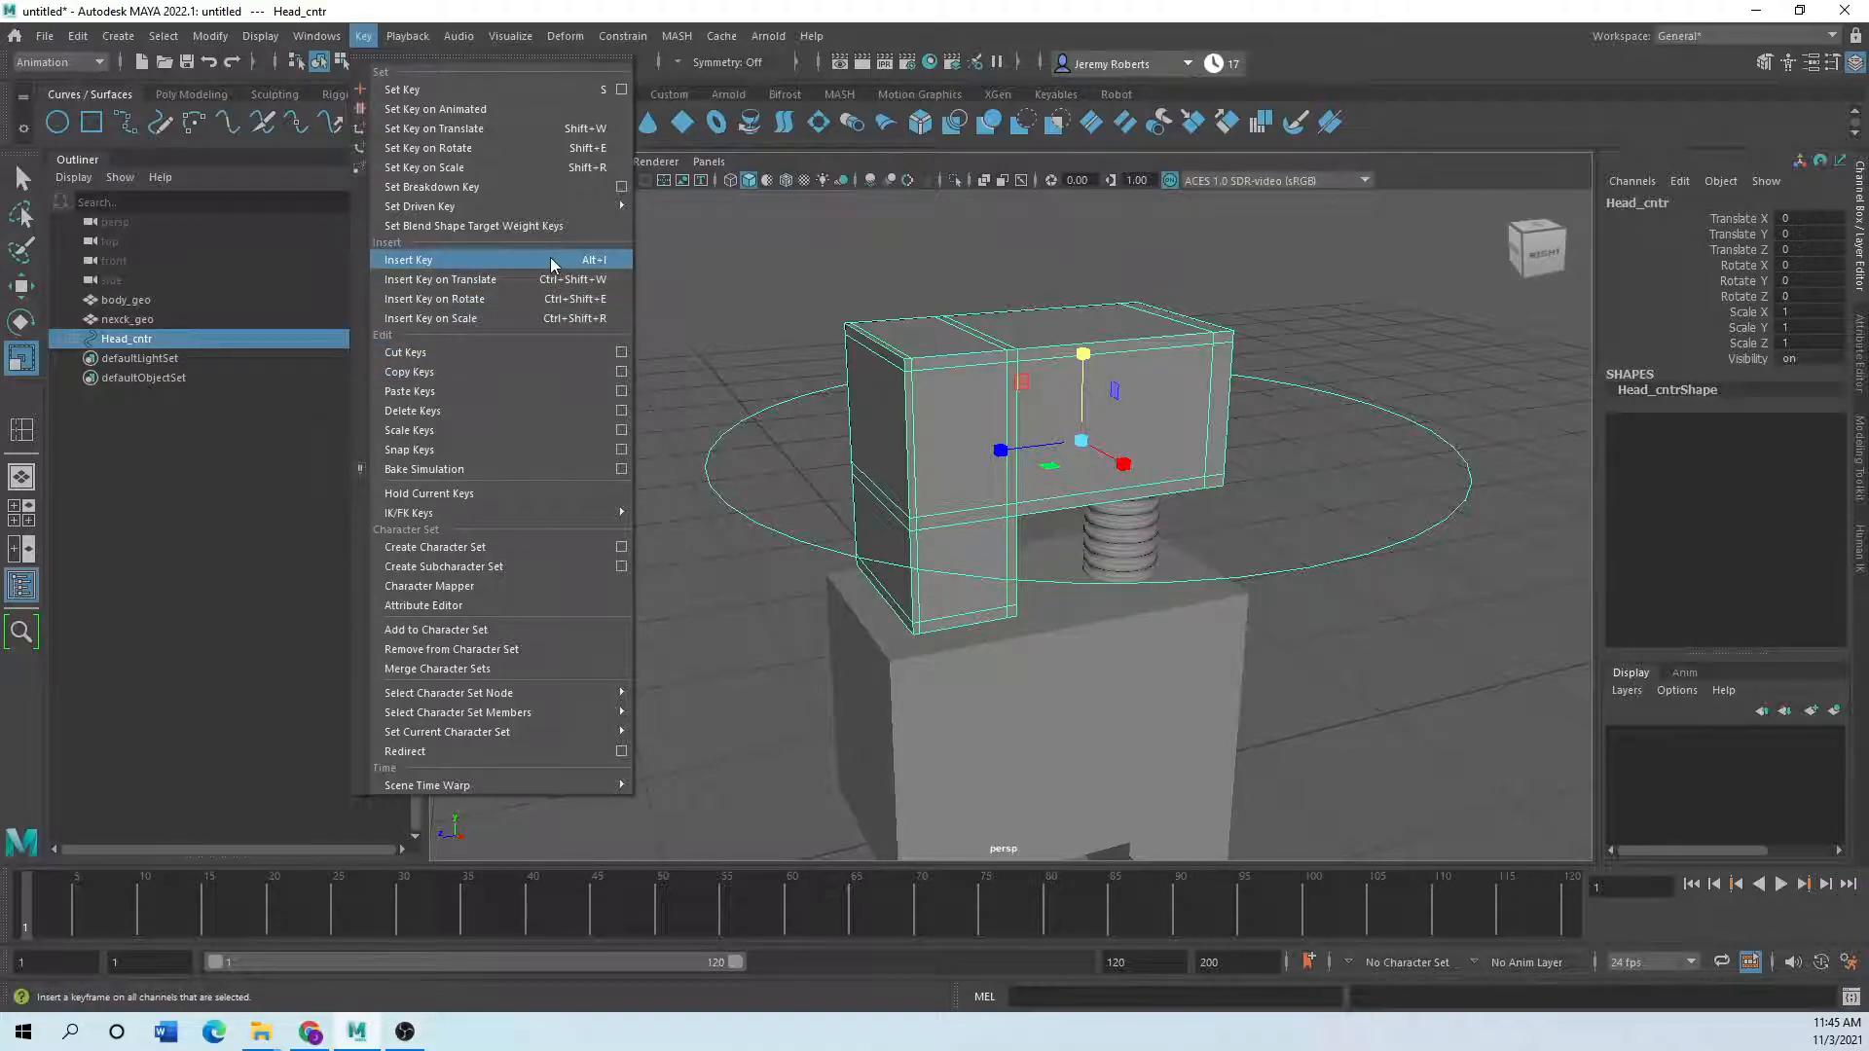
mouse_move(586, 205)
left_click(689, 205)
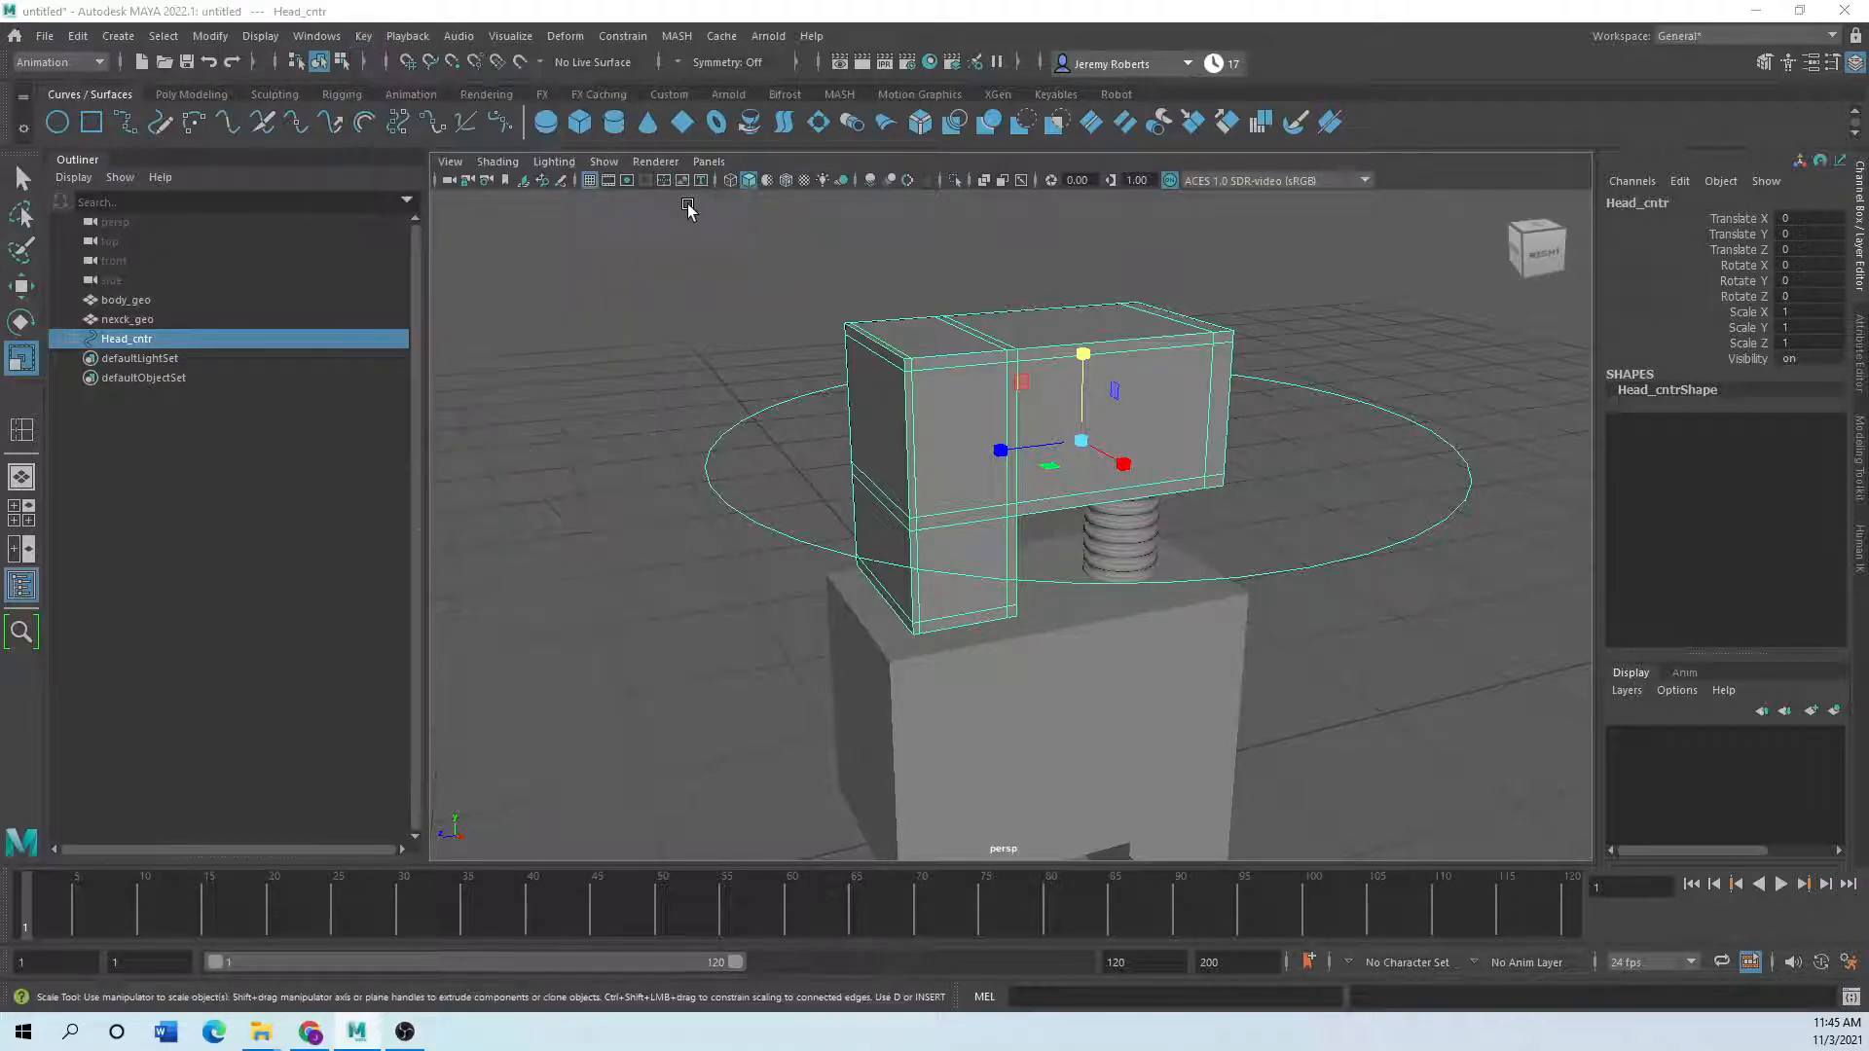
left_click_drag(0, 374, 417, 227)
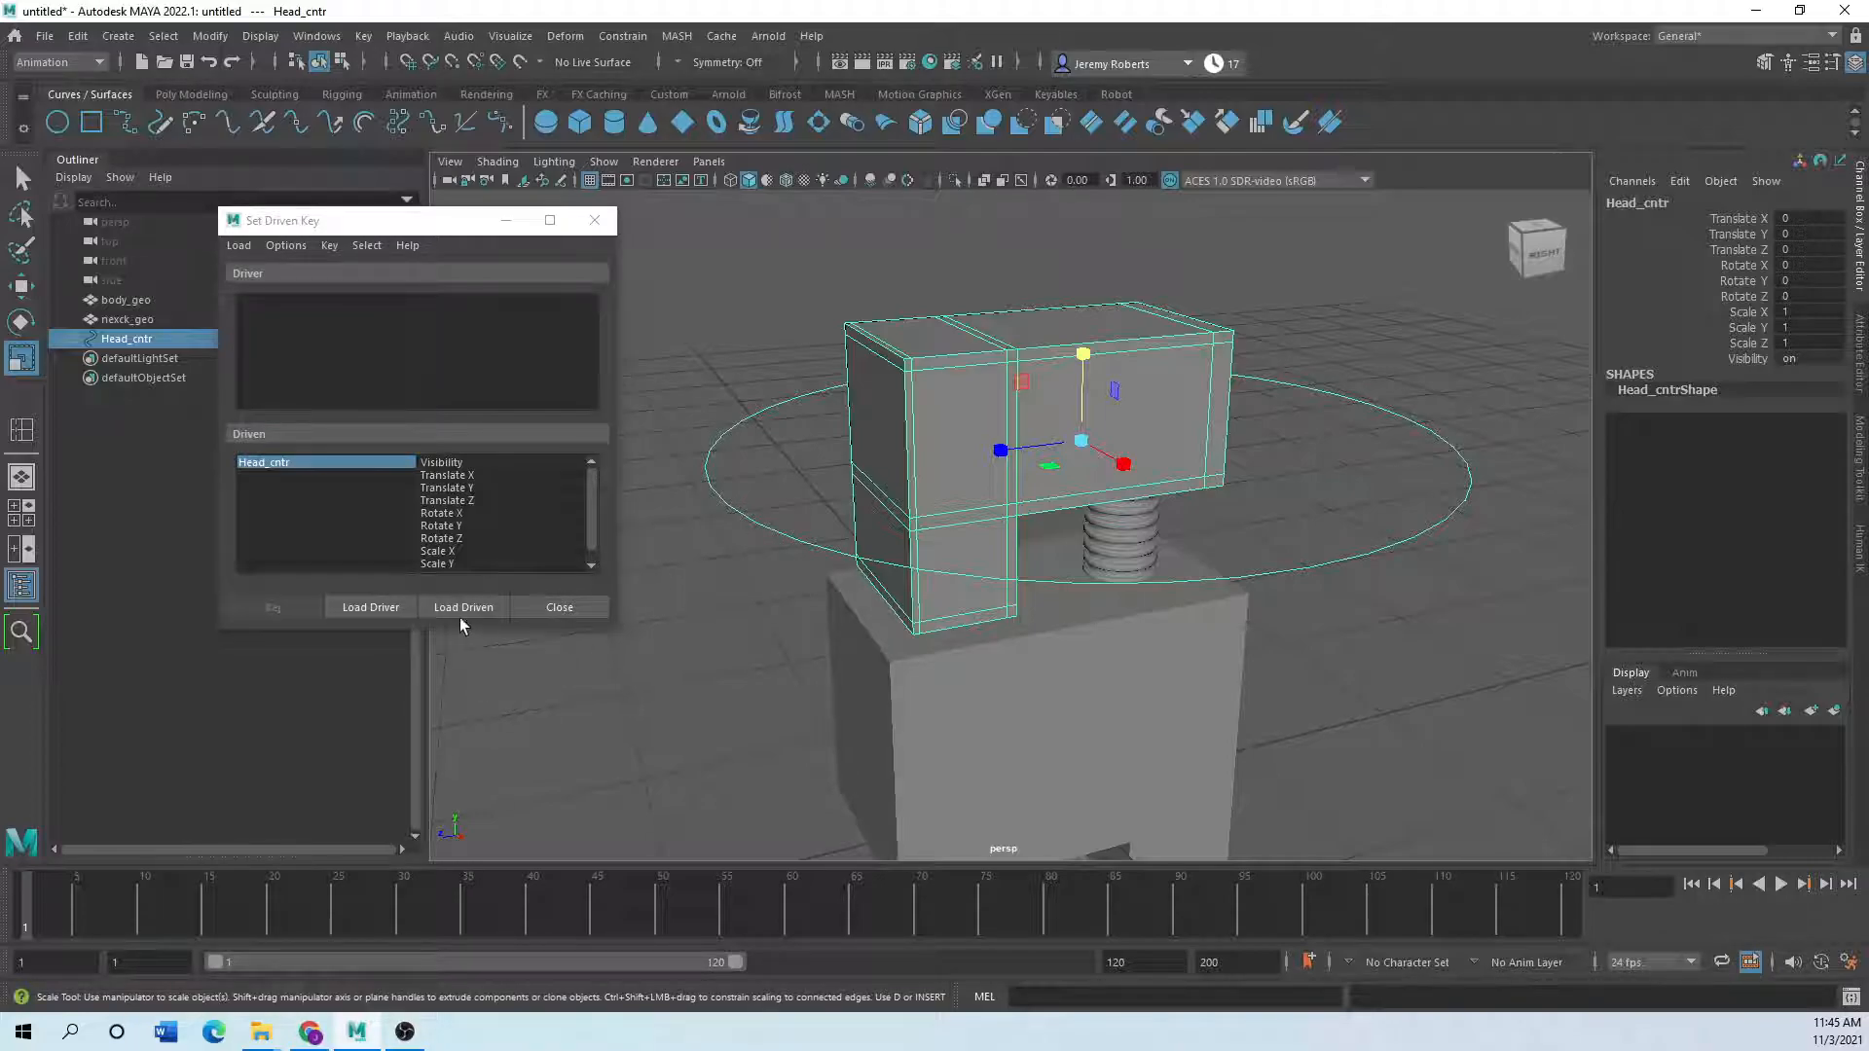
left_click(370, 607)
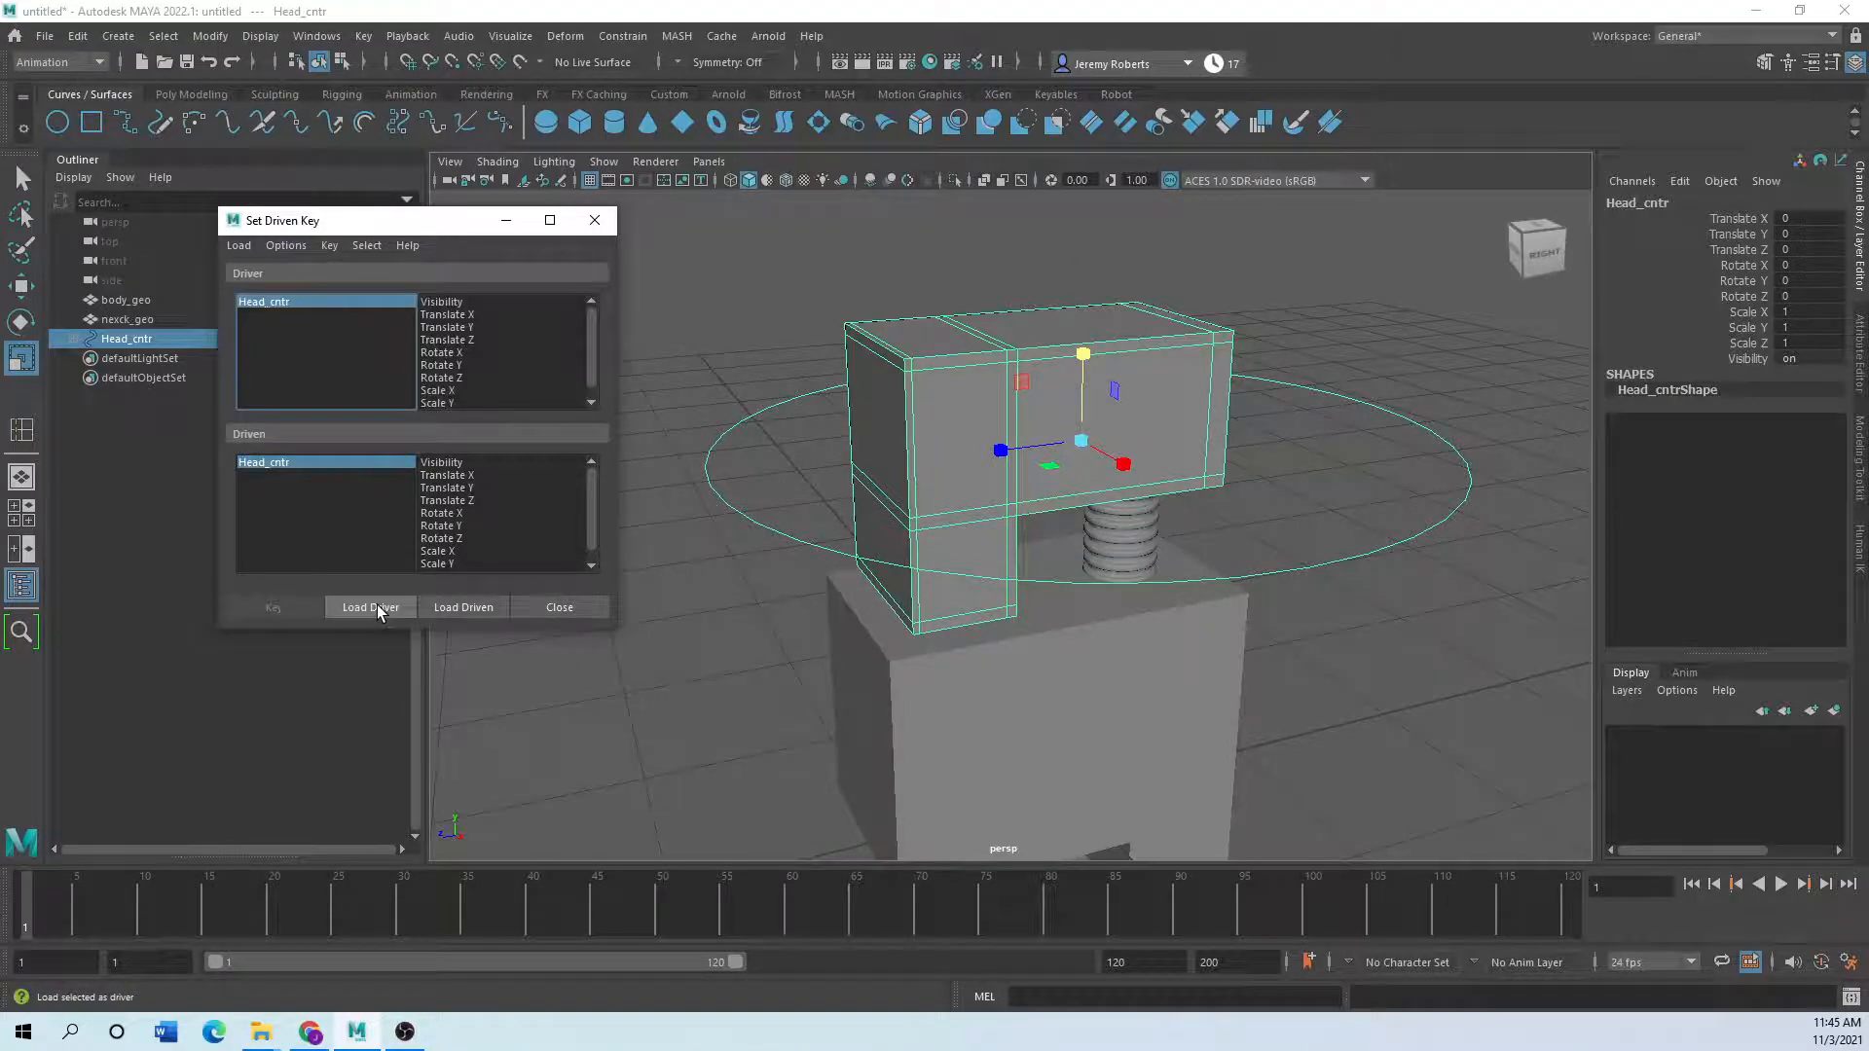
left_click(451, 328)
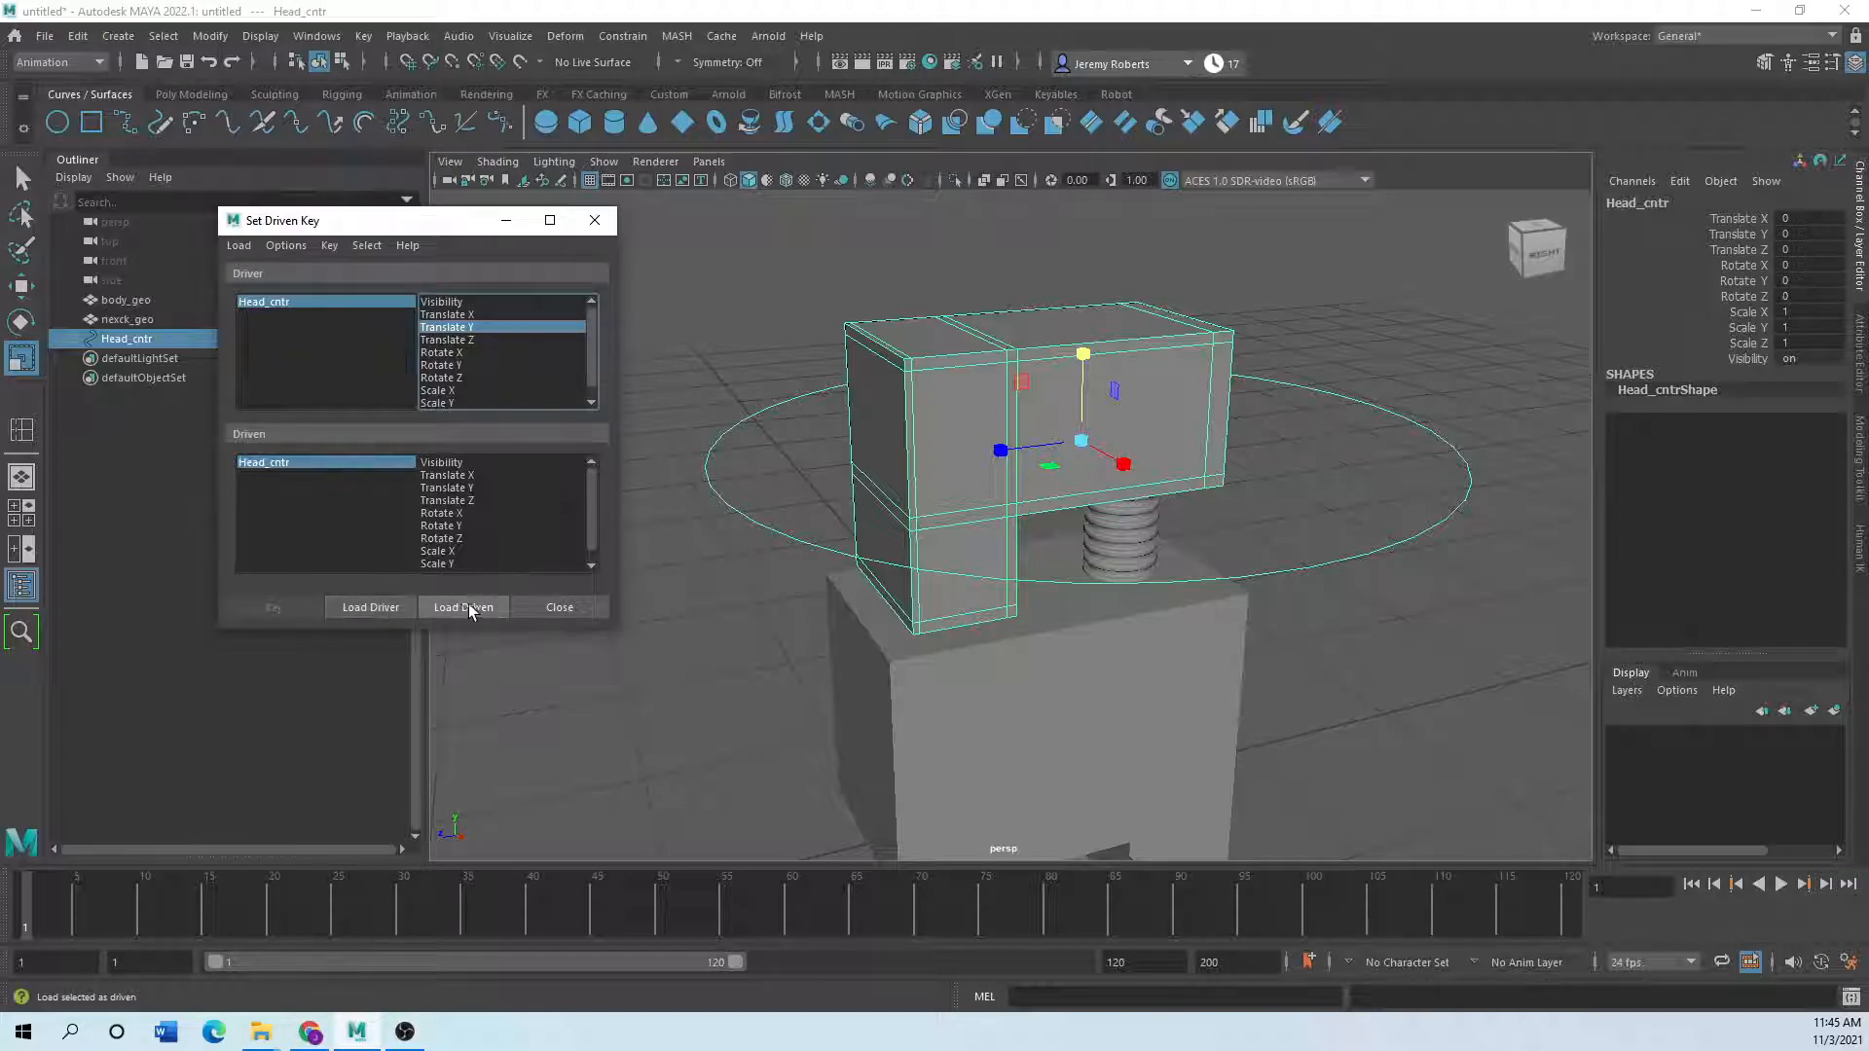
- Load nexck_geo as the driven object with its Scale Y attribute and set the first driven key
left_click(1129, 533)
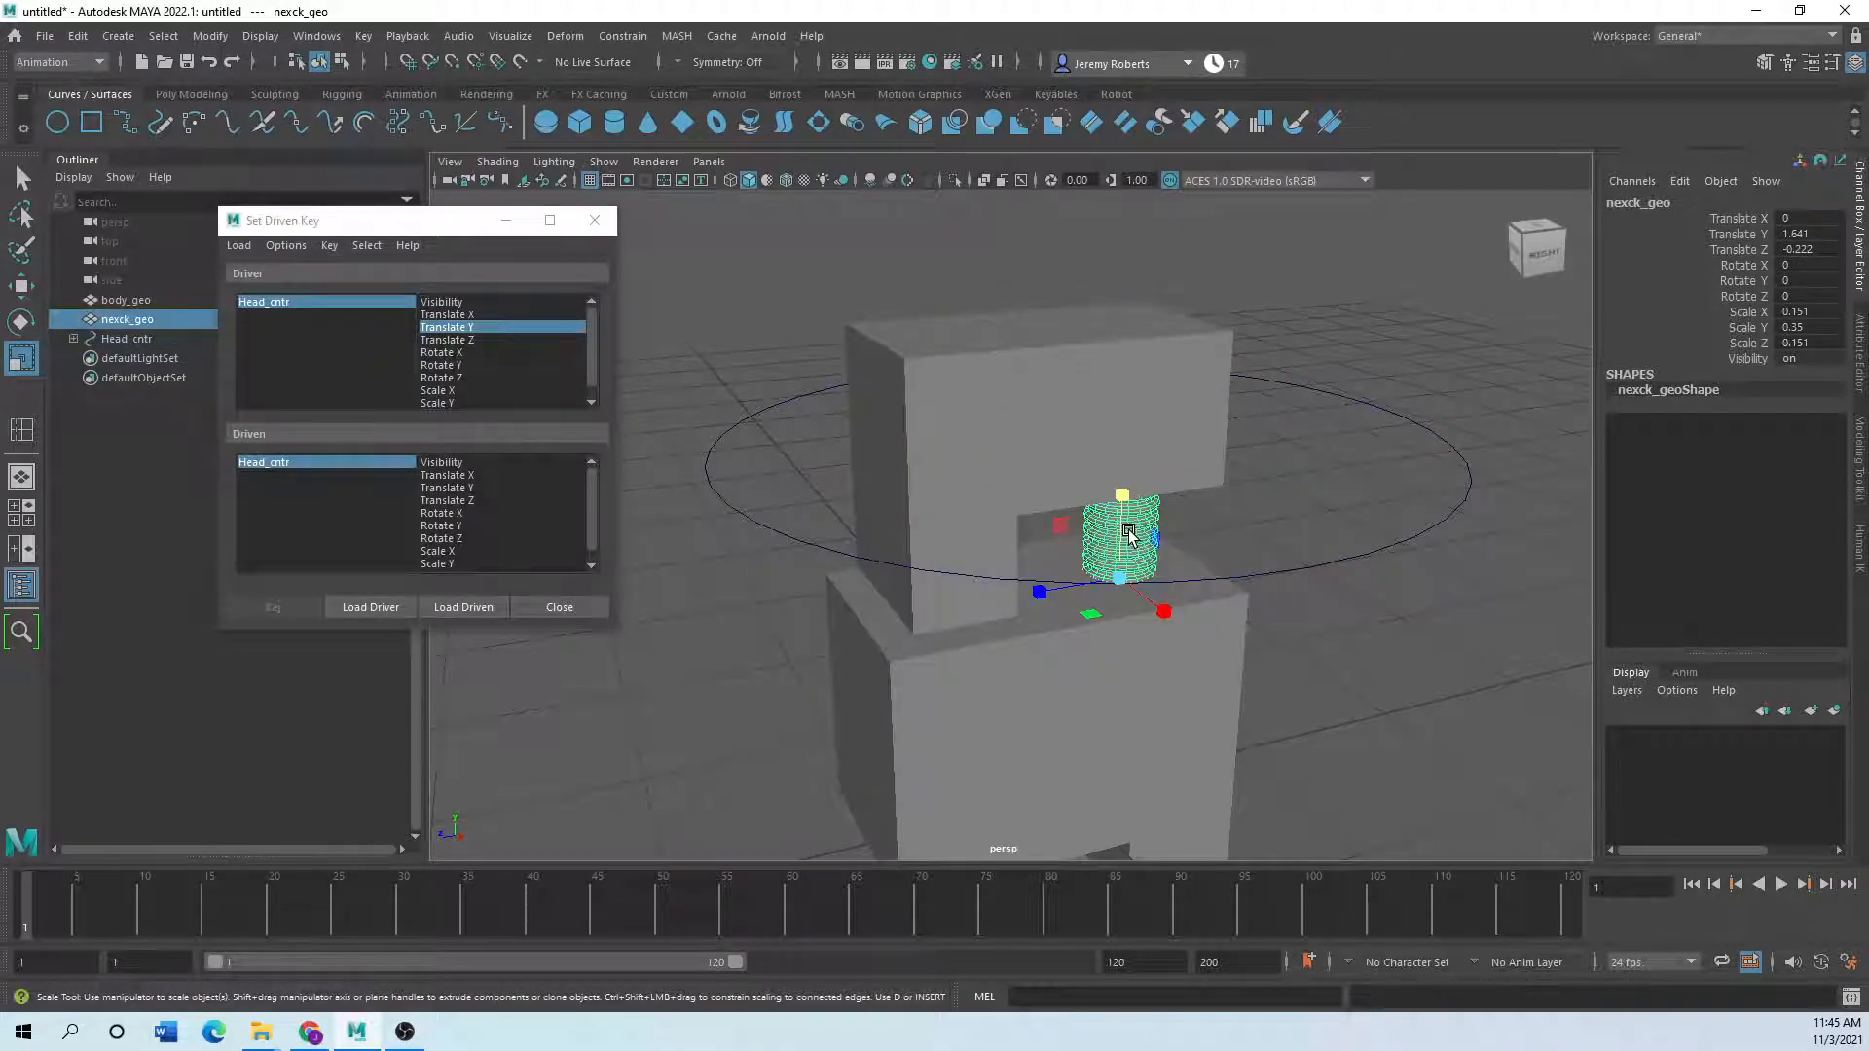
left_click(452, 610)
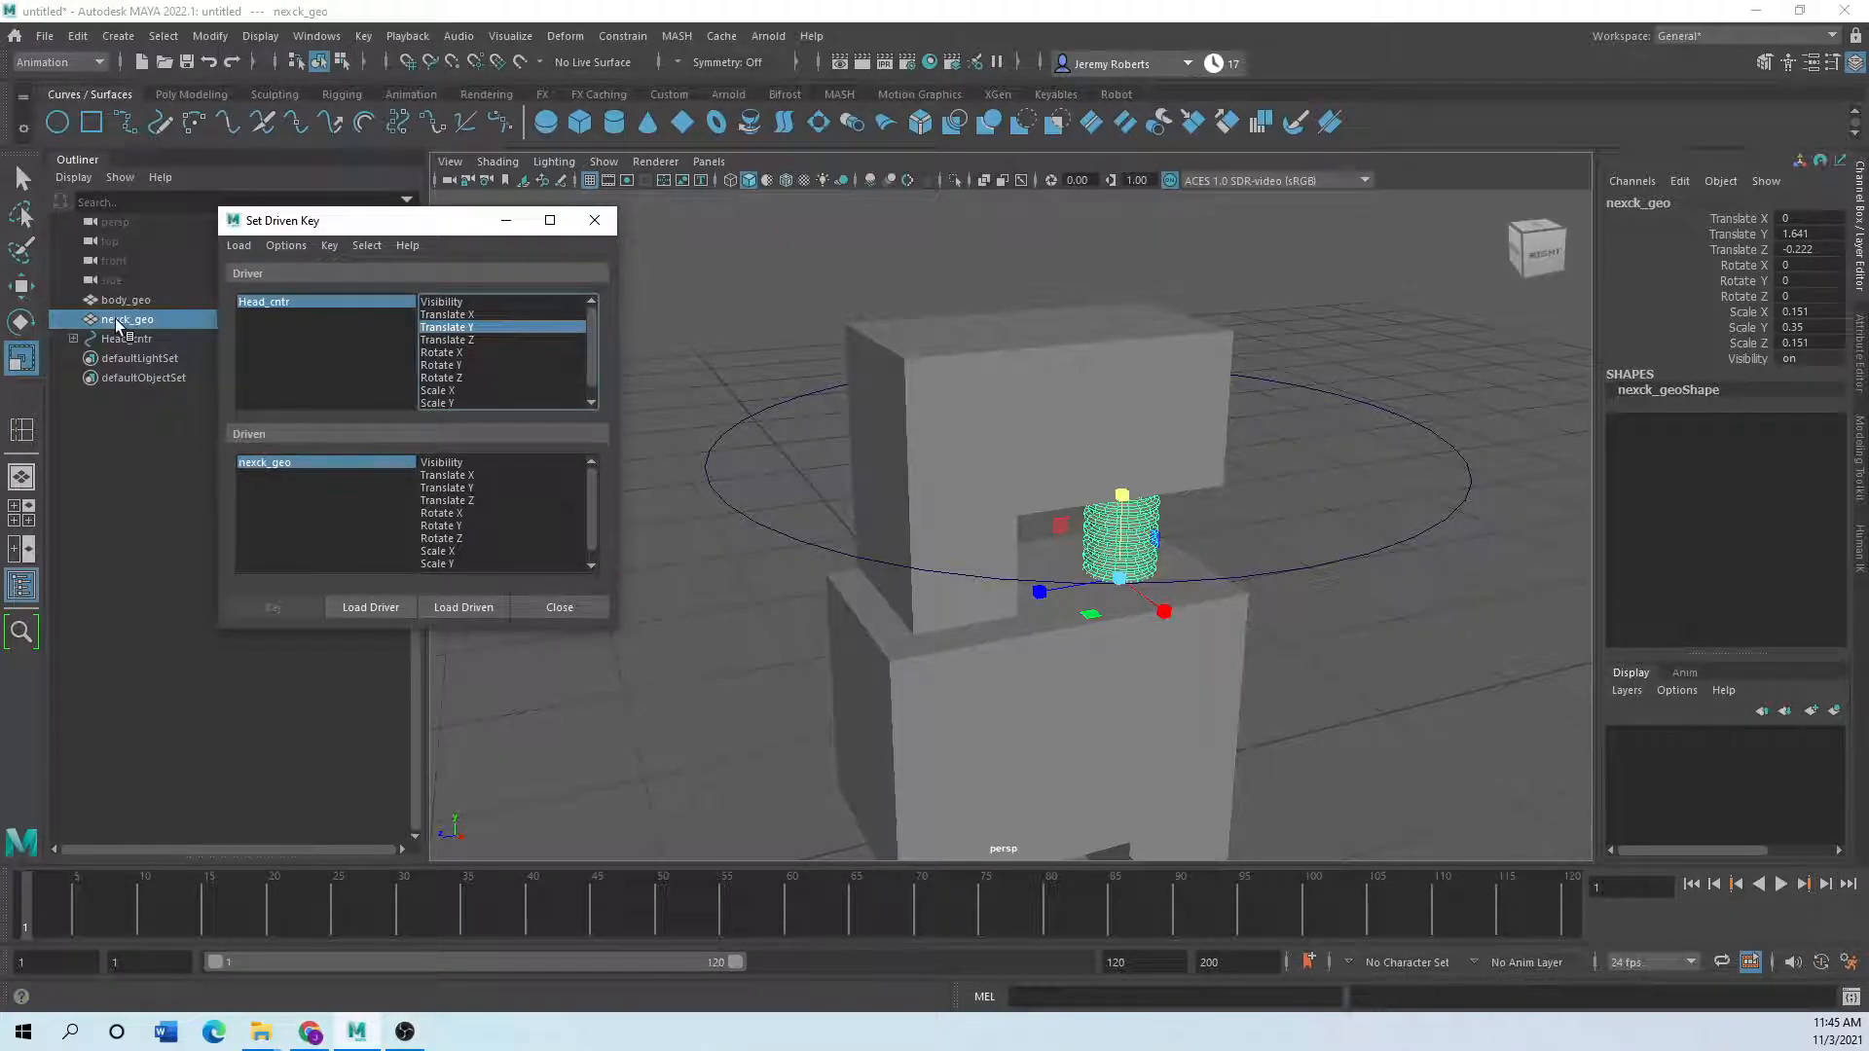
left_click(447, 564)
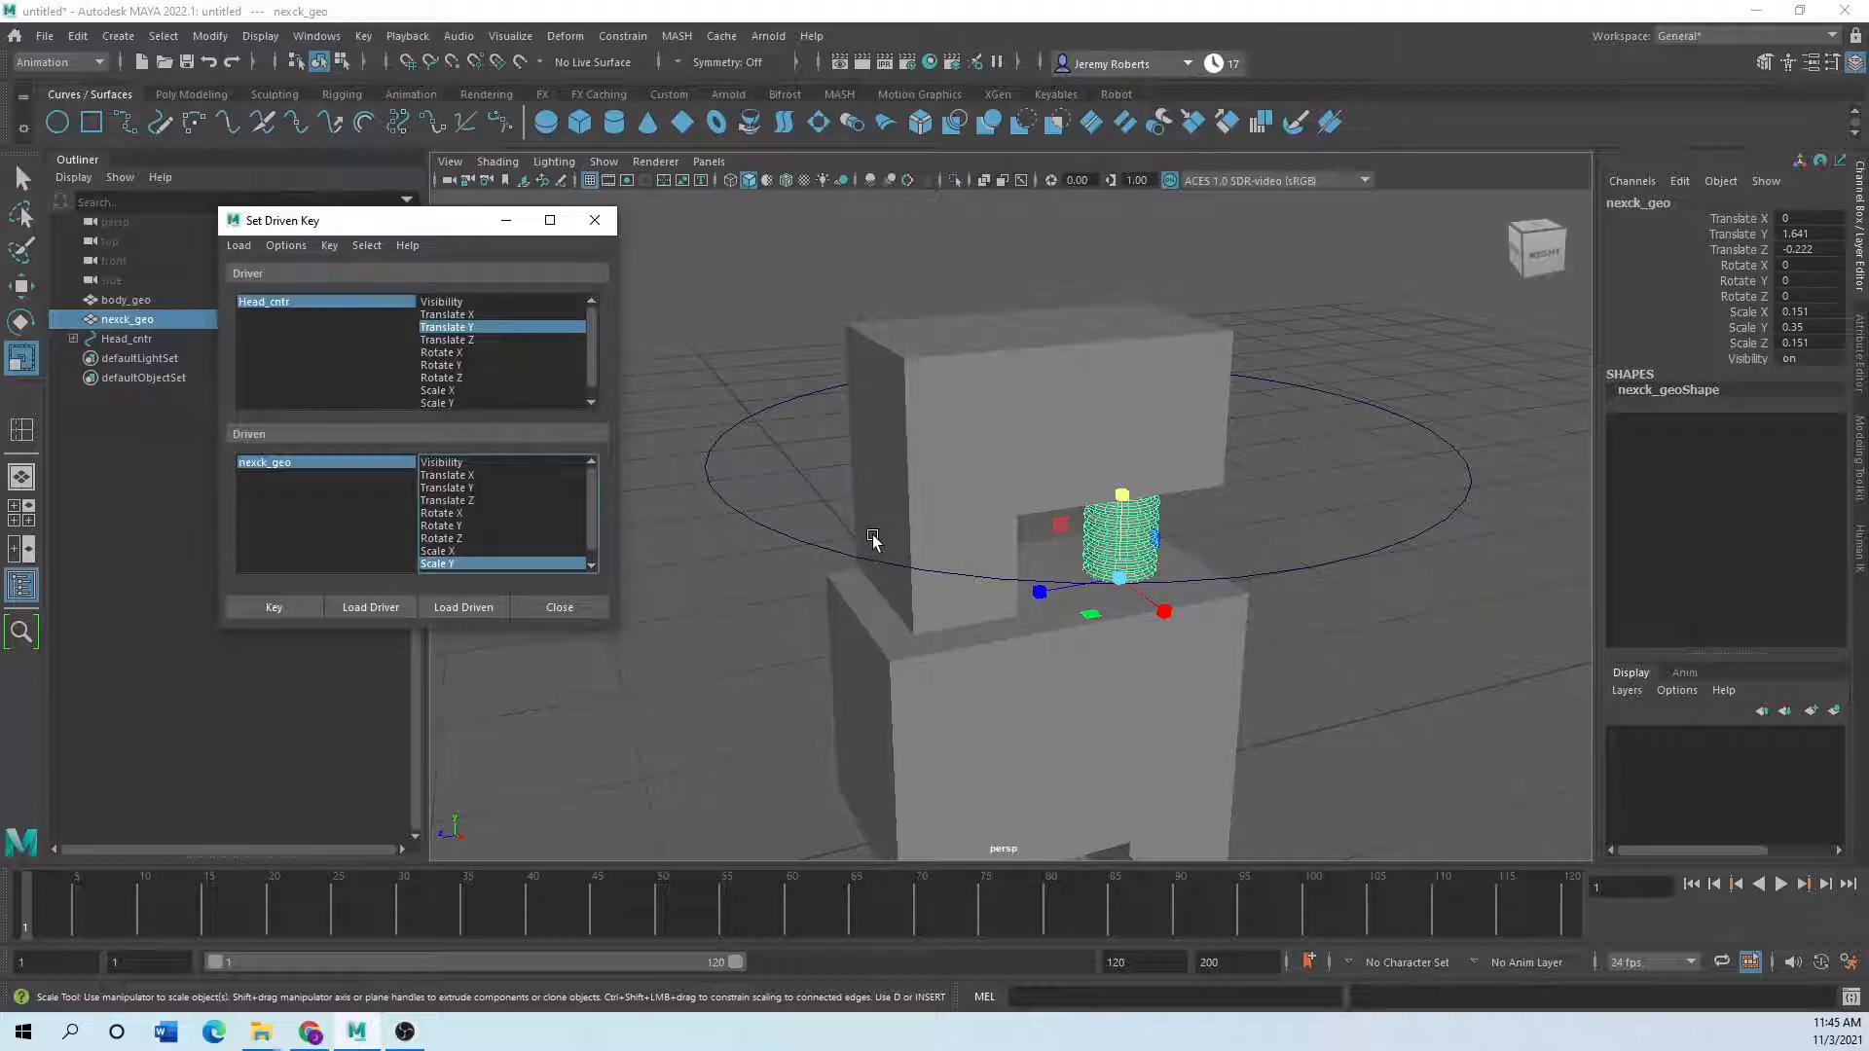
mouse_move(843, 601)
left_mouse_down("alt")
mouse_move(738, 525)
mouse_move(768, 576)
mouse_move(817, 582)
left_mouse_up("alt")
left_click(276, 607)
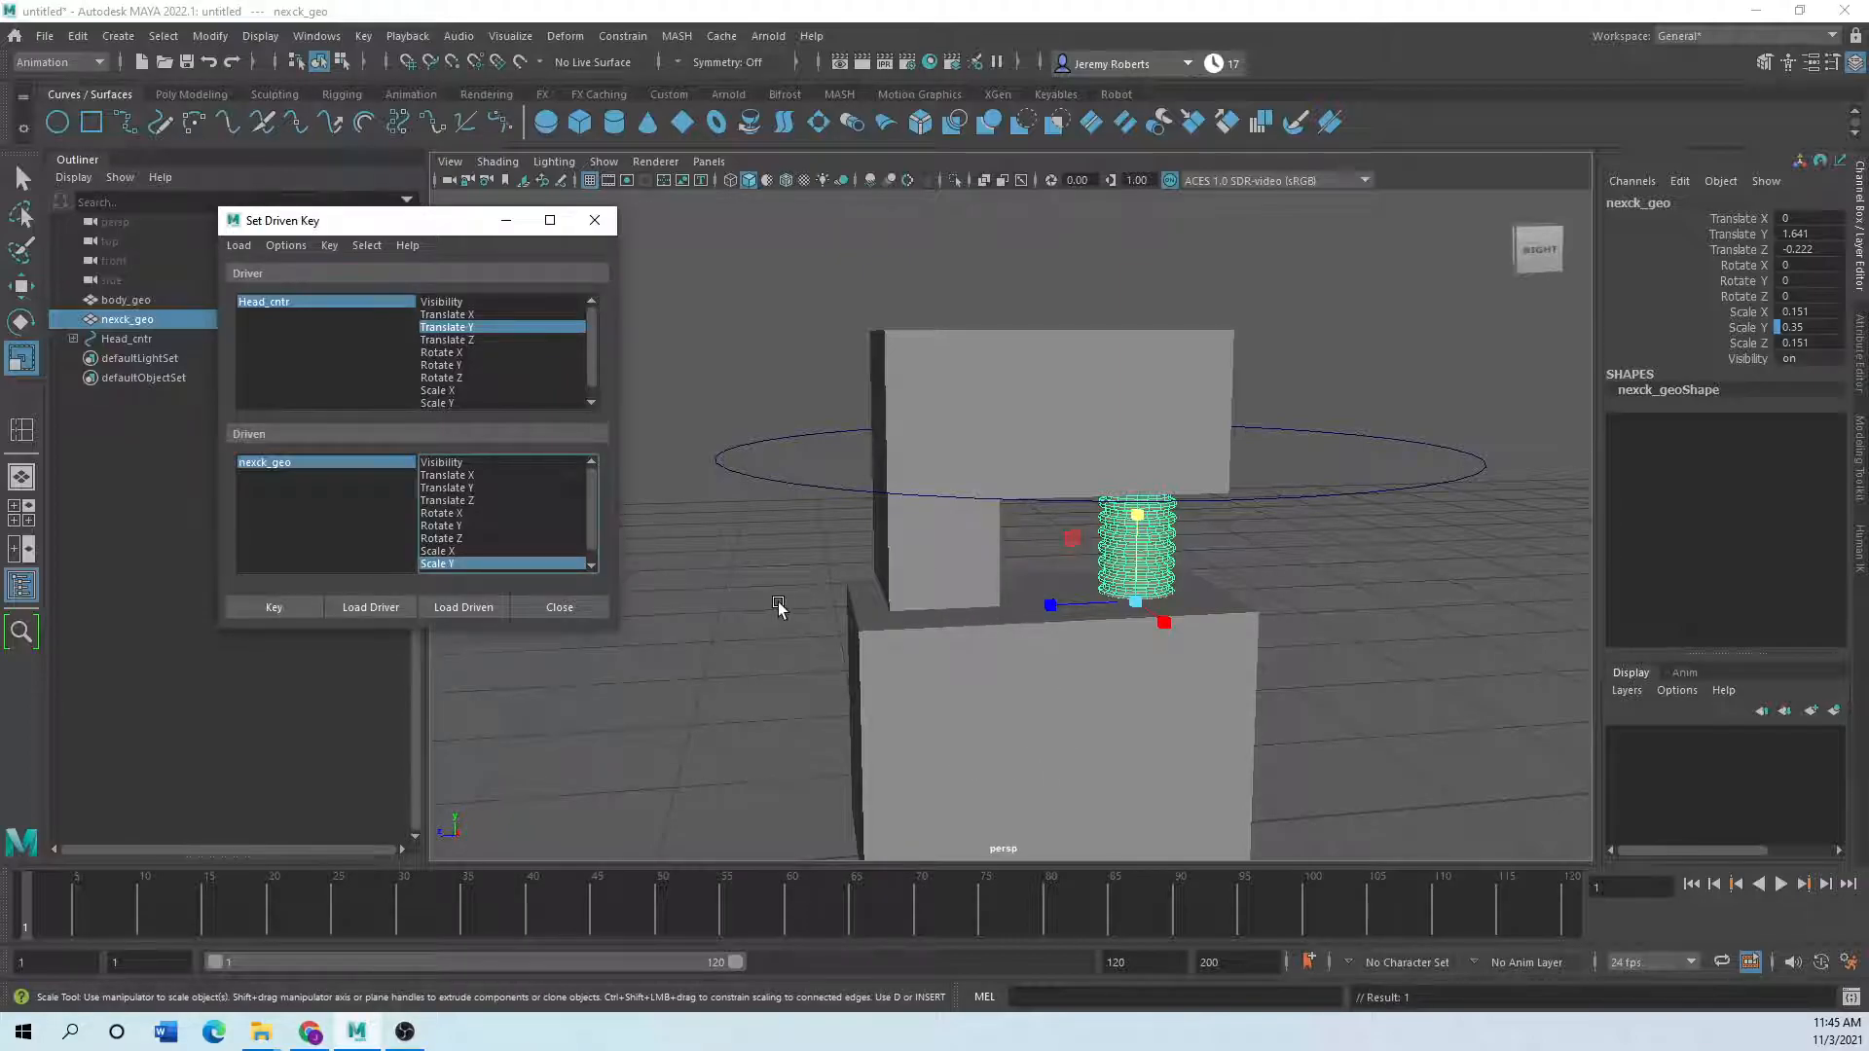
- Select Head_cntr and raise it to about 1.464 in Translate Y
scroll(779, 608, "down", 5)
left_click(854, 487)
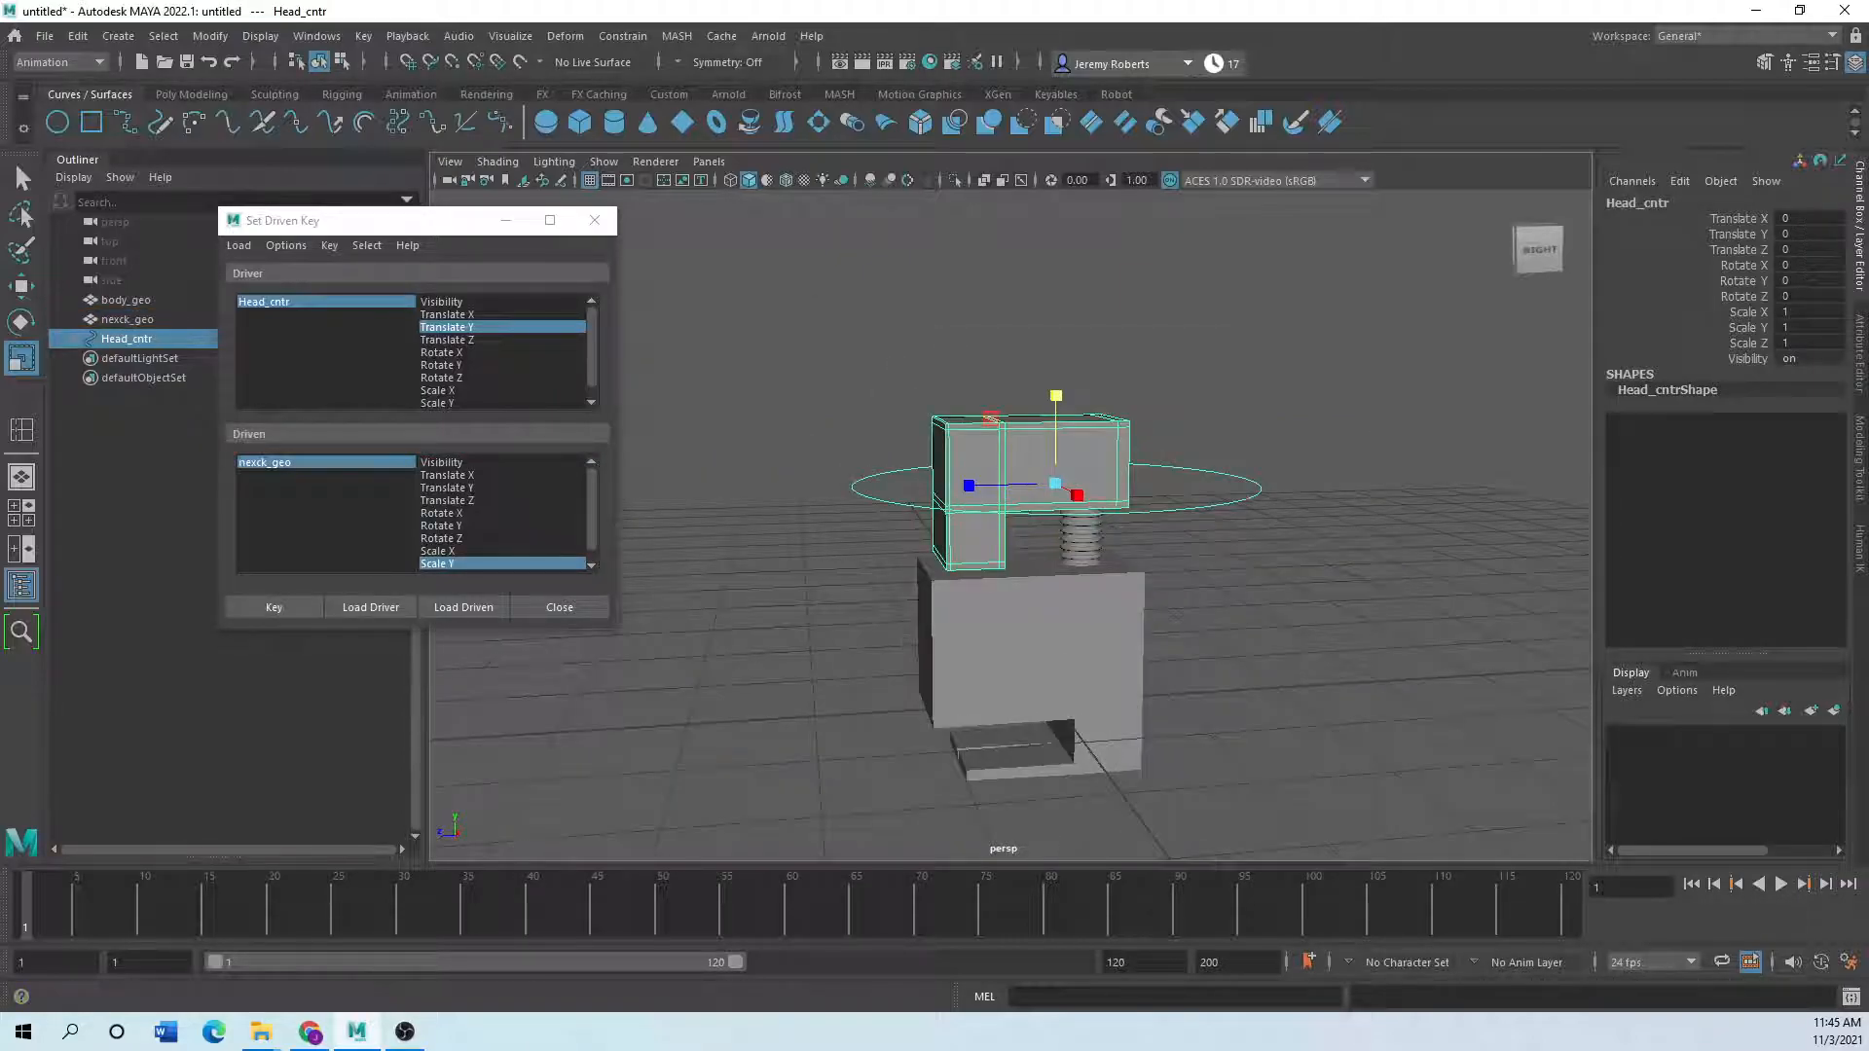
left_click(21, 285)
left_click_drag(1056, 421, 1056, 234)
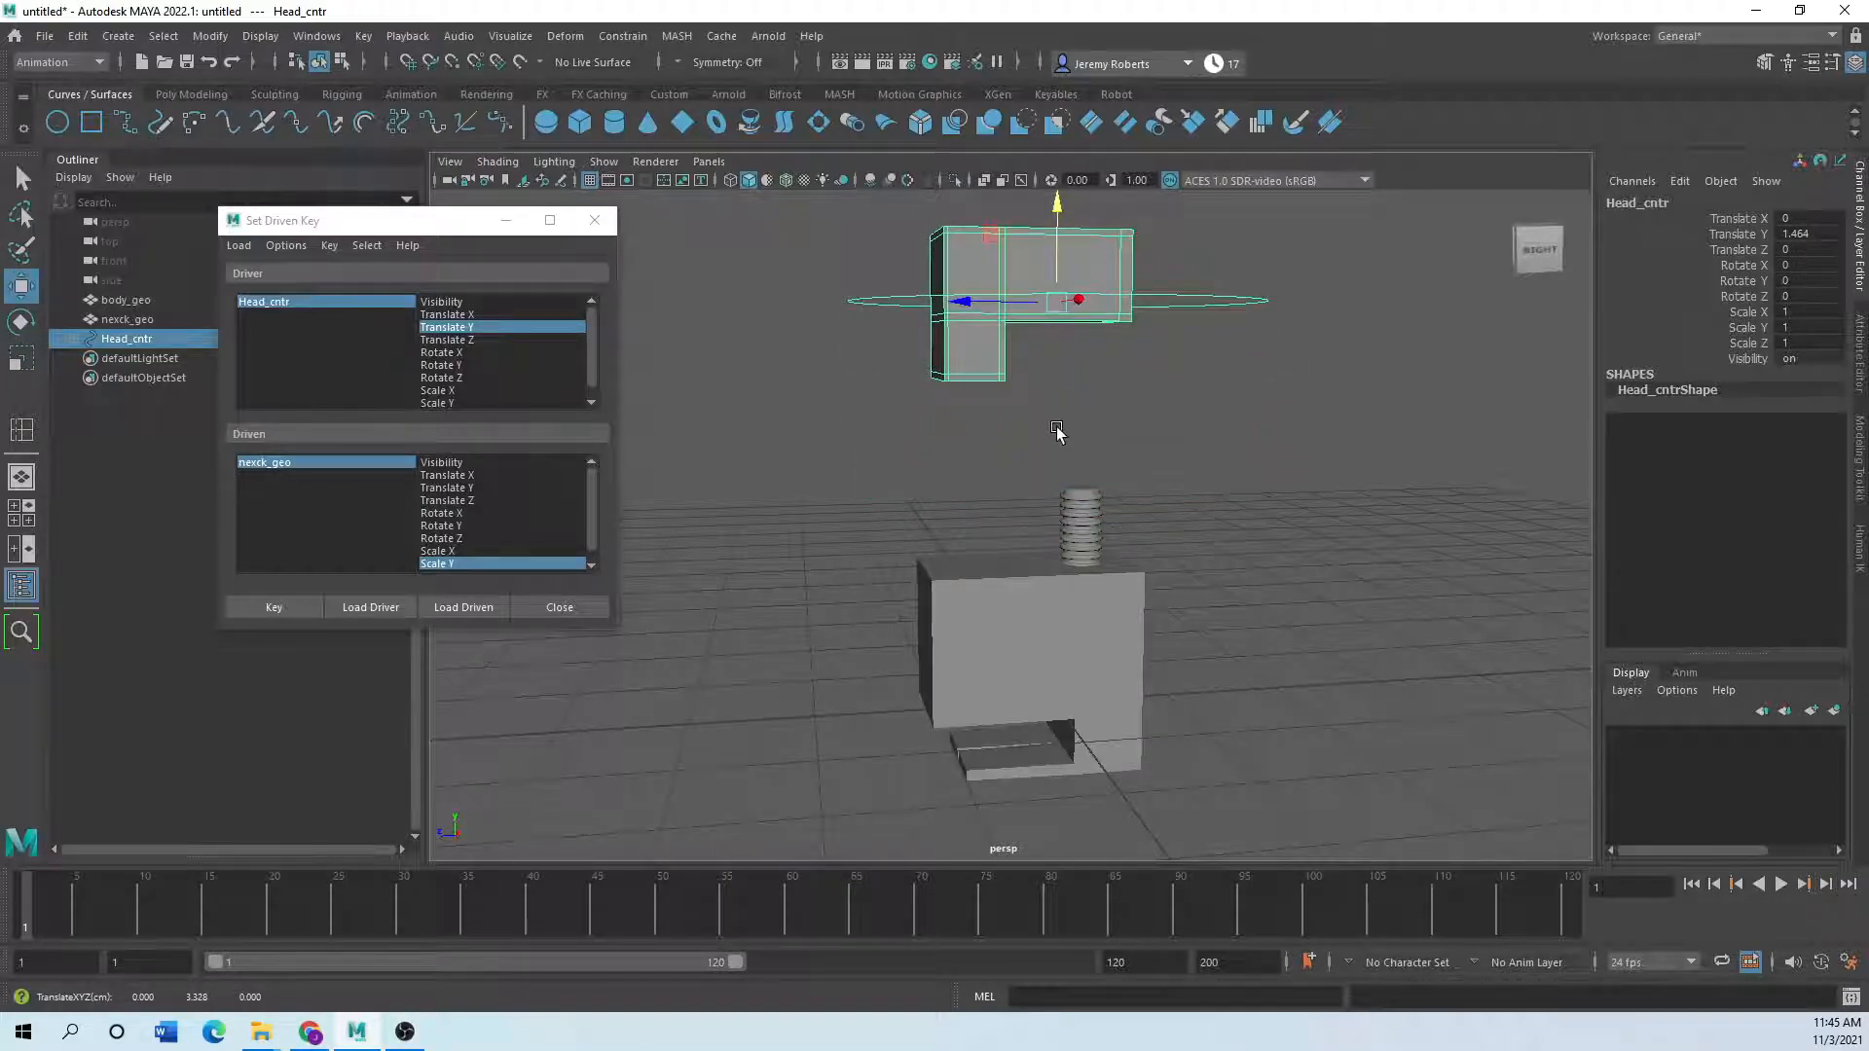
- Stretch nexck_geo up to the raised head at about 1.102 Scale Y and set the second driven key
left_click(1080, 525)
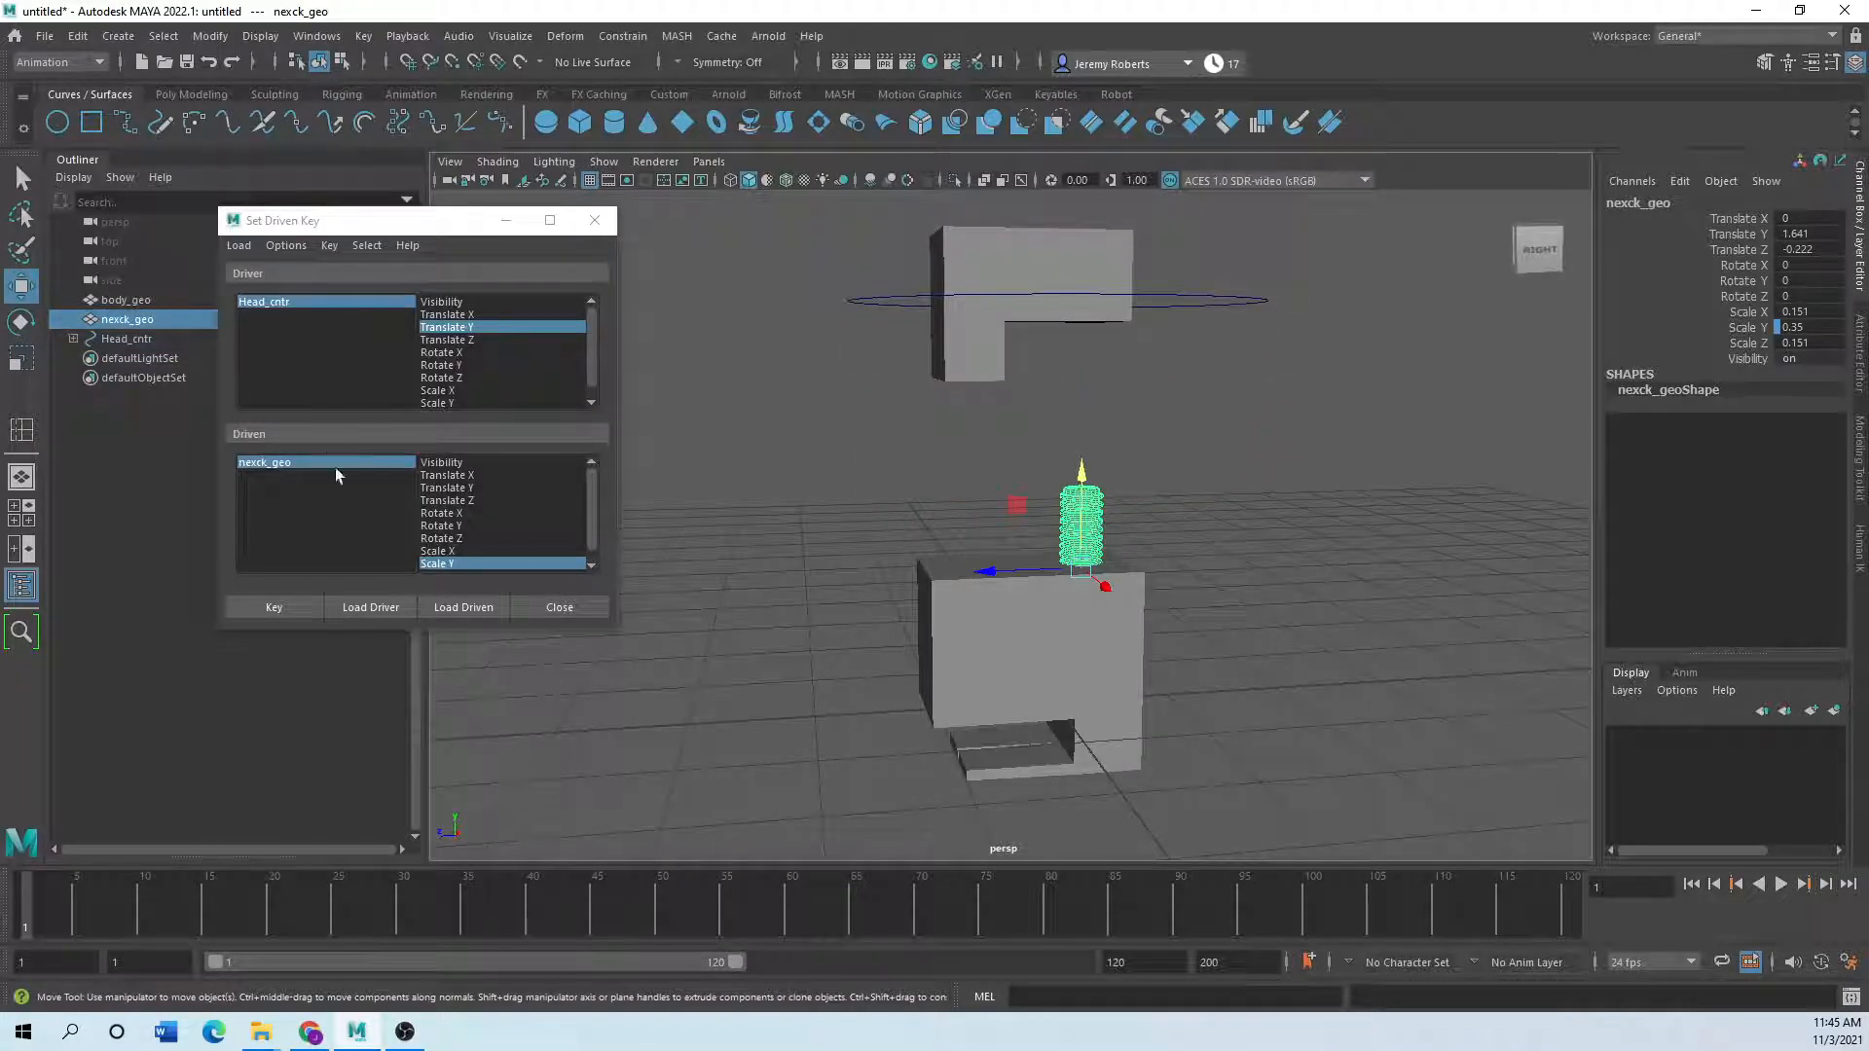
left_click(14, 368)
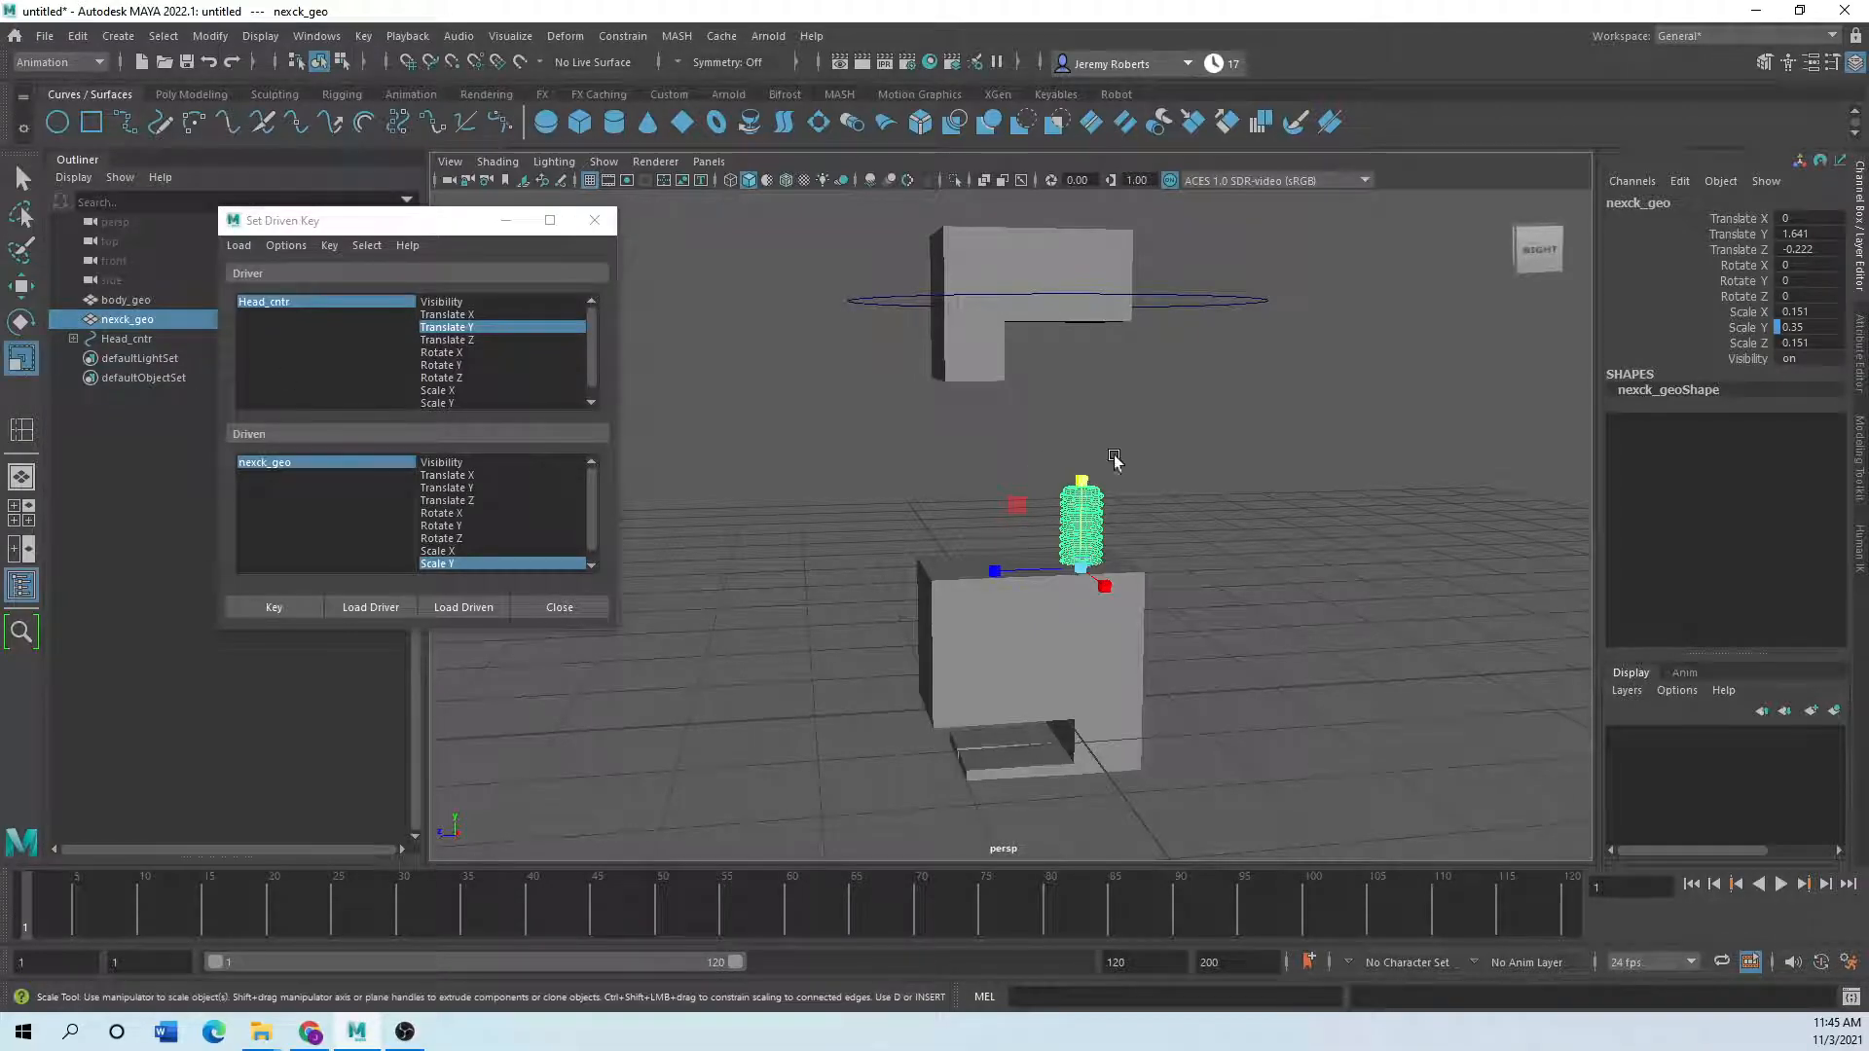
left_click_drag(1081, 474, 1080, 292)
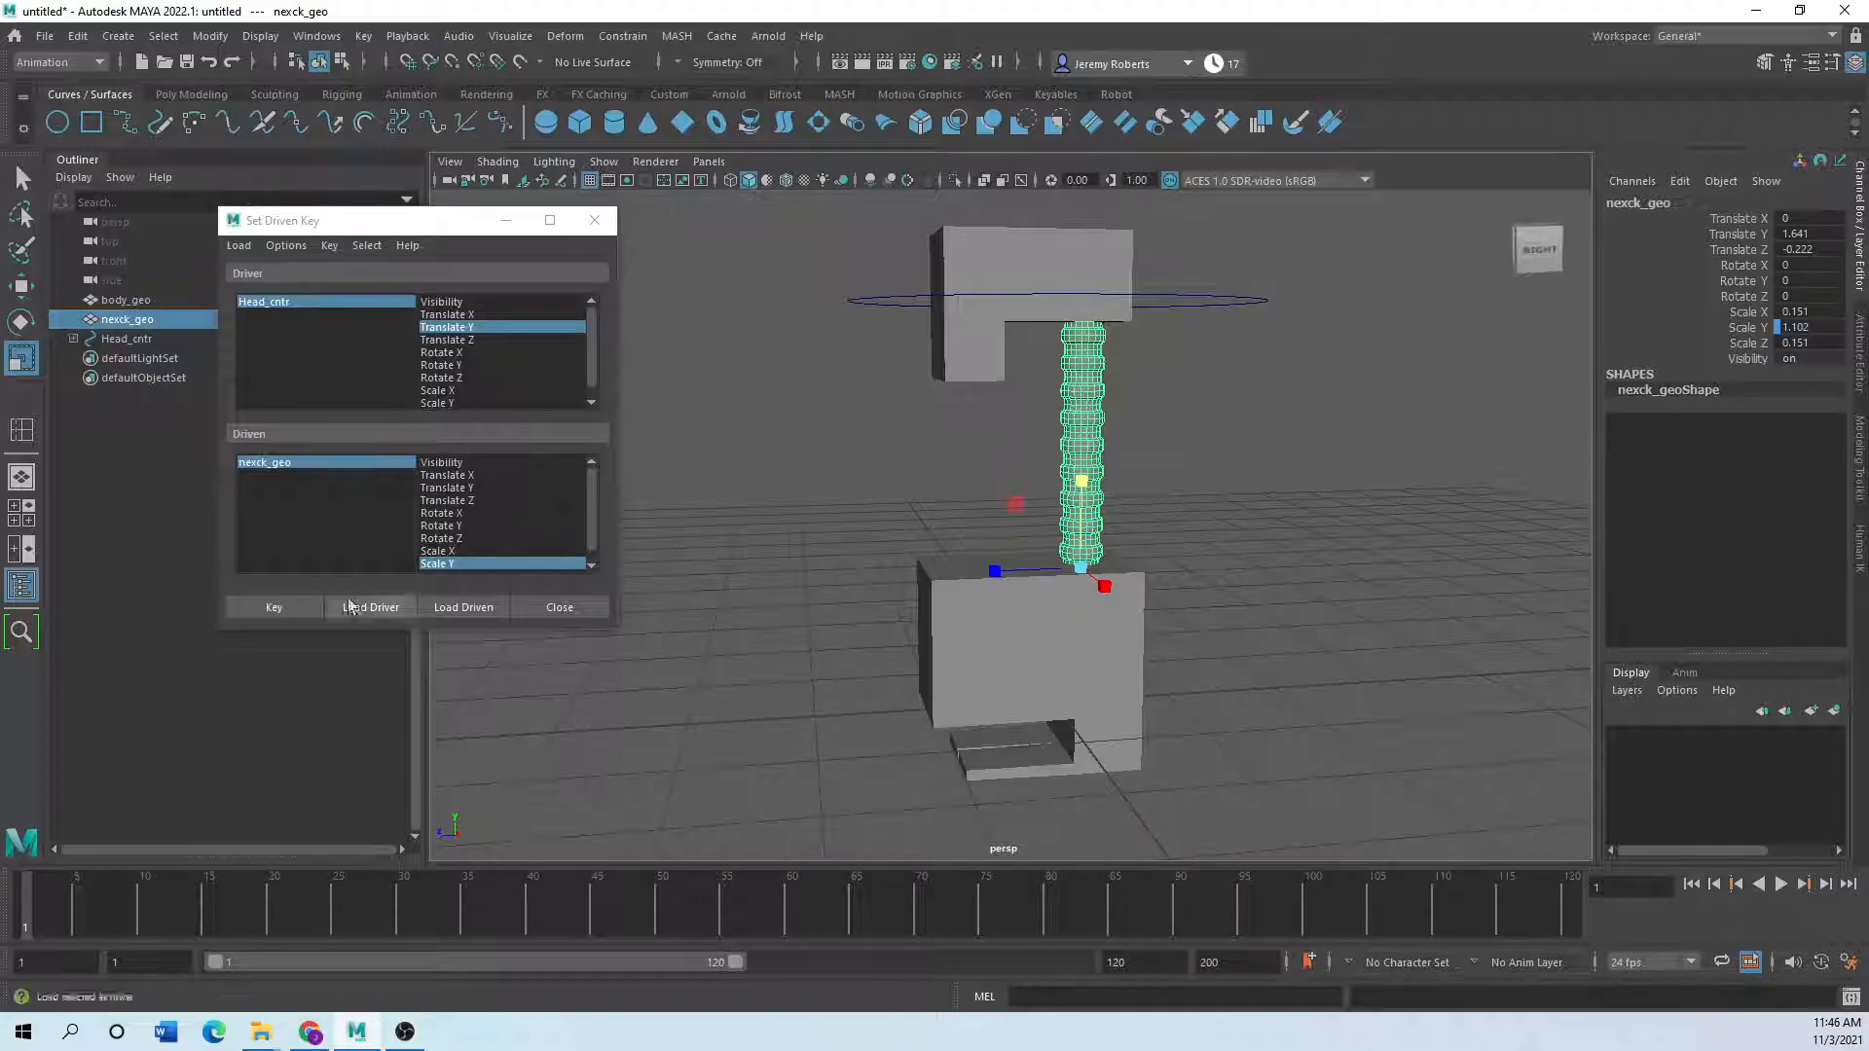
left_click(266, 607)
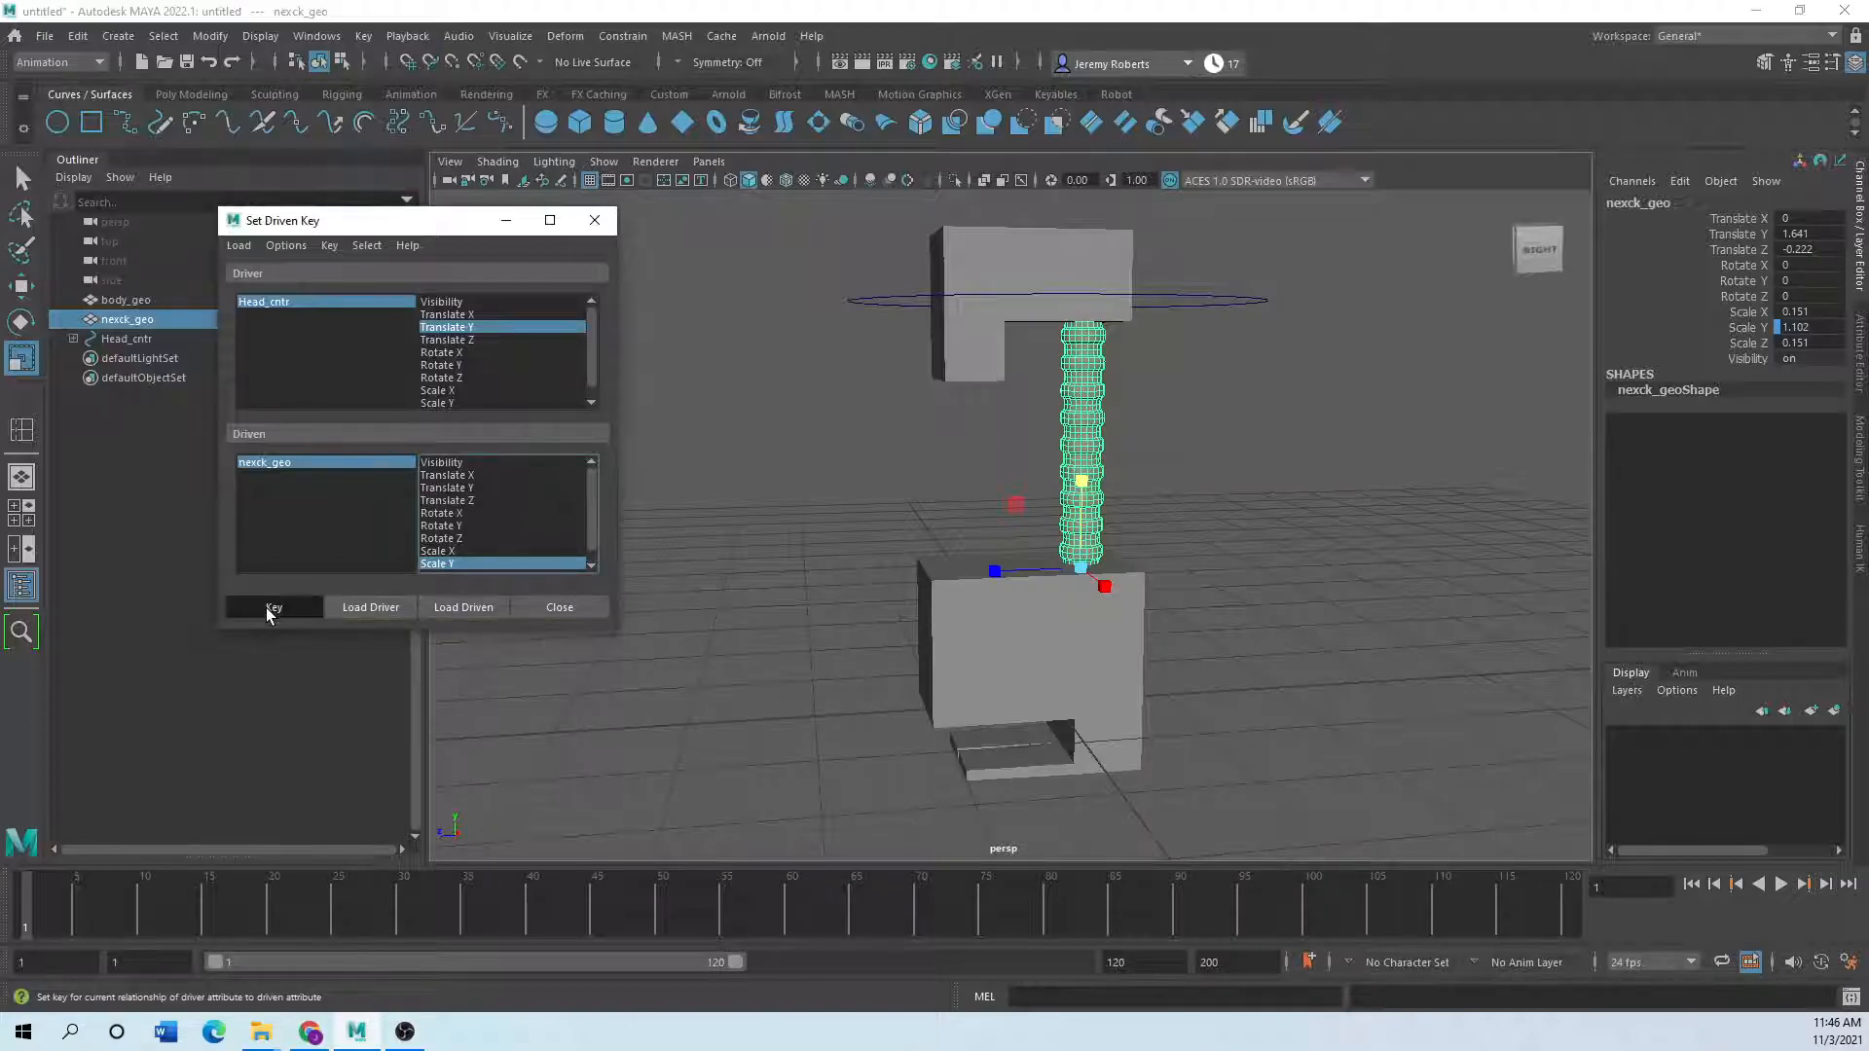
- Test the driven neck by moving Head_cntr down to about 0.226 in Translate Y
left_click(861, 503)
left_click(852, 300)
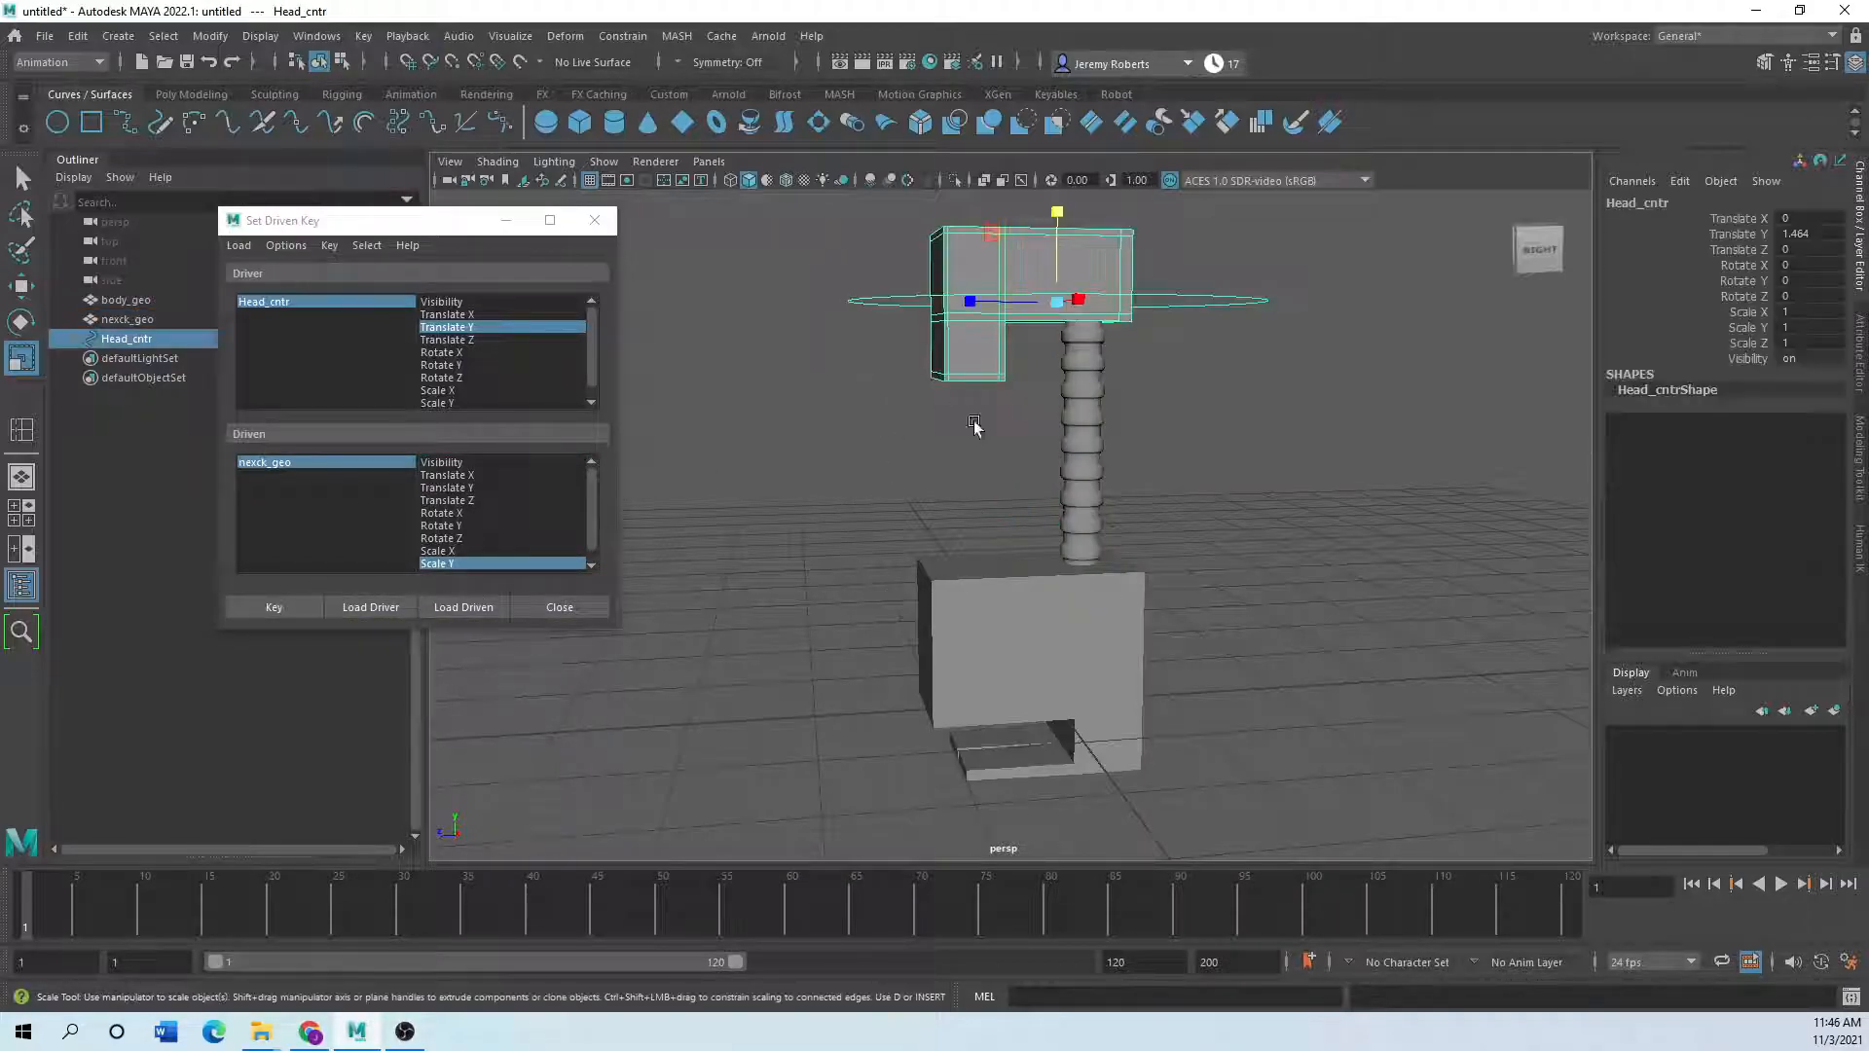
key("w")
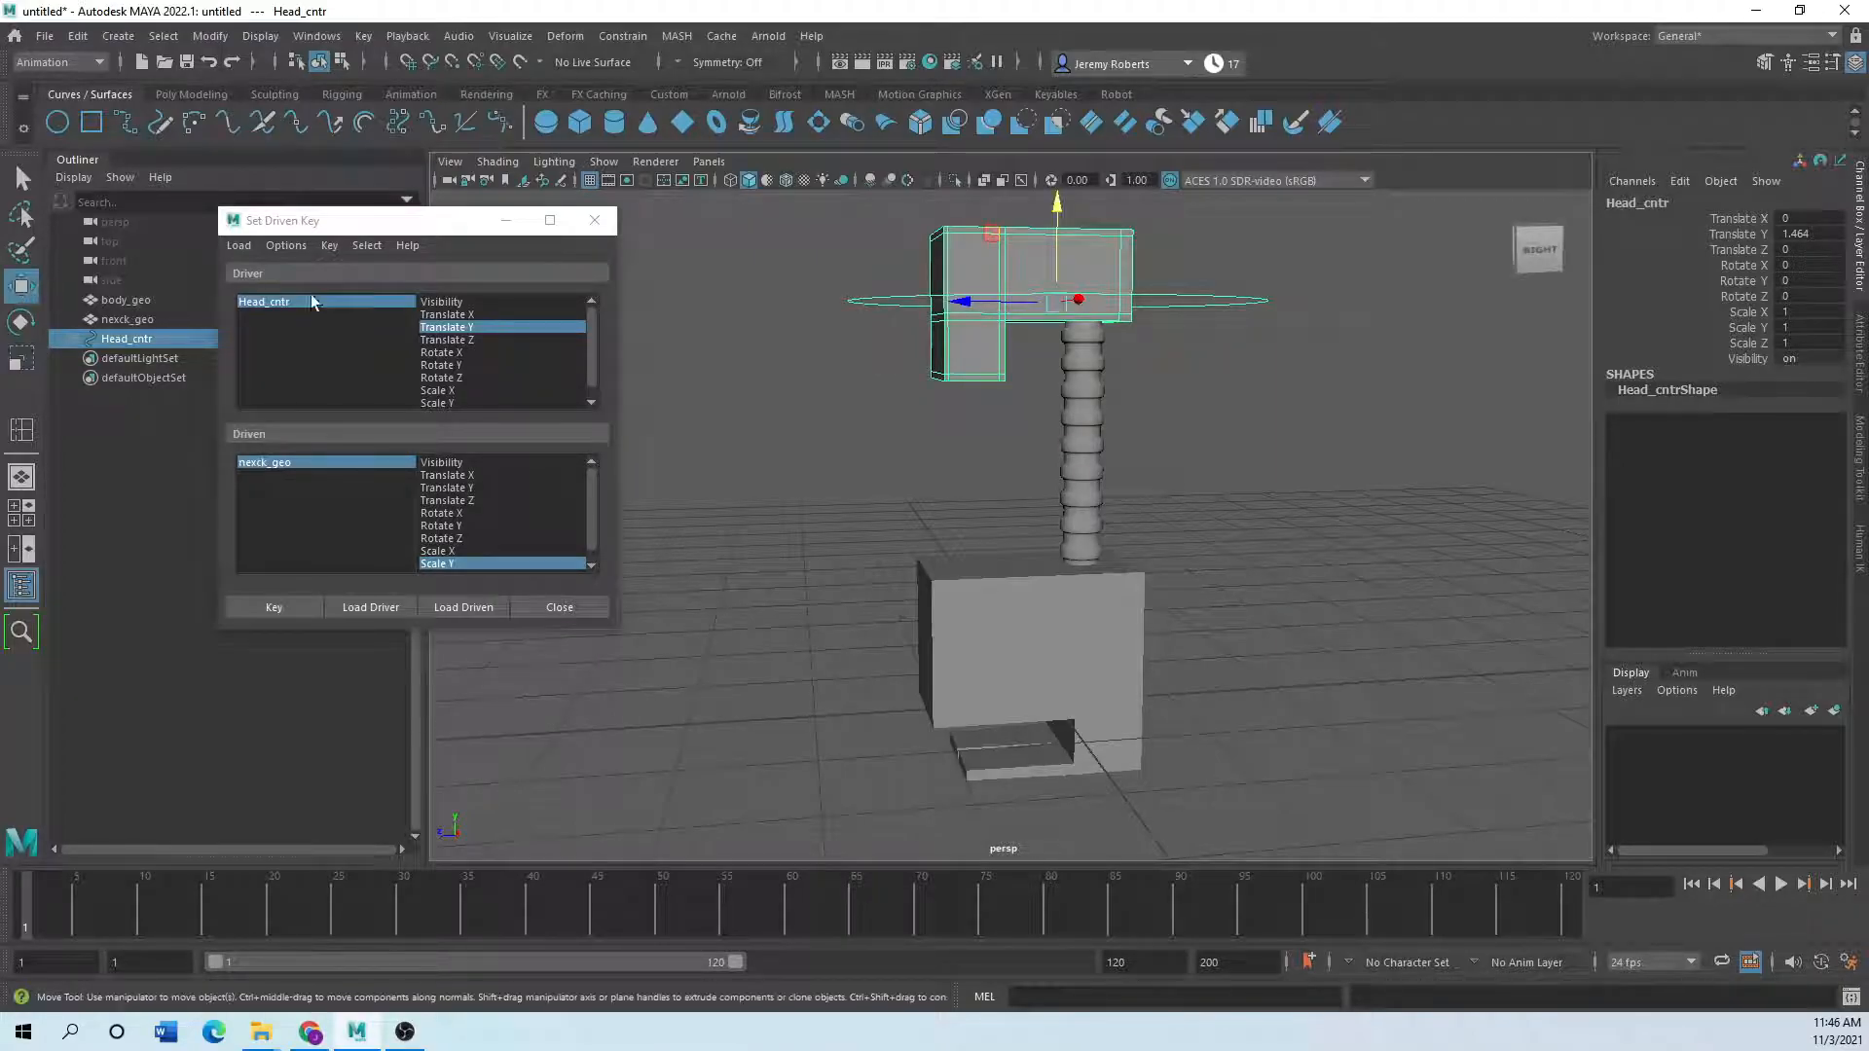
left_click_drag(1056, 216, 1051, 376)
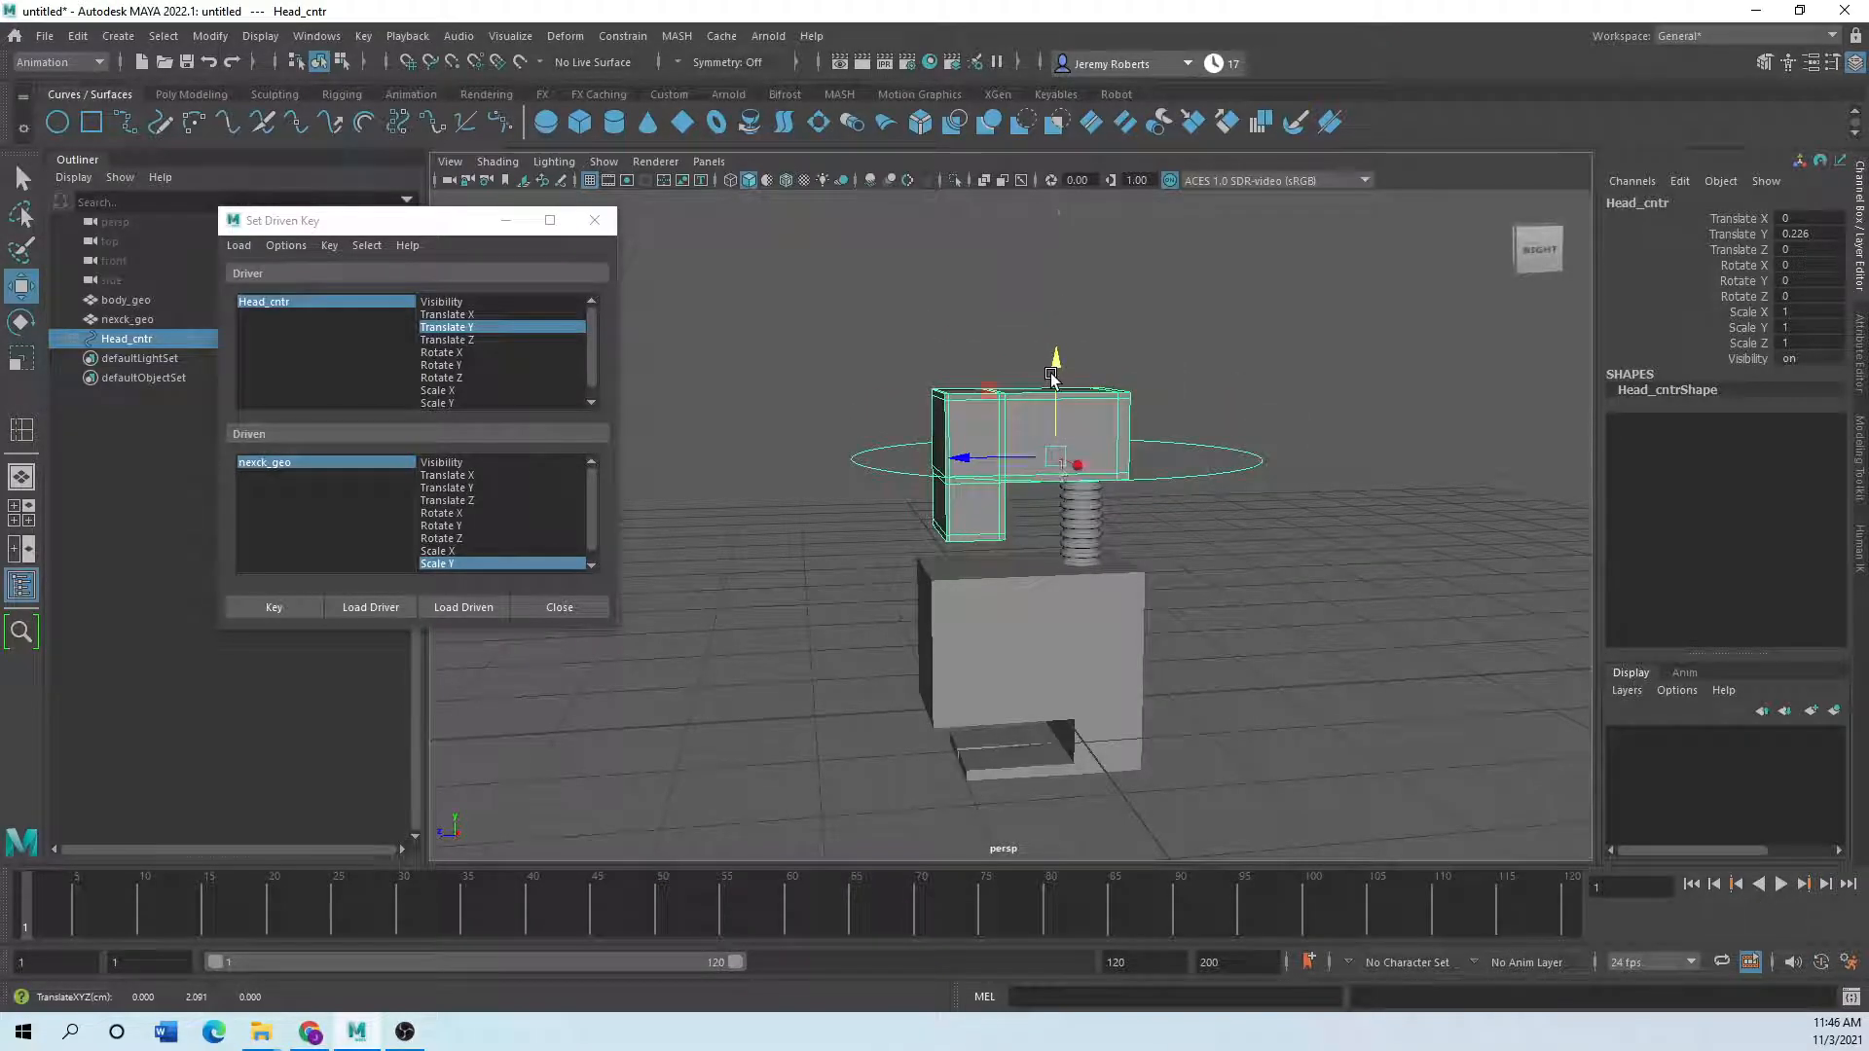
- Make nexck_geo's Scale Y curve tangents linear in the Graph Editor and close the editor
left_click(1090, 535)
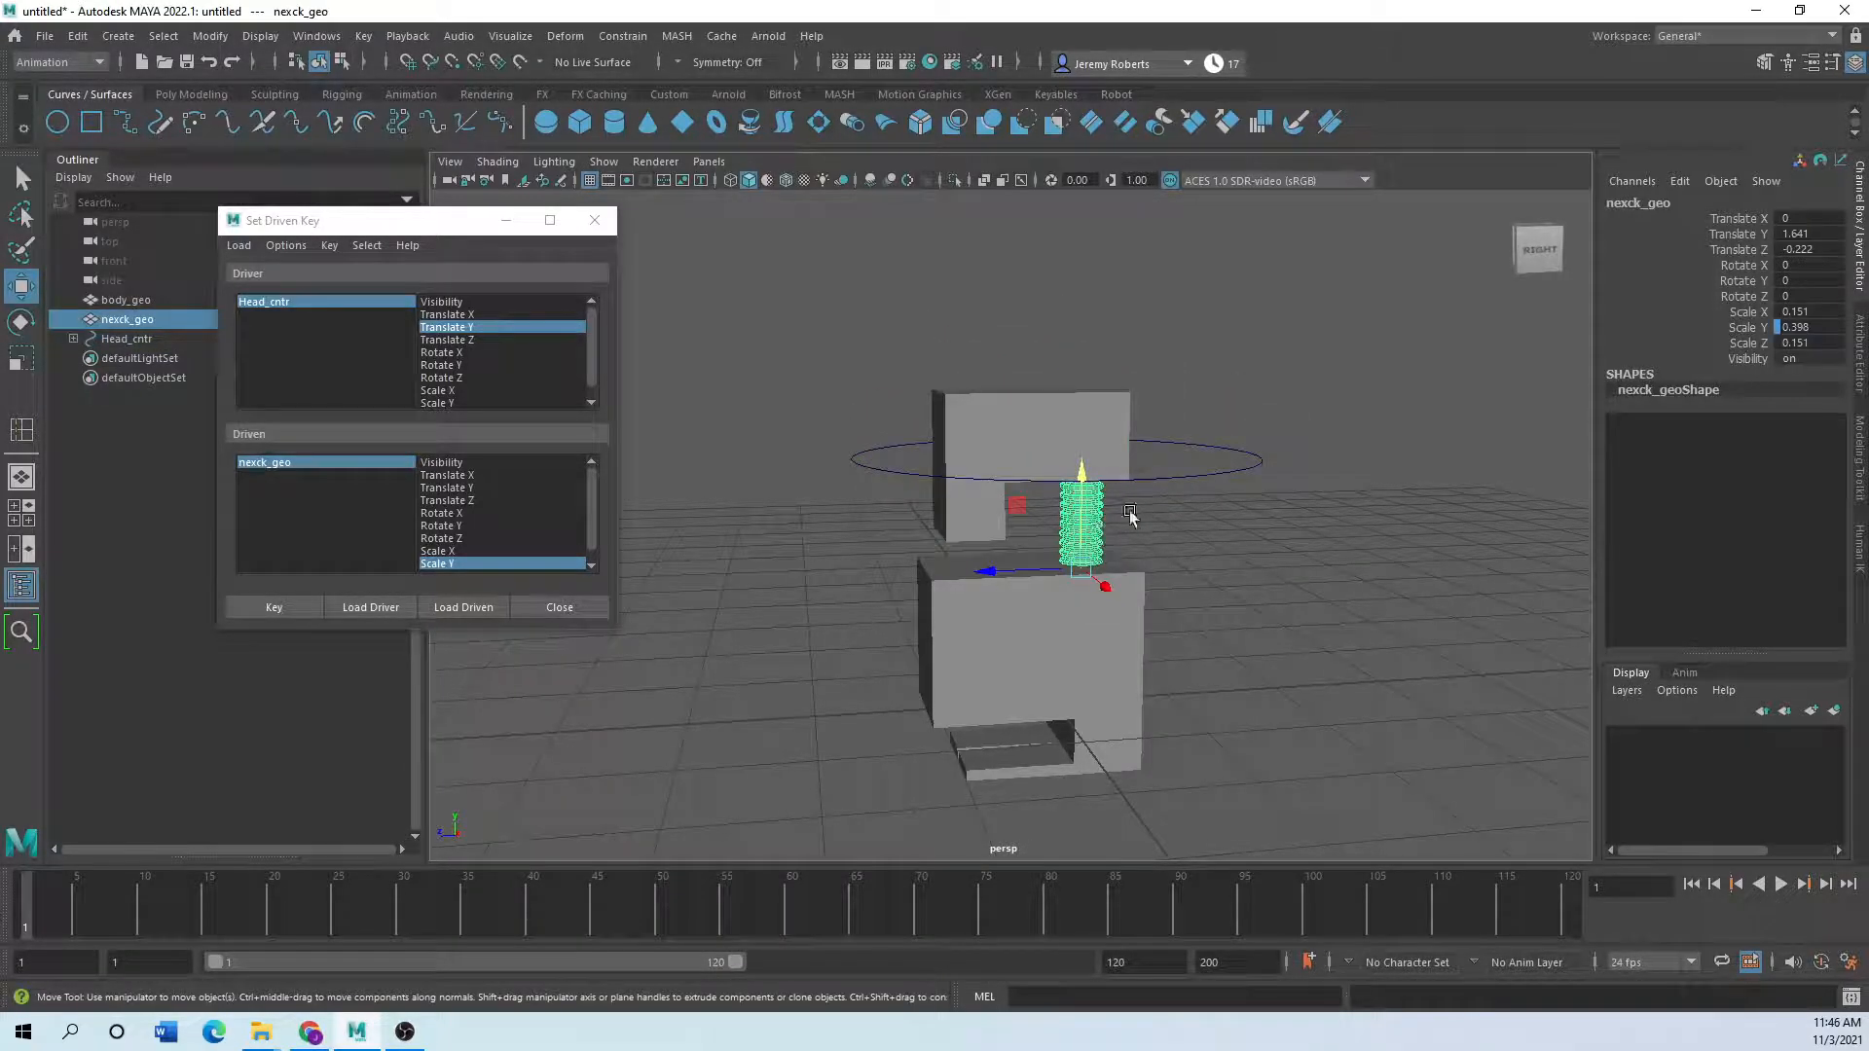
left_click(211, 37)
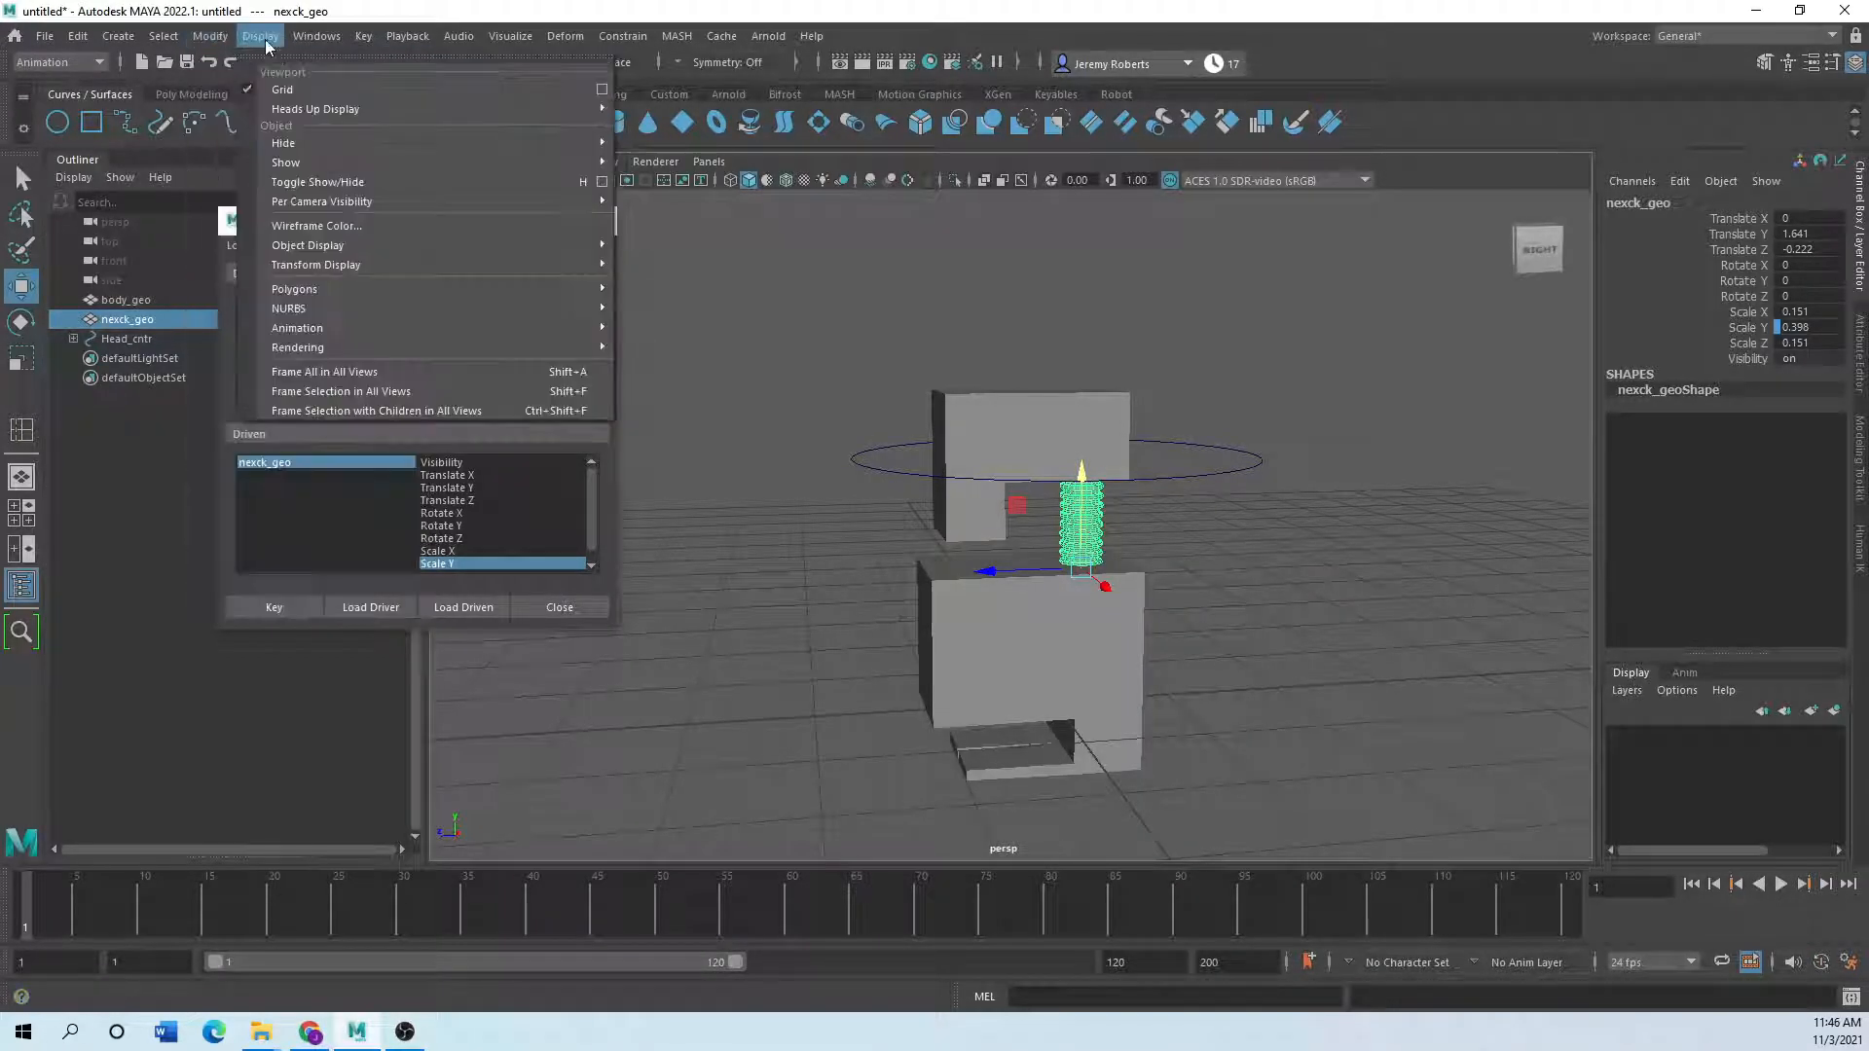
mouse_move(316, 36)
mouse_move(391, 181)
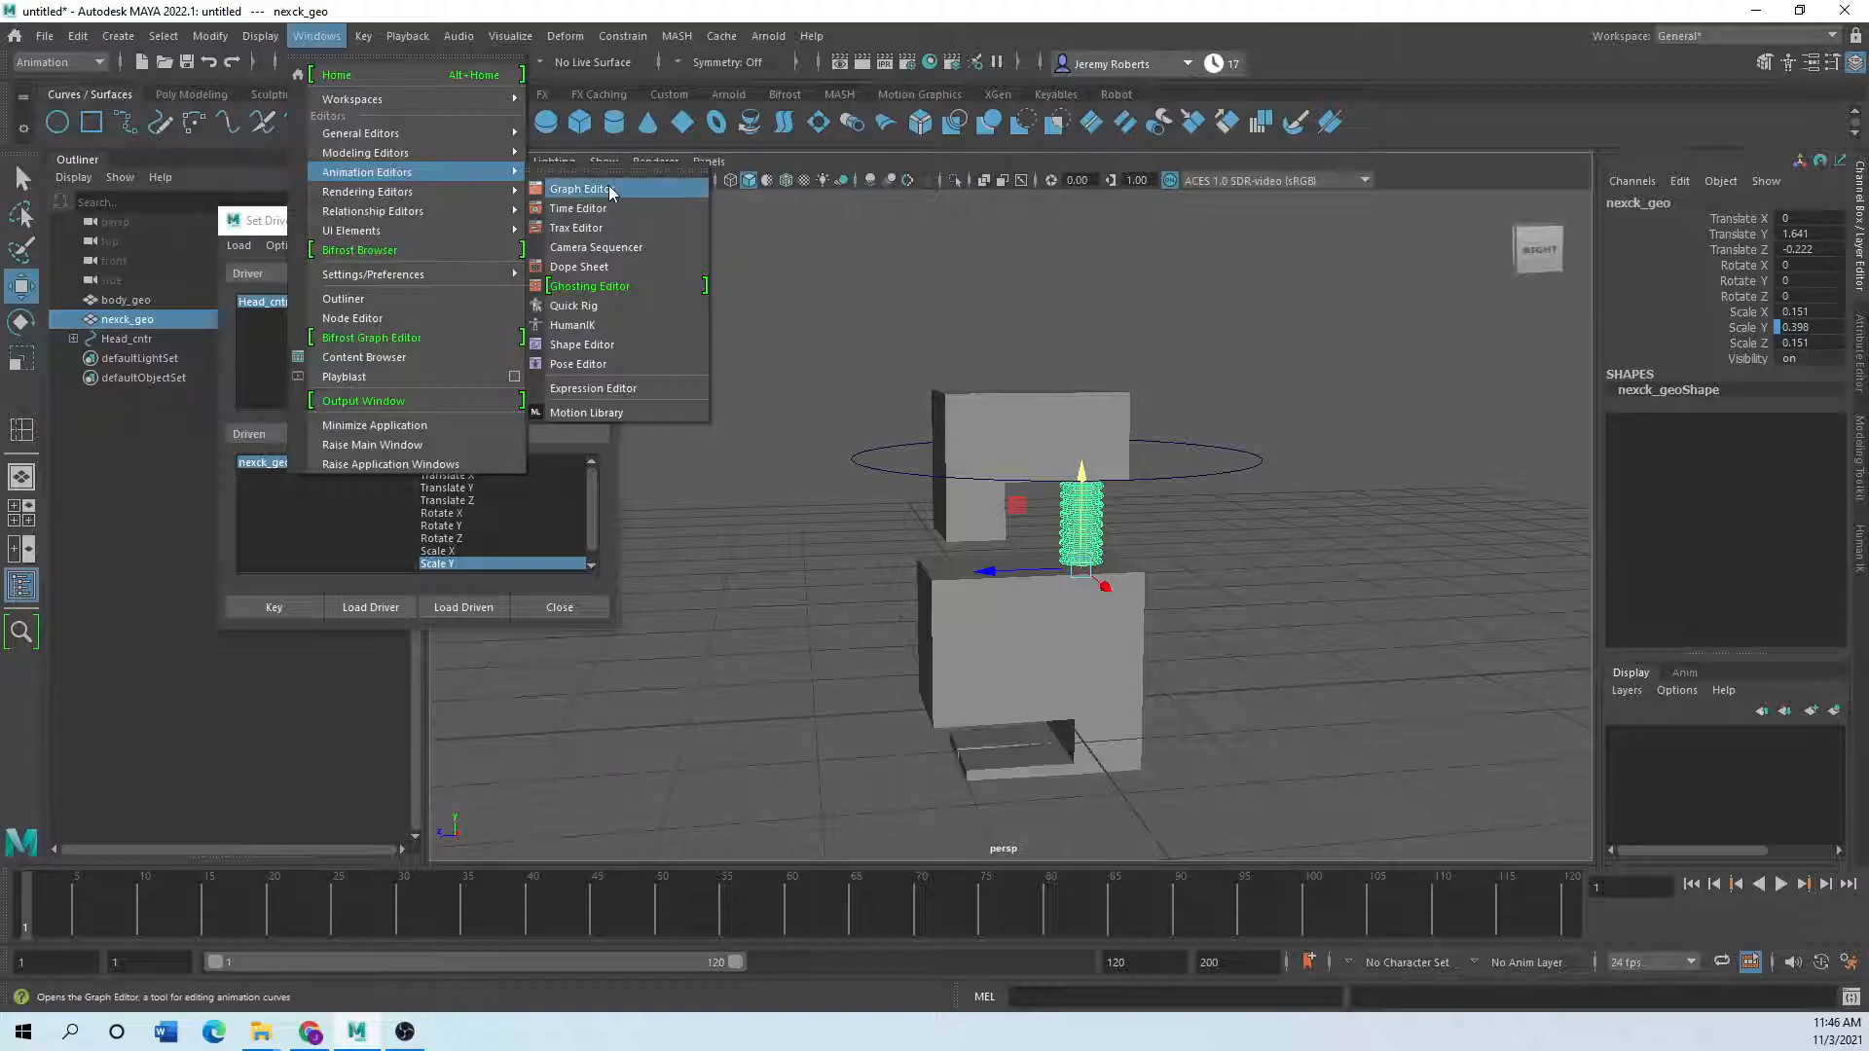
left_click(609, 185)
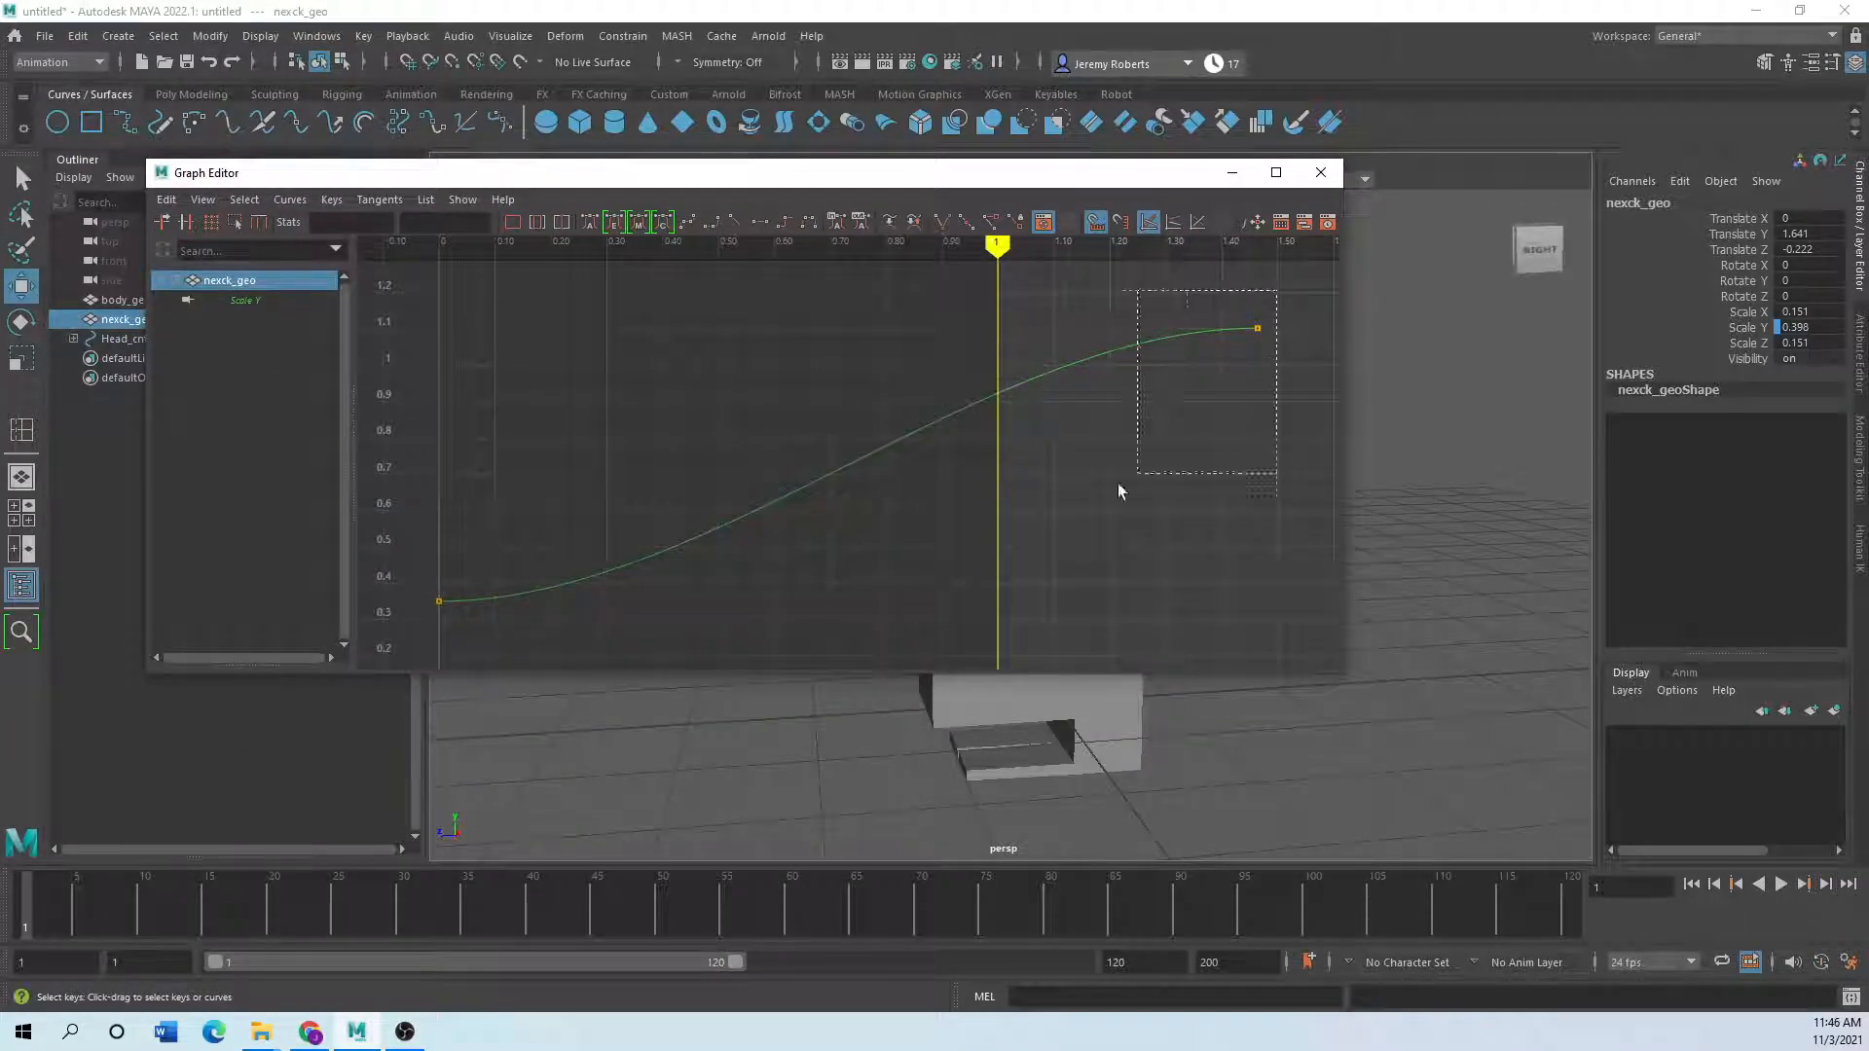
left_click(500, 594)
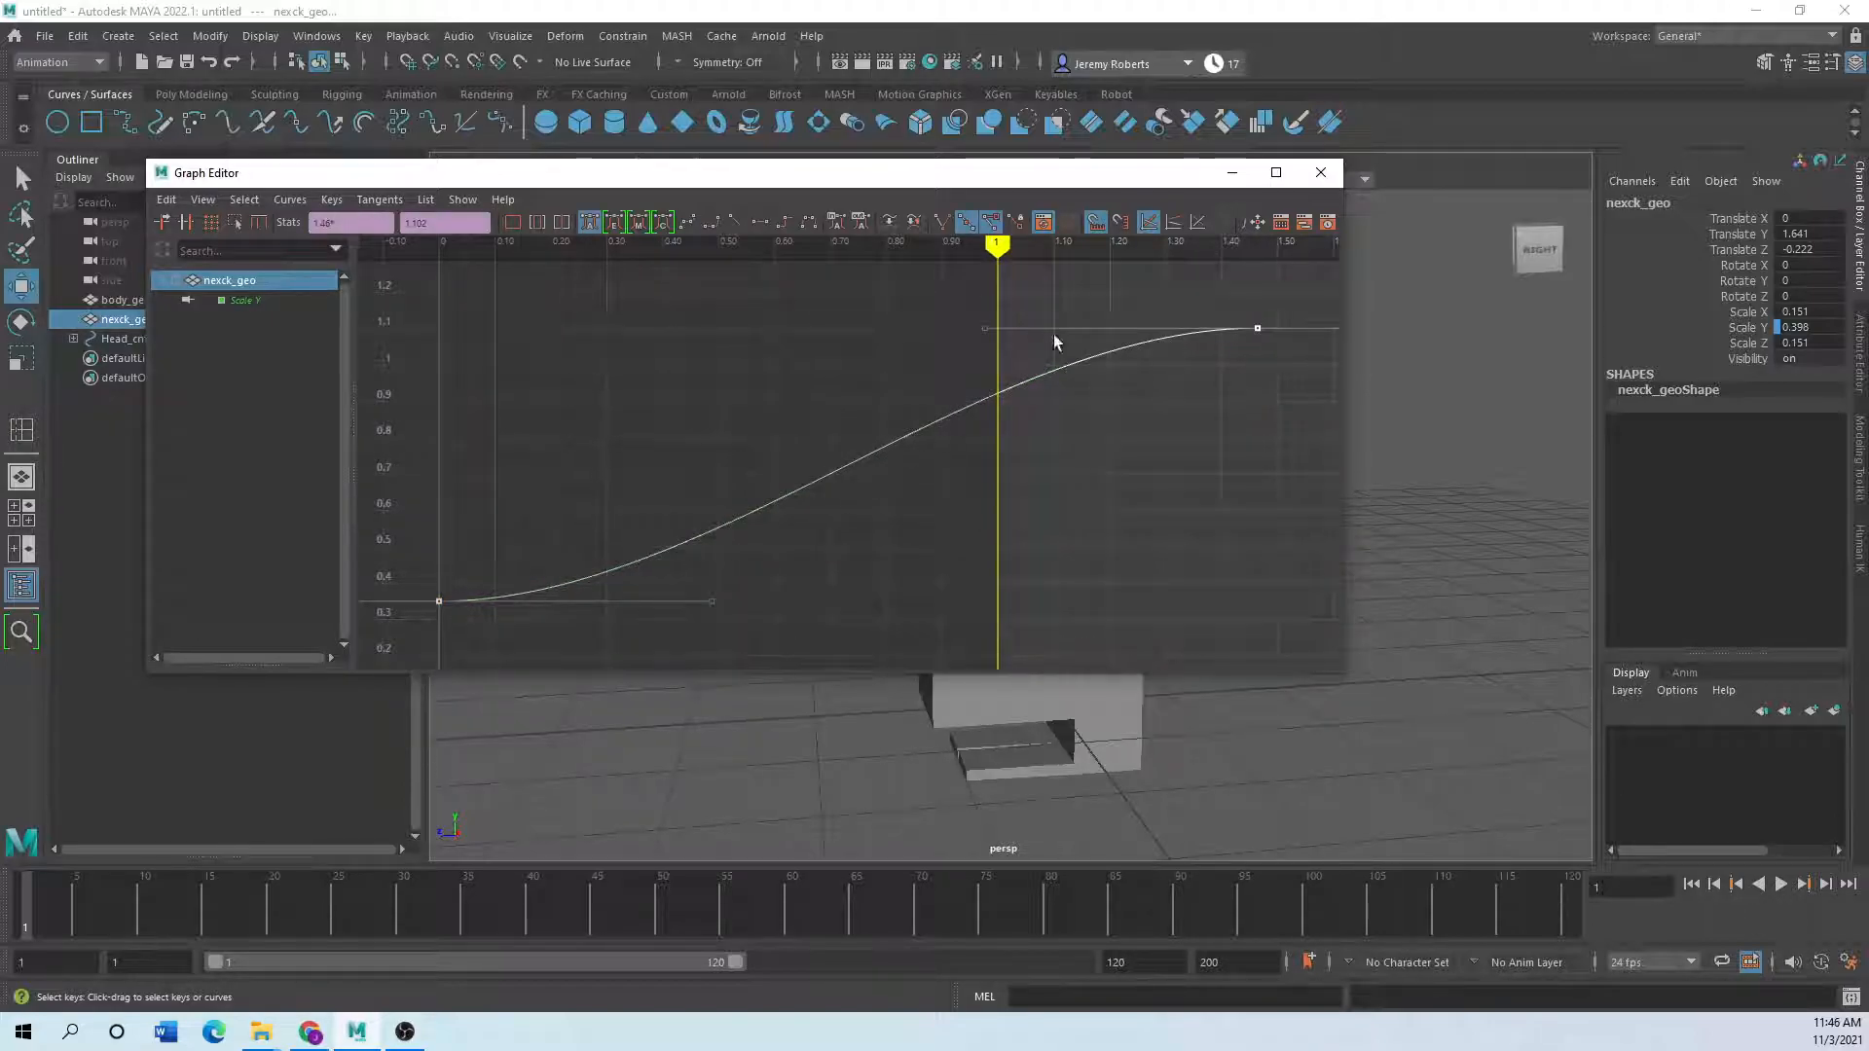
left_click(732, 220)
left_click_drag(751, 175, 598, 357)
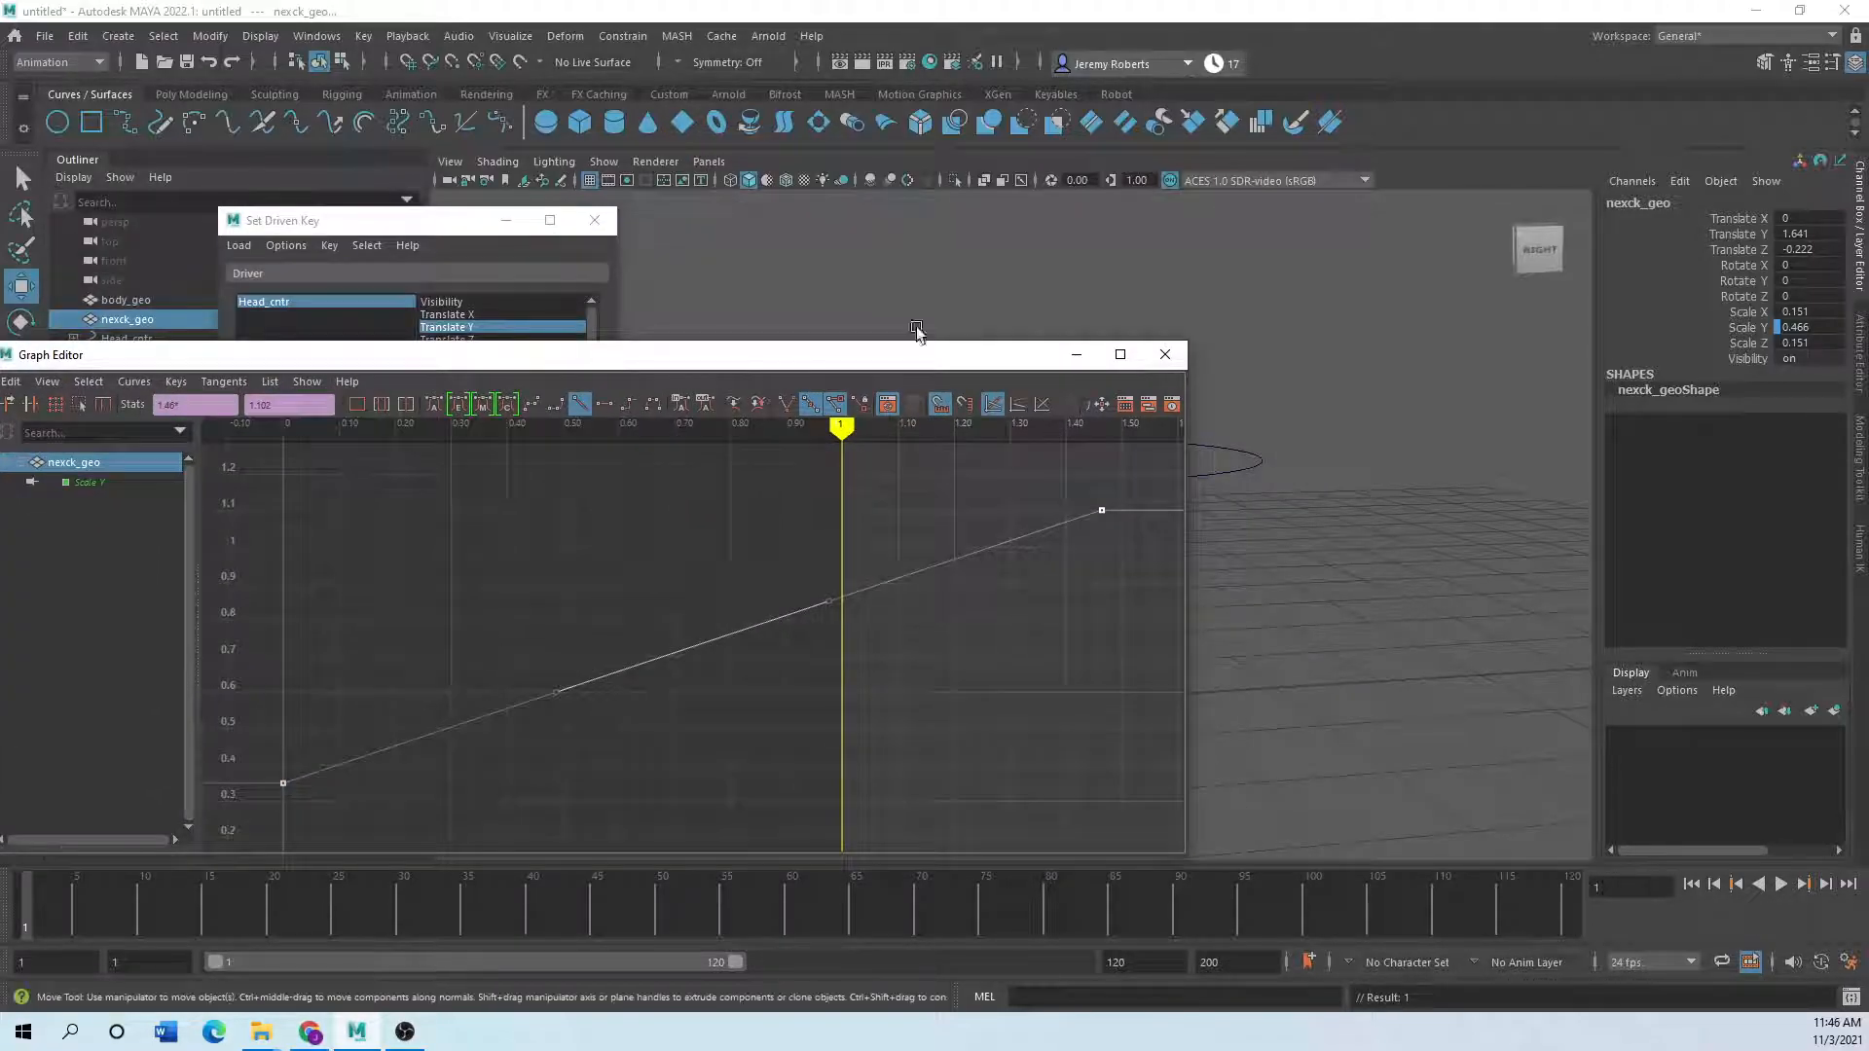
left_click(1165, 355)
- Test the neck stretch again by moving Head_cntr vertically, leaving it at about 0.164 in Translate Y
left_click(1255, 457)
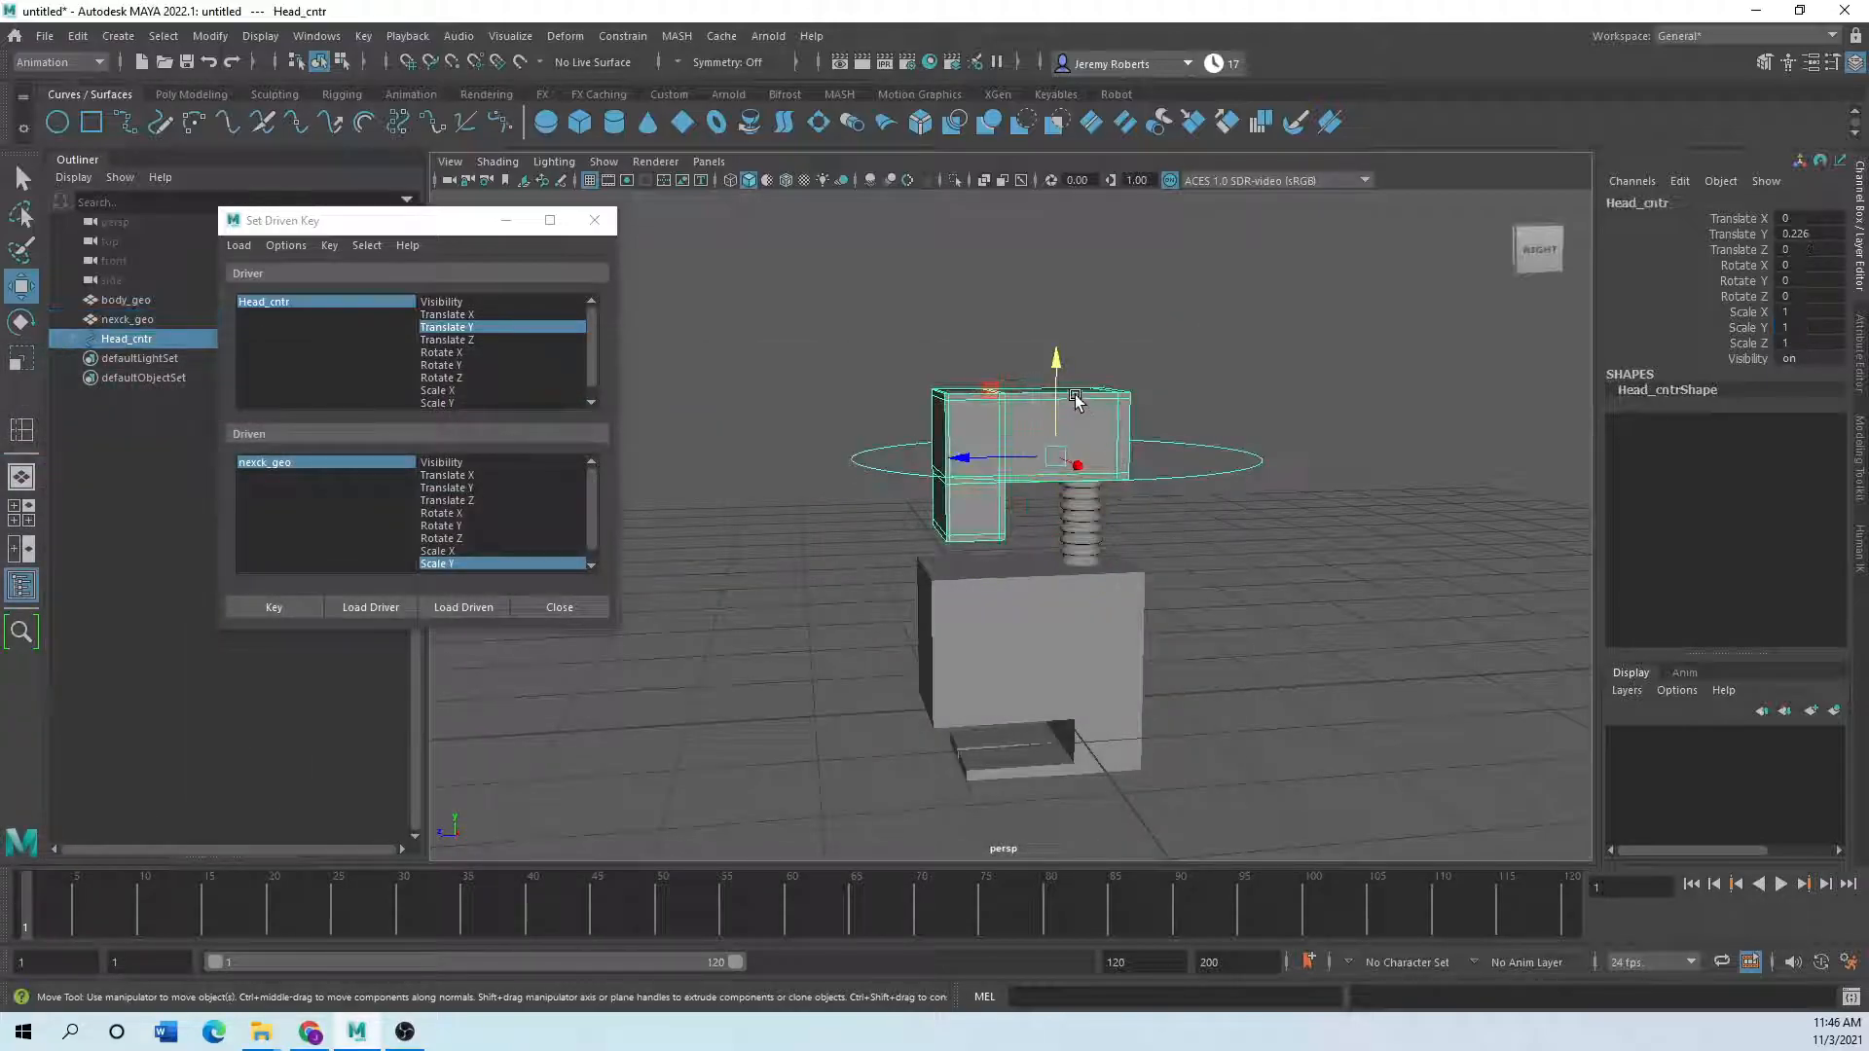
left_click_drag(1055, 391, 1018, 399)
- Test moving Head_cntr about 1.58 along Z and undo the move
left_click_drag(922, 658, 991, 651, "alt")
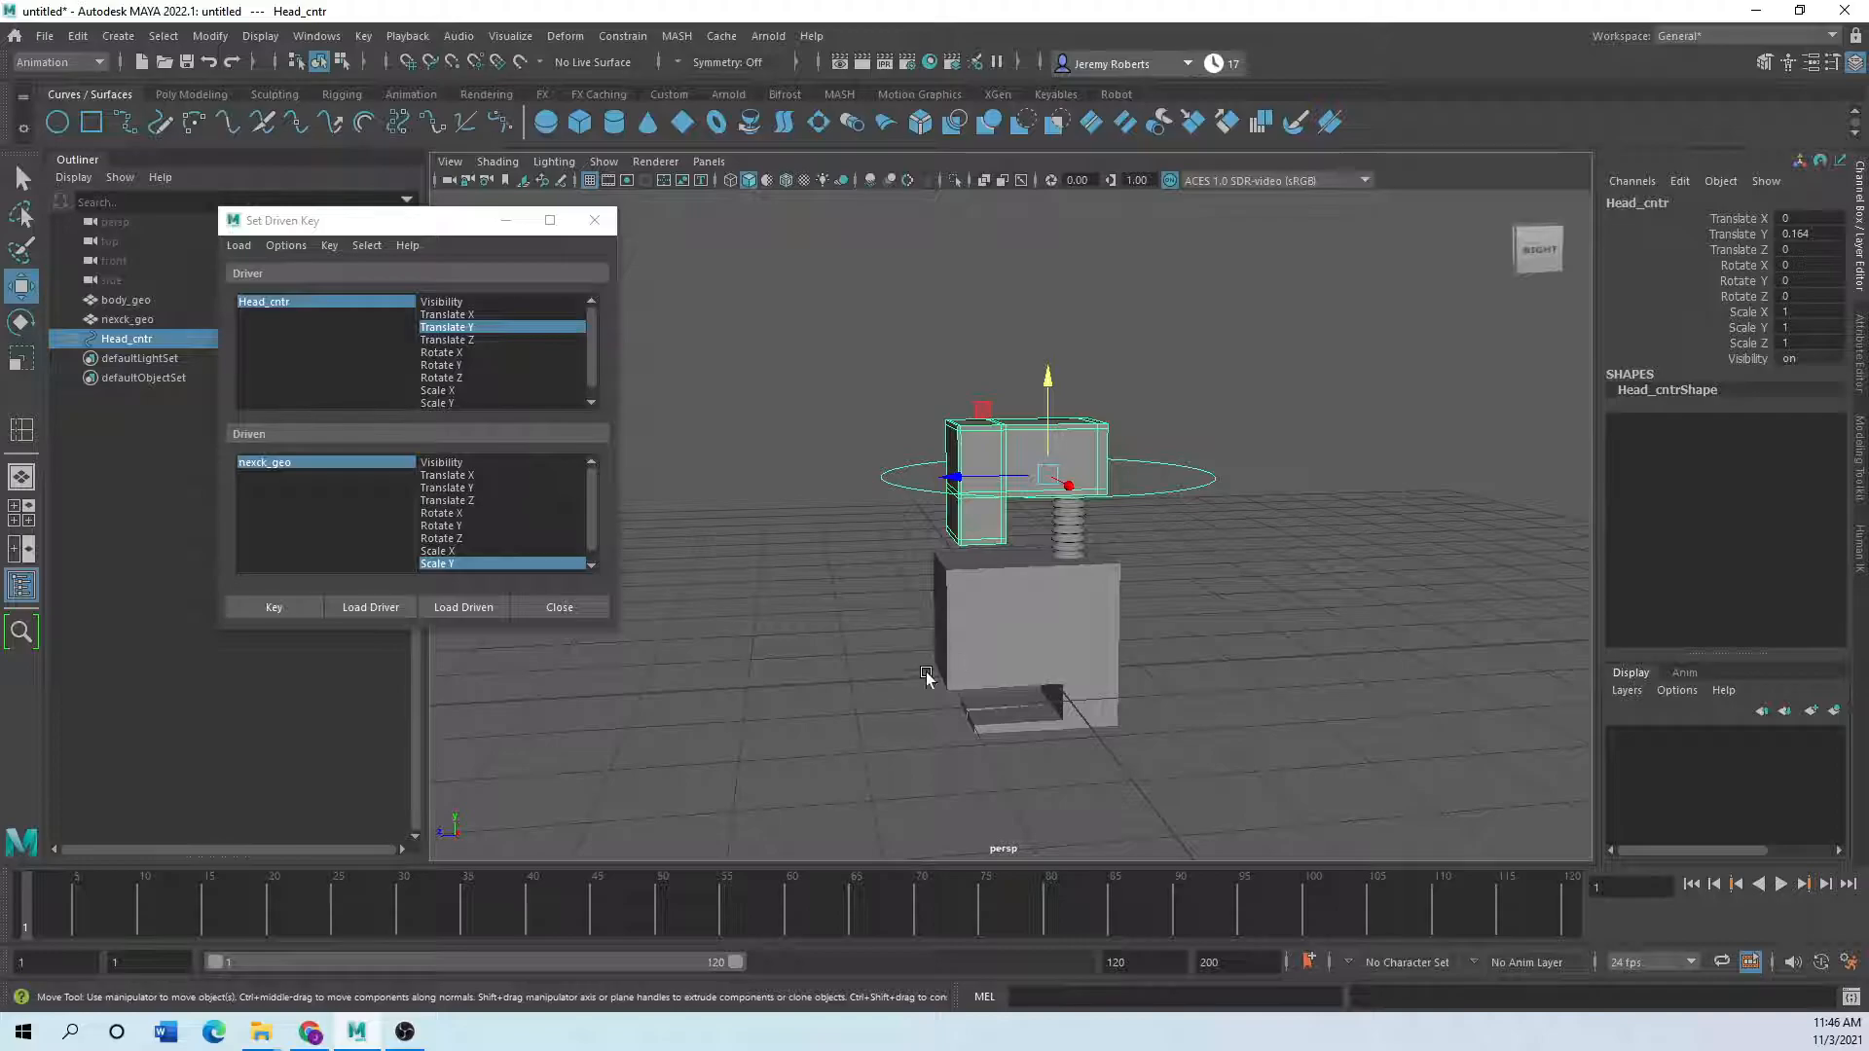
left_click_drag(947, 496, 889, 546)
key("ctrl+z")
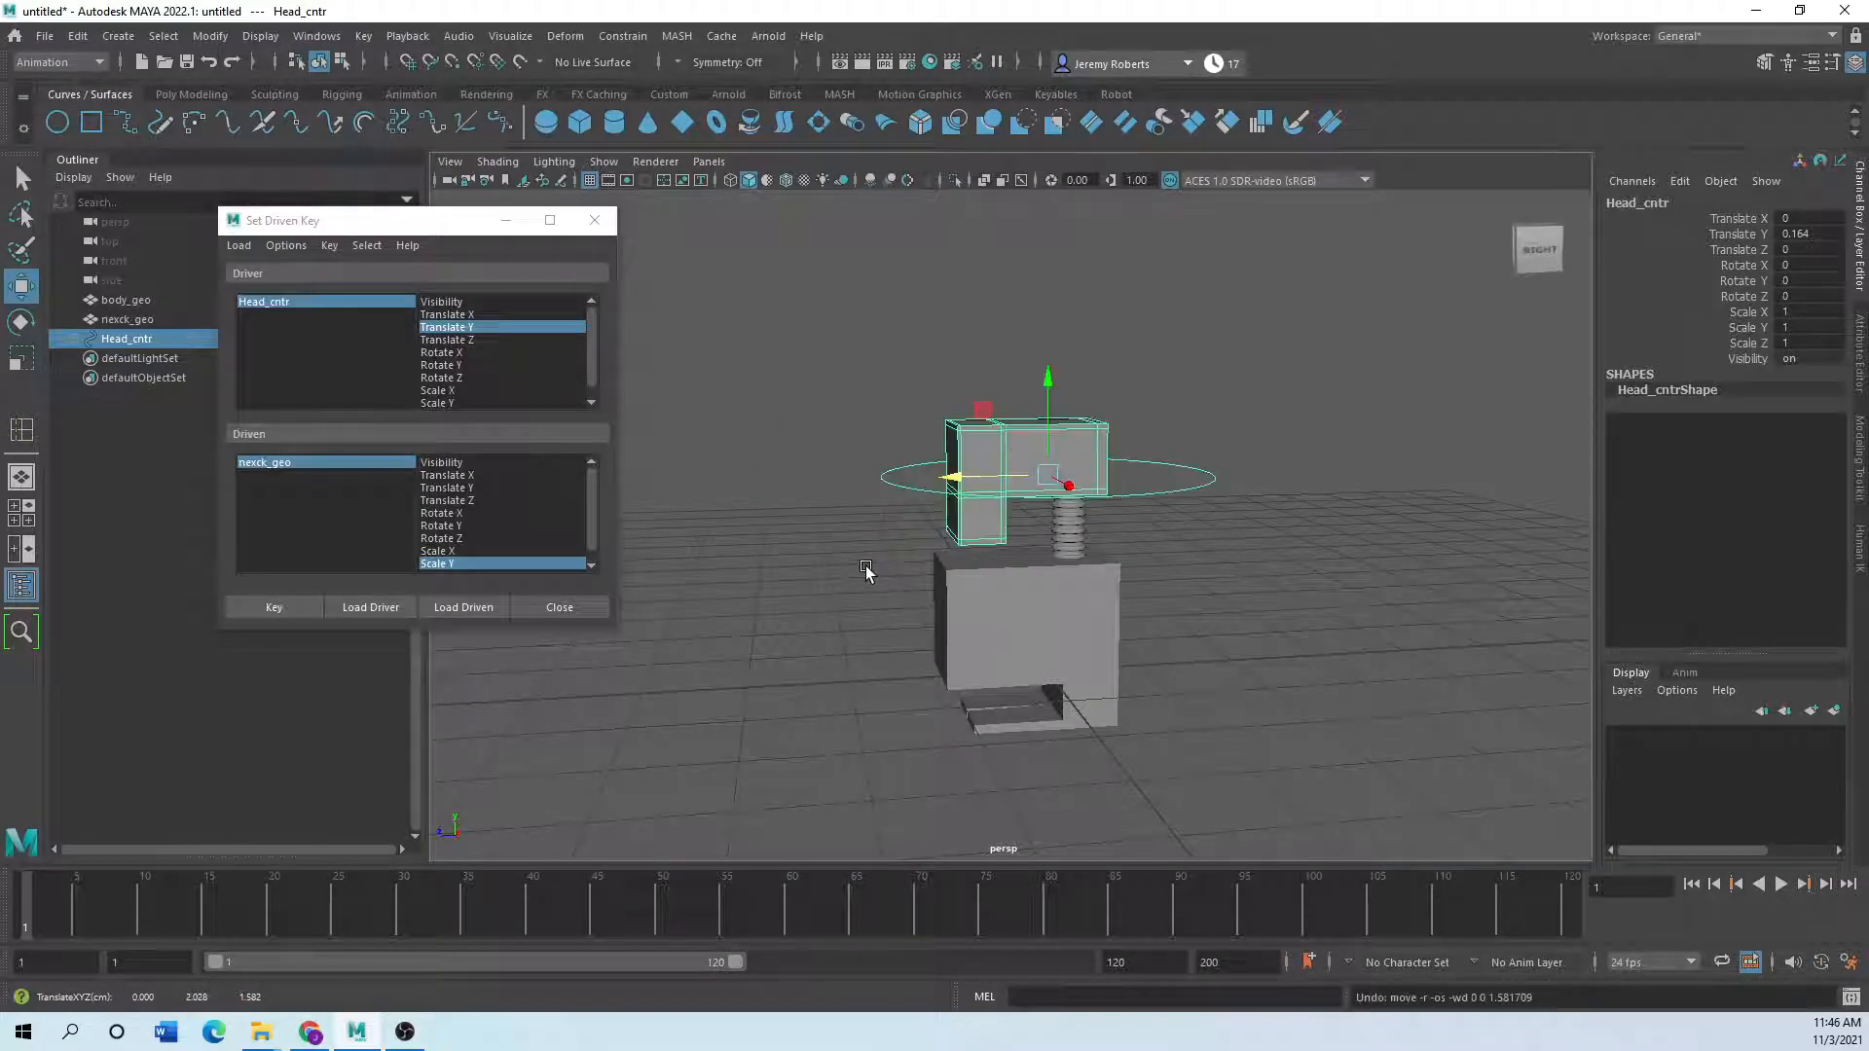
- Test rotating Head_cntr around X by about 2.16 and -1.49 degrees, undoing each rotation
left_click(20, 321)
left_click_drag(973, 426, 996, 475)
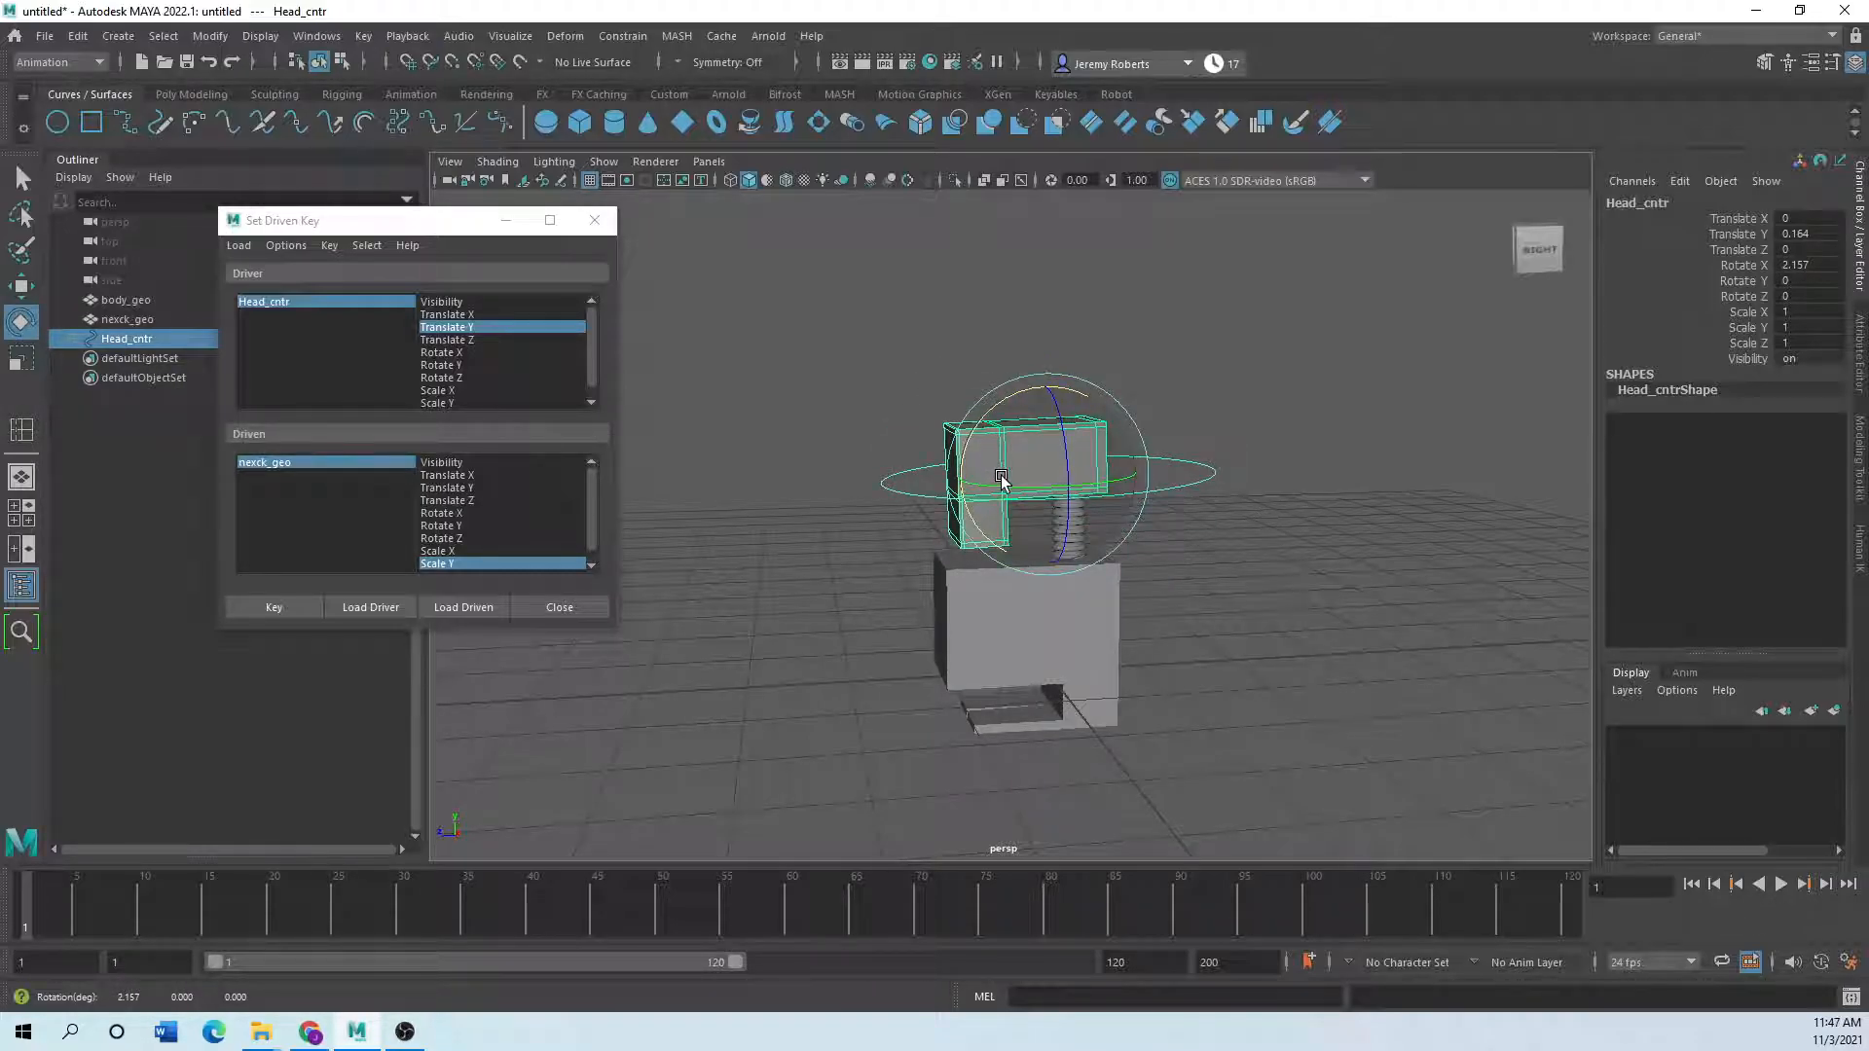
key("ctrl+z")
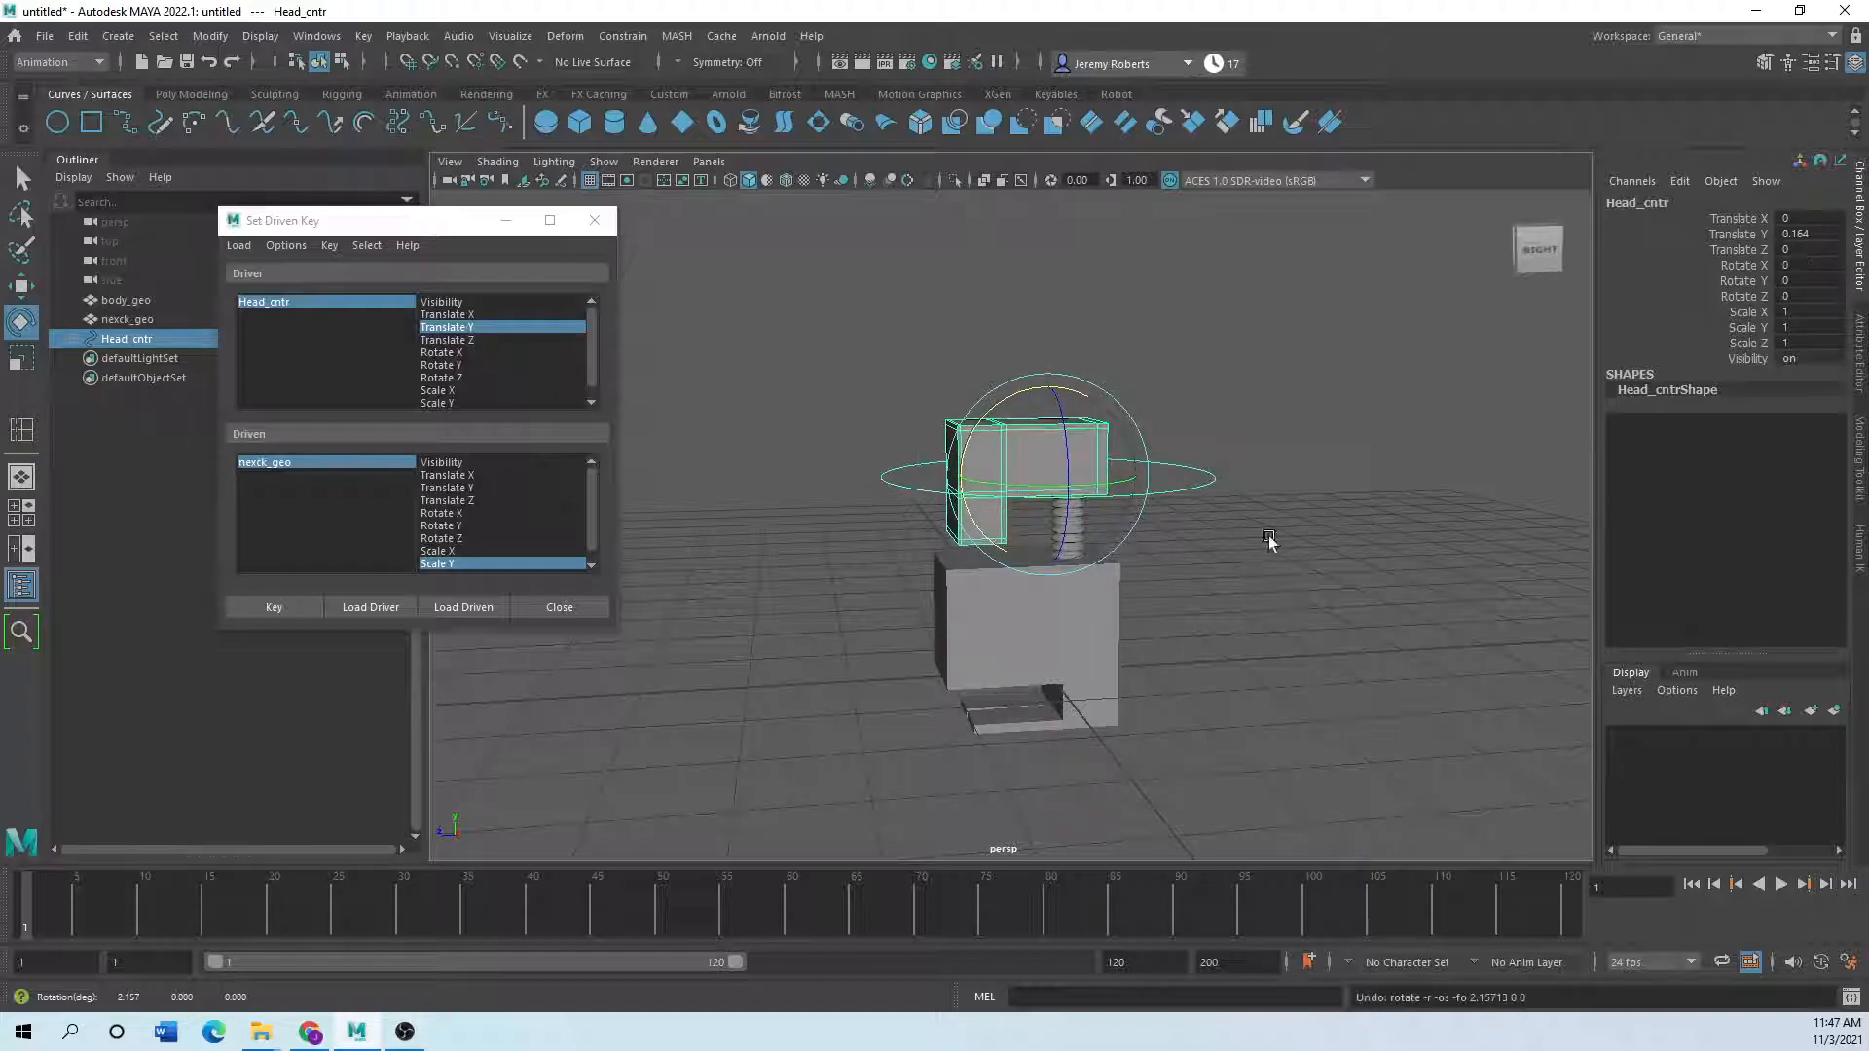
left_click(962, 457)
left_click_drag(961, 457, 1095, 506)
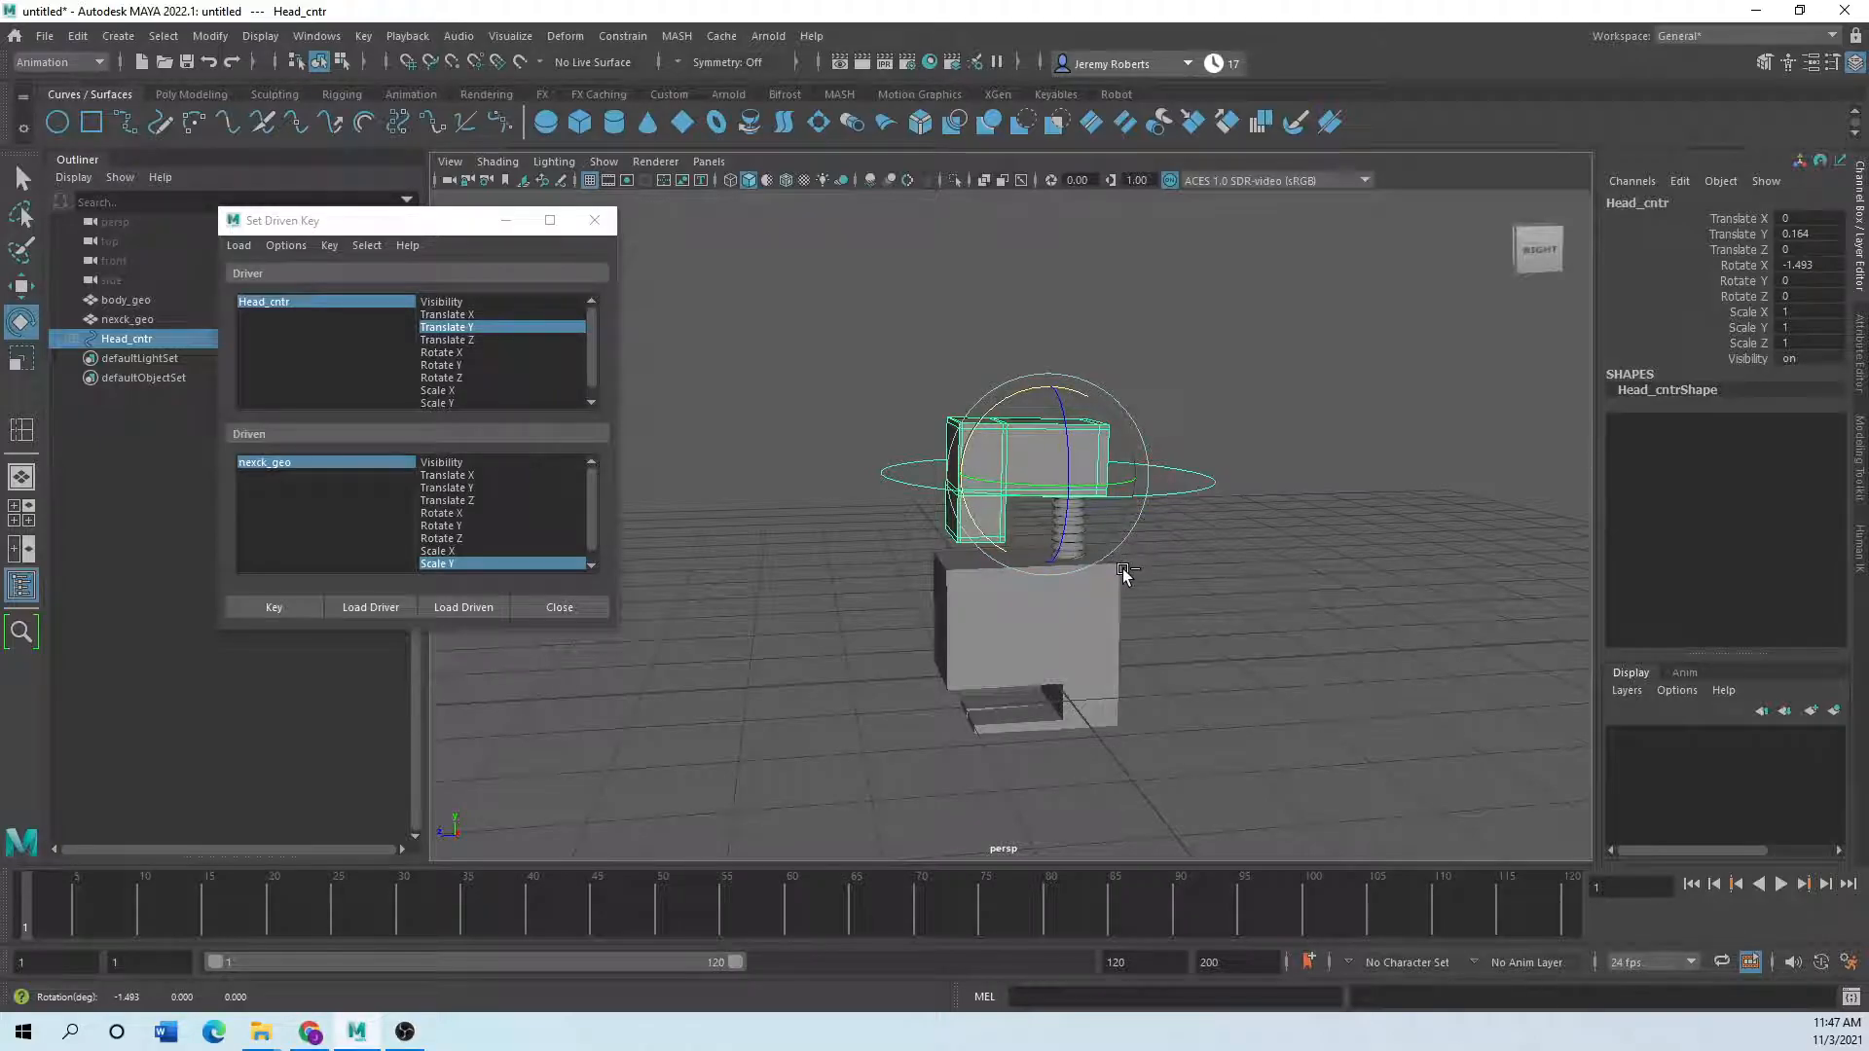
key("ctrl+z")
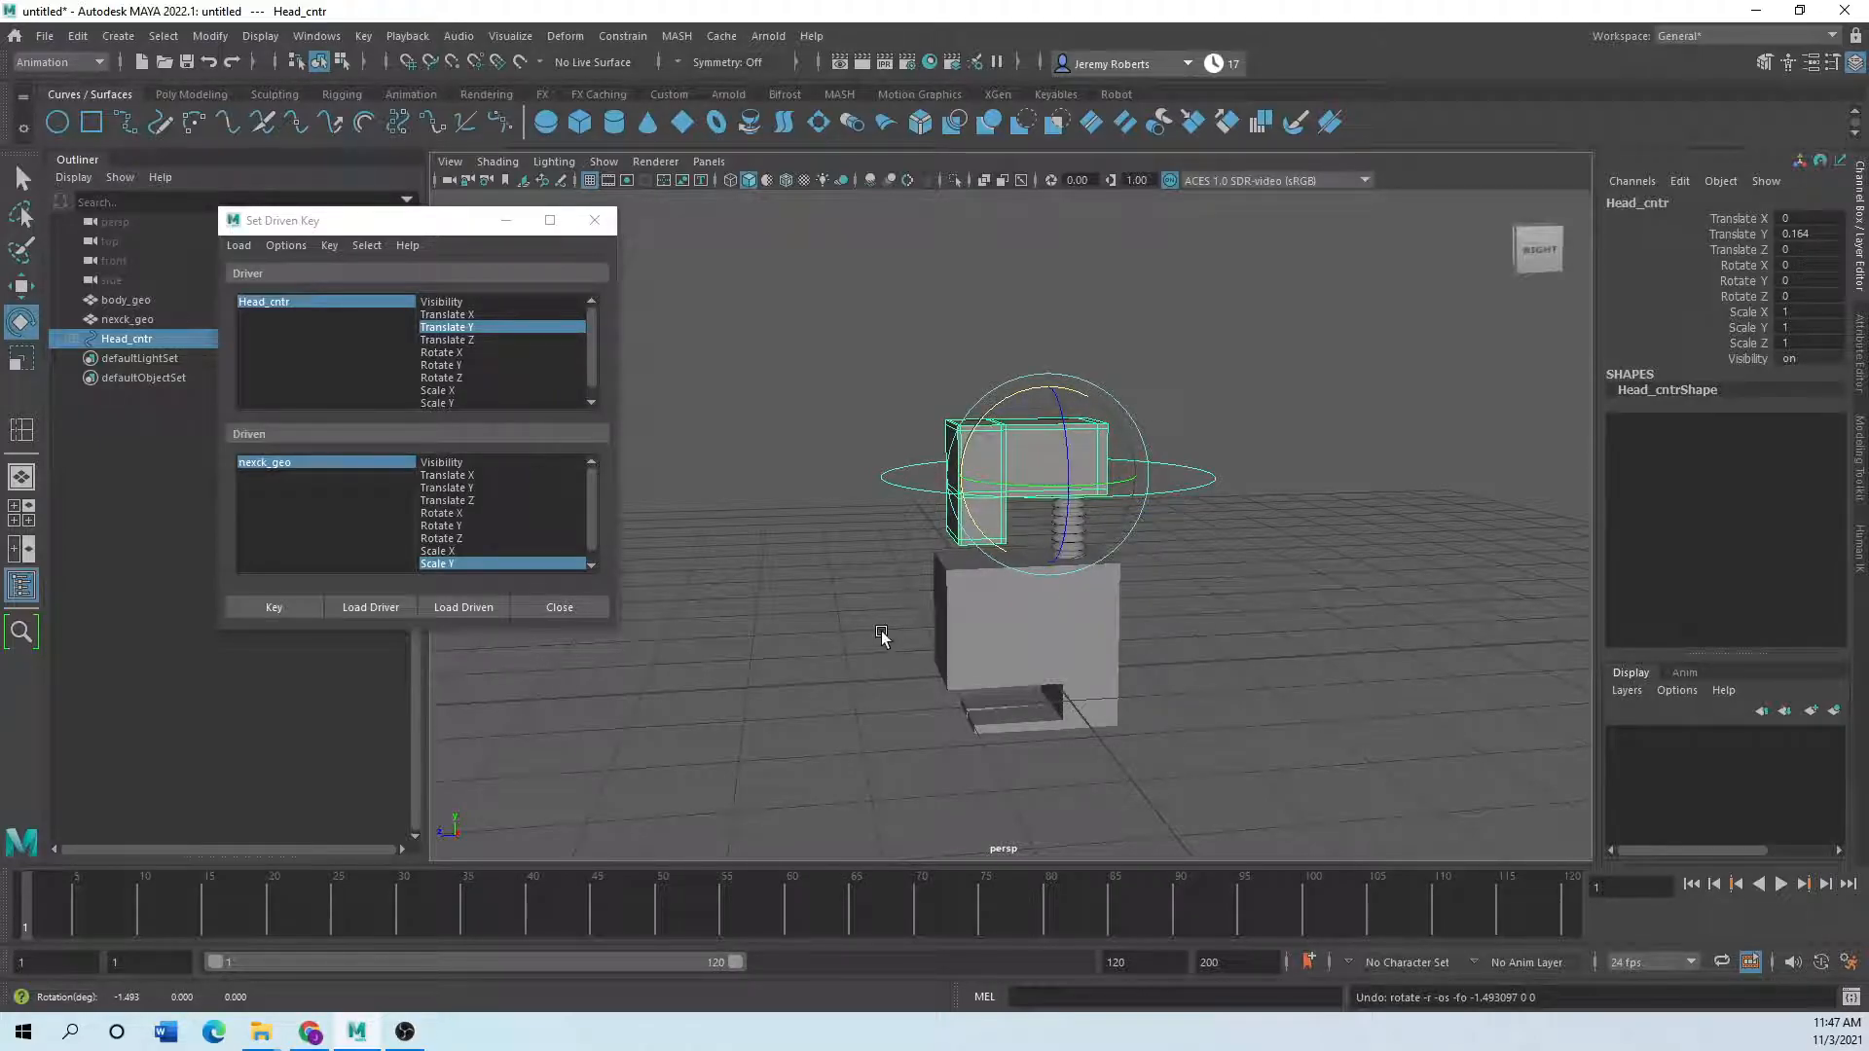
- Create a NURBS circle, scale it uniformly to about 1.885, and raise it around the body to about 0.526 in Y
scroll(886, 622, "up", 2)
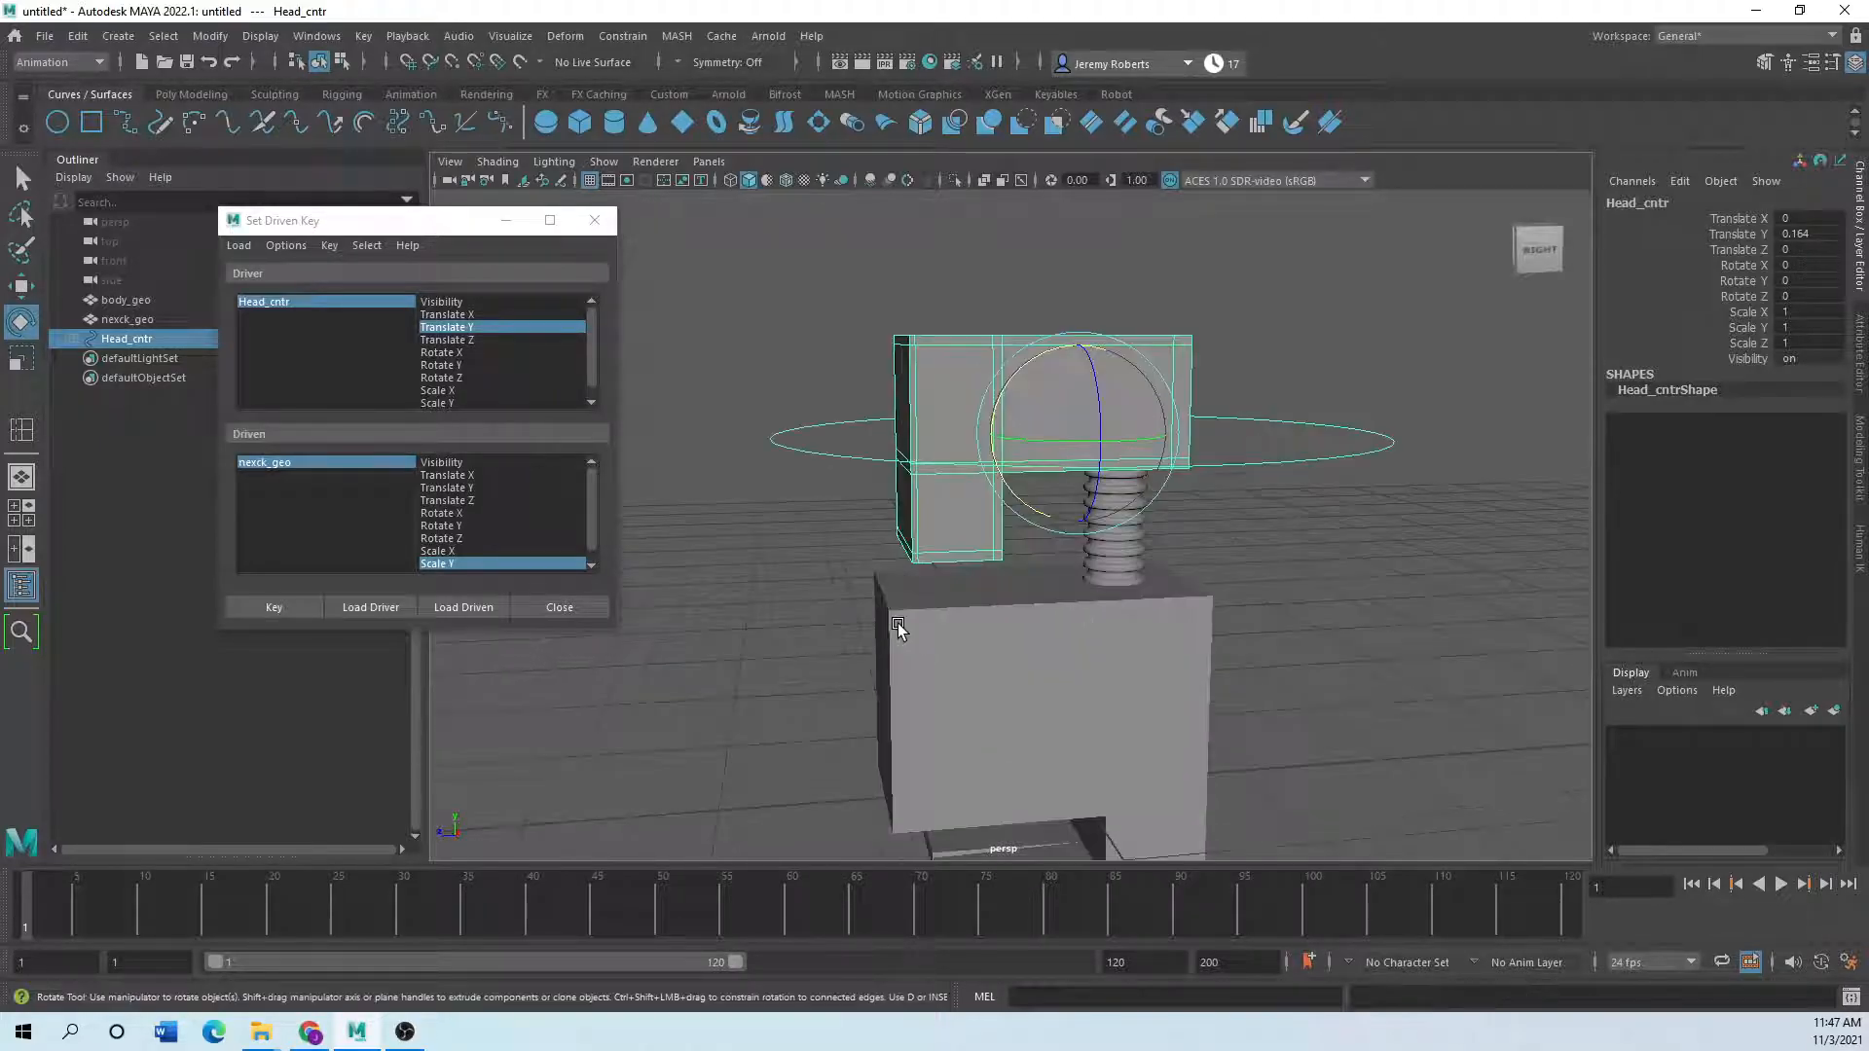
left_click(58, 120)
key("r")
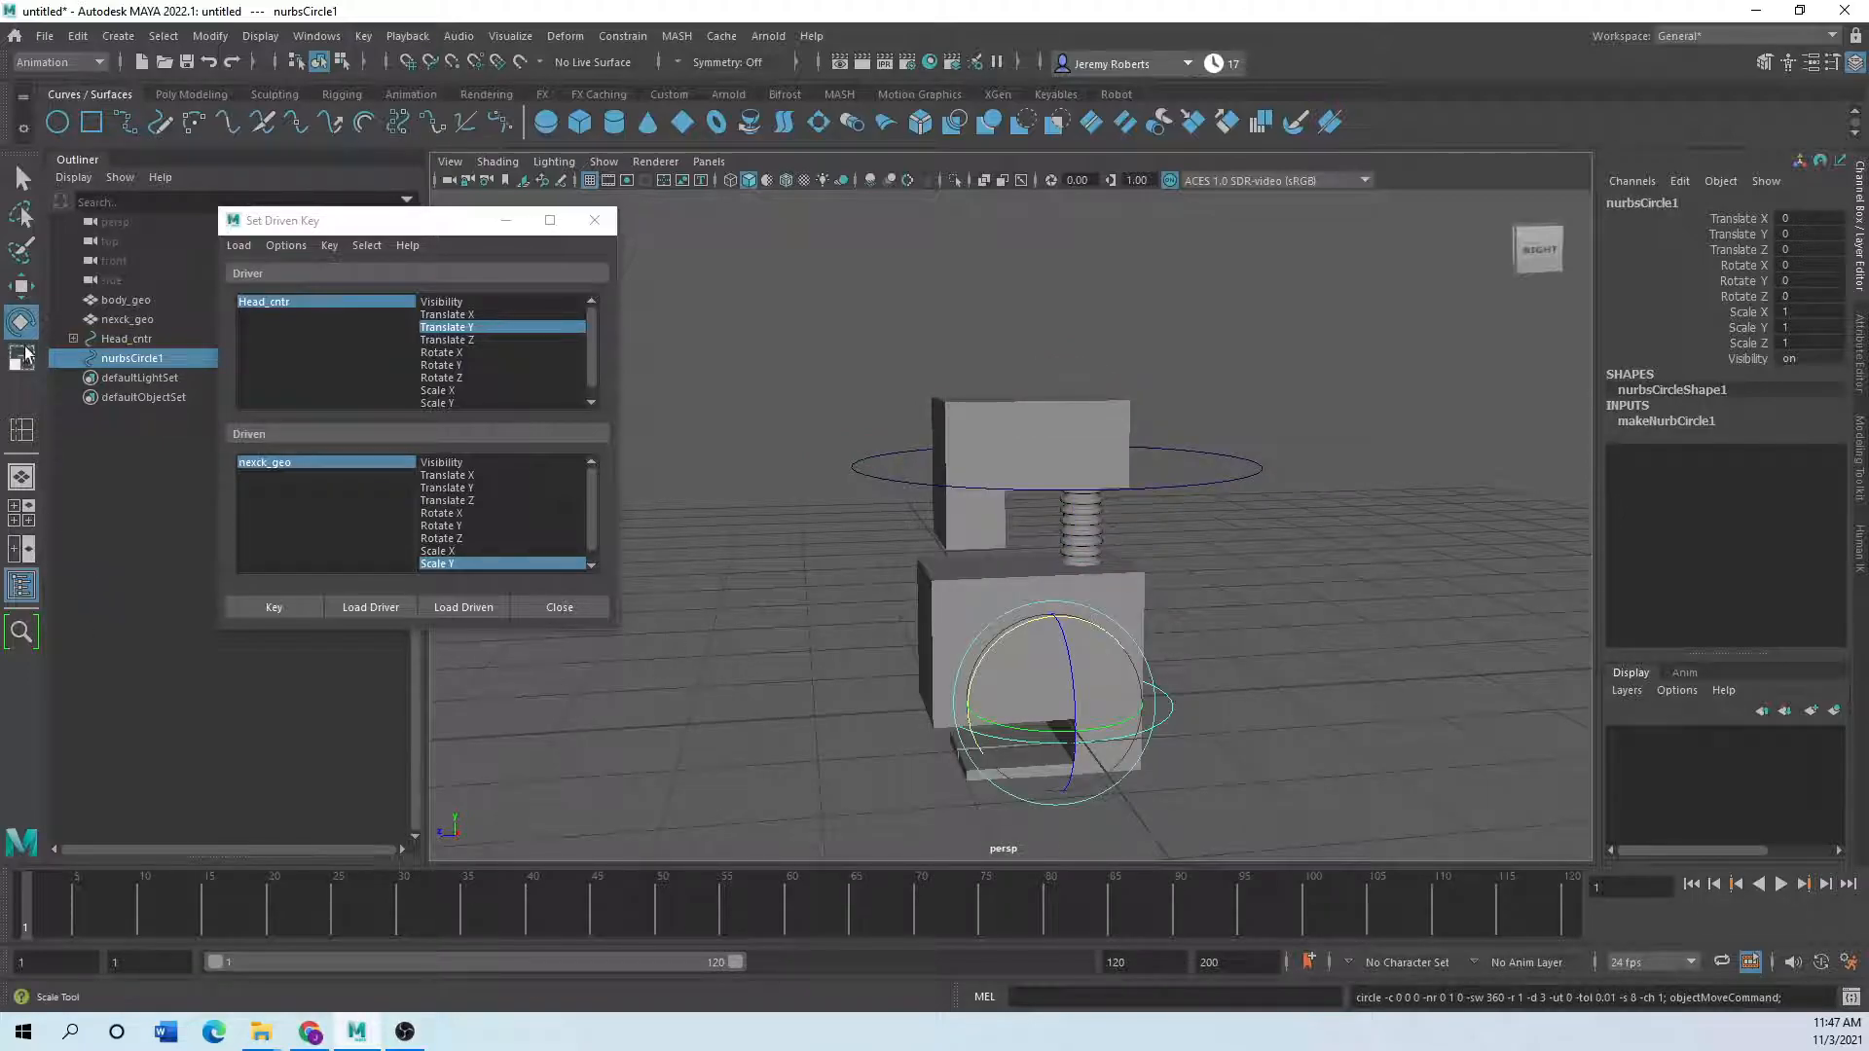
left_click_drag(1059, 708, 1222, 718)
left_click(15, 286)
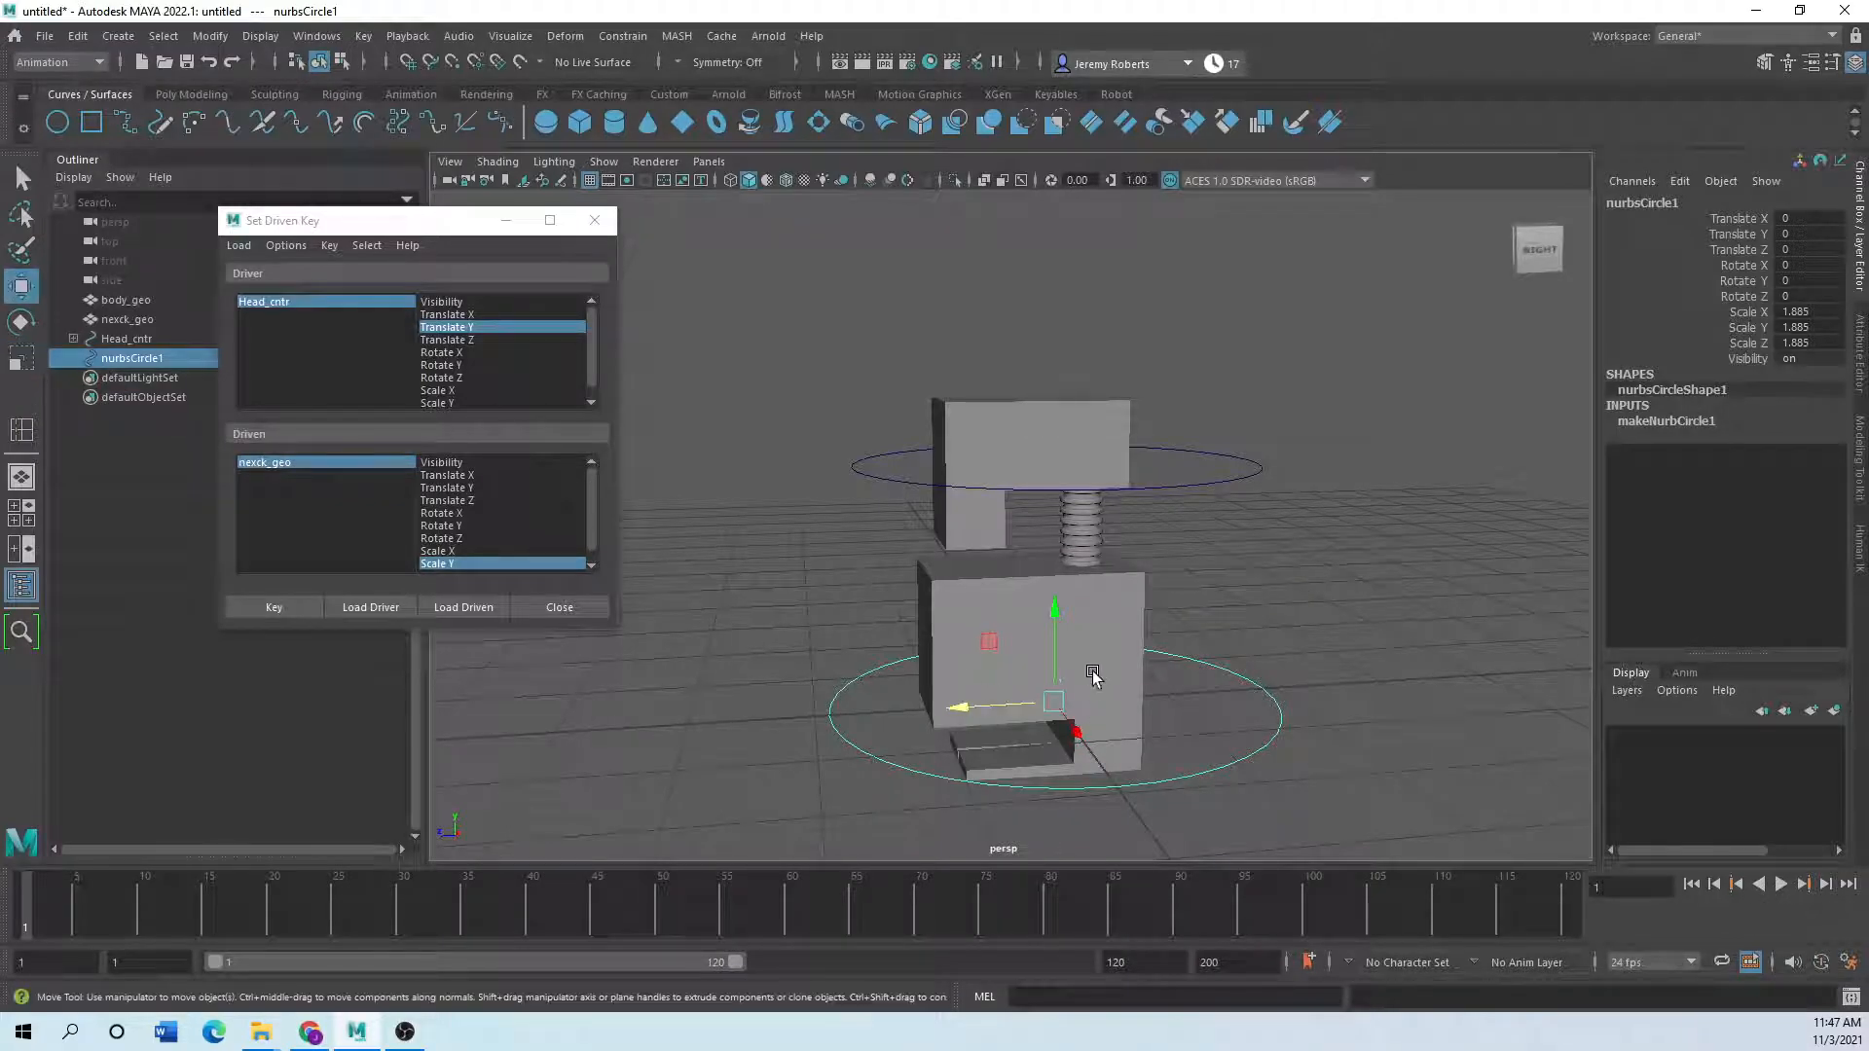
left_click_drag(1054, 643, 1054, 584)
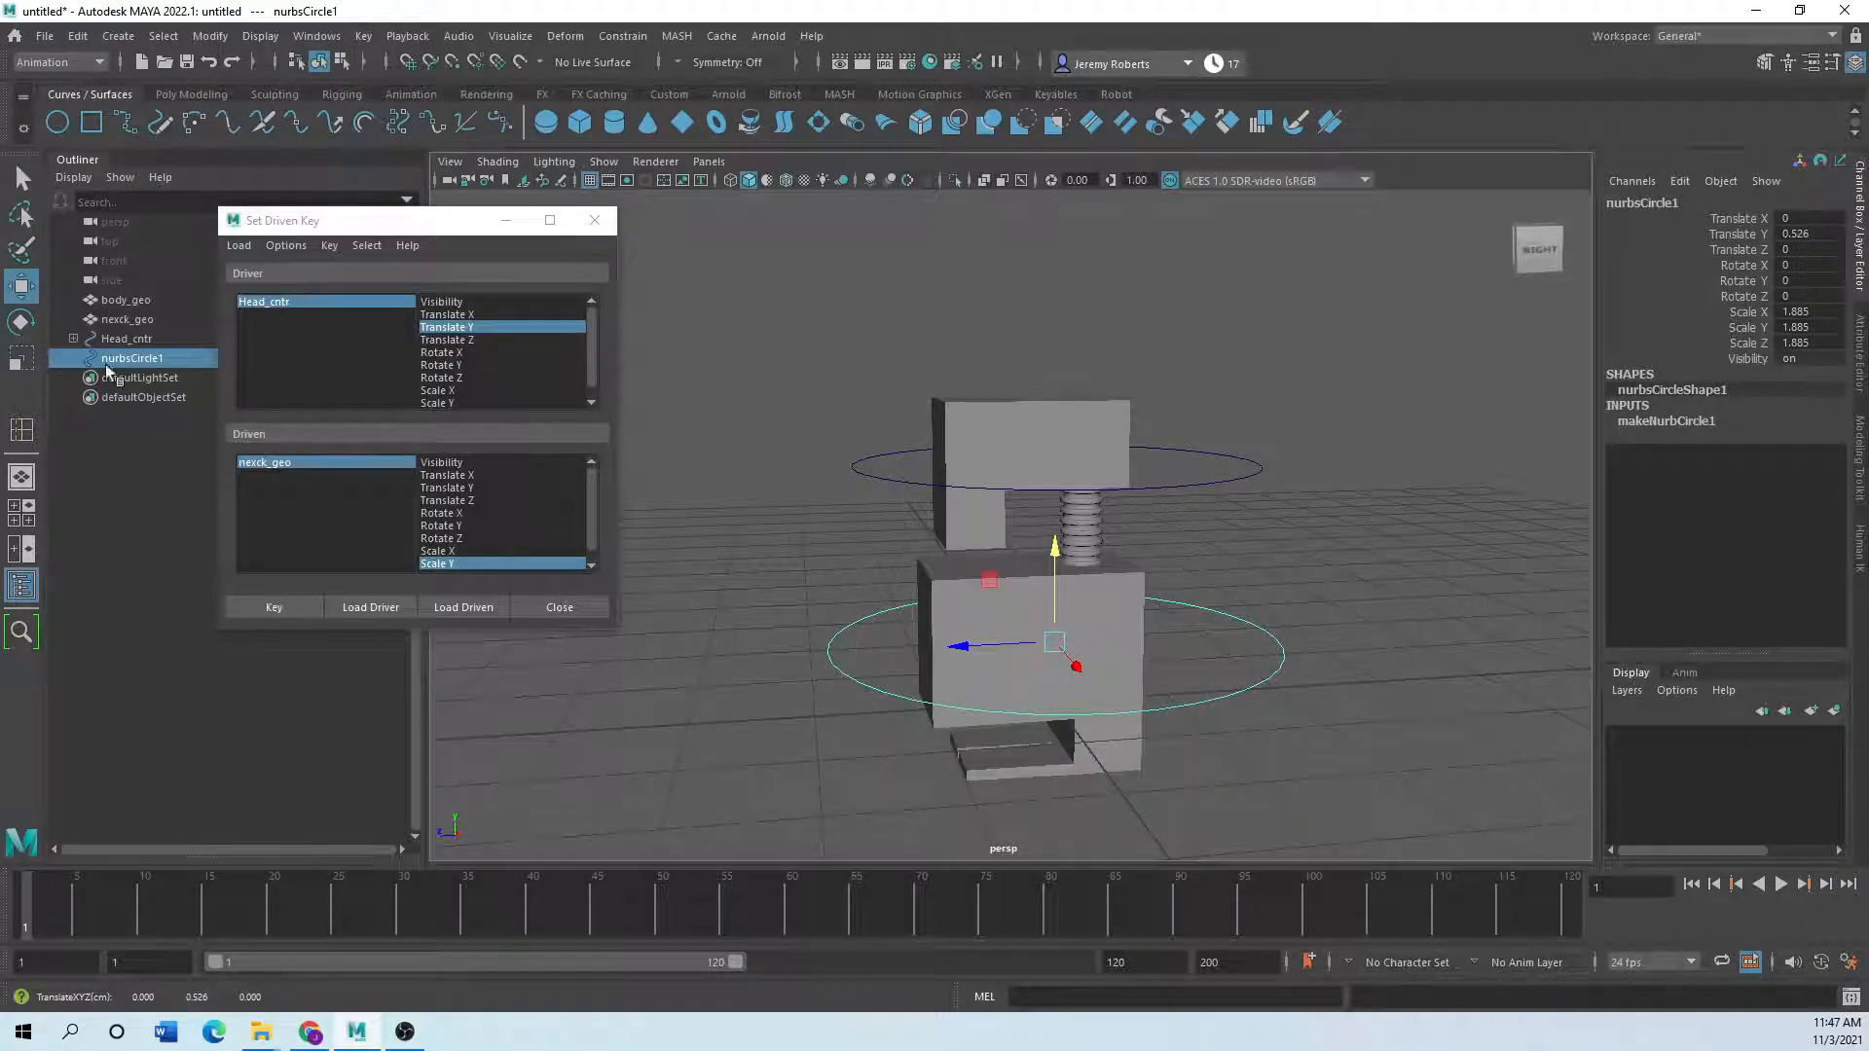
- Rename the new circle Body_cntr and close the Set Driven Key window
double_click(166, 359)
type("Body_cntr")
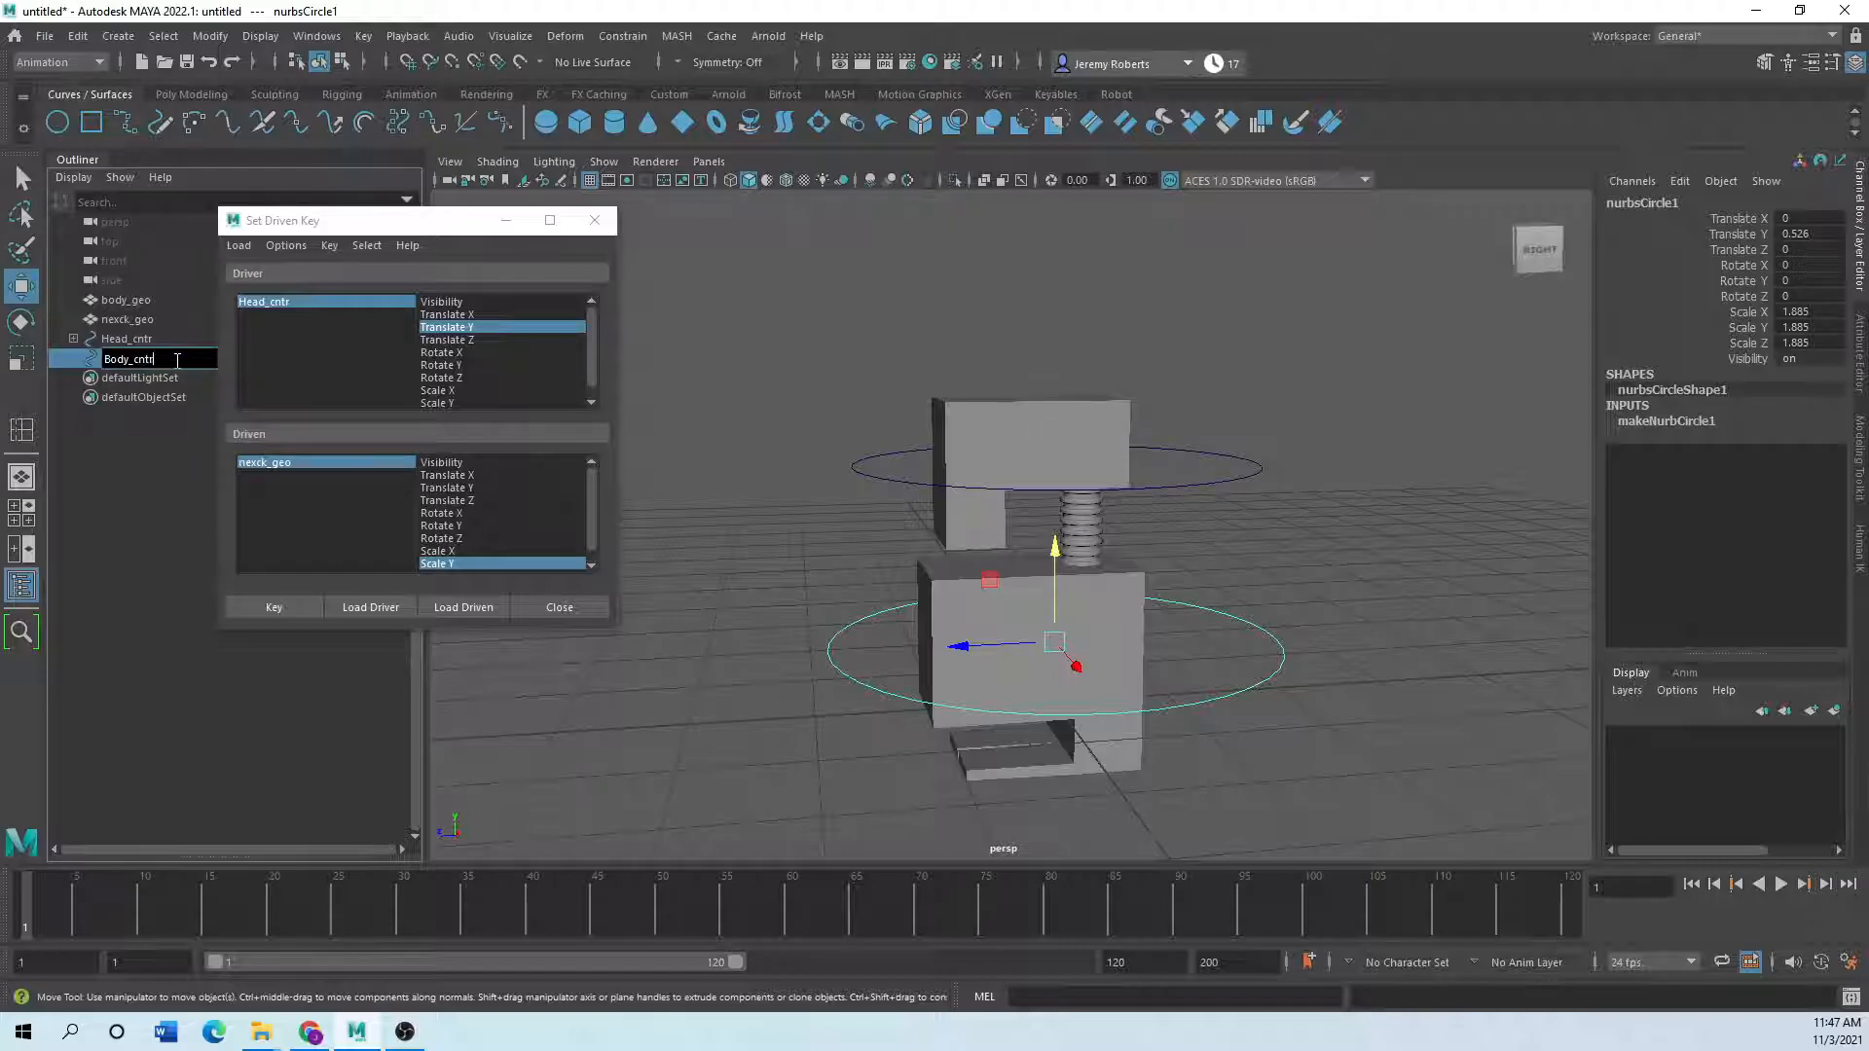
left_click(705, 638)
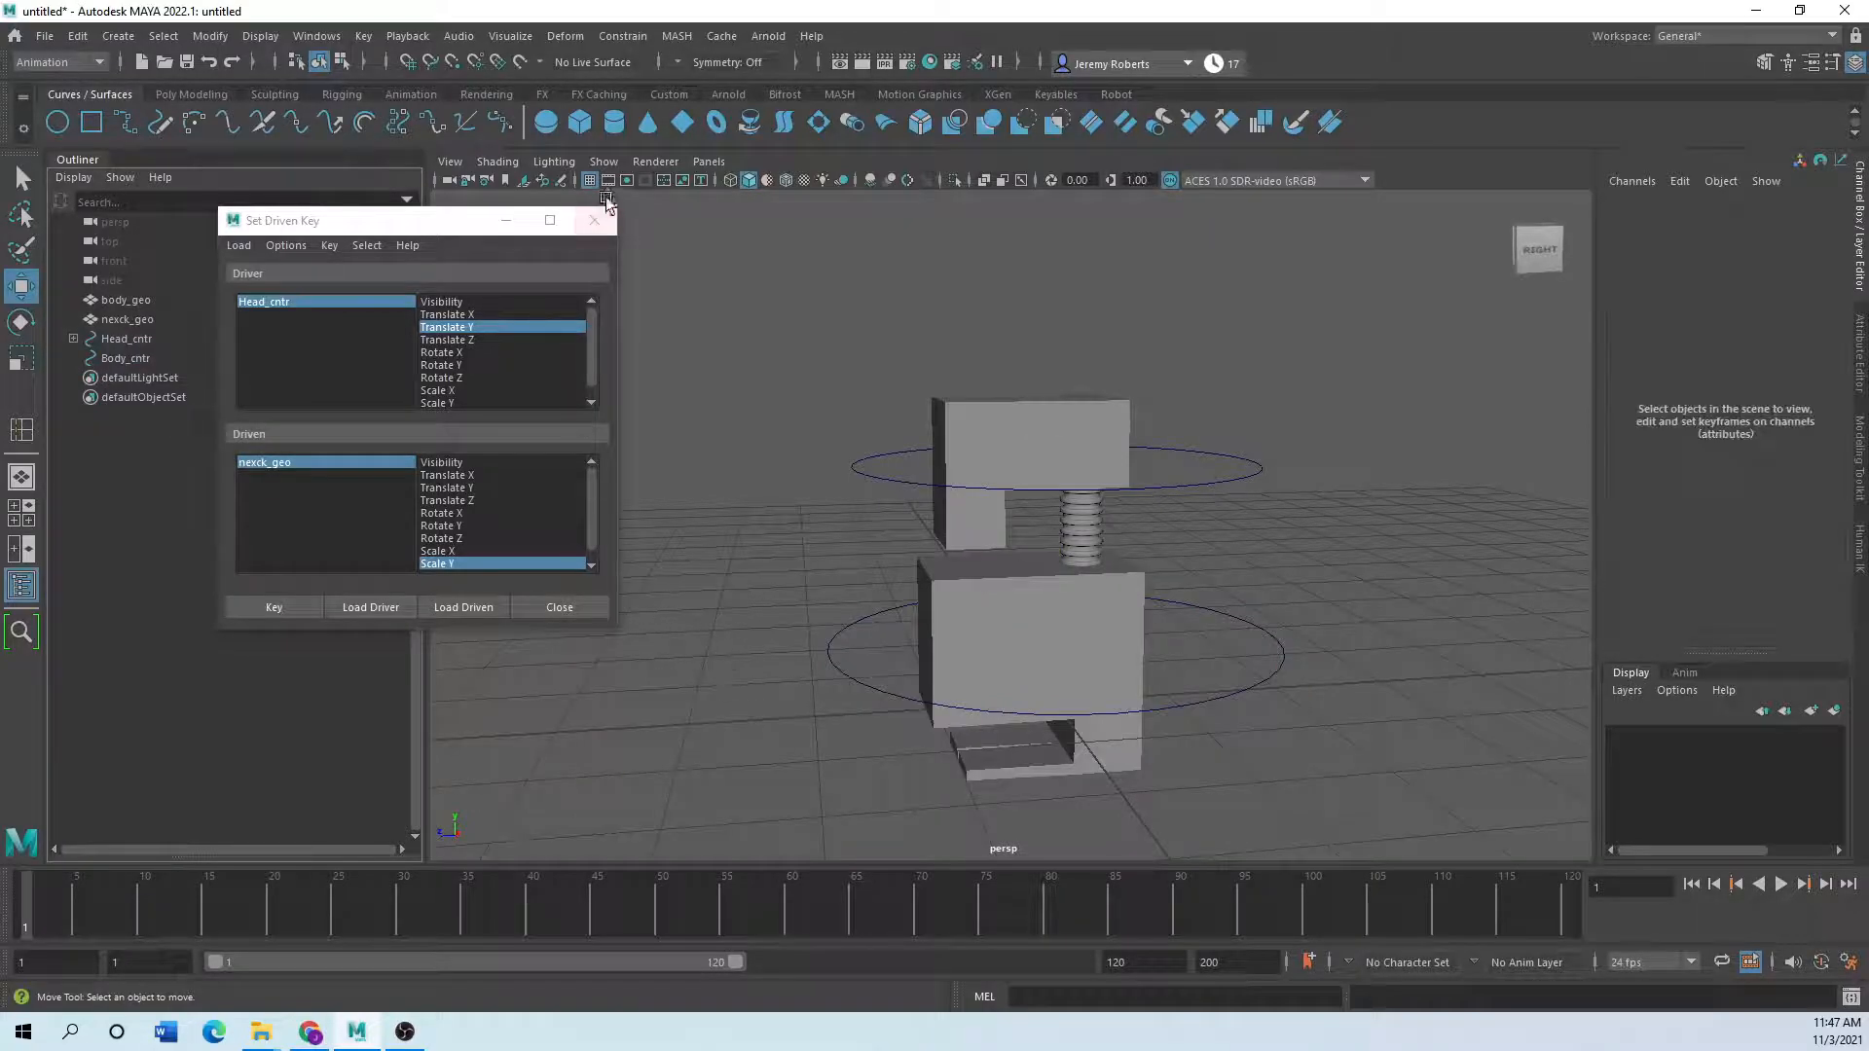
left_click(594, 220)
- Delete Body_cntr's construction history and freeze its transformations
scroll(805, 613, "down", 4)
scroll(860, 573, "up", 8)
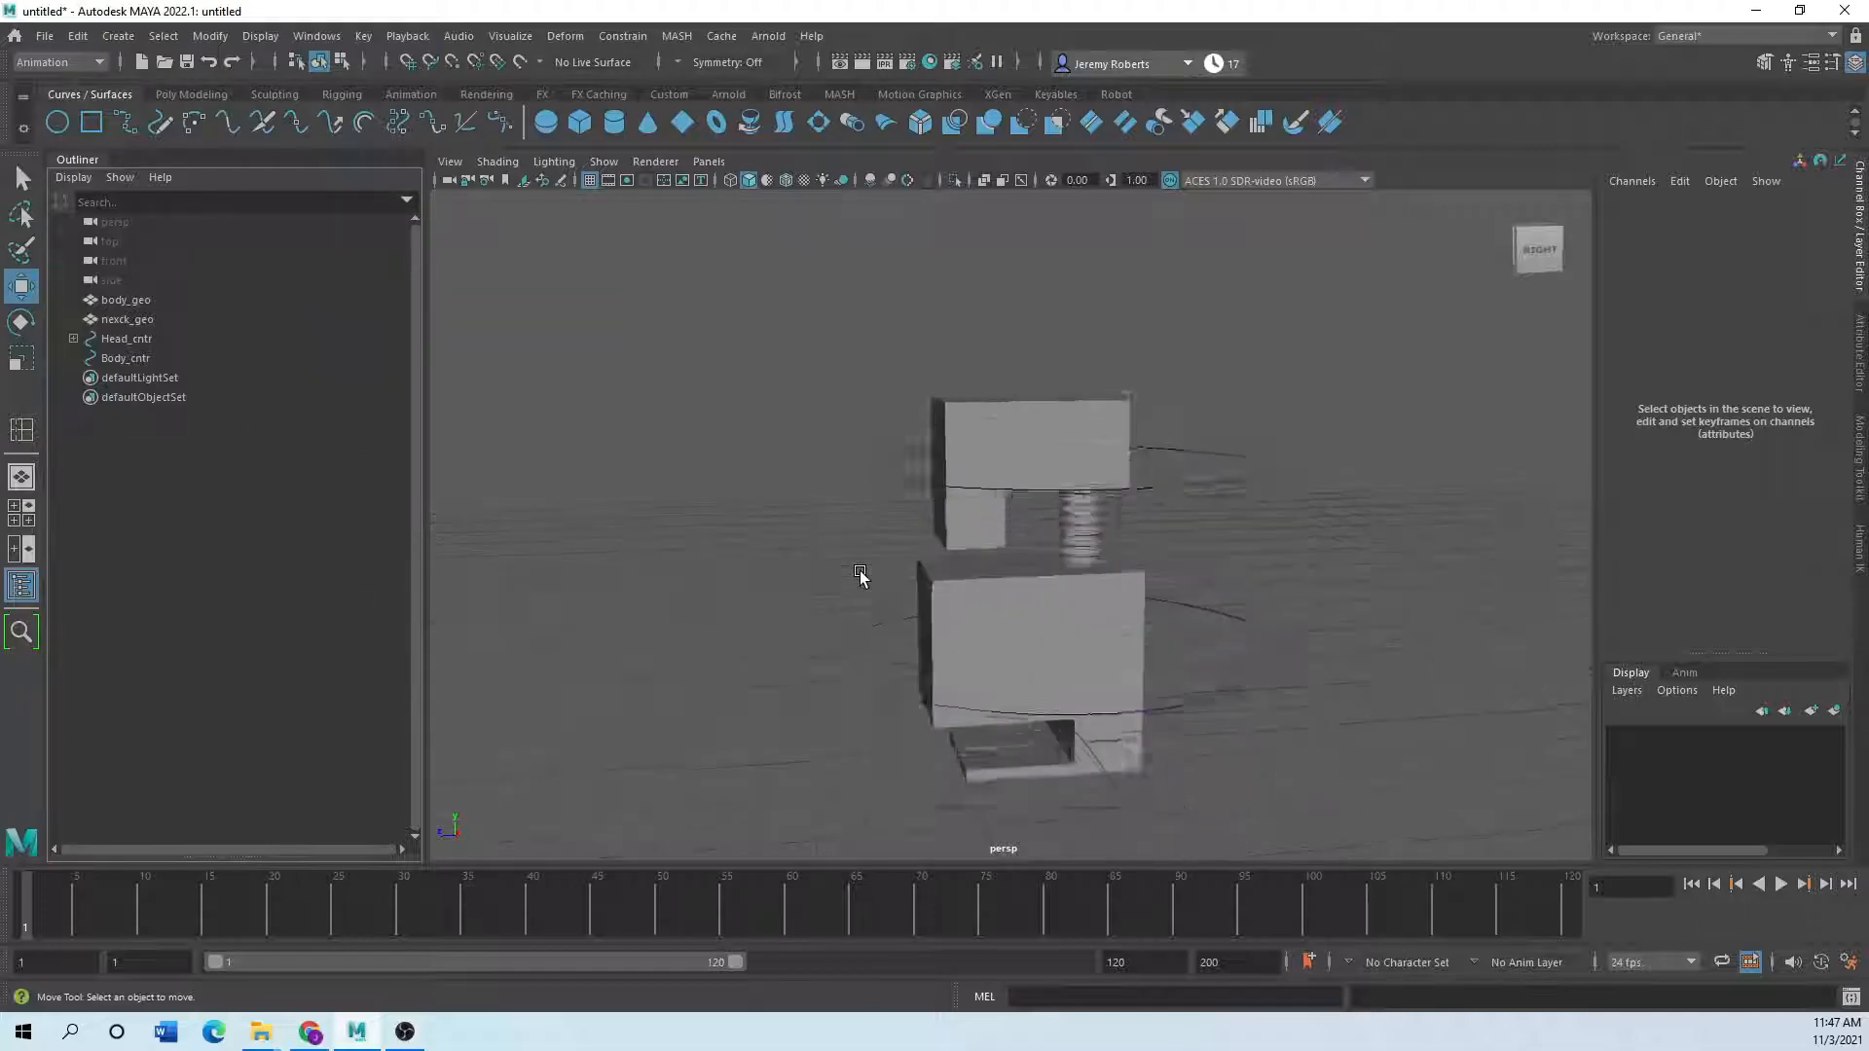
scroll(846, 590, "down", 3)
left_click(818, 453)
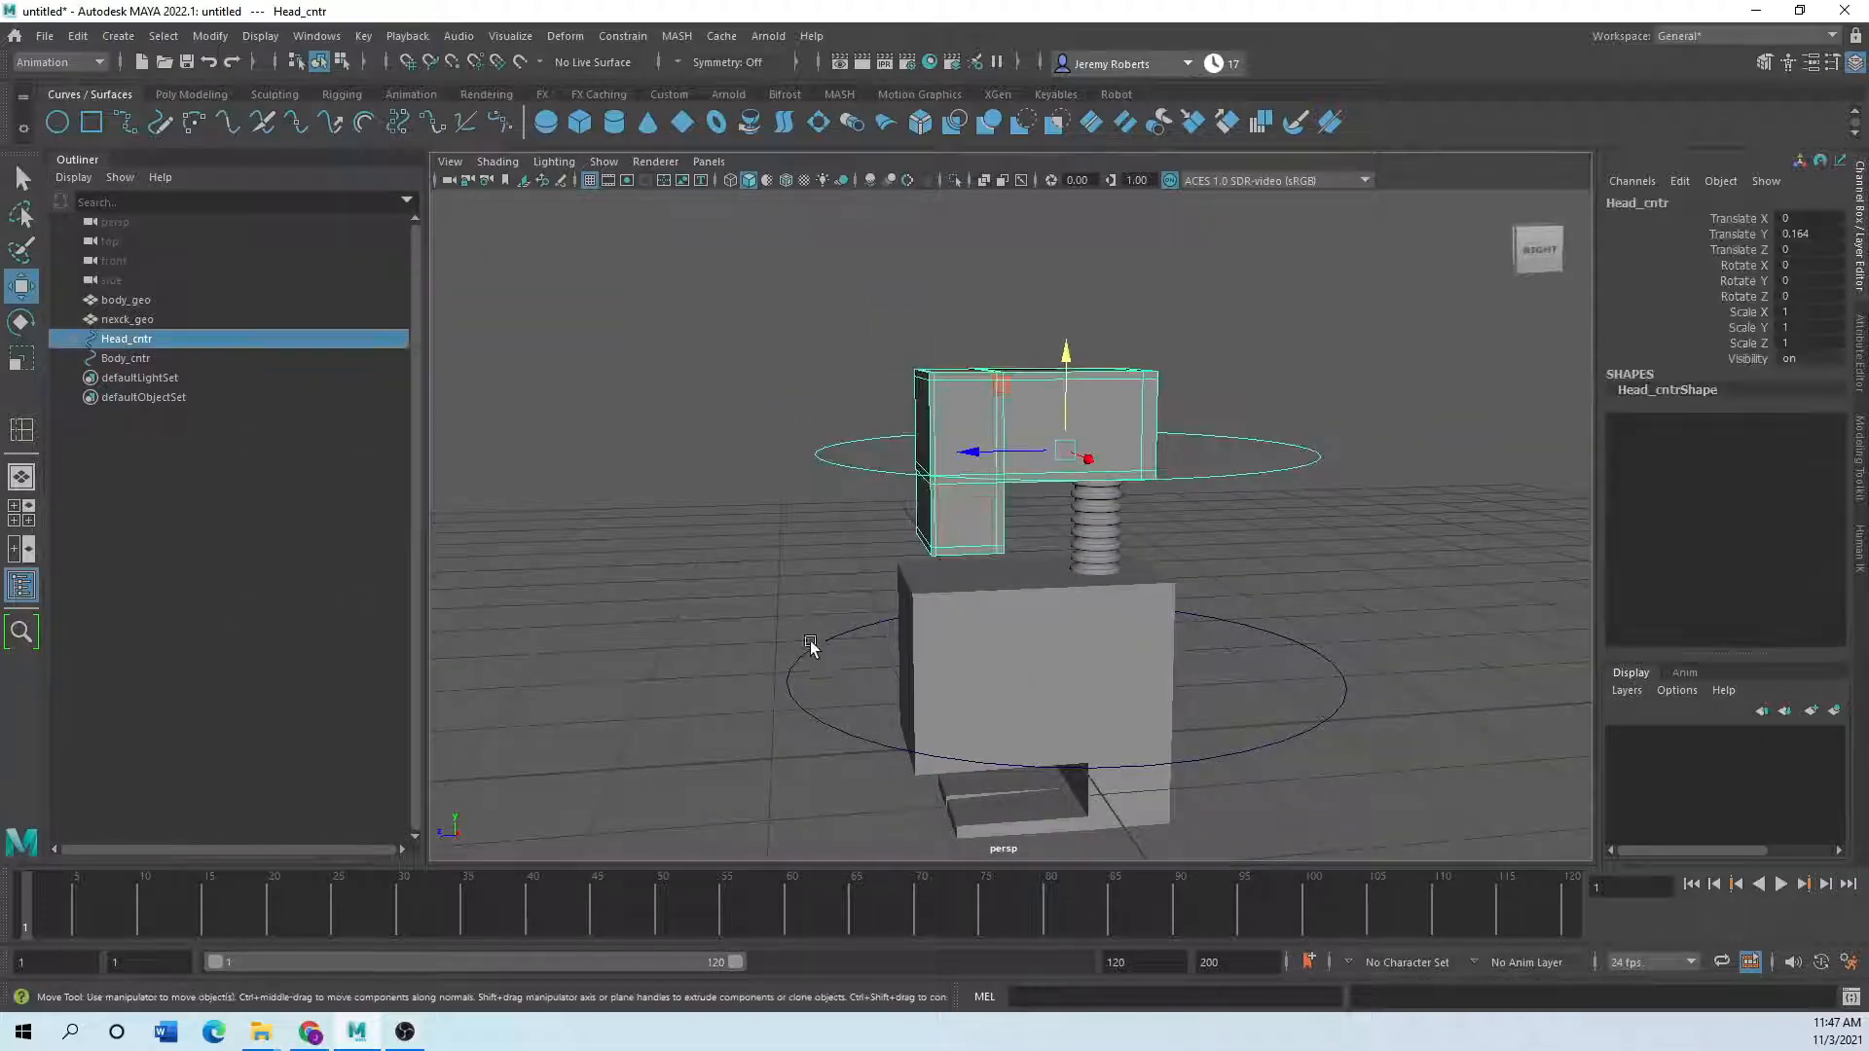
left_click(823, 725)
left_click(77, 36)
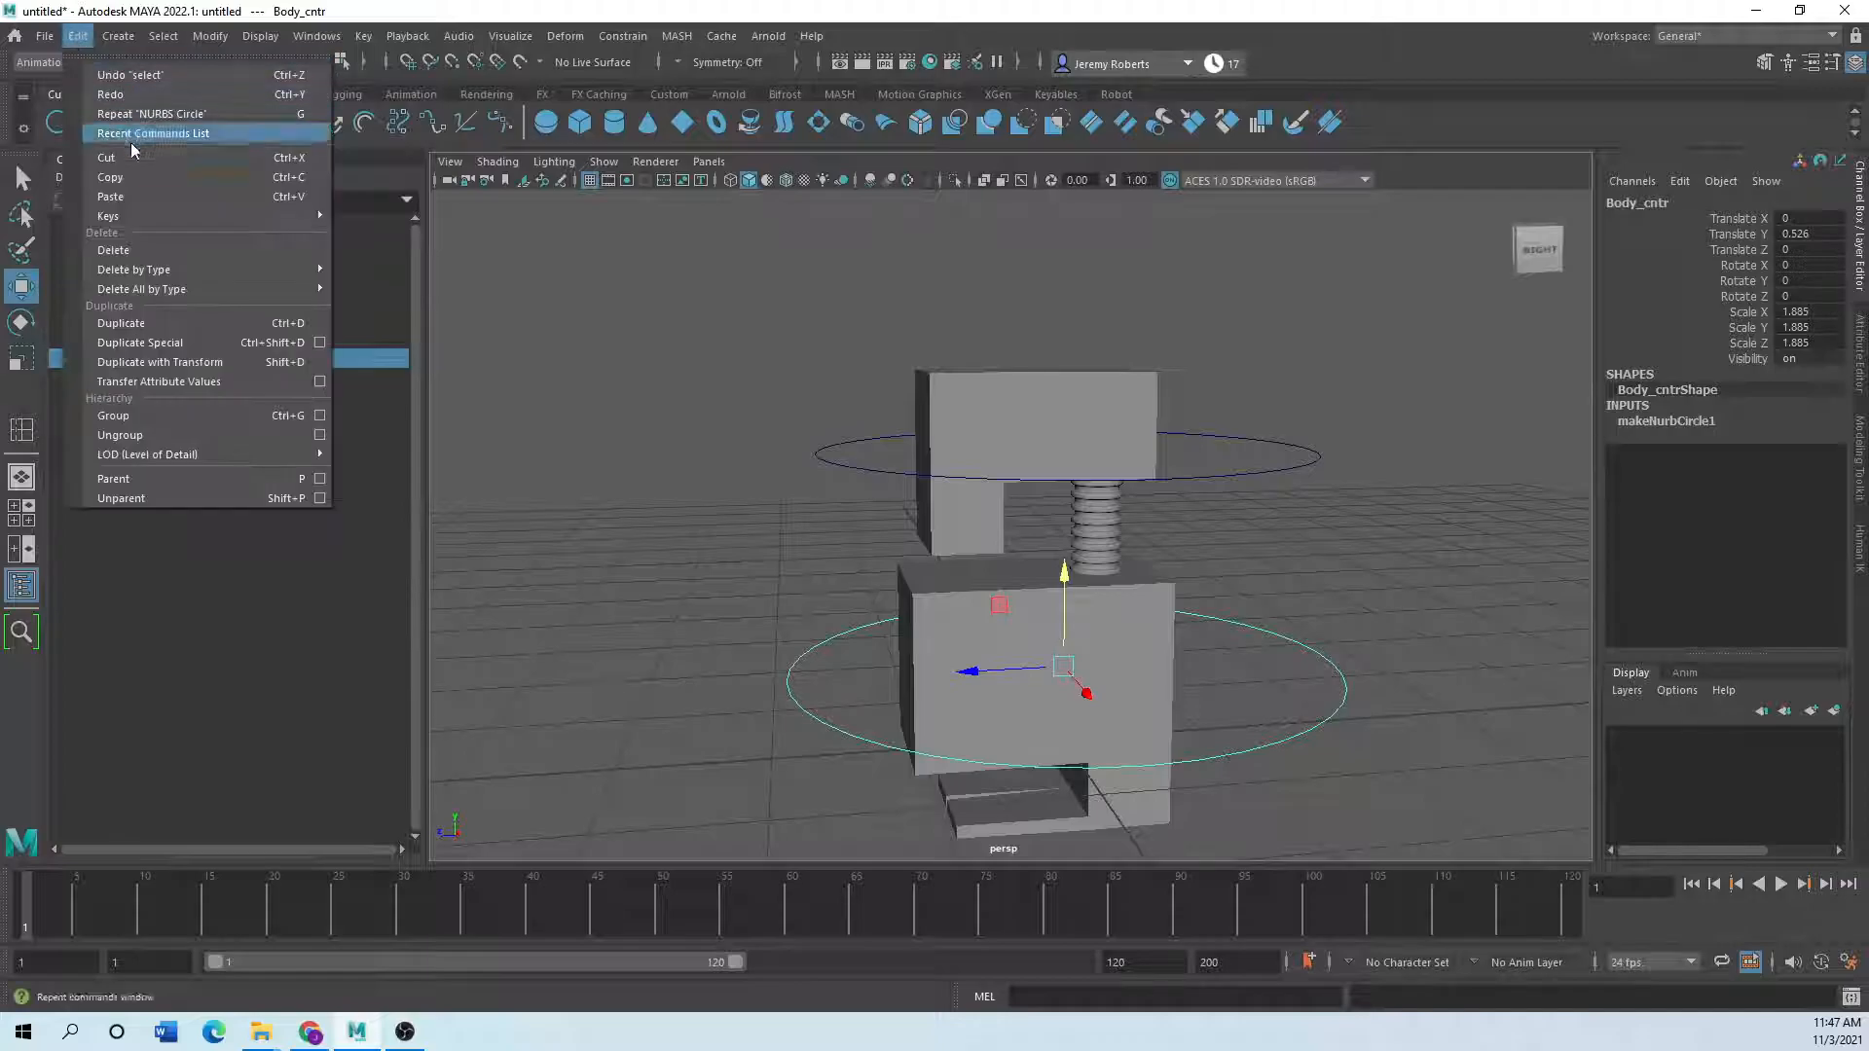
mouse_move(243, 269)
left_click(419, 284)
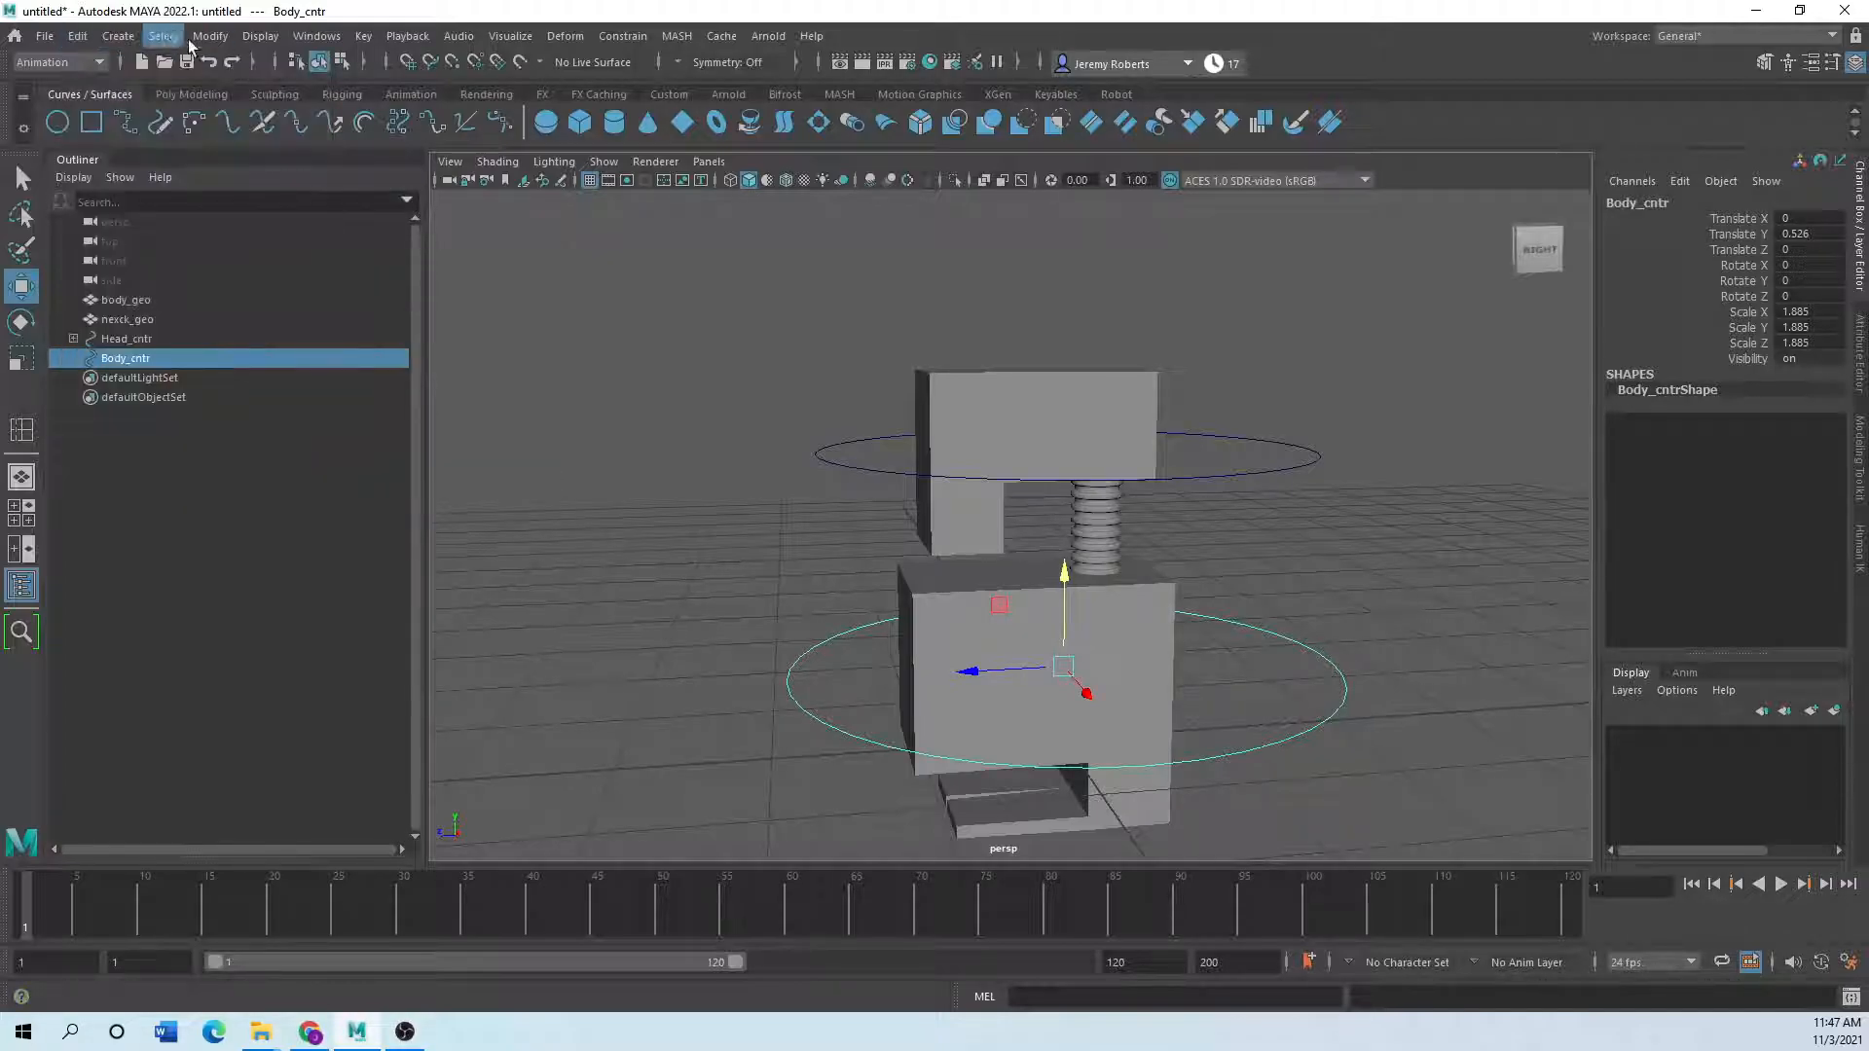
left_click(210, 36)
left_click(271, 128)
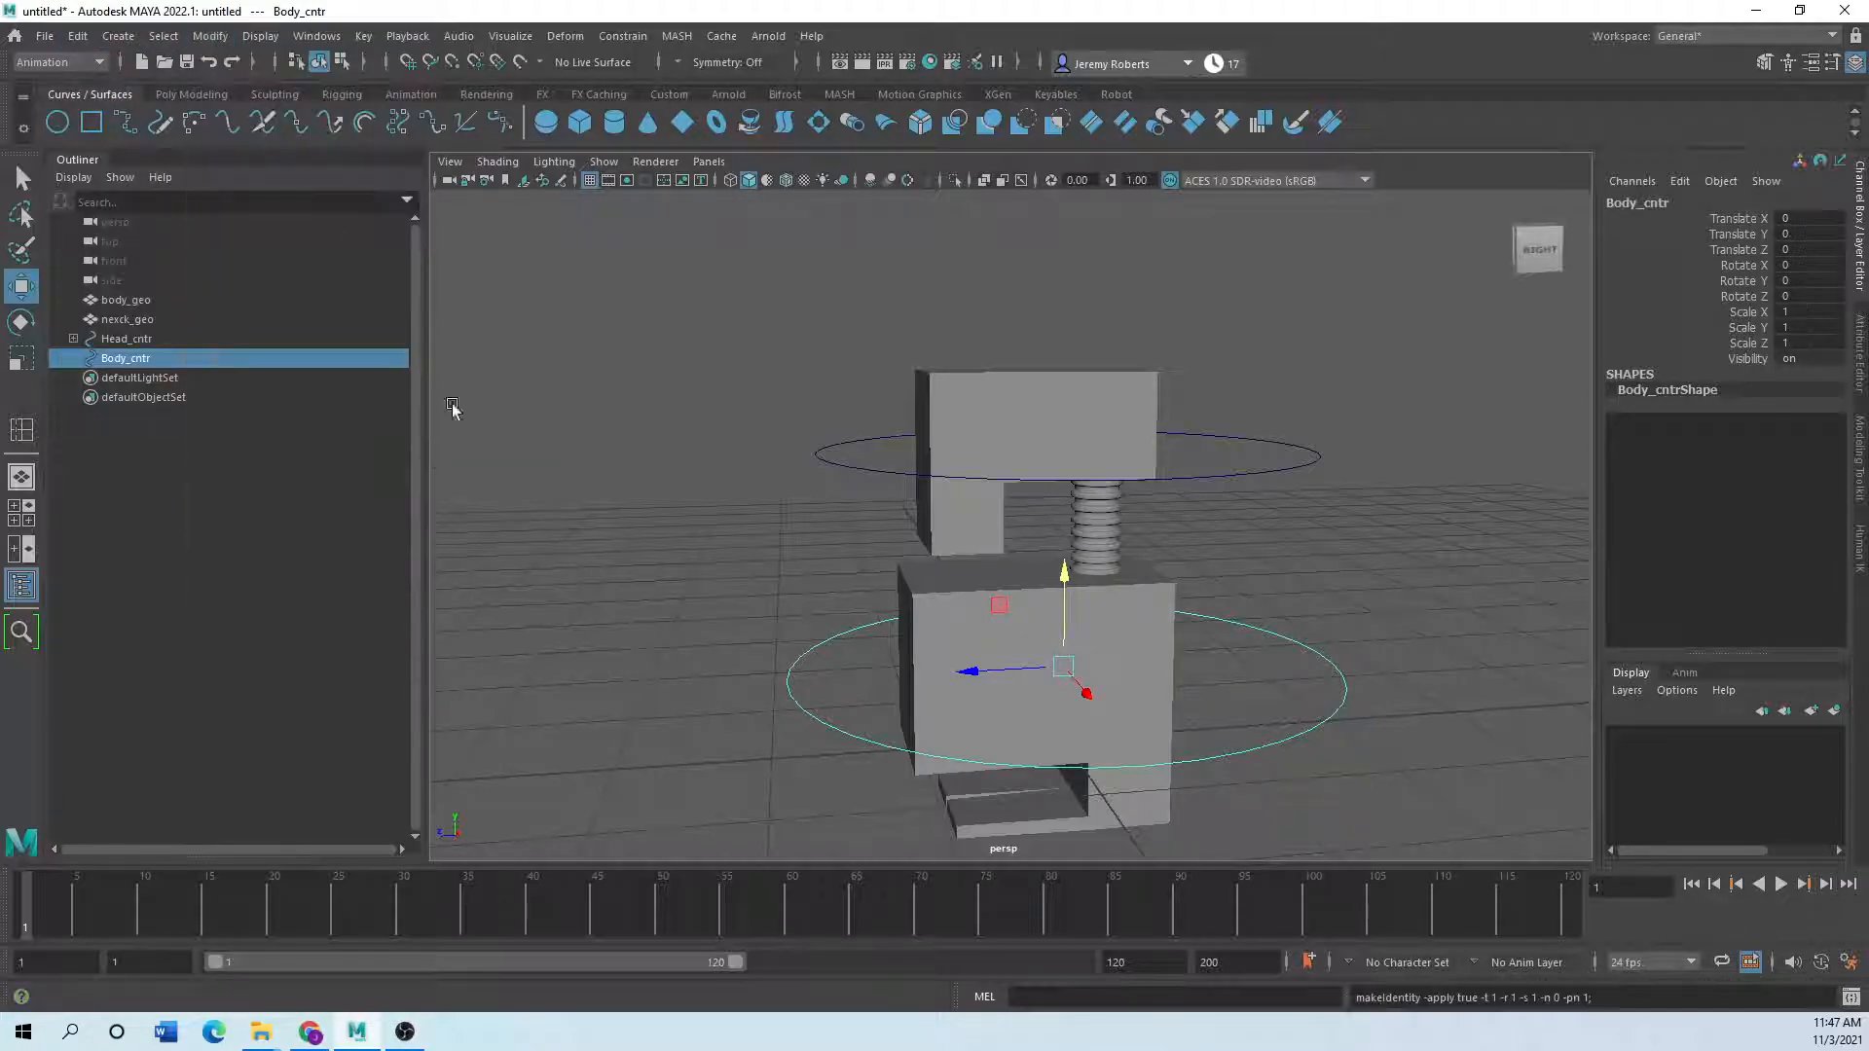
left_click(618, 608)
- Parent Head_cntr under Body_cntr
left_click_drag(810, 477, 829, 498)
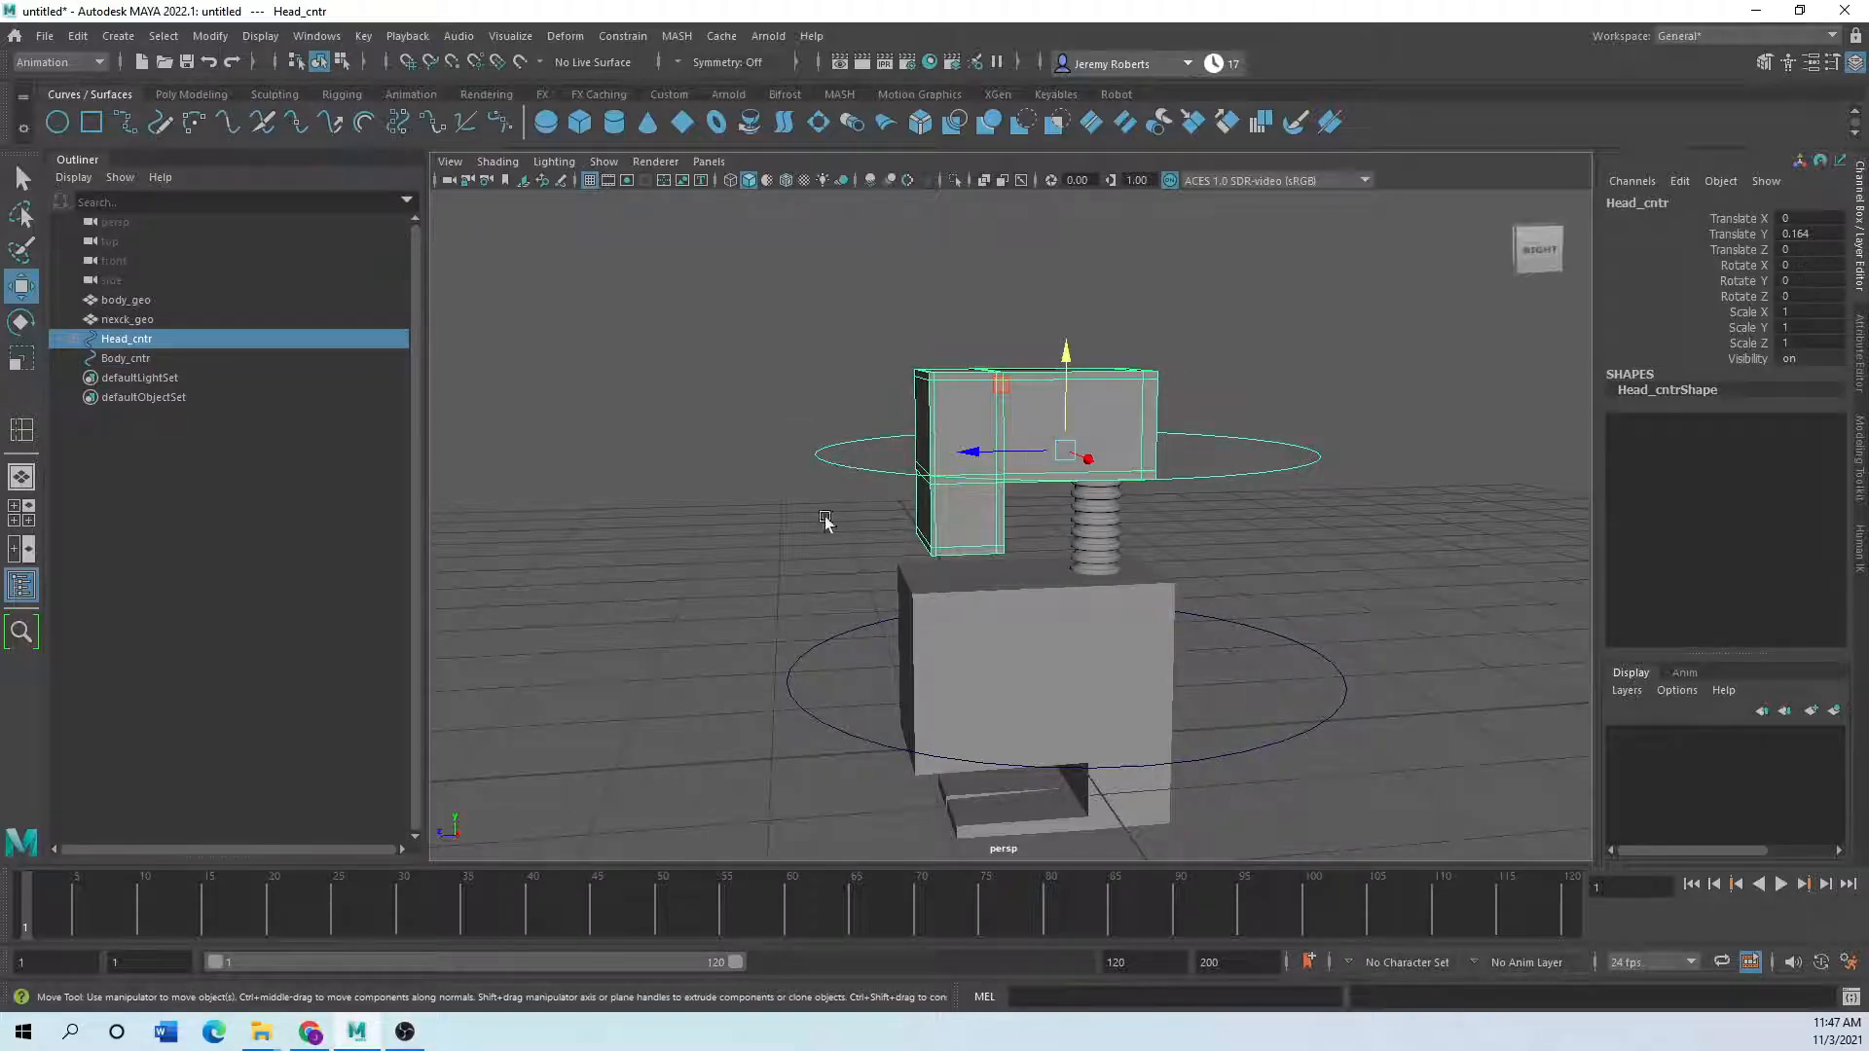
left_click_drag(804, 720, 802, 724, "shift")
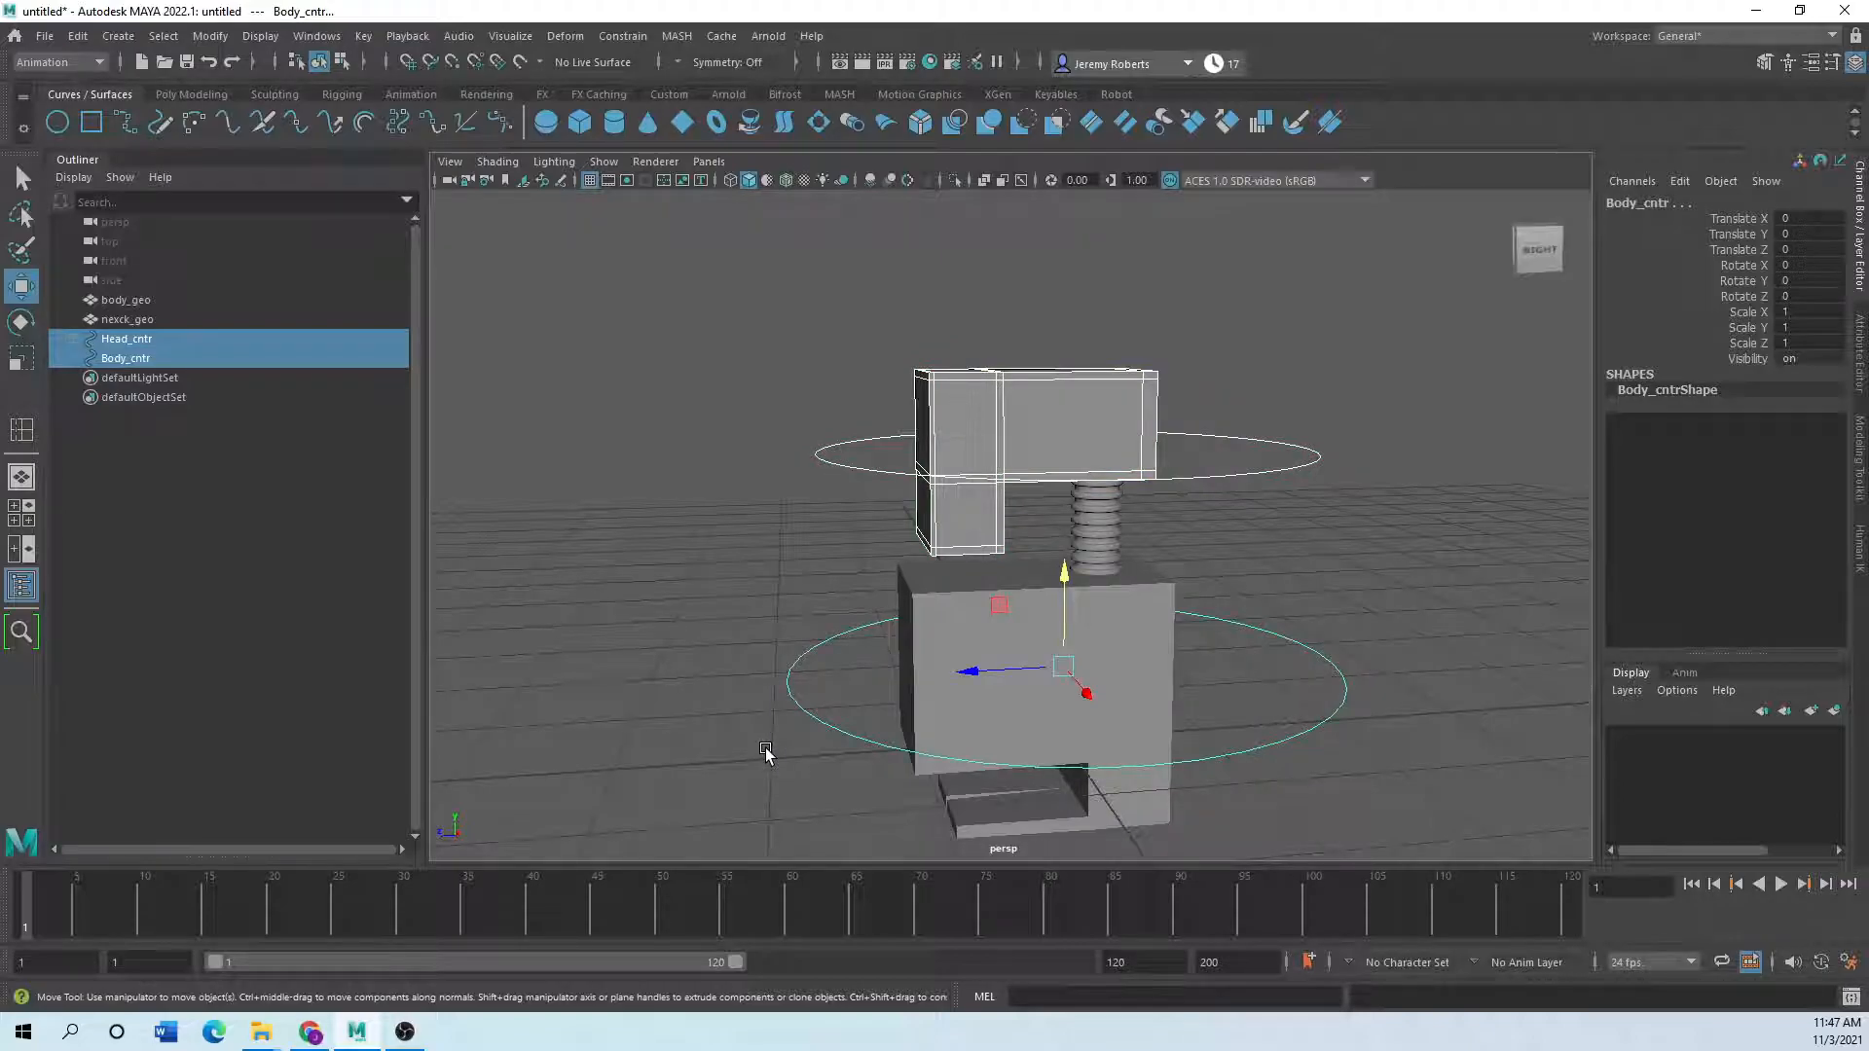
key("p")
left_click_drag(834, 655, 725, 779)
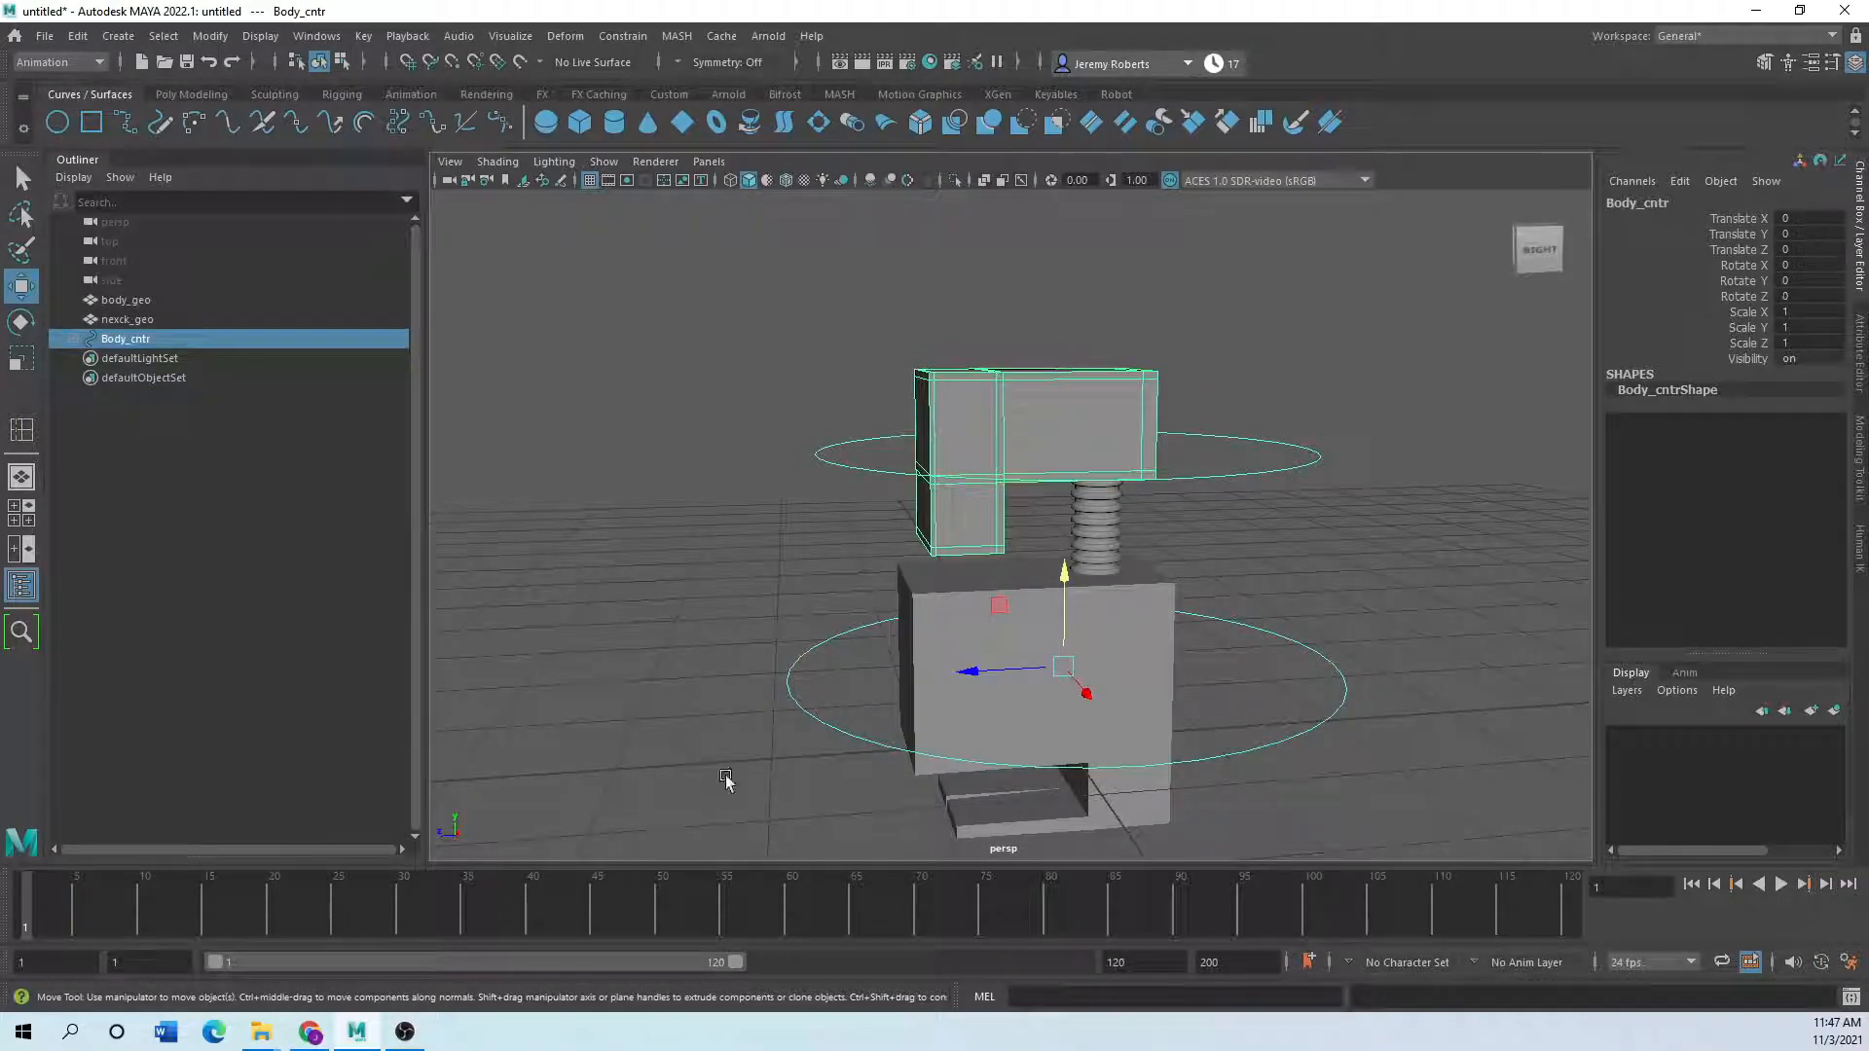
- Test moving Body_cntr slightly along Z and undo the move
left_click(1111, 532)
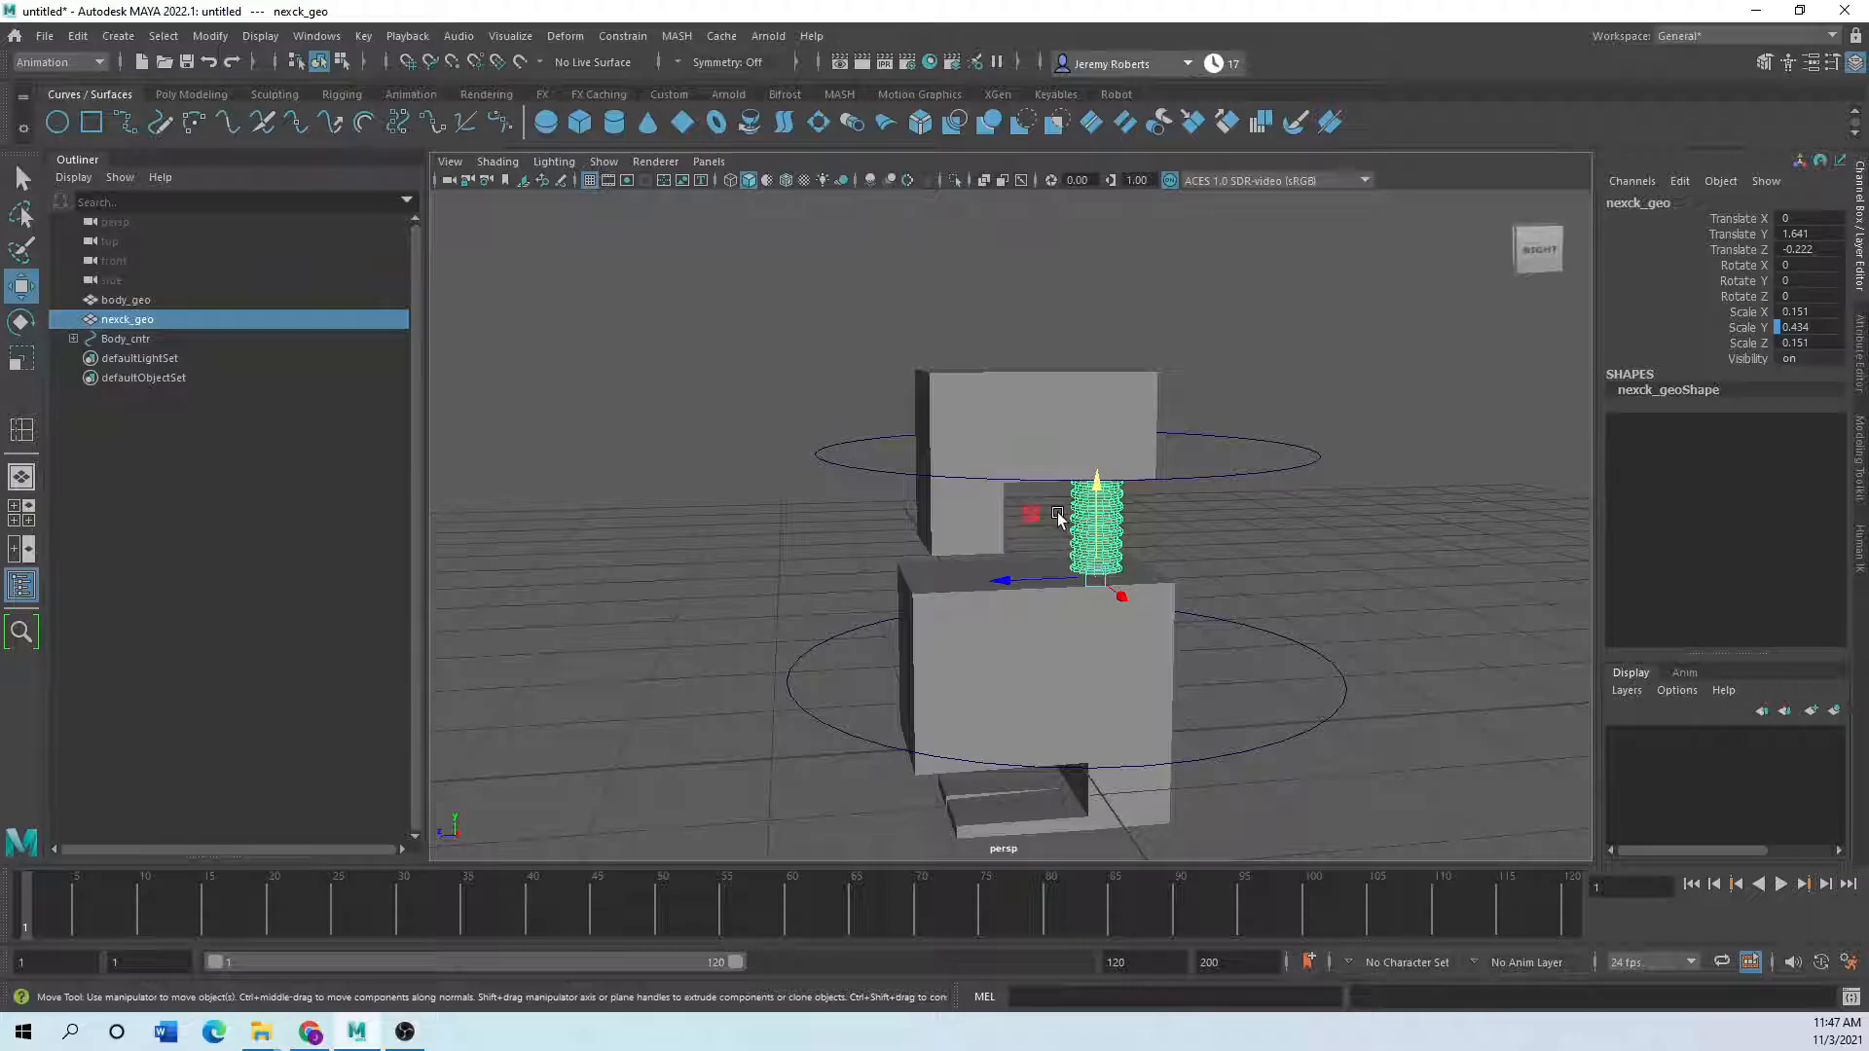
left_click_drag(856, 698, 745, 768)
mouse_move(981, 672)
left_mouse_down()
mouse_move(760, 715)
mouse_move(981, 672)
left_mouse_up()
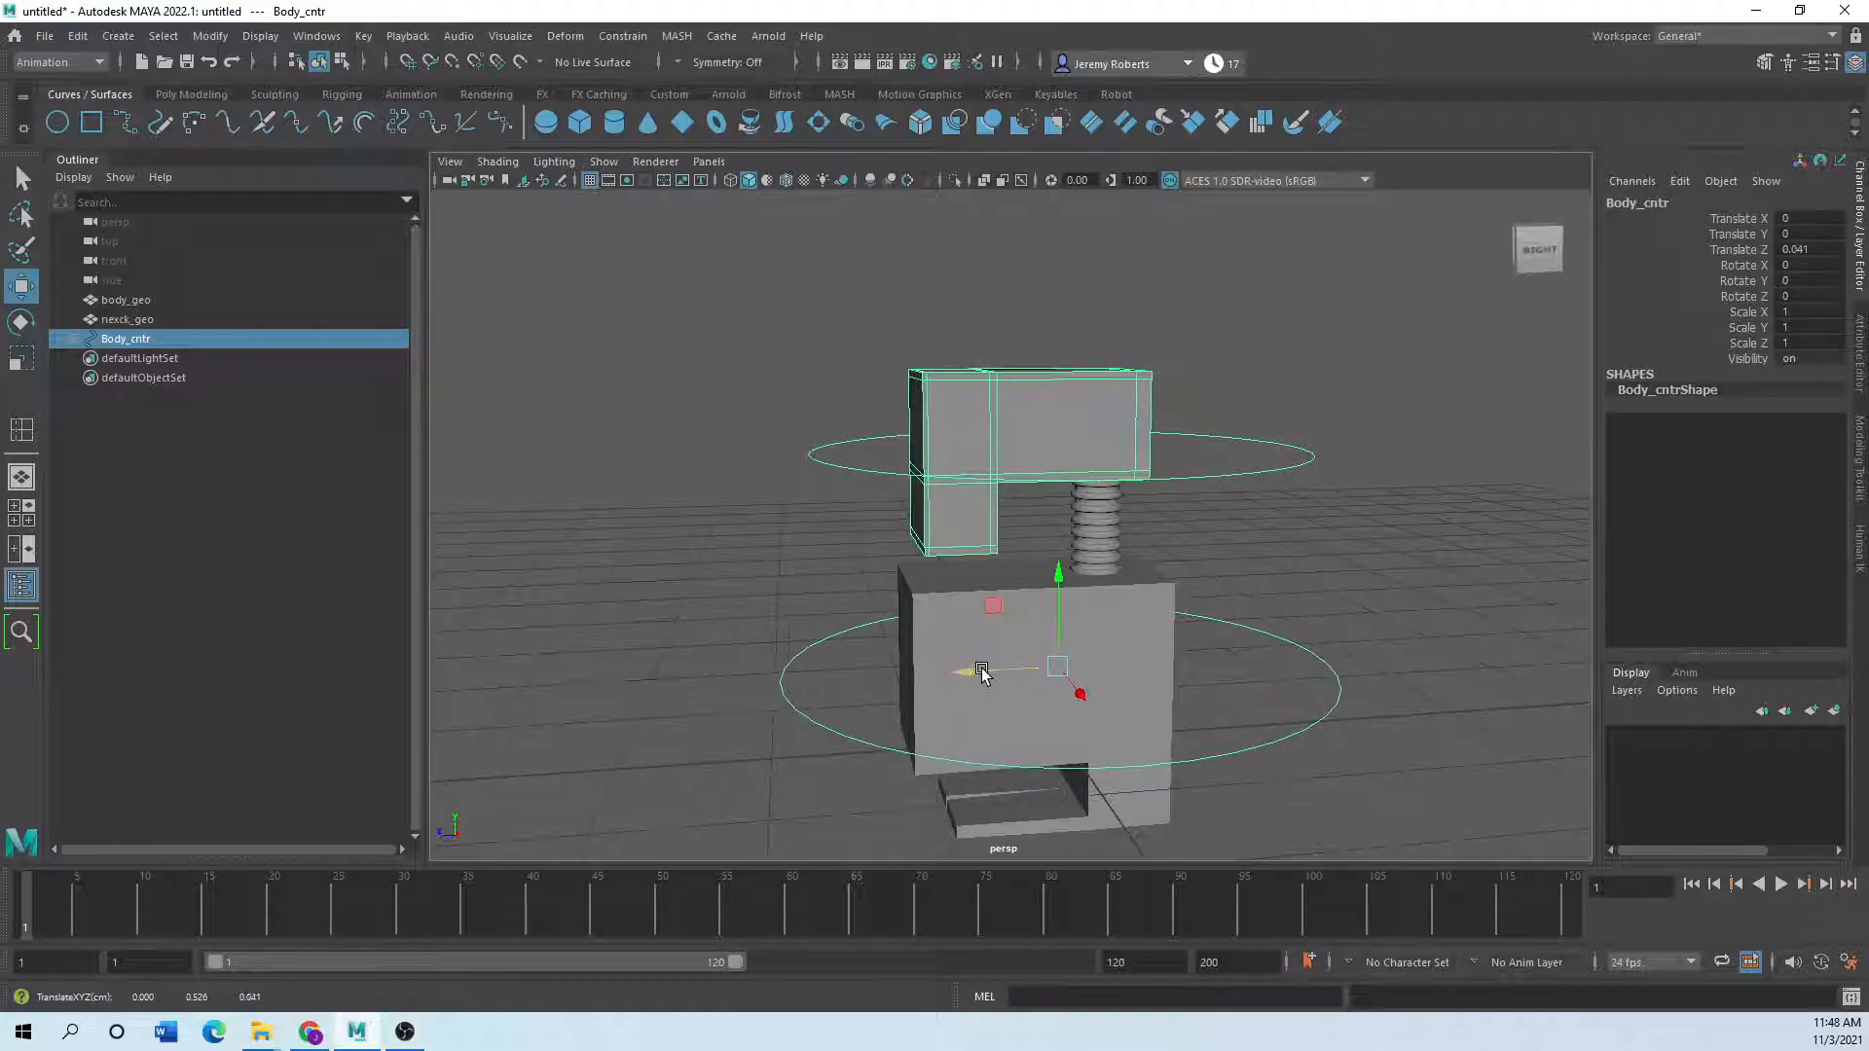
key("ctrl+z")
- Parent the body_geo and nexck_geo meshes under Body_cntr
left_click(949, 625)
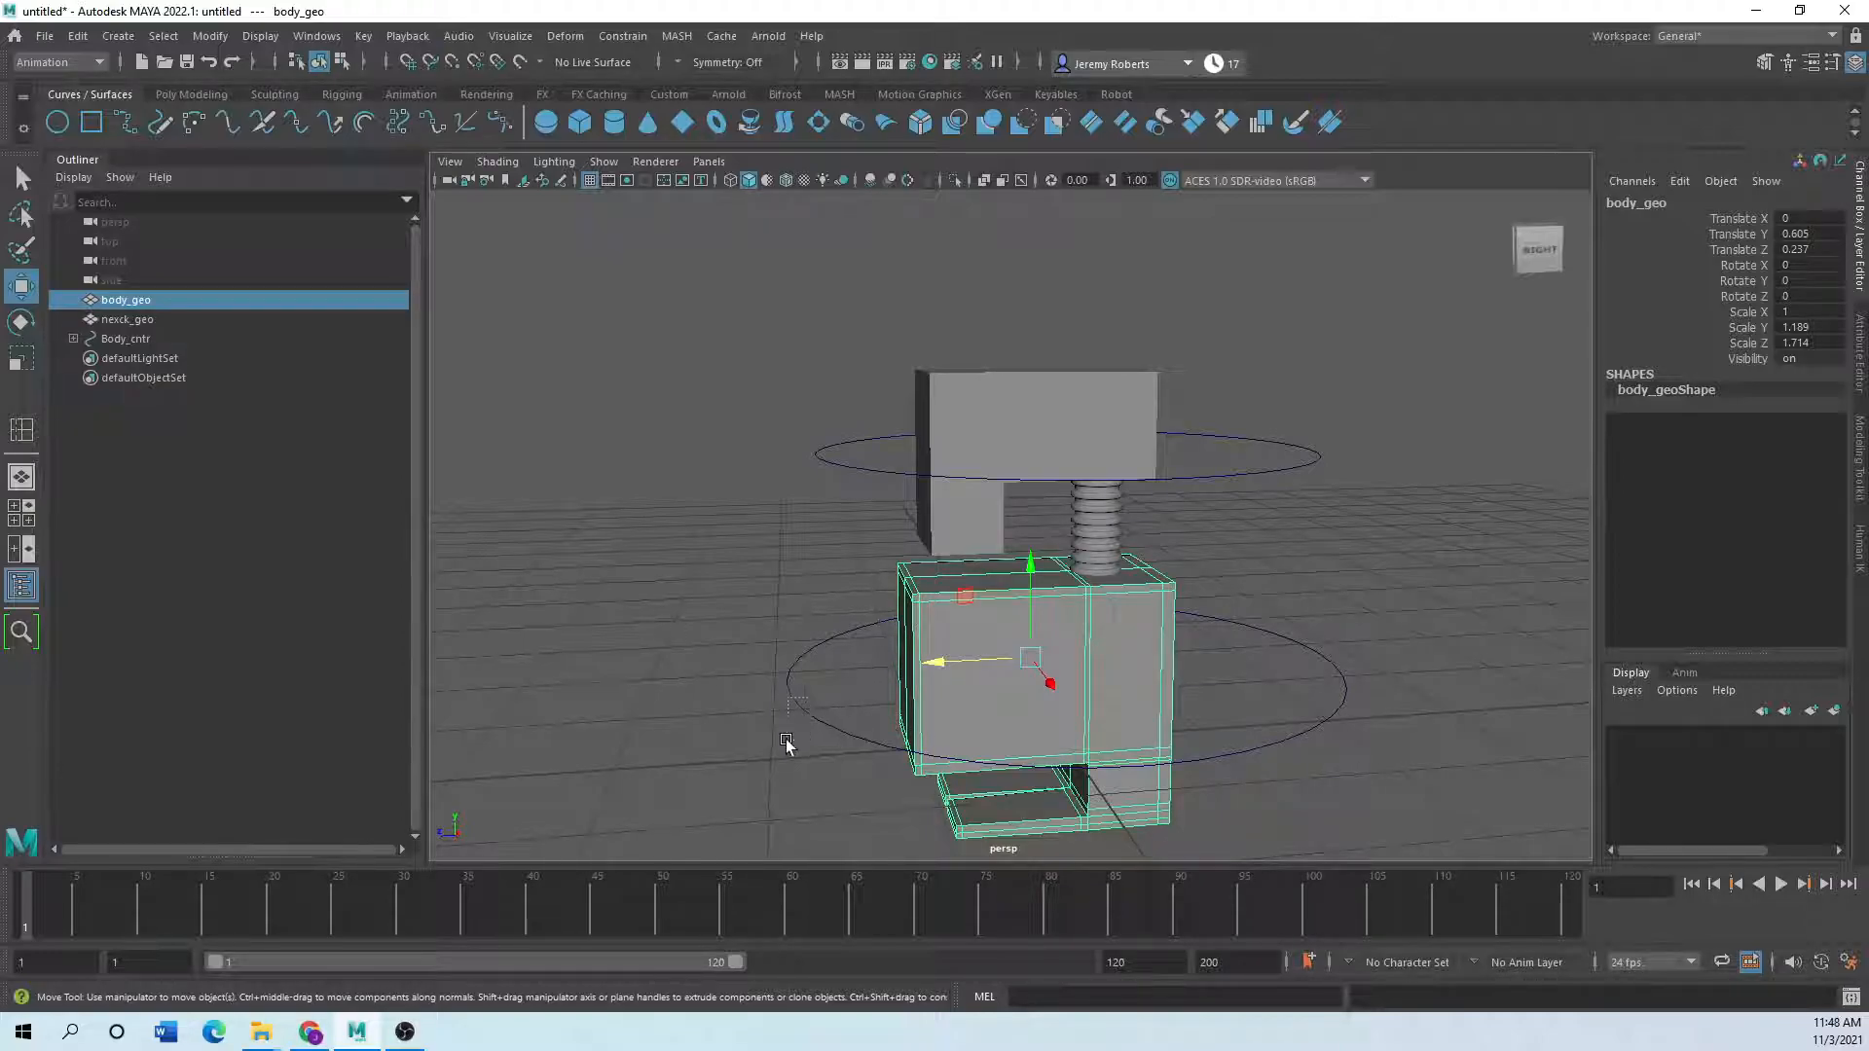
left_click(791, 714, "shift")
key("p")
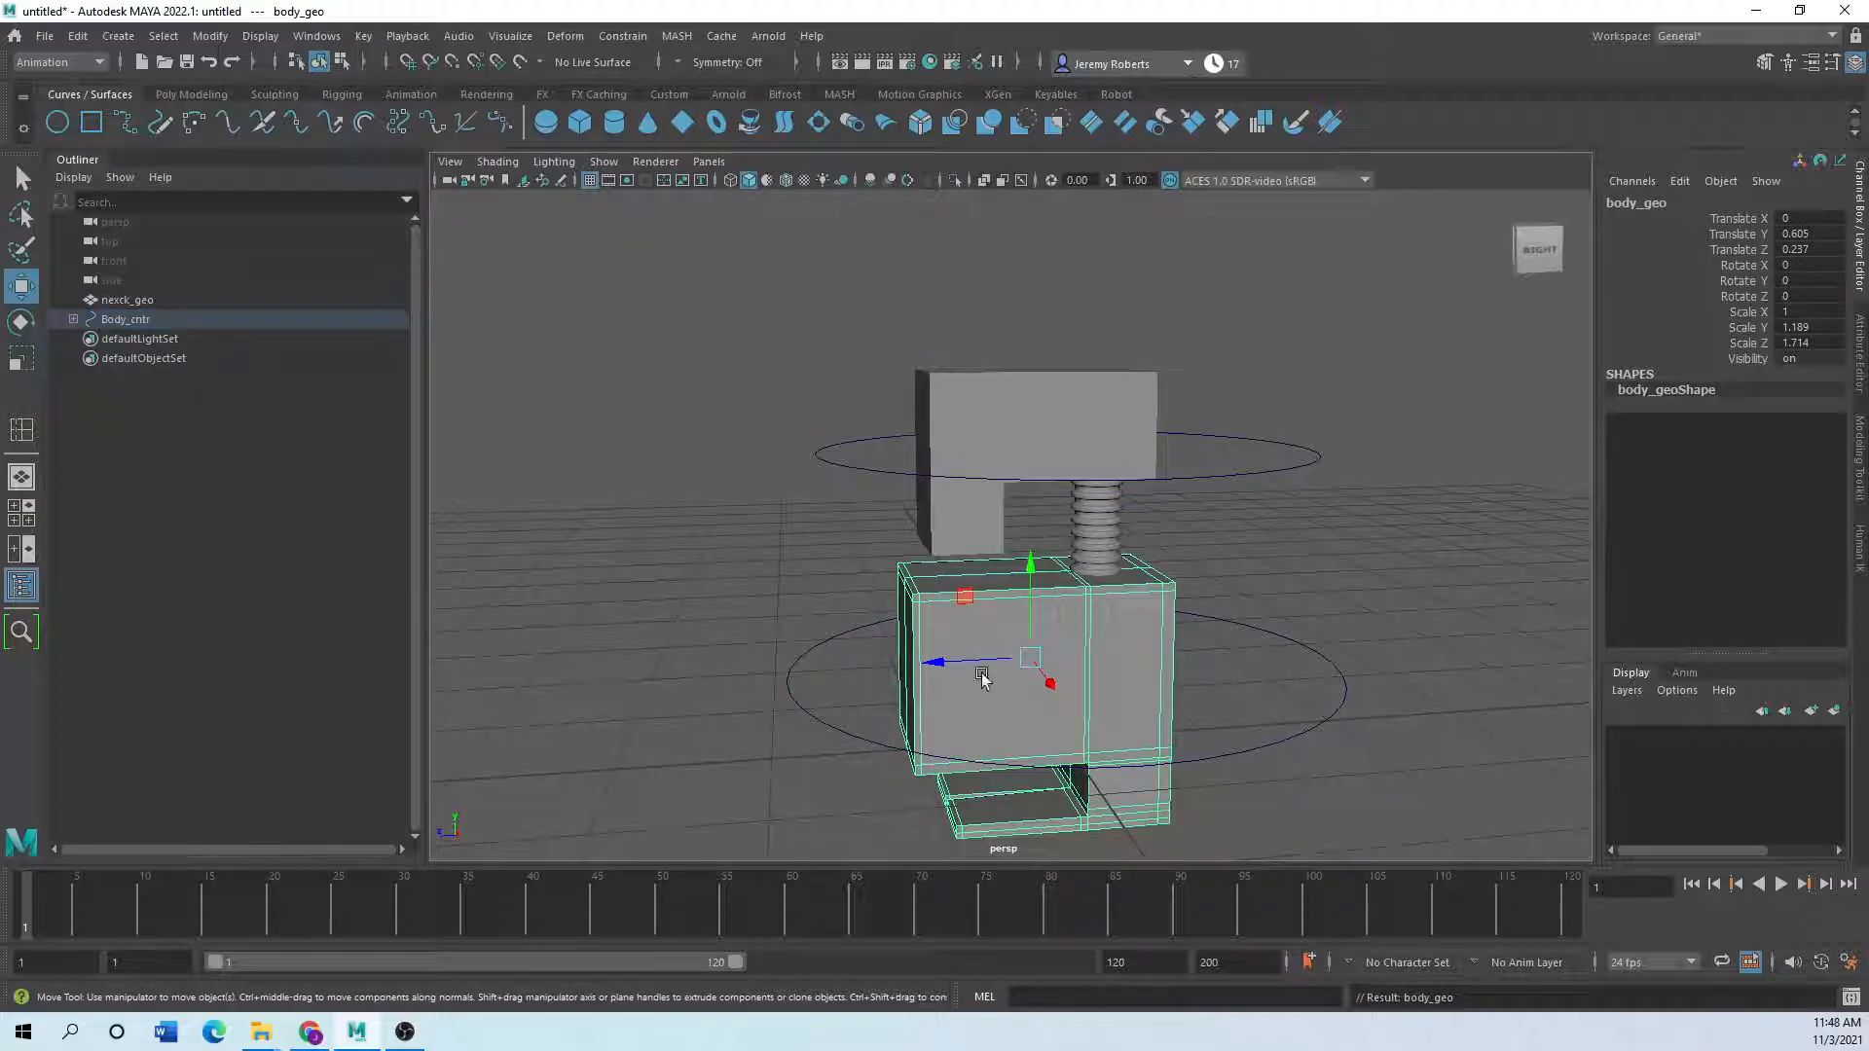
left_click(1108, 530)
left_click_drag(819, 708, 757, 757, "shift")
key("p")
left_click(701, 720)
- Test moving Body_cntr forward along Z and lower Head_cntr to about 0.027 in Y
left_click_drag(872, 700, 763, 788)
left_click_drag(977, 670, 784, 701)
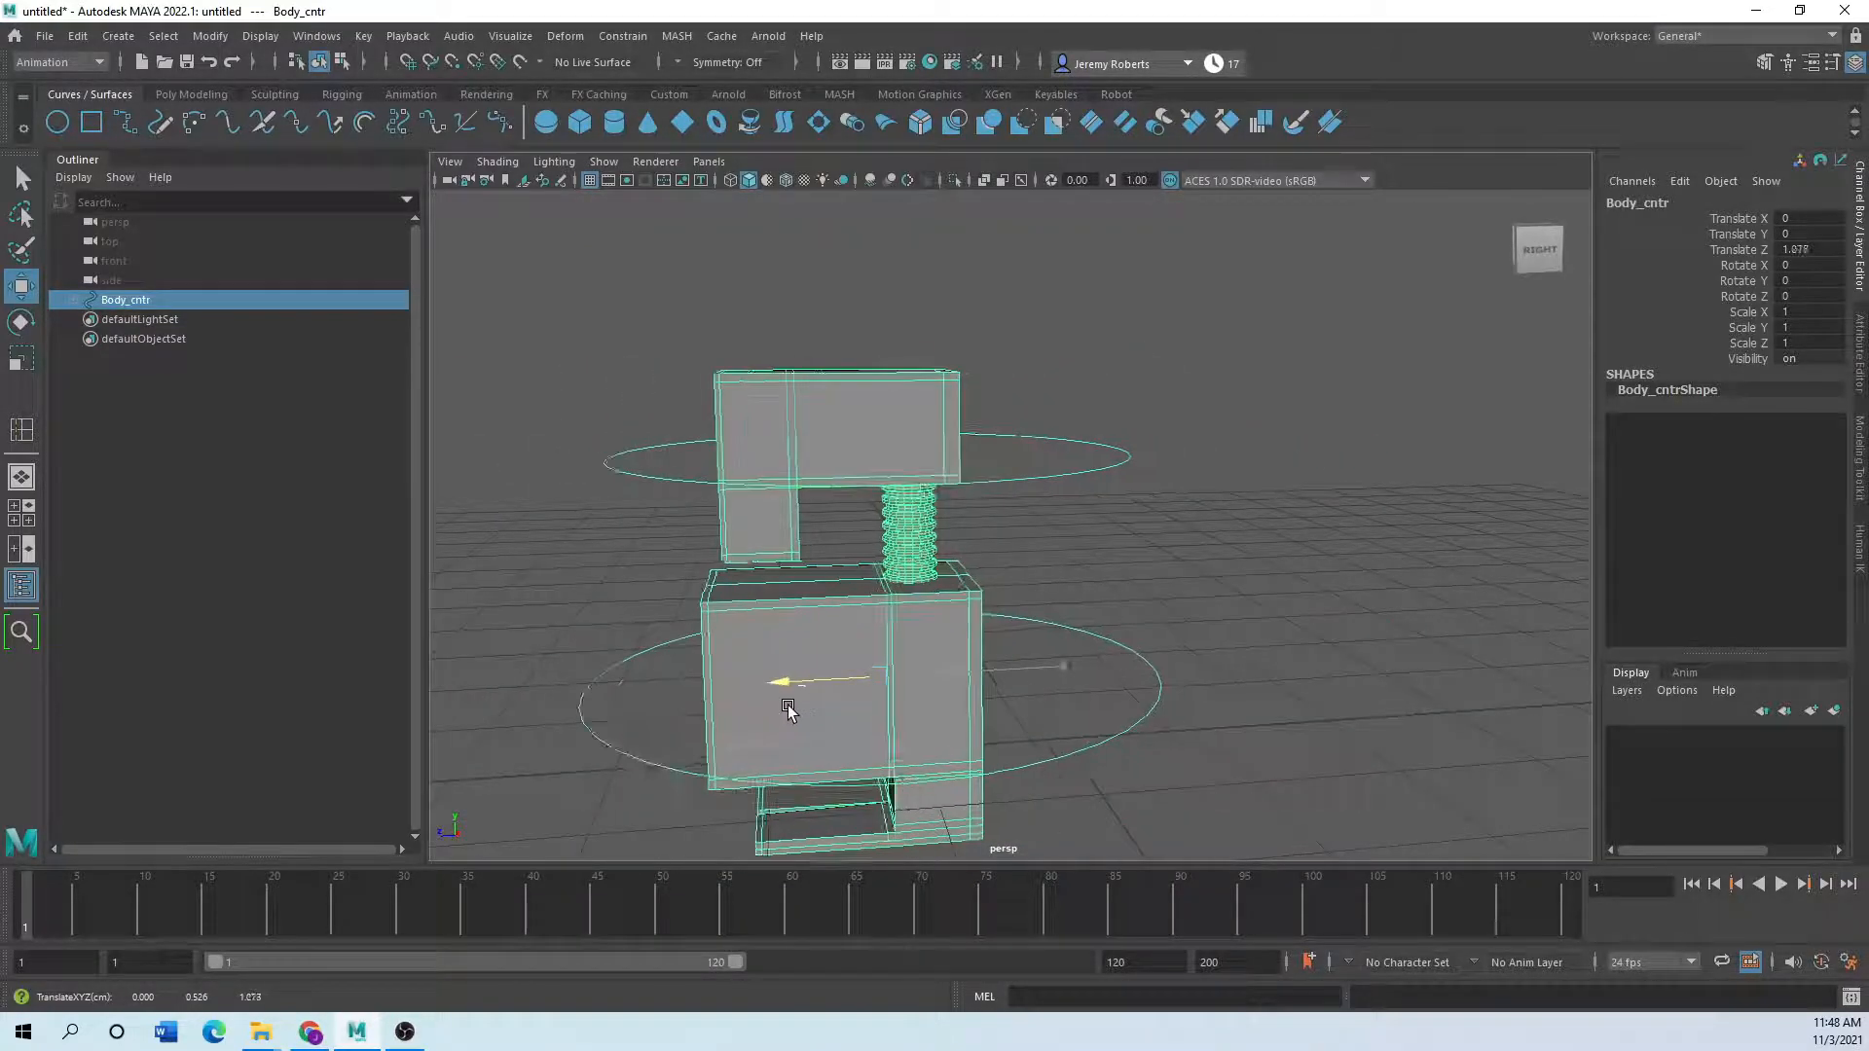
left_click(660, 480)
left_click_drag(875, 408, 838, 438)
- Move Body_cntr back to about -5.647 in Z and key the whole rig at frame 1
scroll(752, 754, "down", 3)
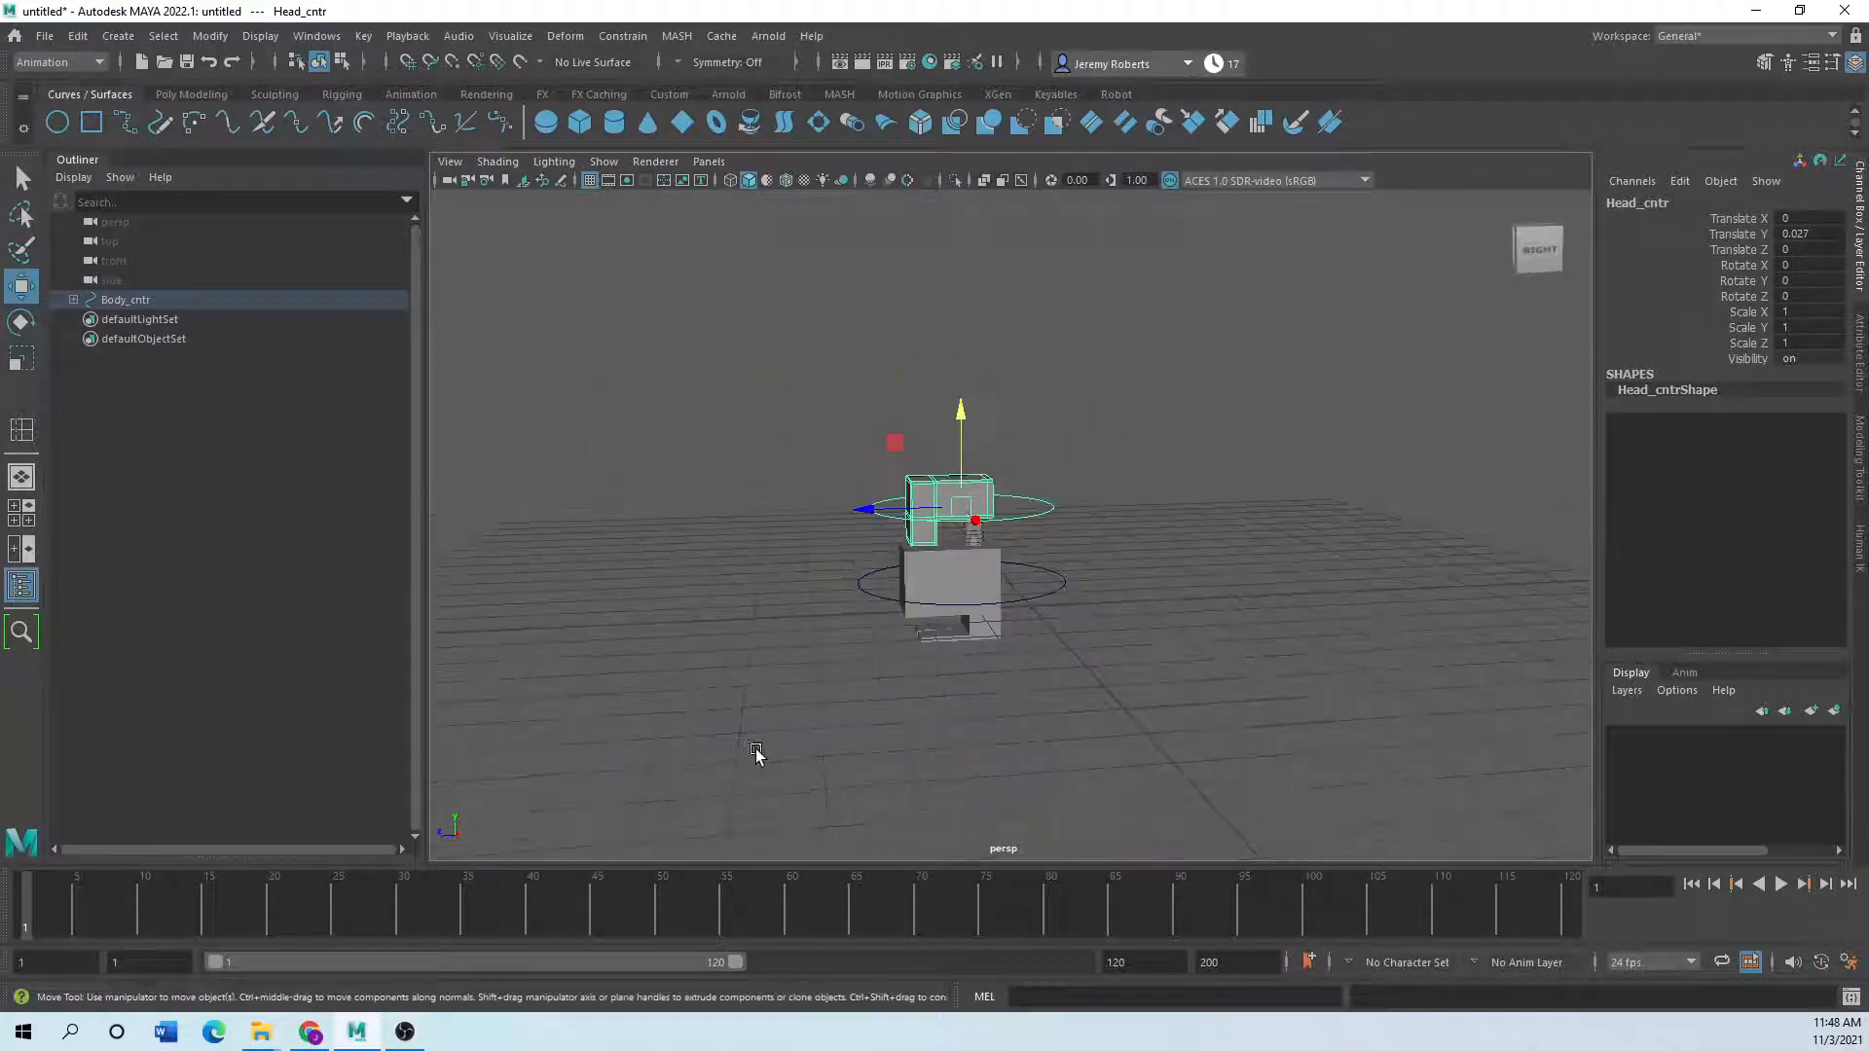
left_click(900, 599)
left_click_drag(890, 593, 1277, 630)
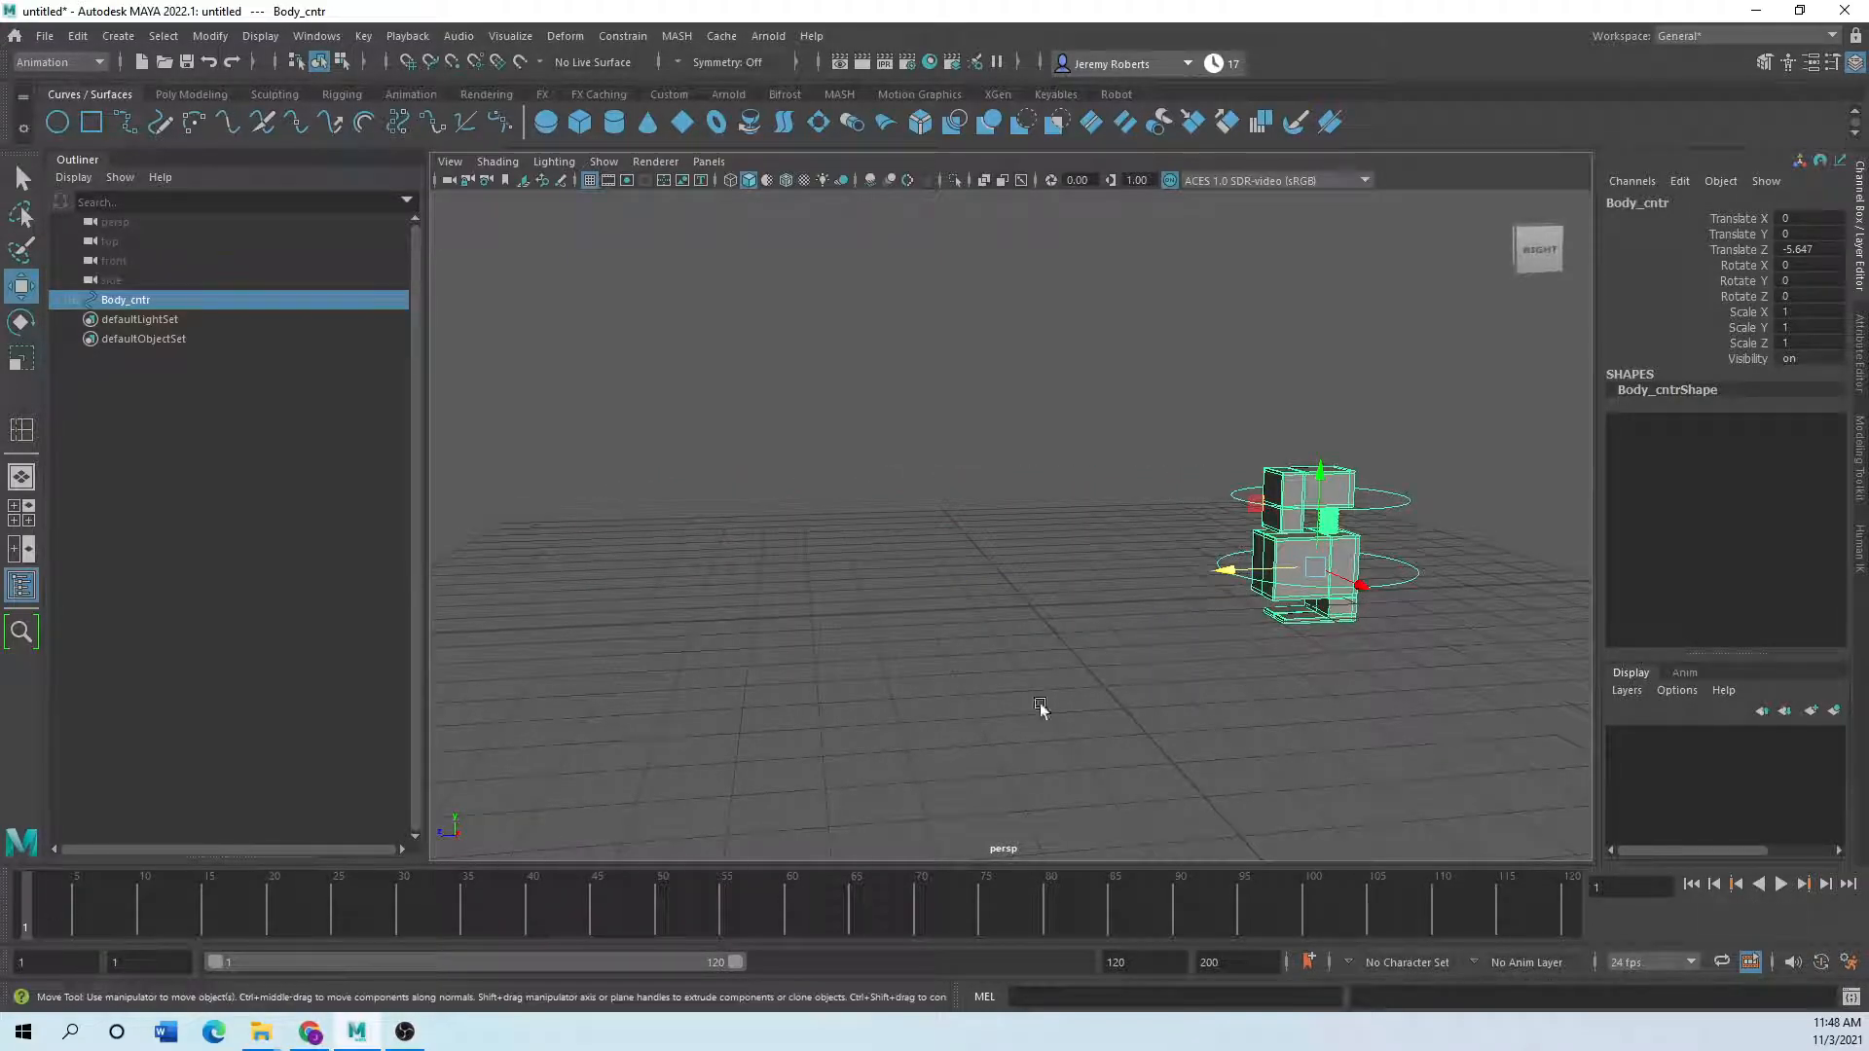
left_click_drag(1450, 429, 1380, 708)
key("s")
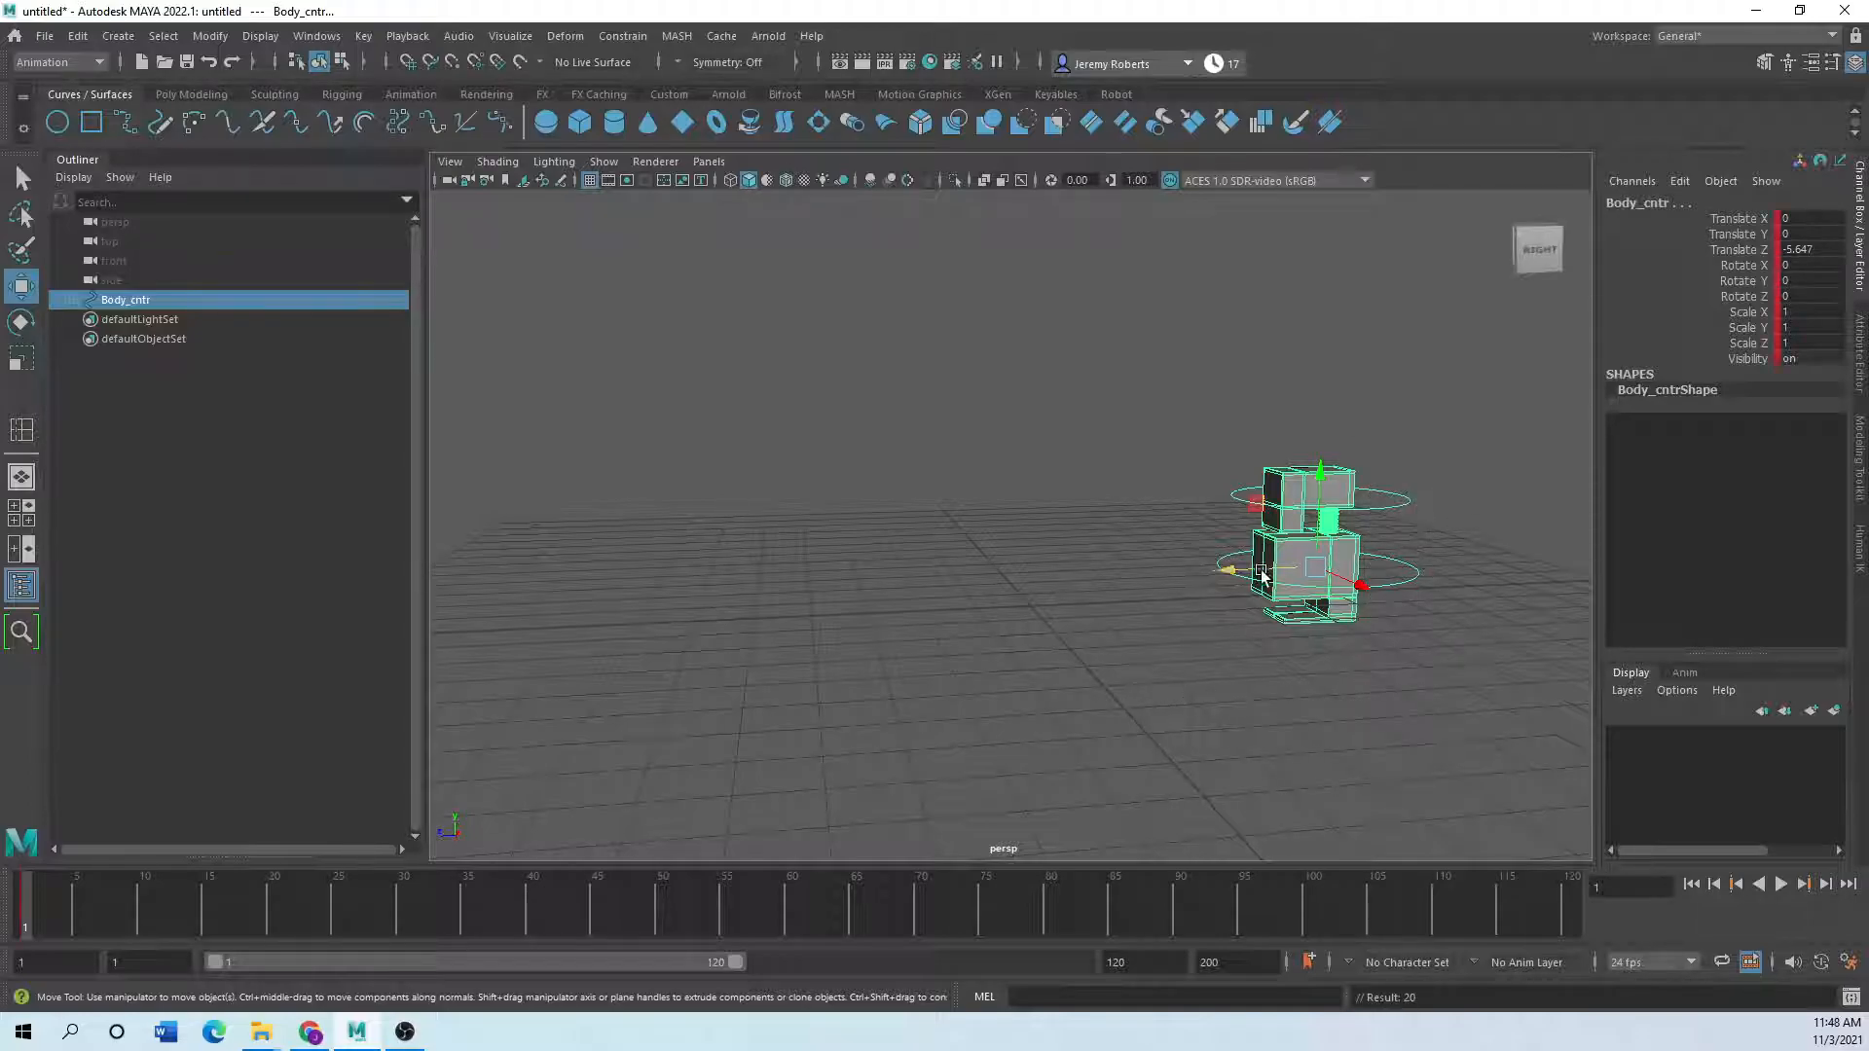
- Try moving the whole selected rig along Z, undo it, and try moving only Body_cntr to about 5.747 in Z
left_click_drag(1256, 569, 638, 691)
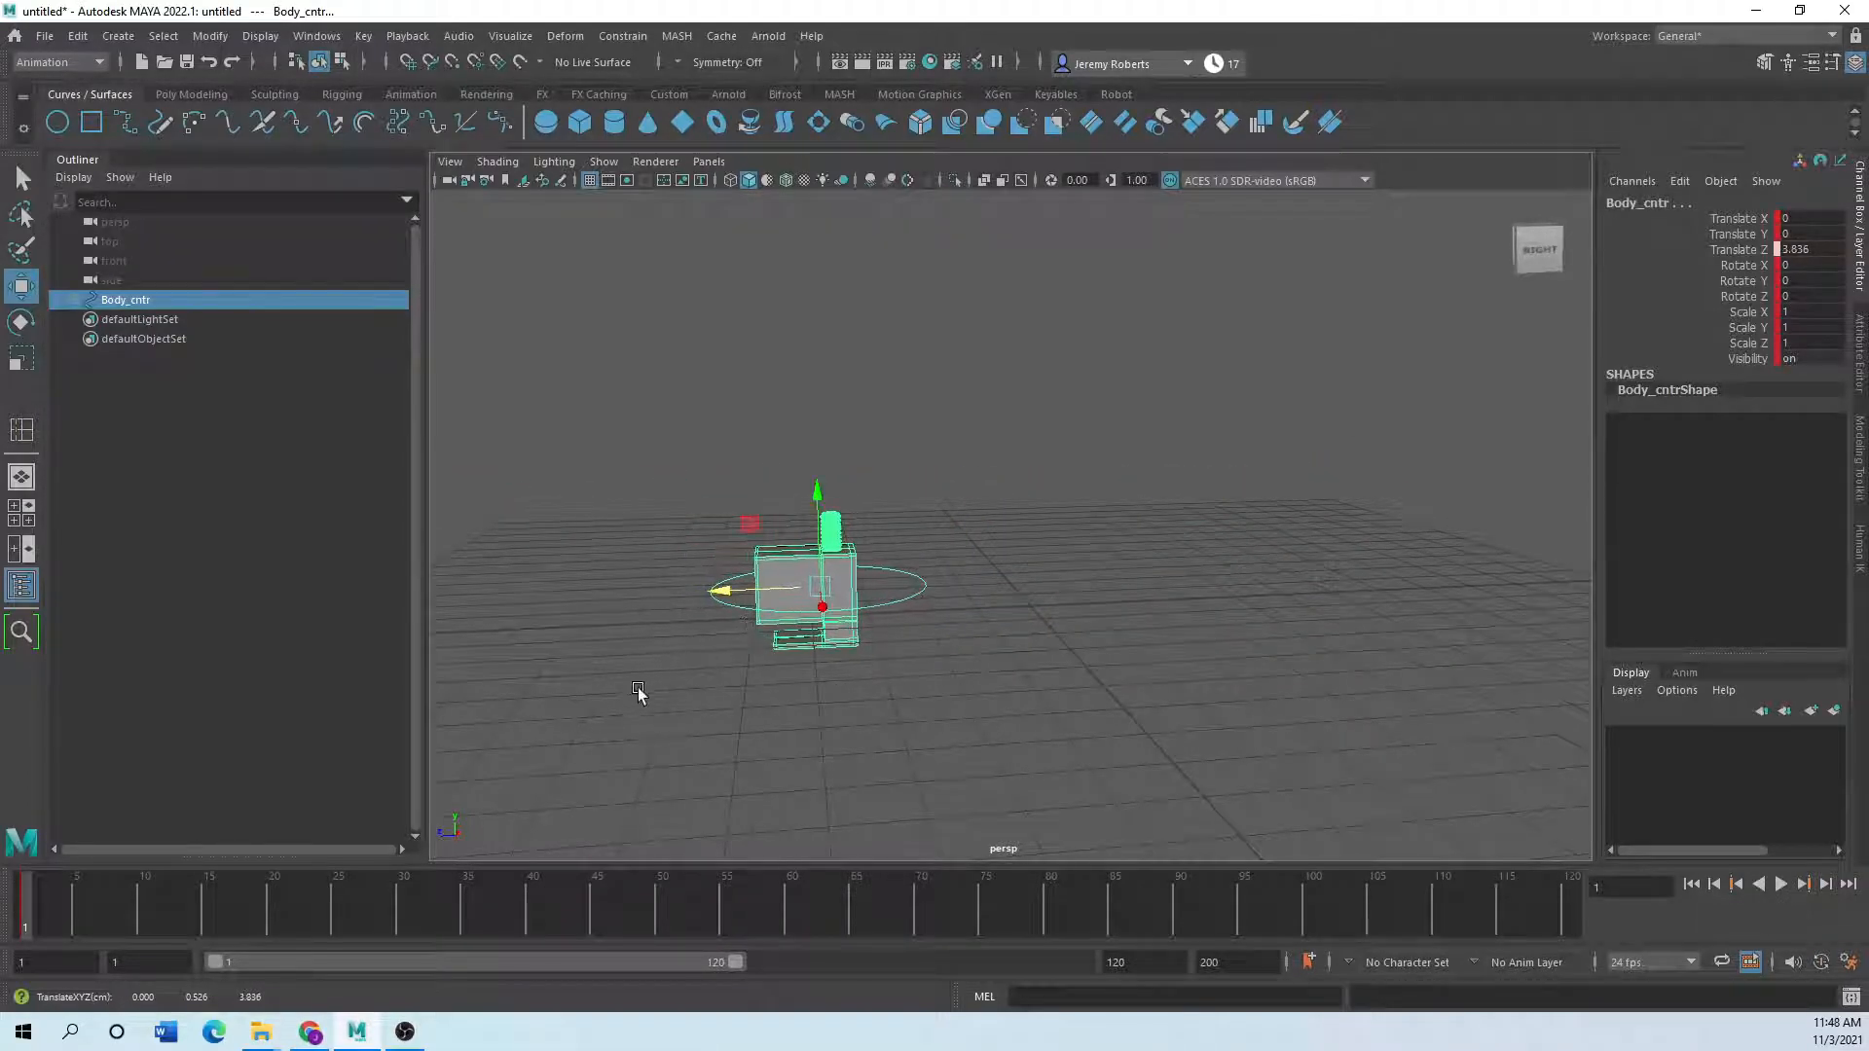
key("ctrl+z")
left_click(1178, 584)
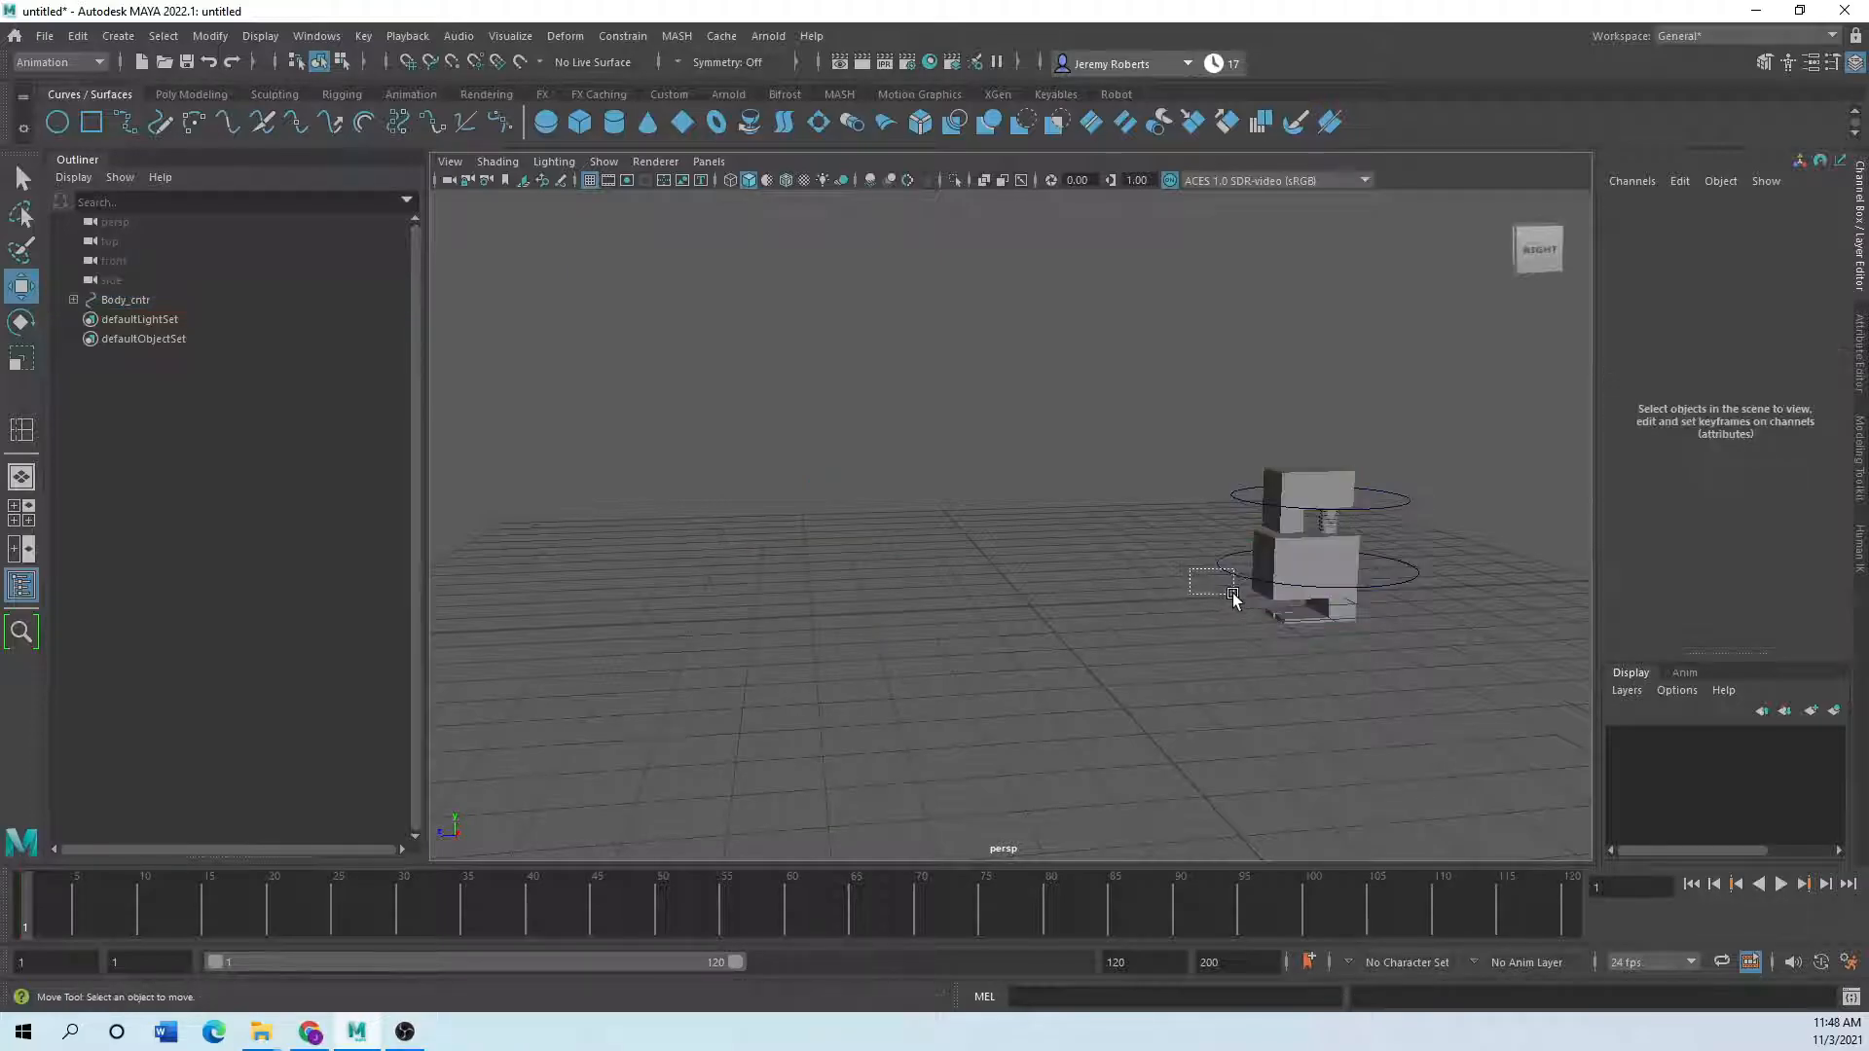
left_click(1278, 579)
left_click_drag(1278, 579, 650, 662)
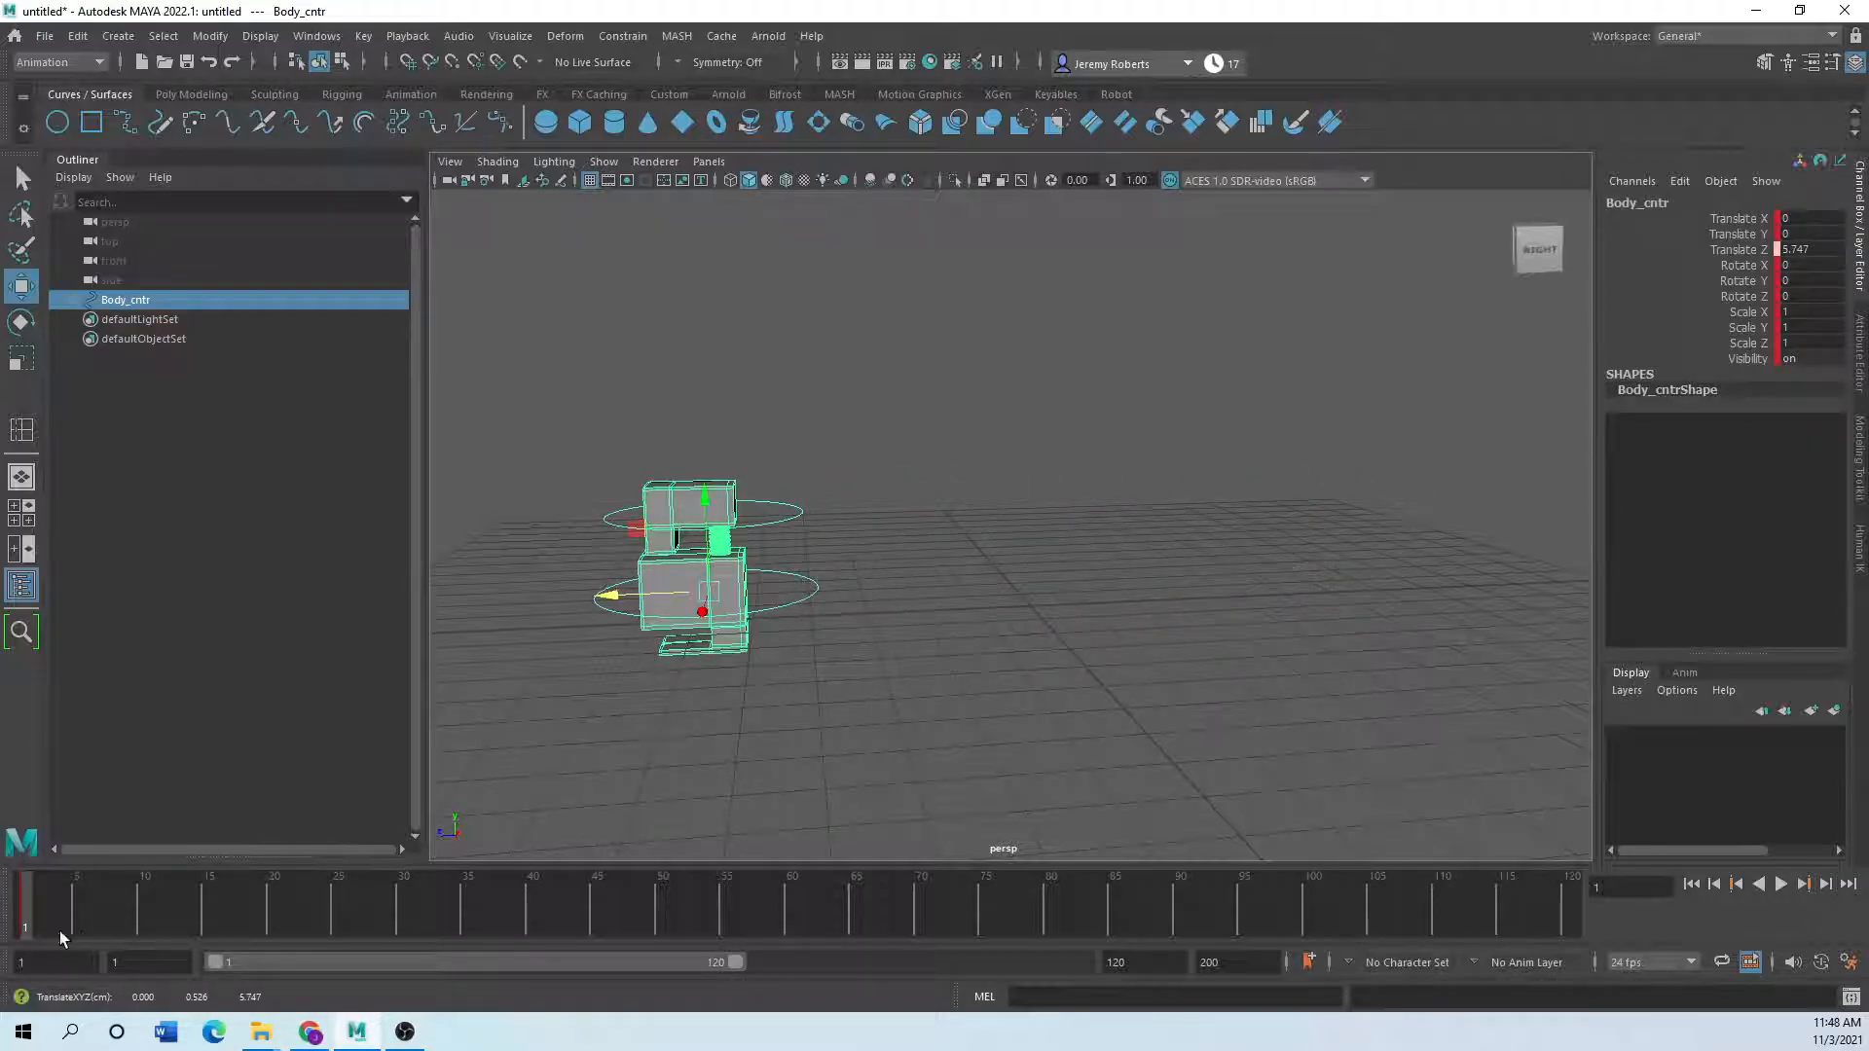
- At frame 10, move Body_cntr forward to about 4.401 in Z and key it
left_click_drag(29, 917, 144, 913)
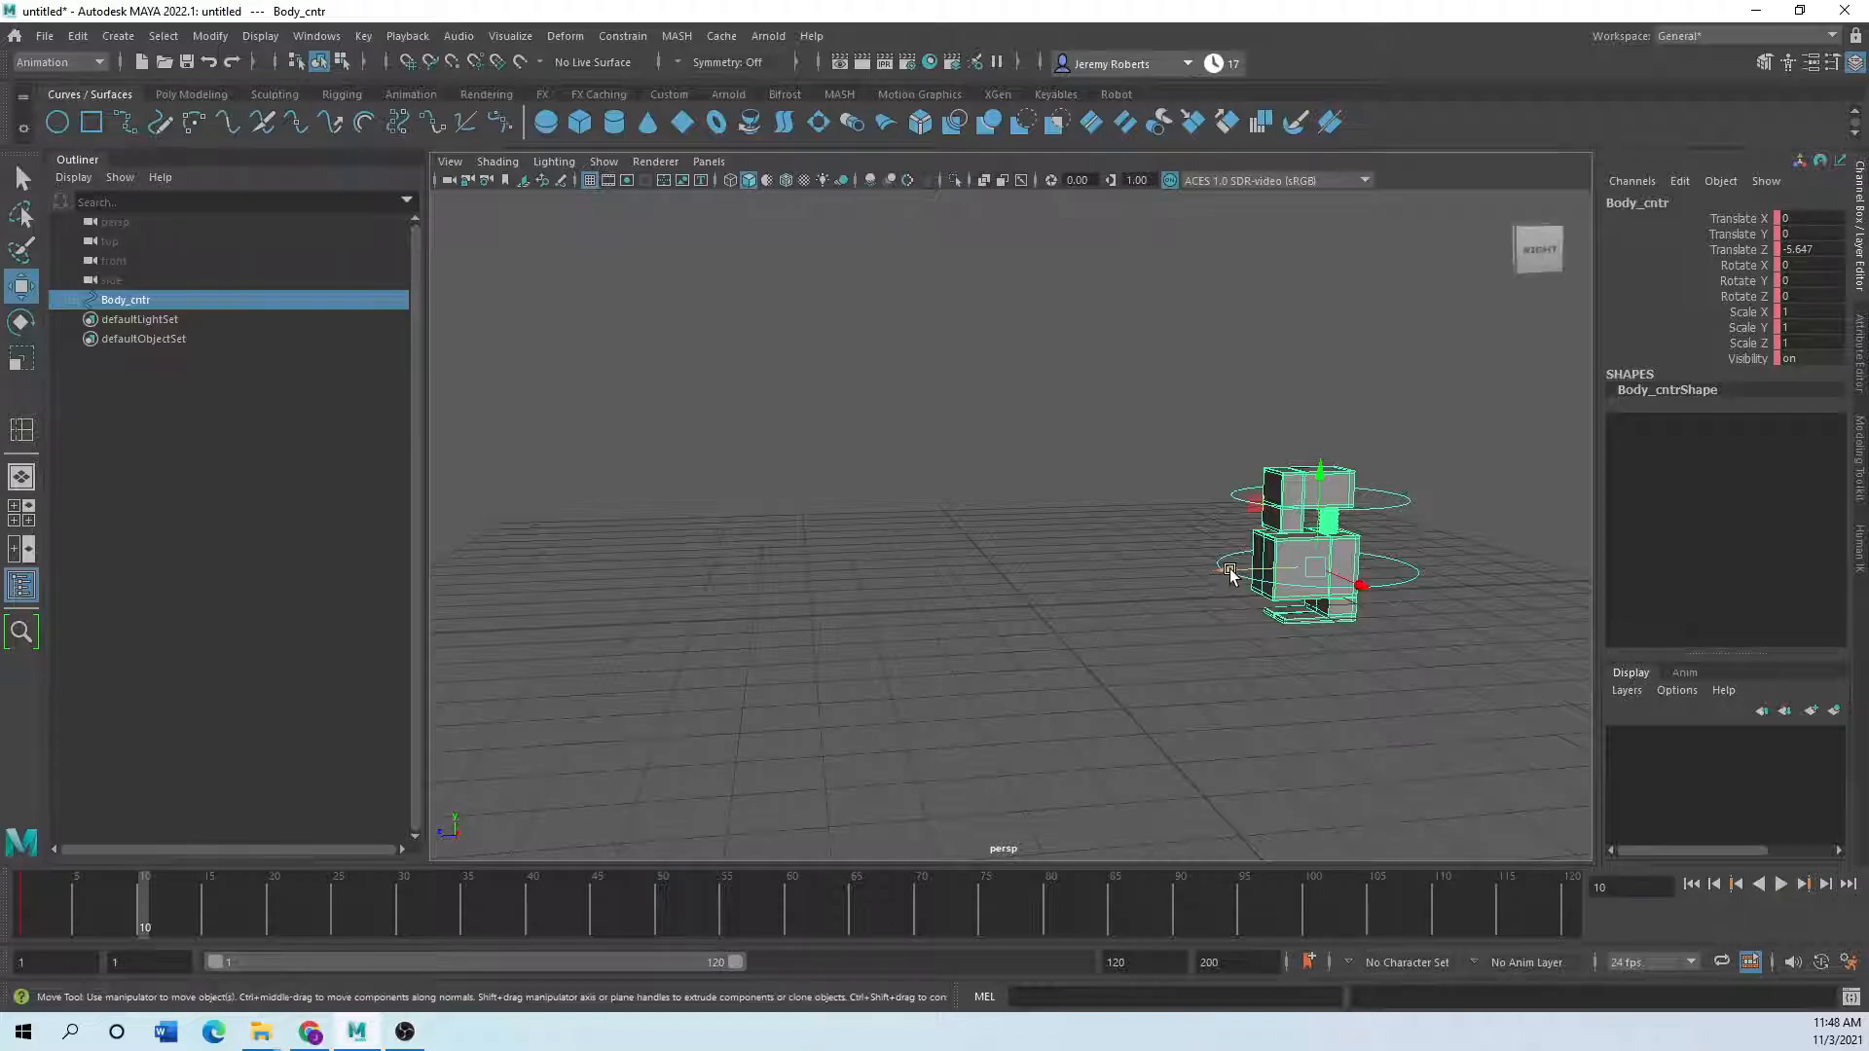
left_click_drag(1134, 574, 685, 596)
key("s")
- At frame 2, raise Head_cntr to about 0.433 in Y and key it
left_click_drag(148, 907, 41, 922)
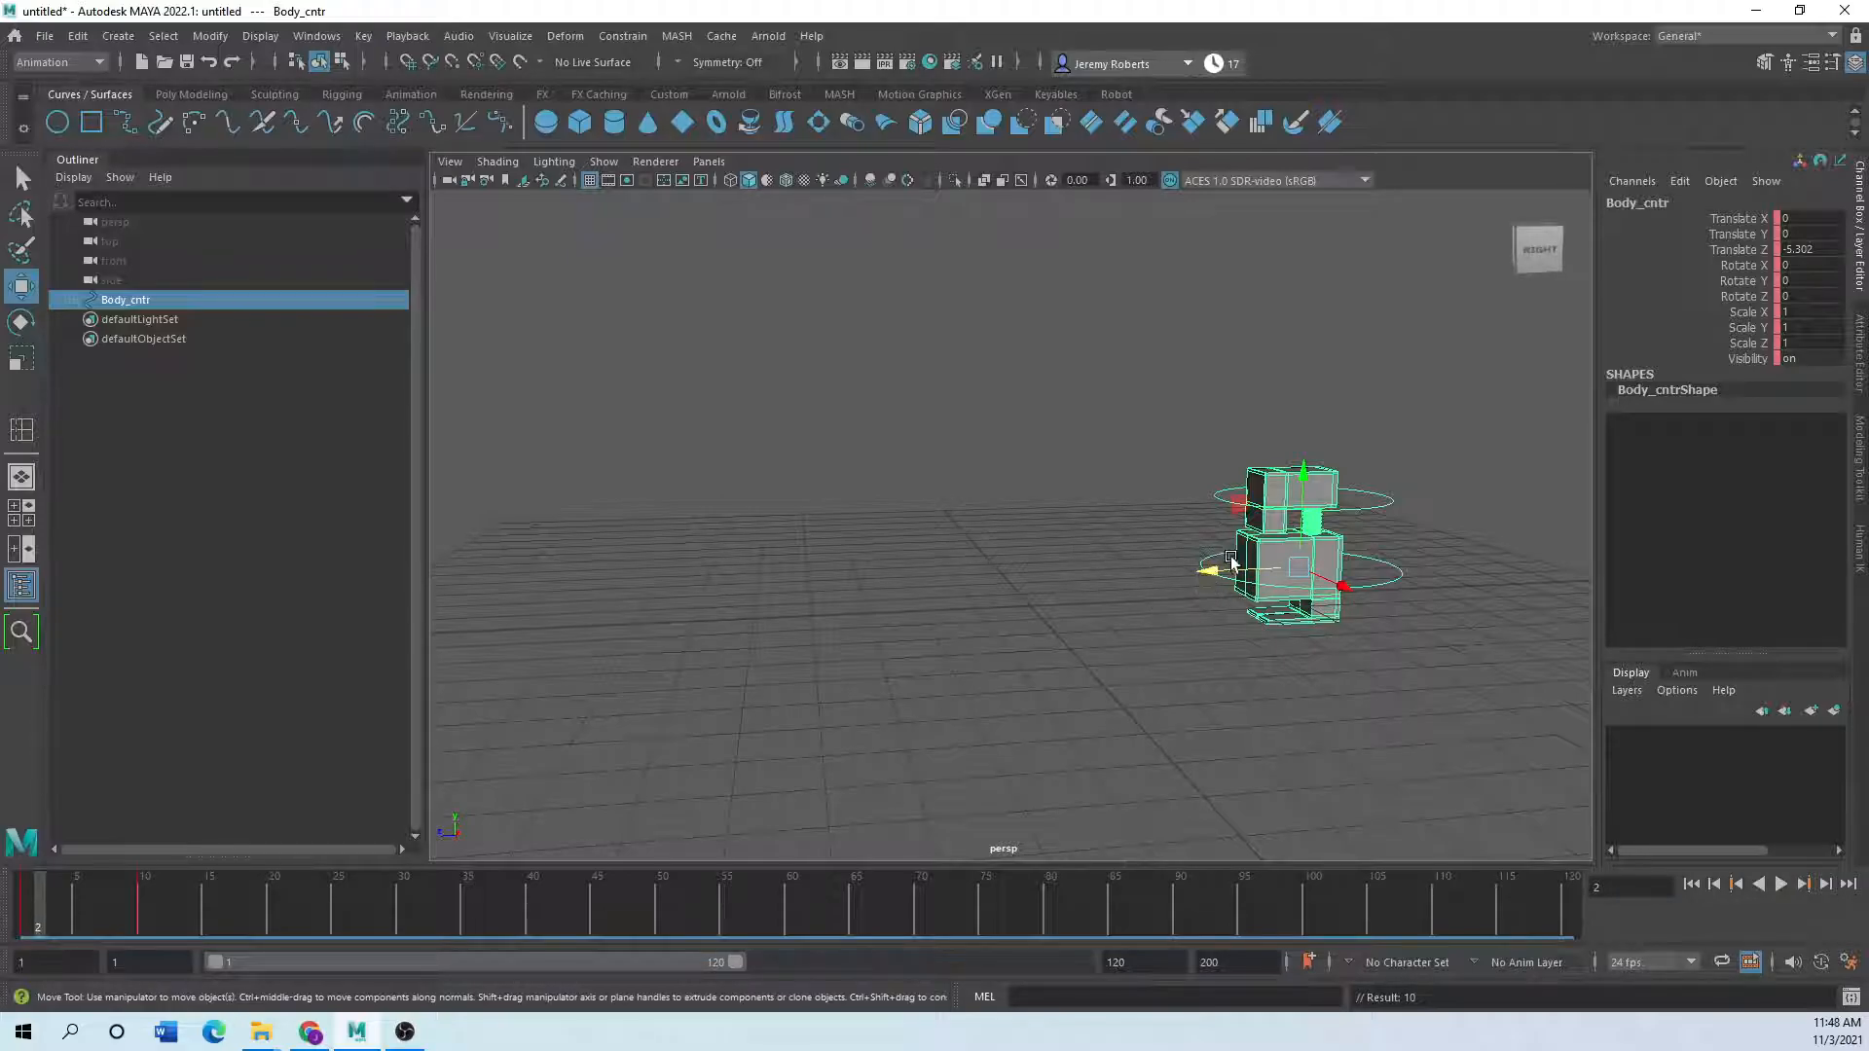
left_click(1229, 511)
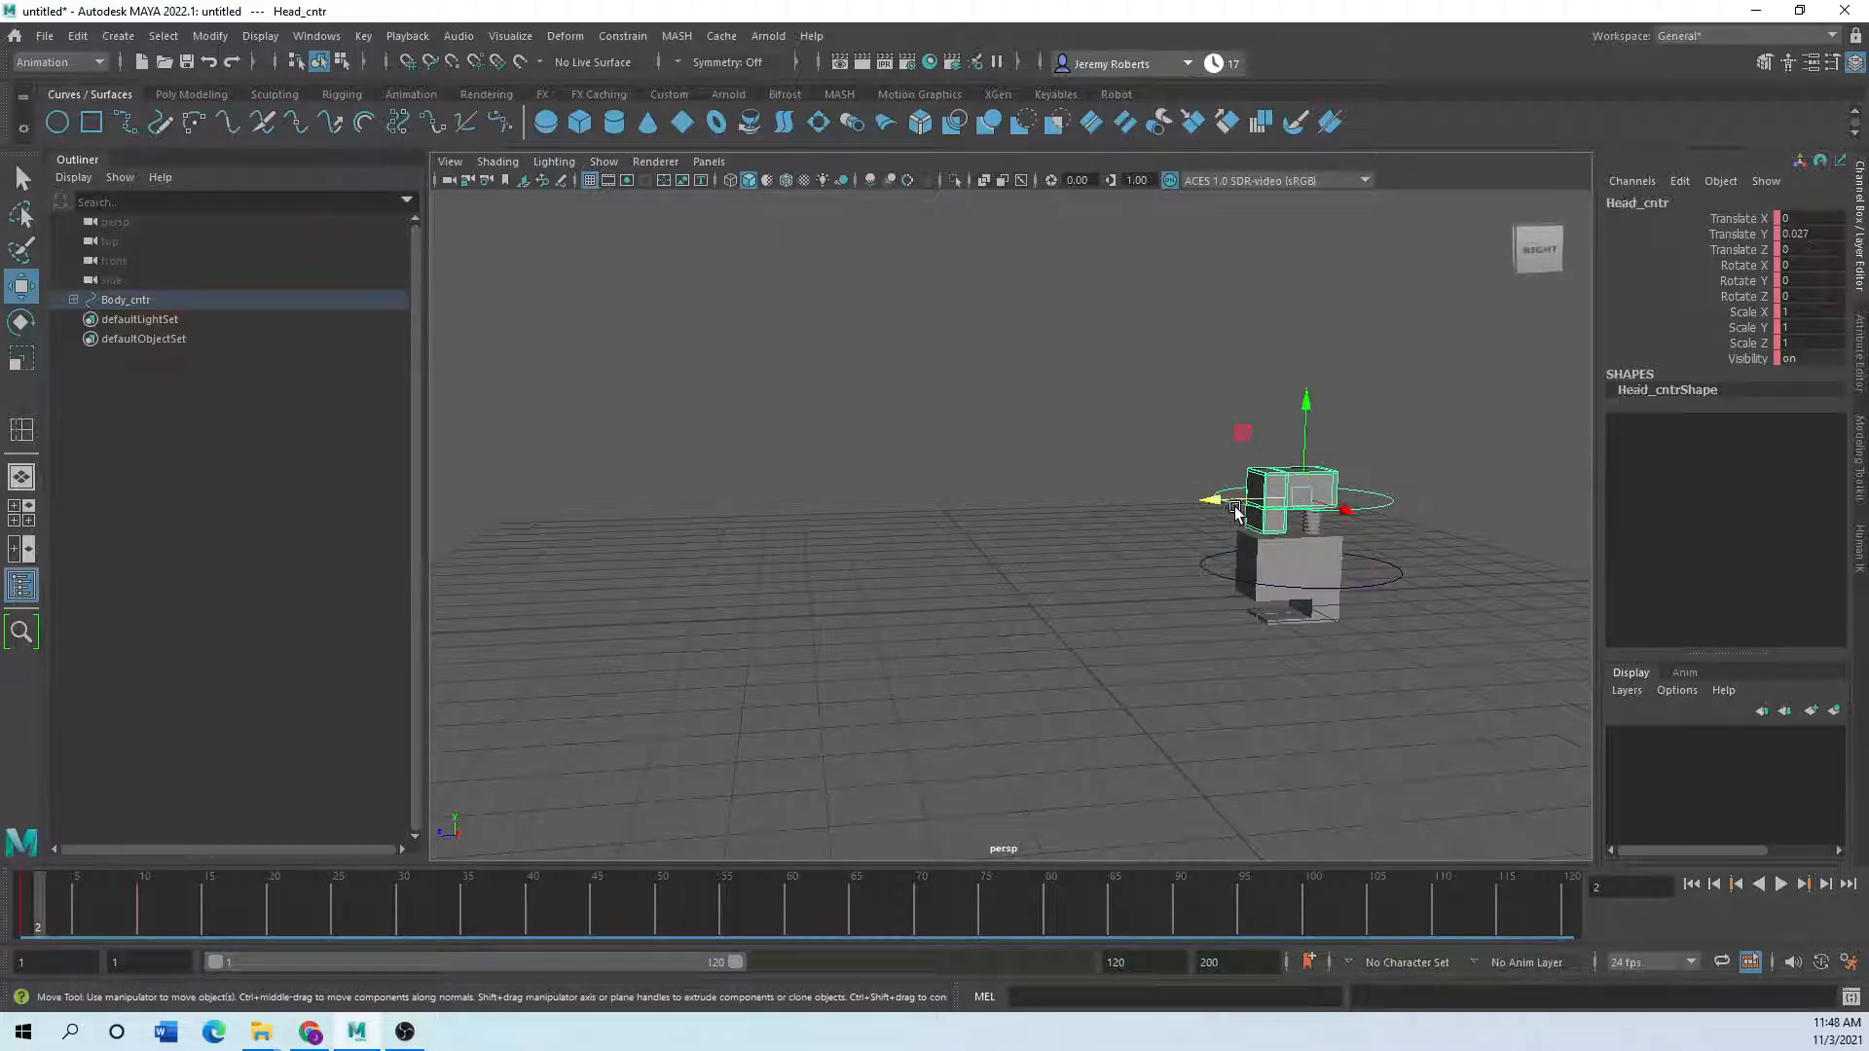
left_click_drag(1305, 456, 1306, 434)
key("s")
- At frame 4, lower Head_cntr slightly in Y and key it
left_click(63, 910)
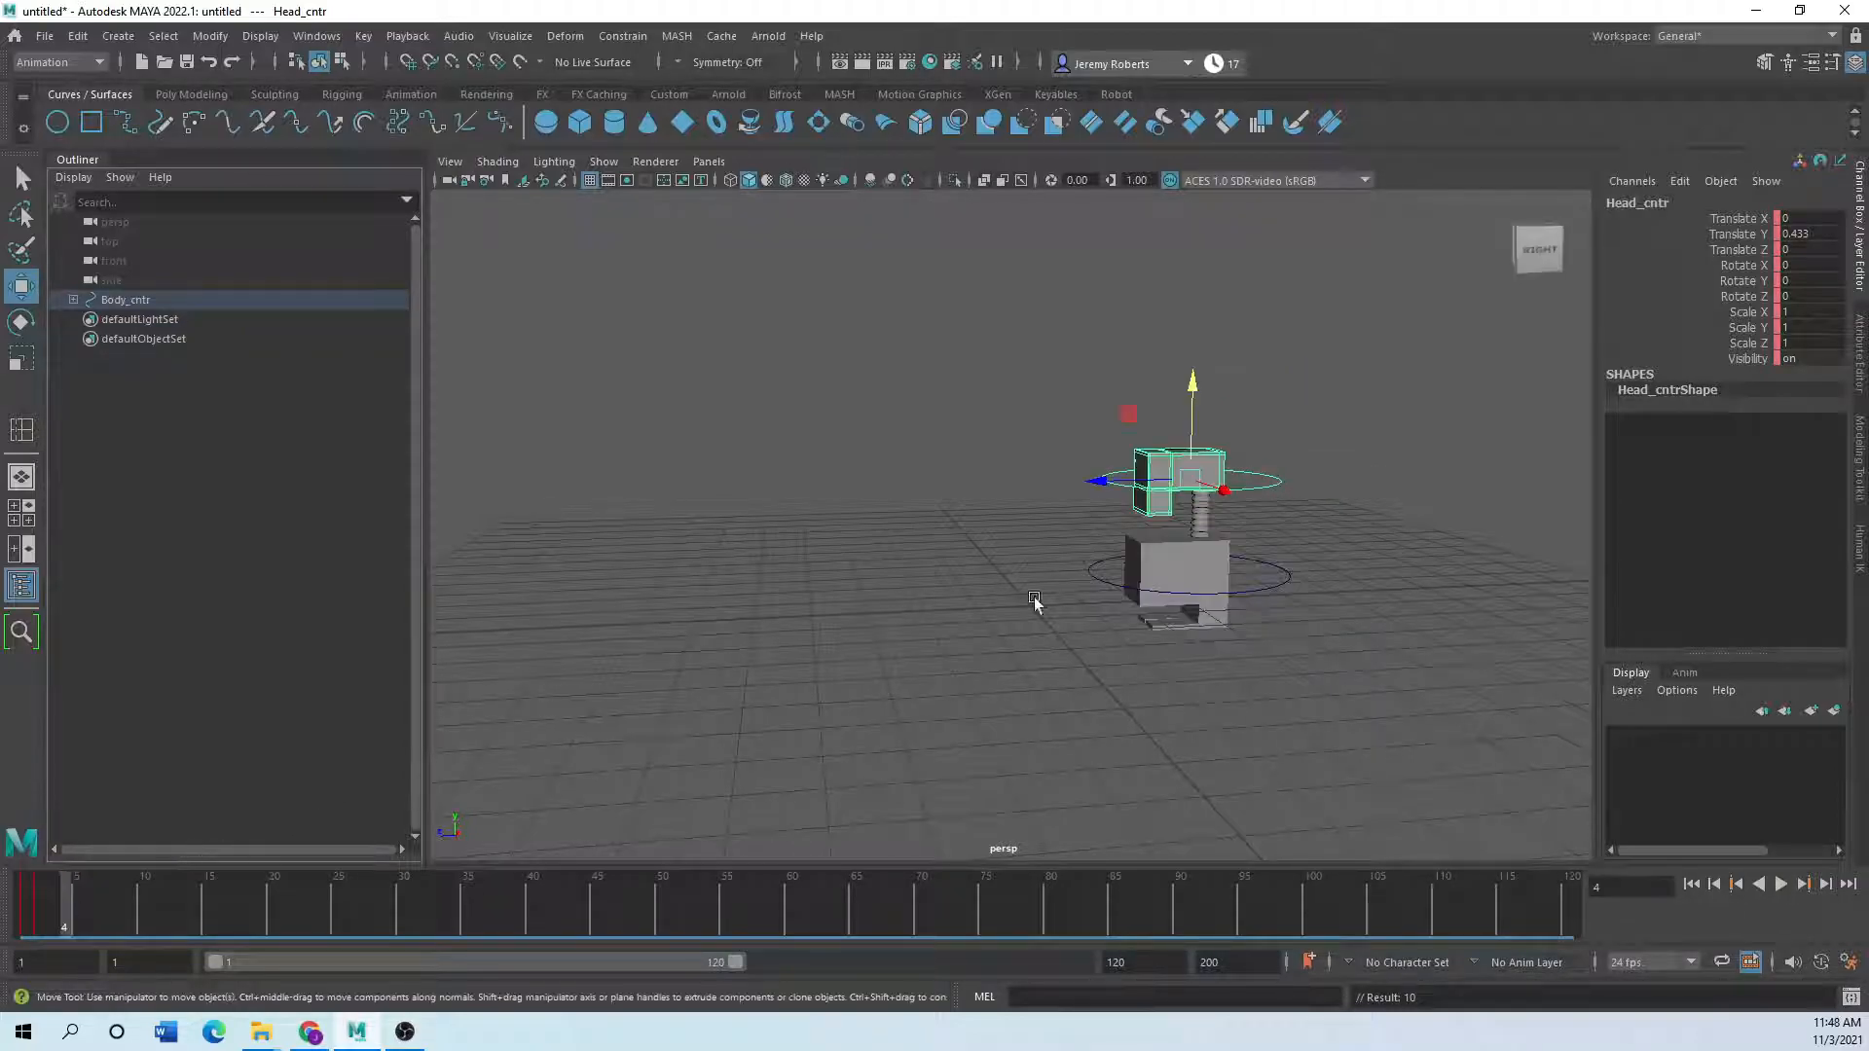
mouse_move(1192, 388)
left_mouse_down()
mouse_move(1191, 429)
mouse_move(1193, 404)
left_mouse_up()
key("s")
- Key Head_cntr raised to about 0.323 in Y at frame 6 and lowered to about 0.117 at frame 7
left_click_drag(63, 915, 86, 913)
left_click_drag(1022, 443, 1022, 430)
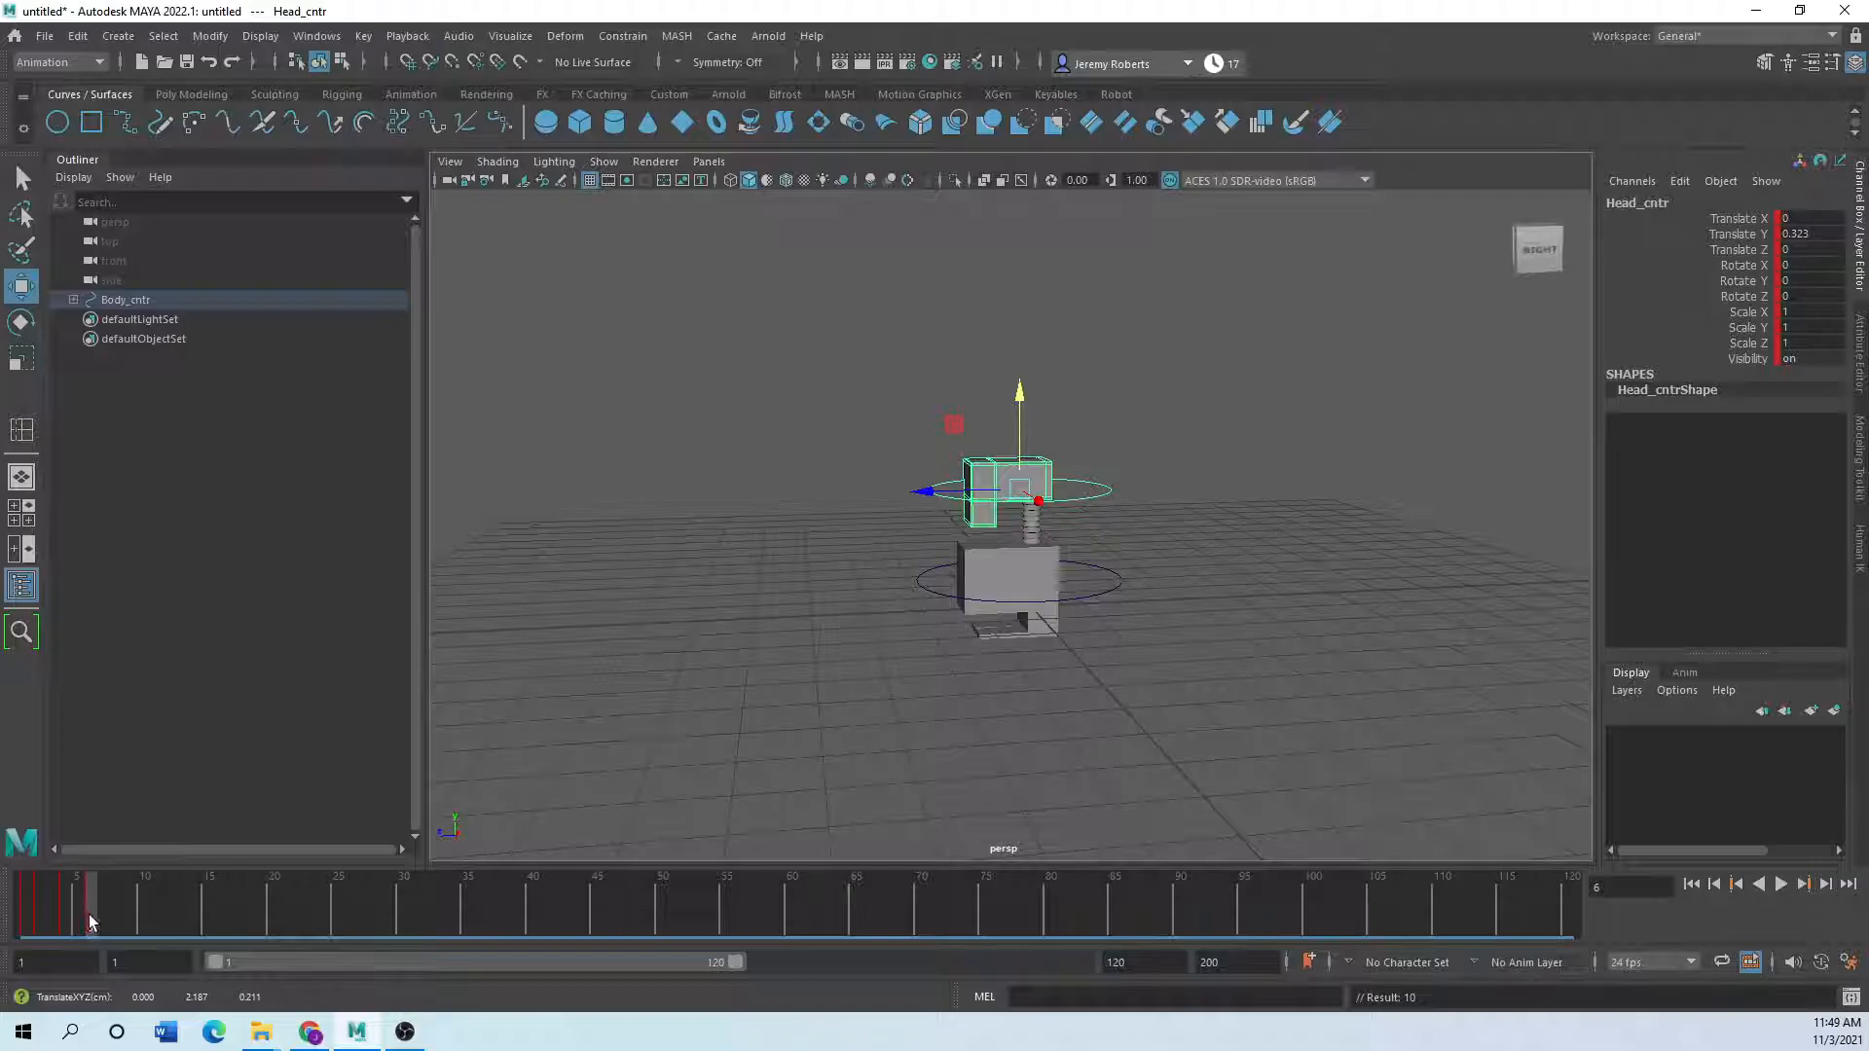
left_click_drag(86, 922, 107, 917)
key("s")
- Key Head_cntr stretched up to about 1.572 in Y at frame 8 and lowered back toward the body at frame 10
left_click(115, 905)
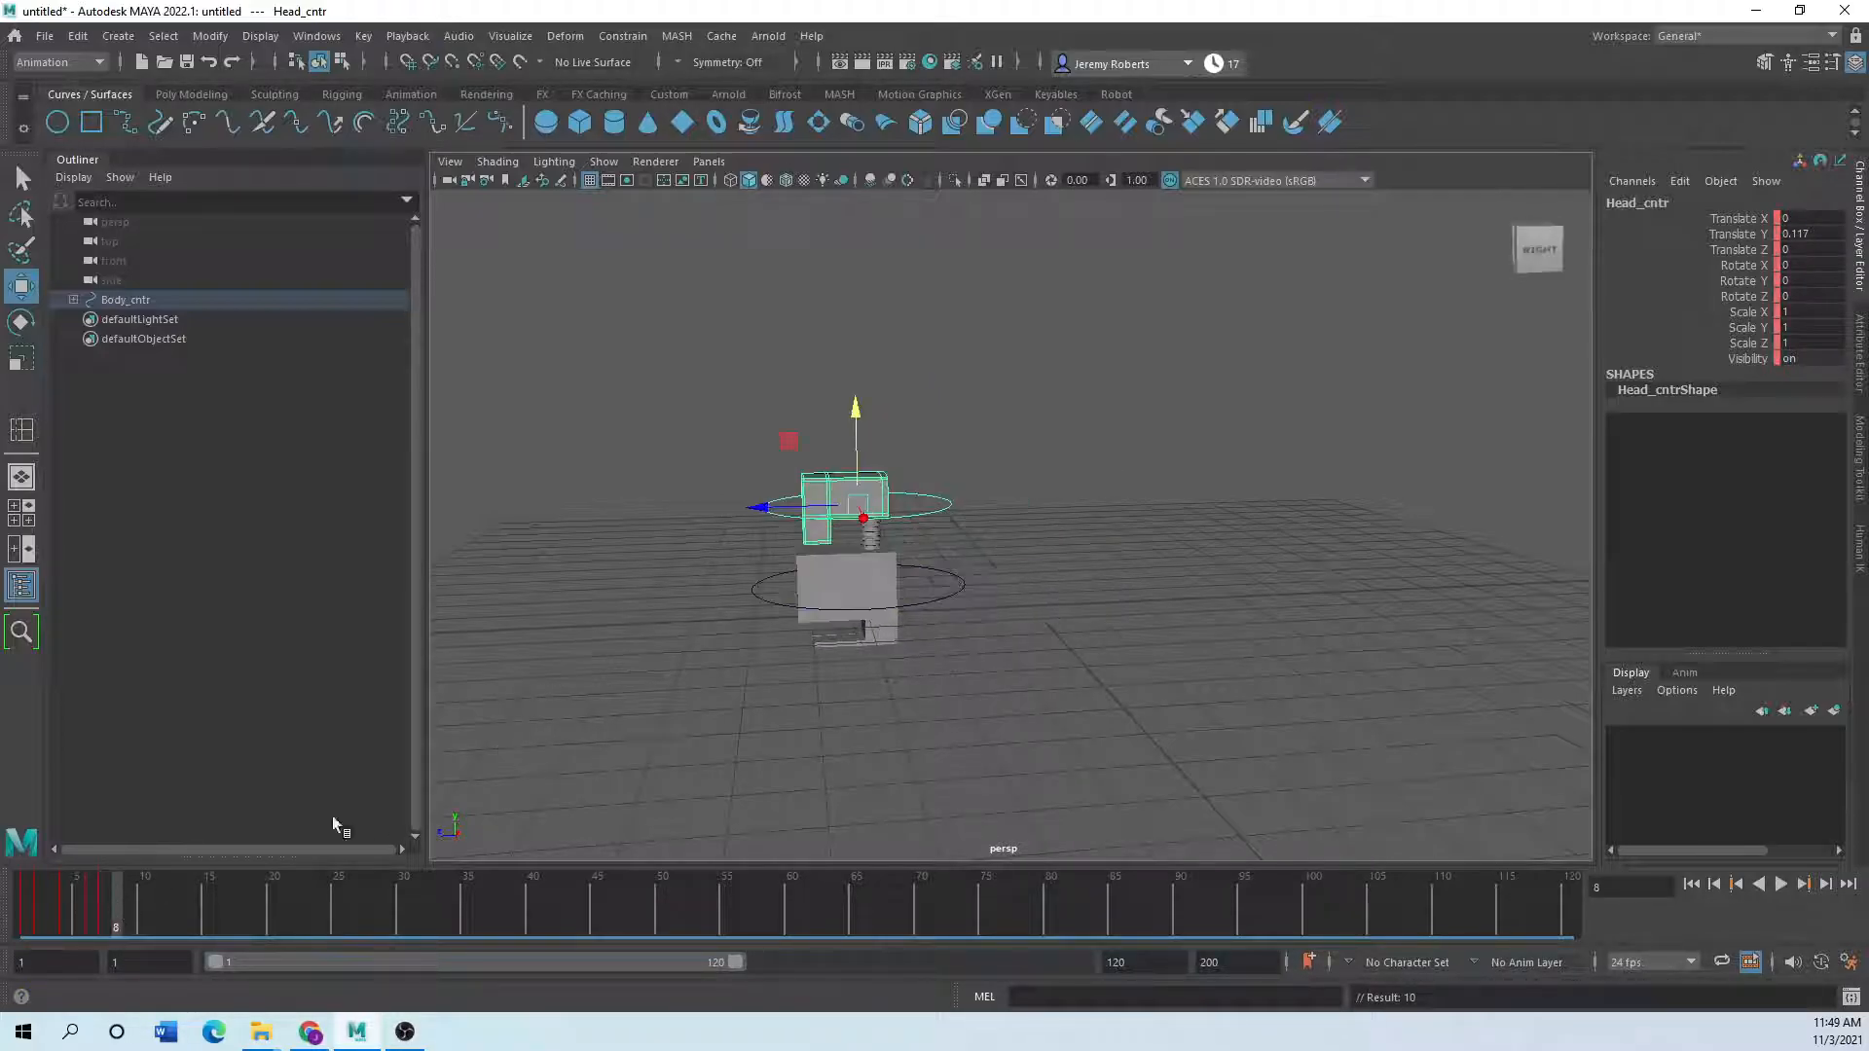
left_click_drag(860, 440, 860, 365)
key("s")
left_click(136, 887)
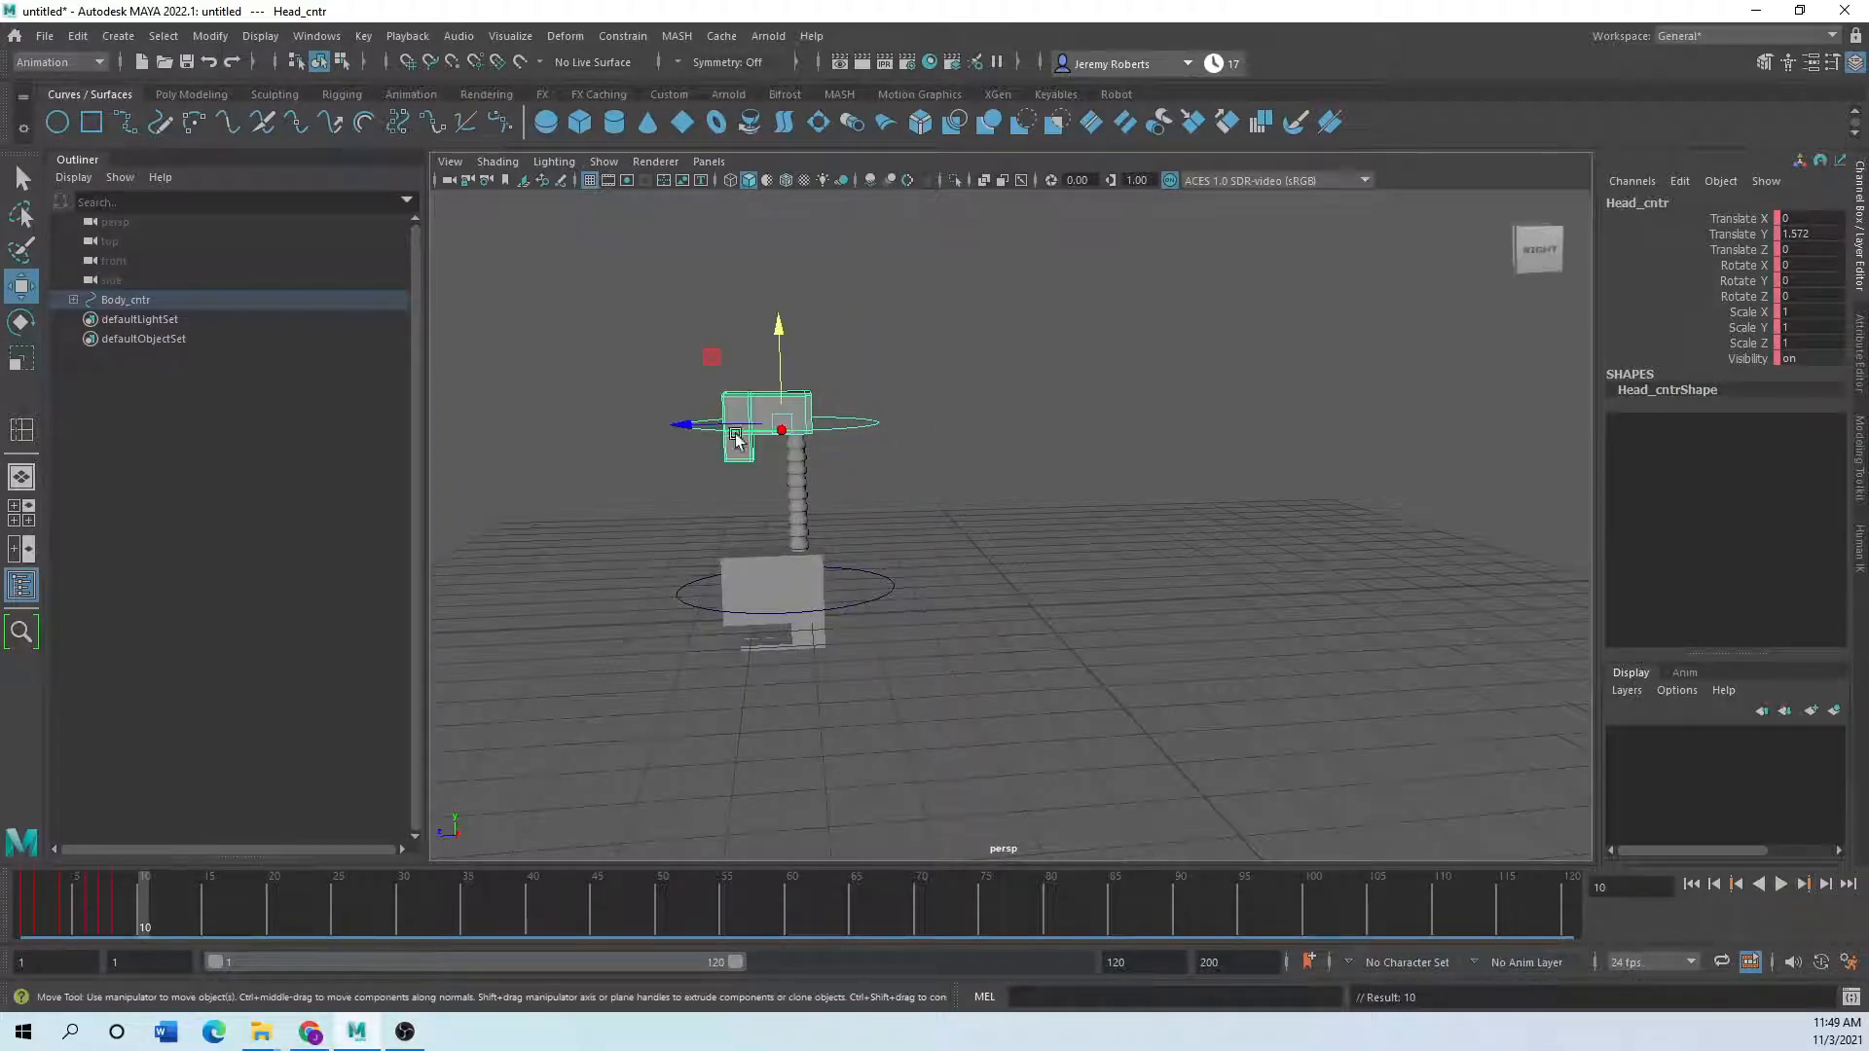
left_click_drag(779, 336, 778, 414)
key("s")
- Play back the animation and check the body travel and neck stretch from an angled view
key("alt+v")
key("alt+v")
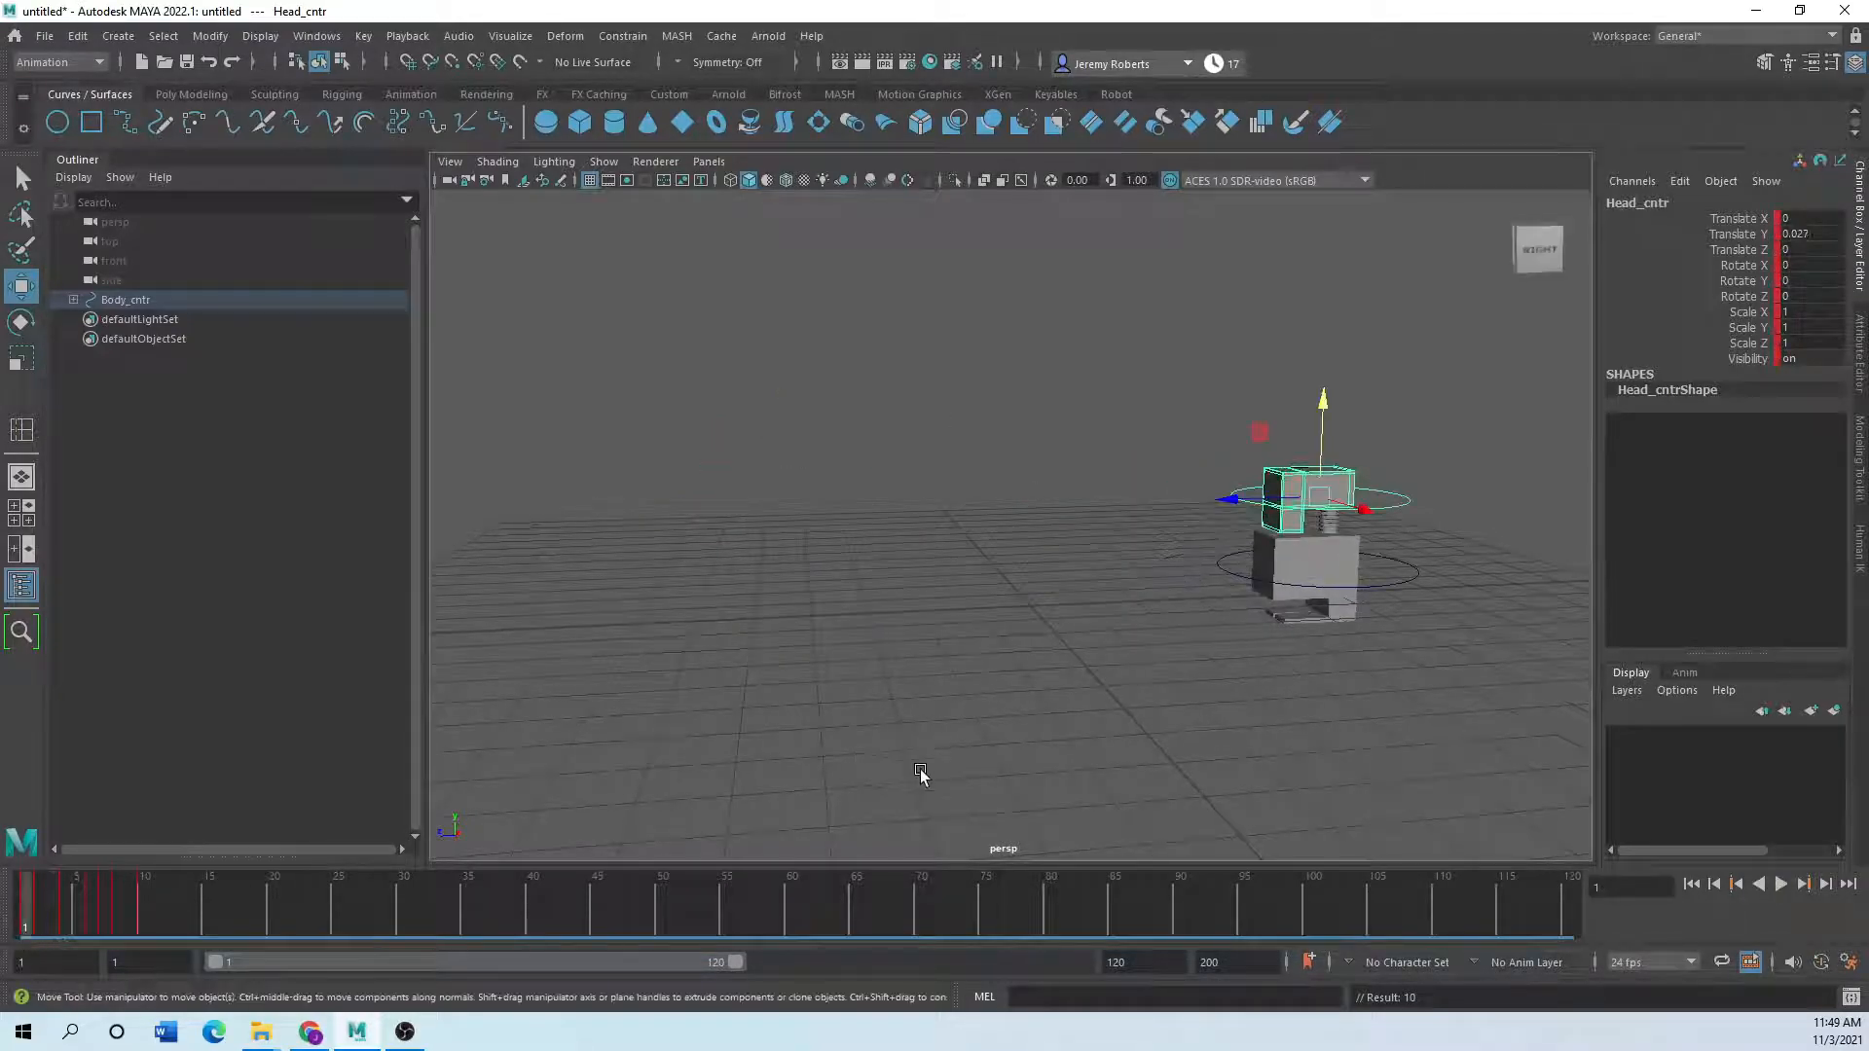
left_click(954, 750)
scroll(1134, 667, "up", 5)
scroll(1382, 676, "down", 4)
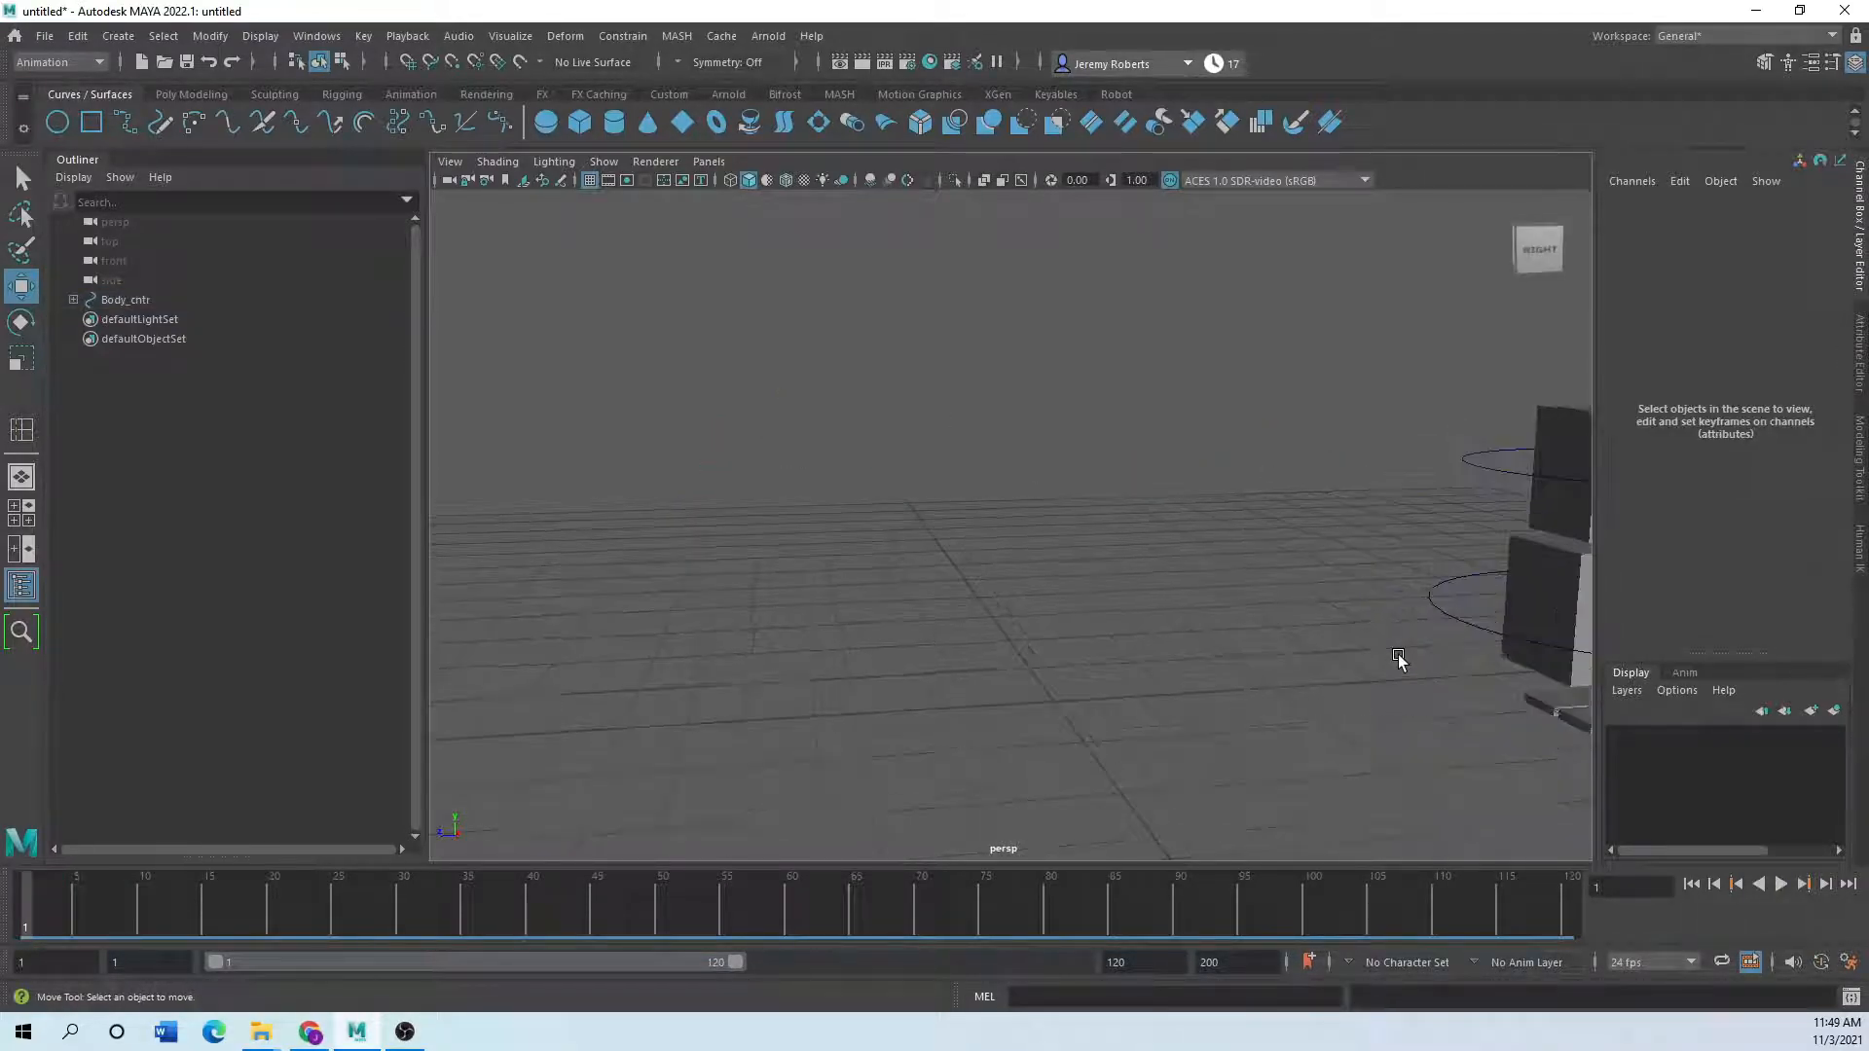
middle_click_drag(1363, 668, 884, 686, "alt")
left_click_drag(885, 686, 1006, 681, "alt")
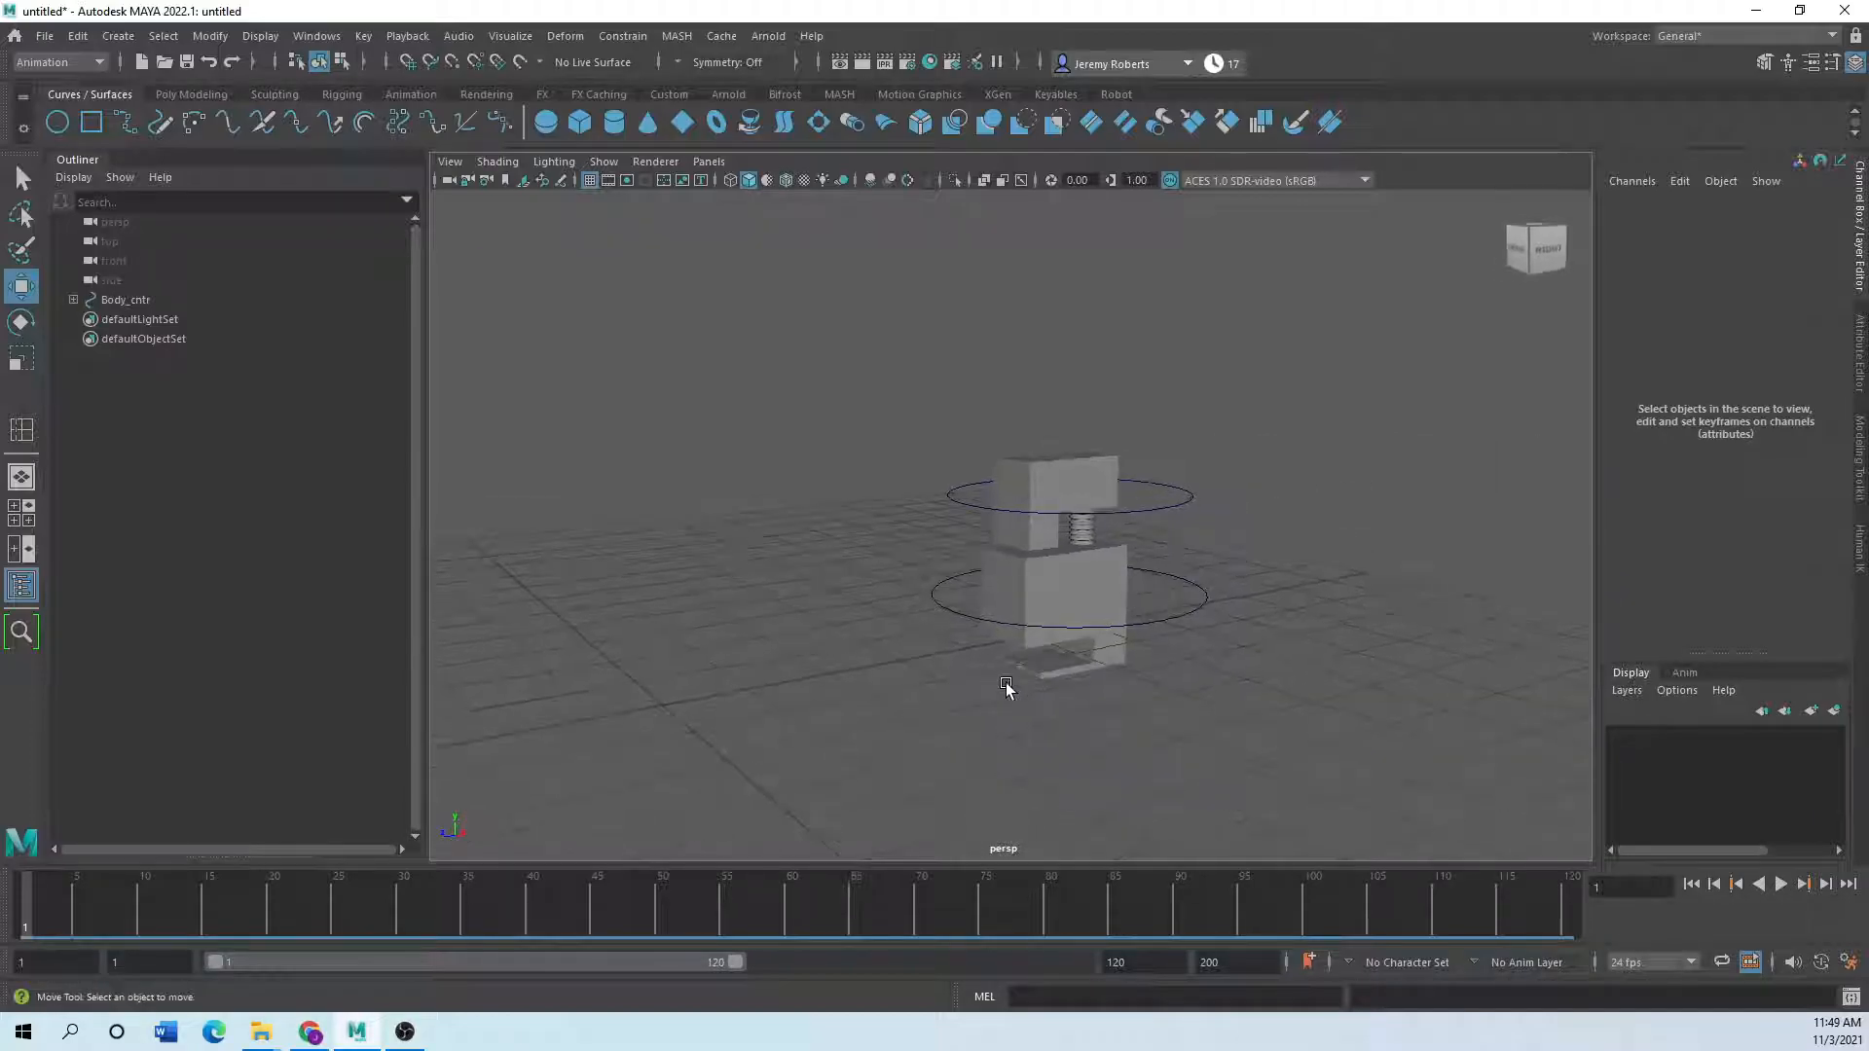
left_click(1779, 884)
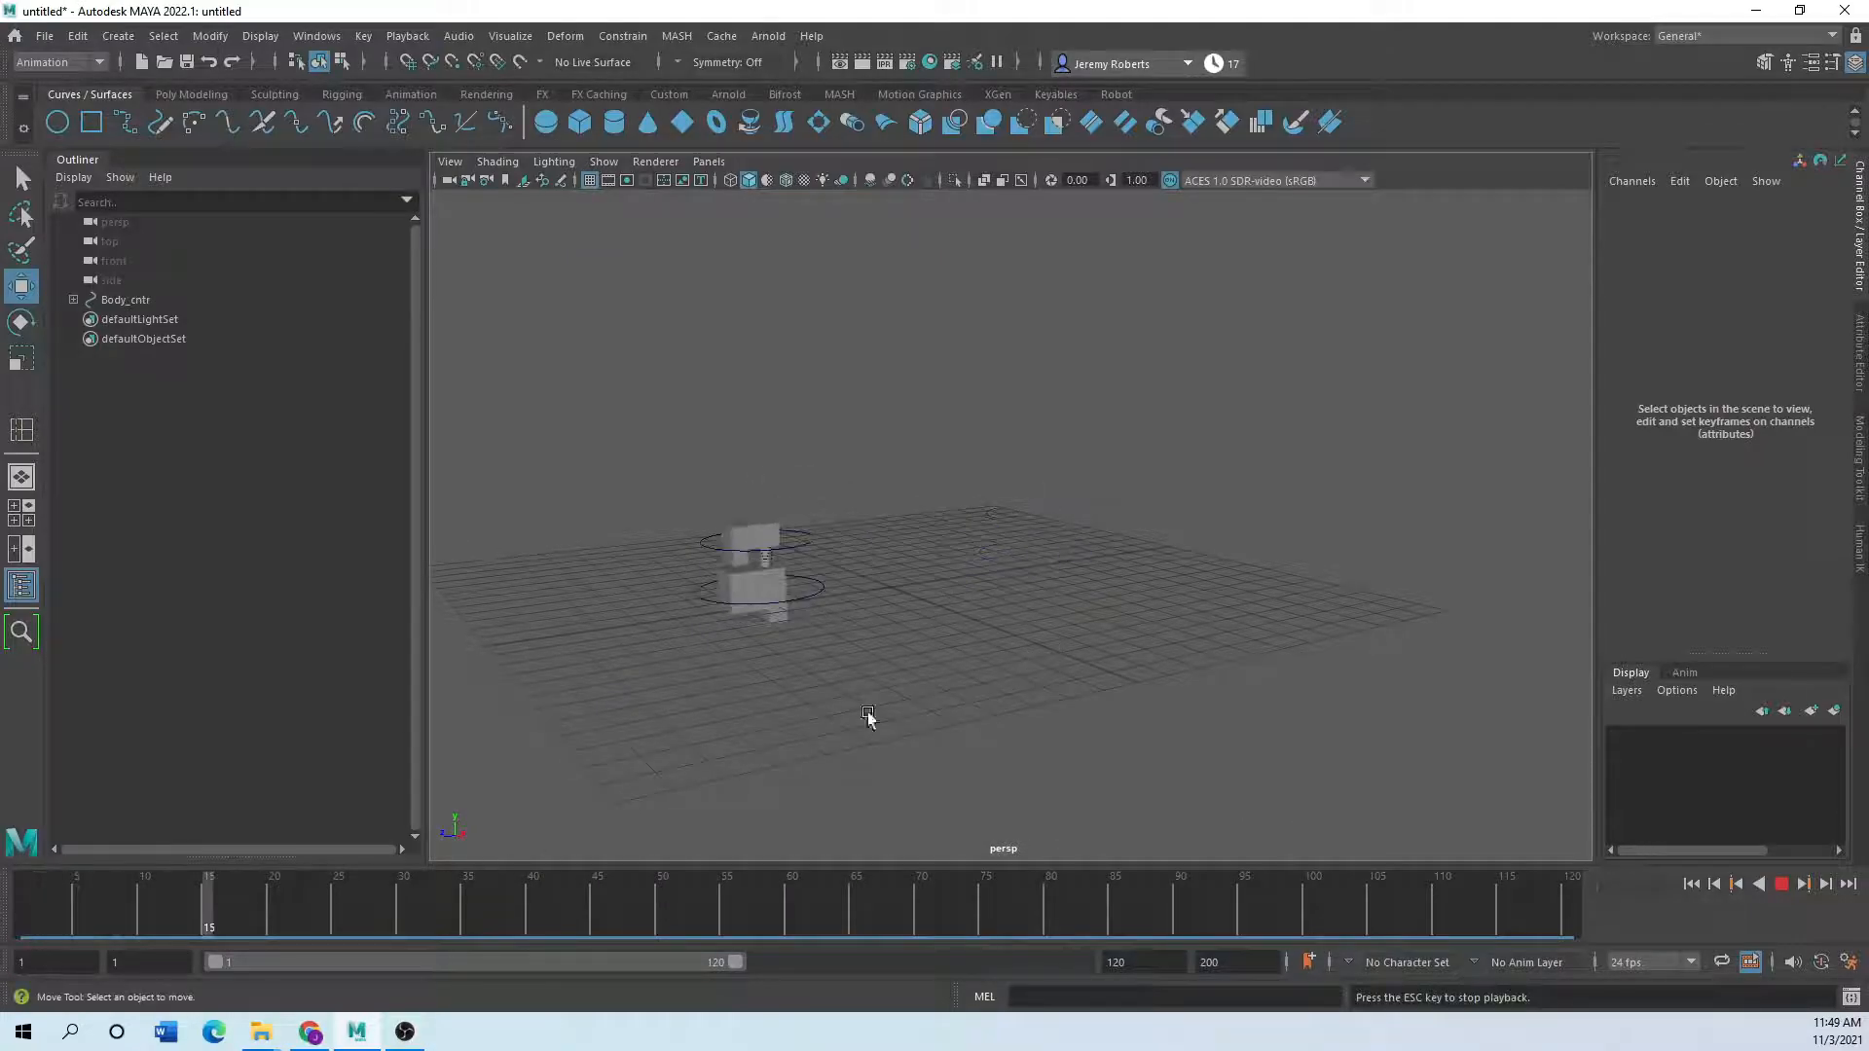
key("Escape")
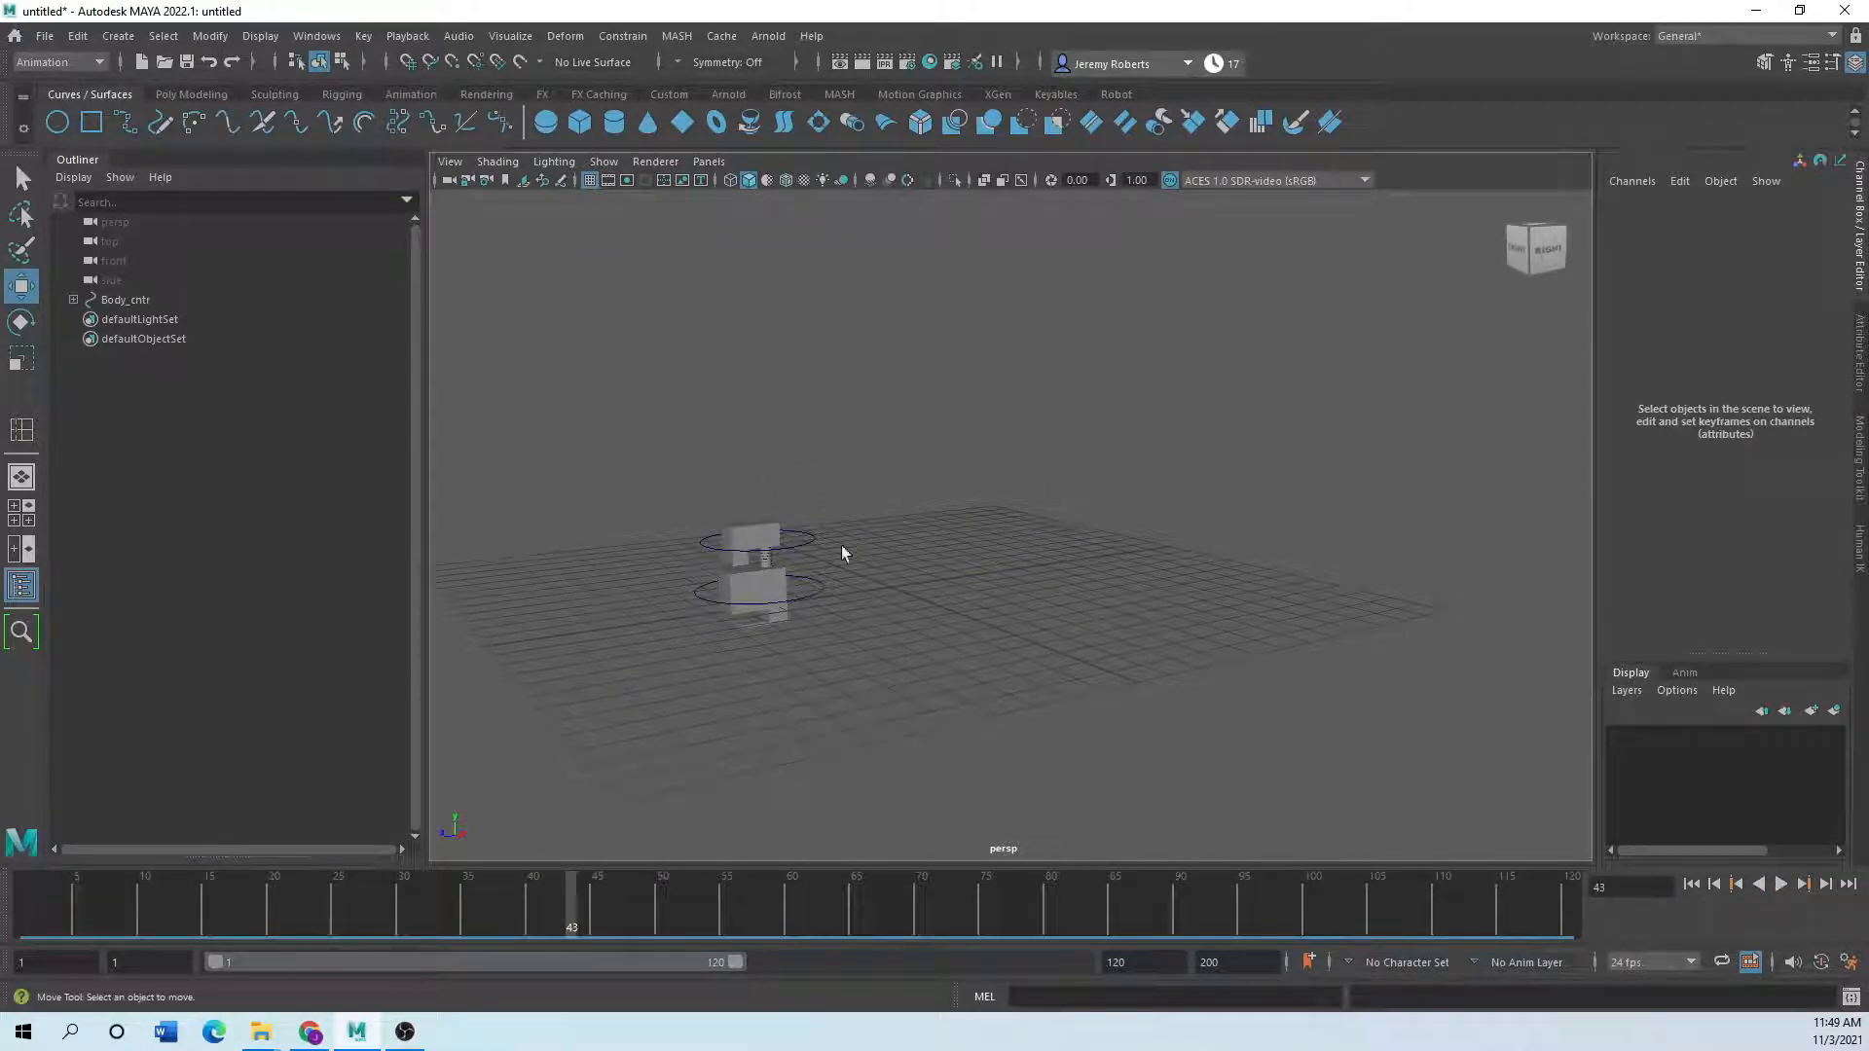
- Select the whole rig, stretch its keys from frames 1–10 out to about frame 94, and return to frame 1
left_click_drag(779, 631, 779, 633)
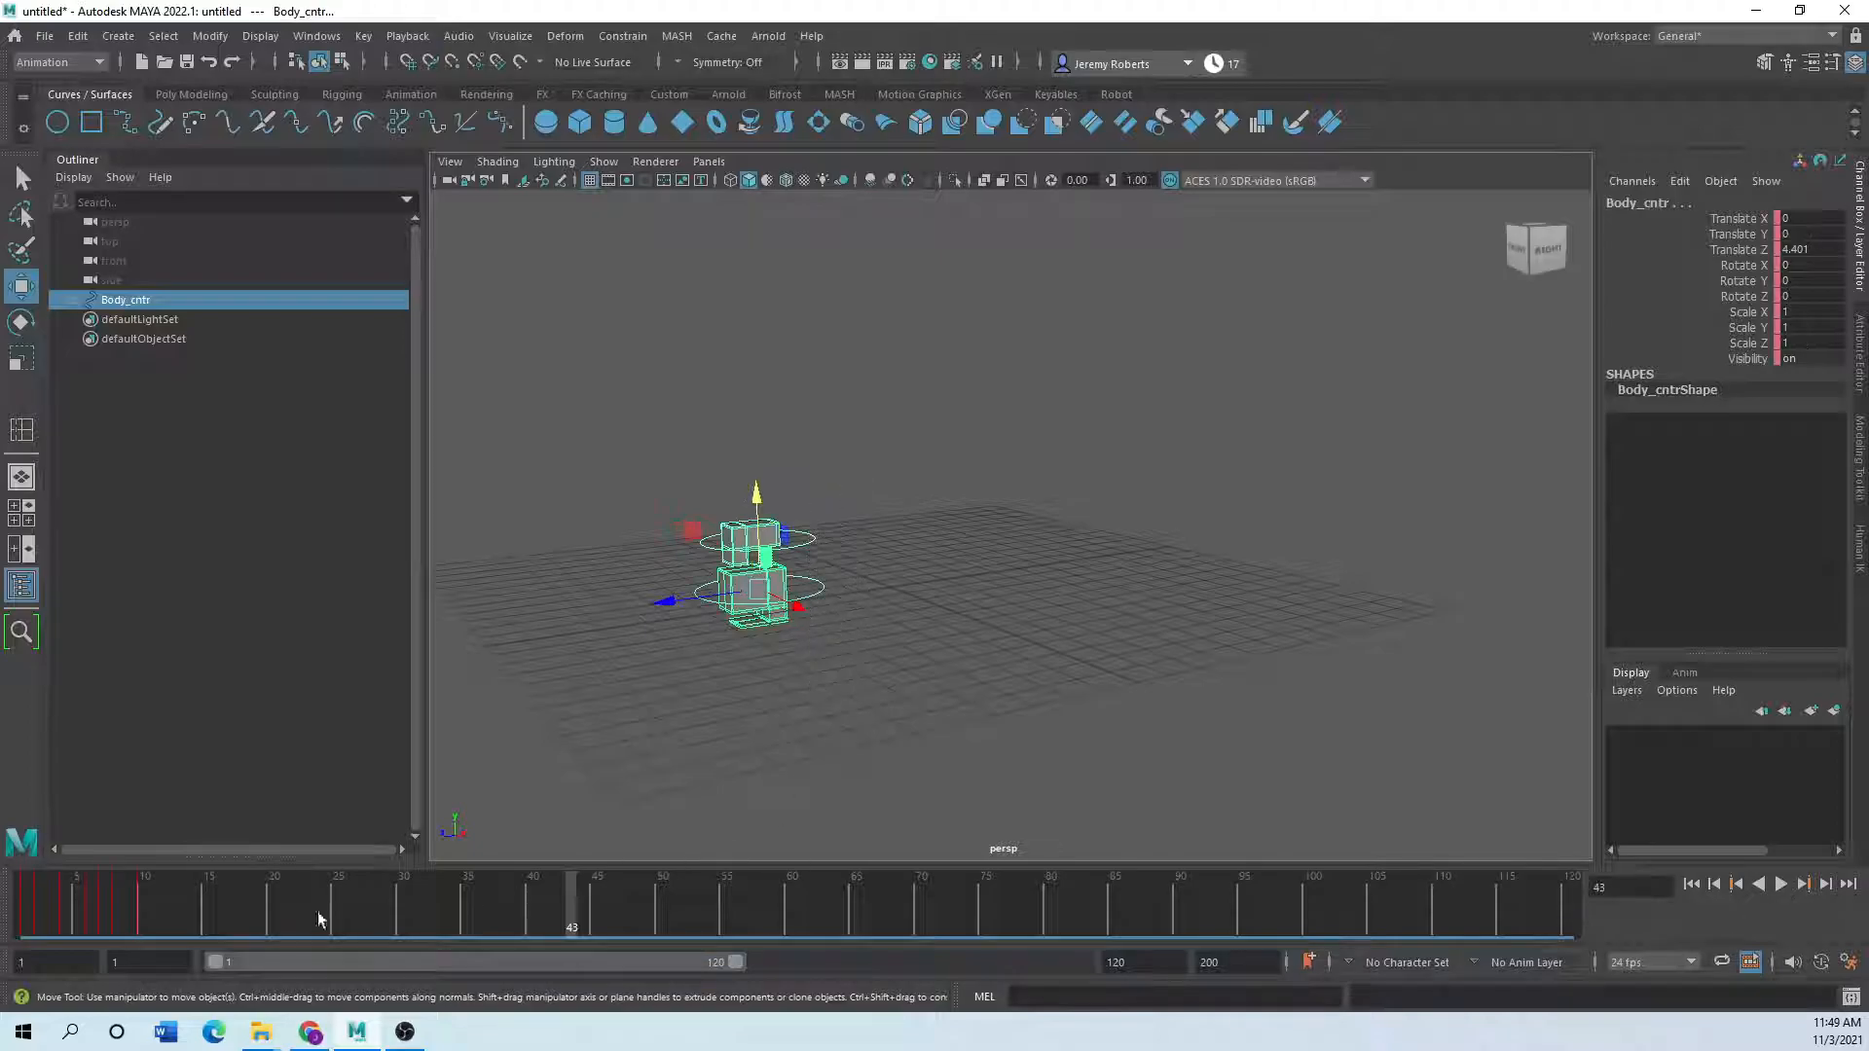
left_click_drag(166, 913, 21, 917, "shift")
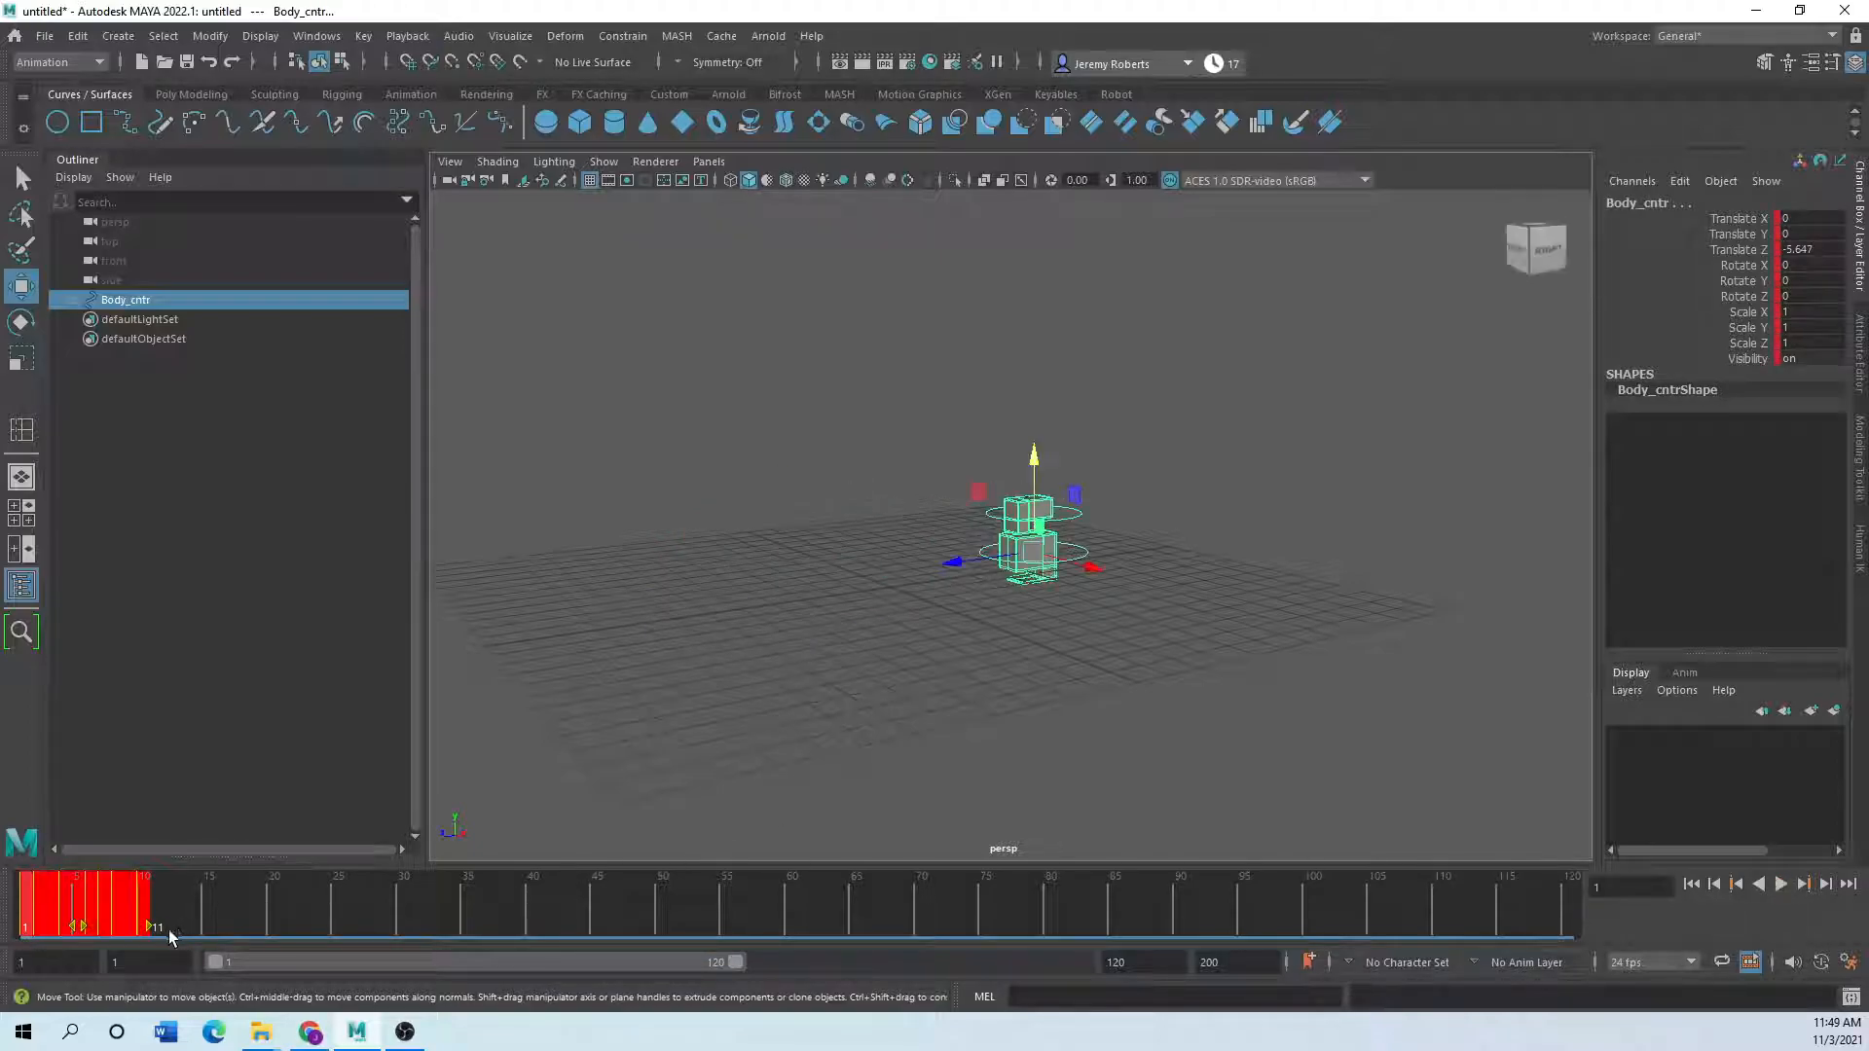
left_click_drag(149, 929, 1234, 932, "shift")
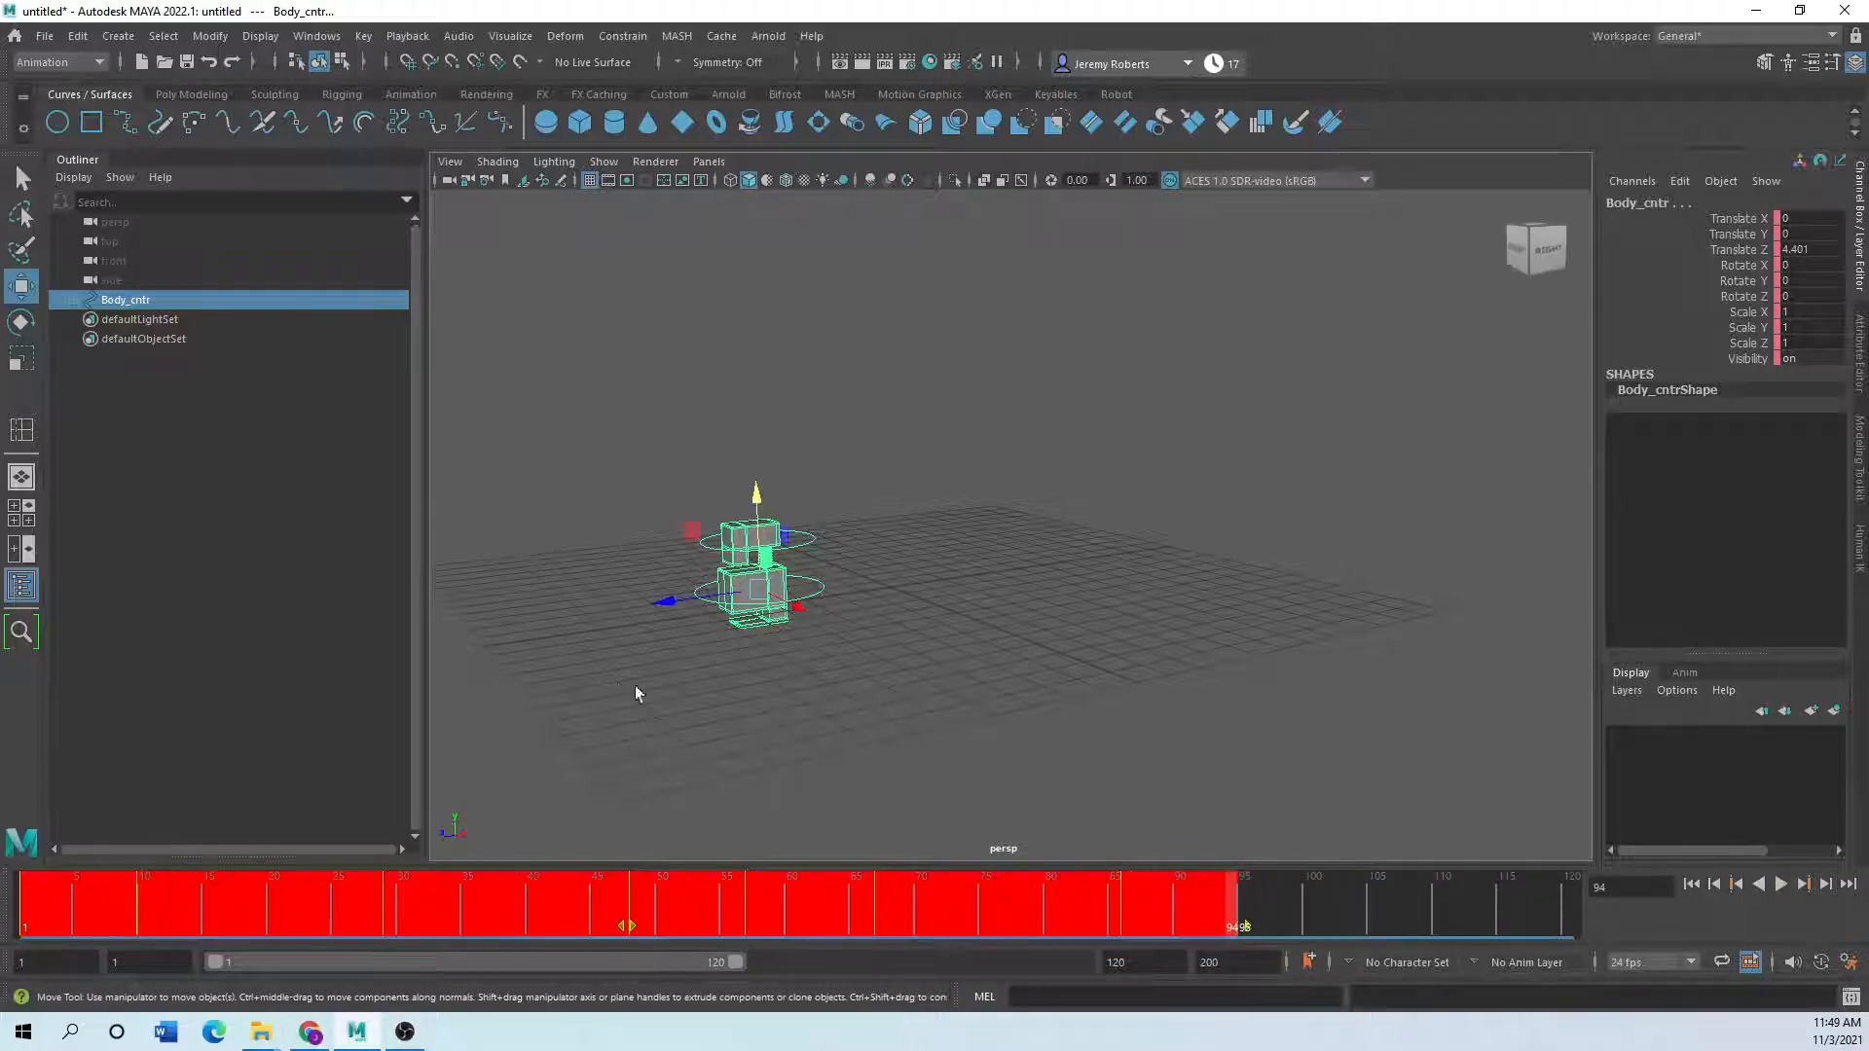
left_click(713, 732)
left_click_drag(592, 899, 25, 932)
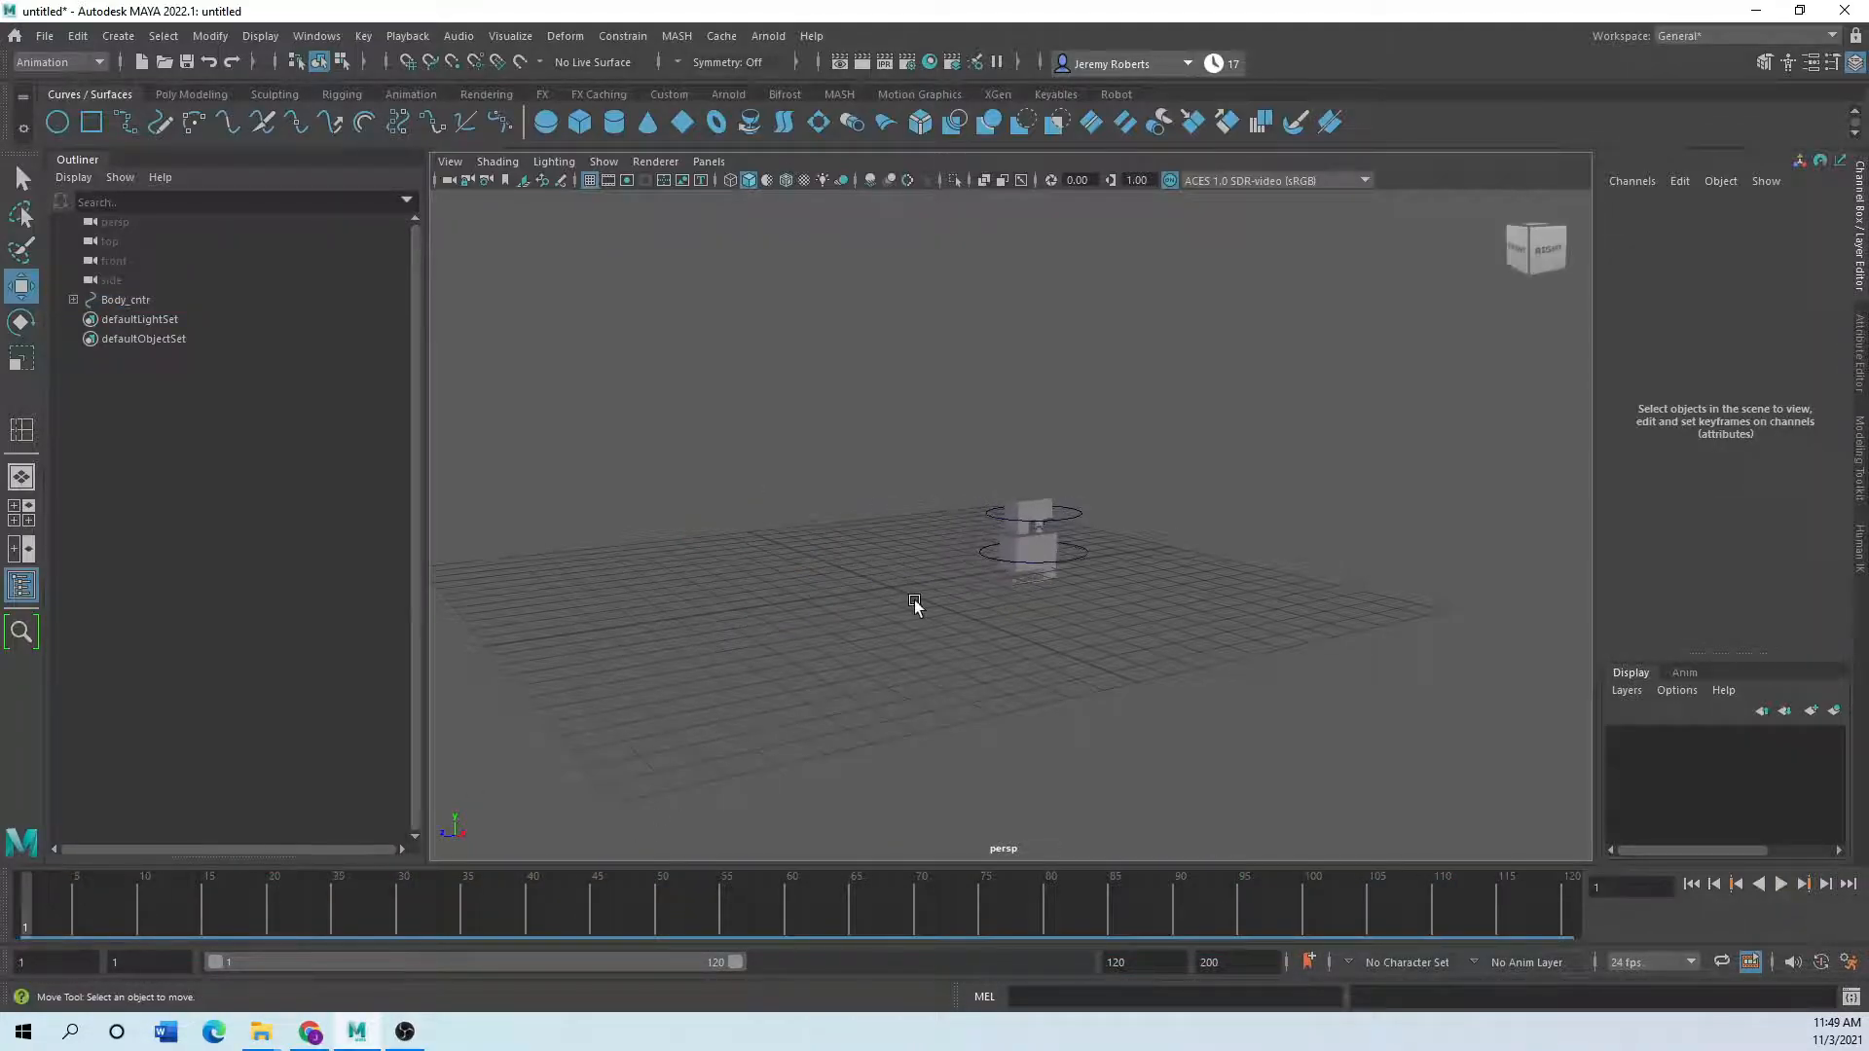
- Play back the retimed animation with the whole travel path in view, and stop it at frame 16
left_click(1779, 886)
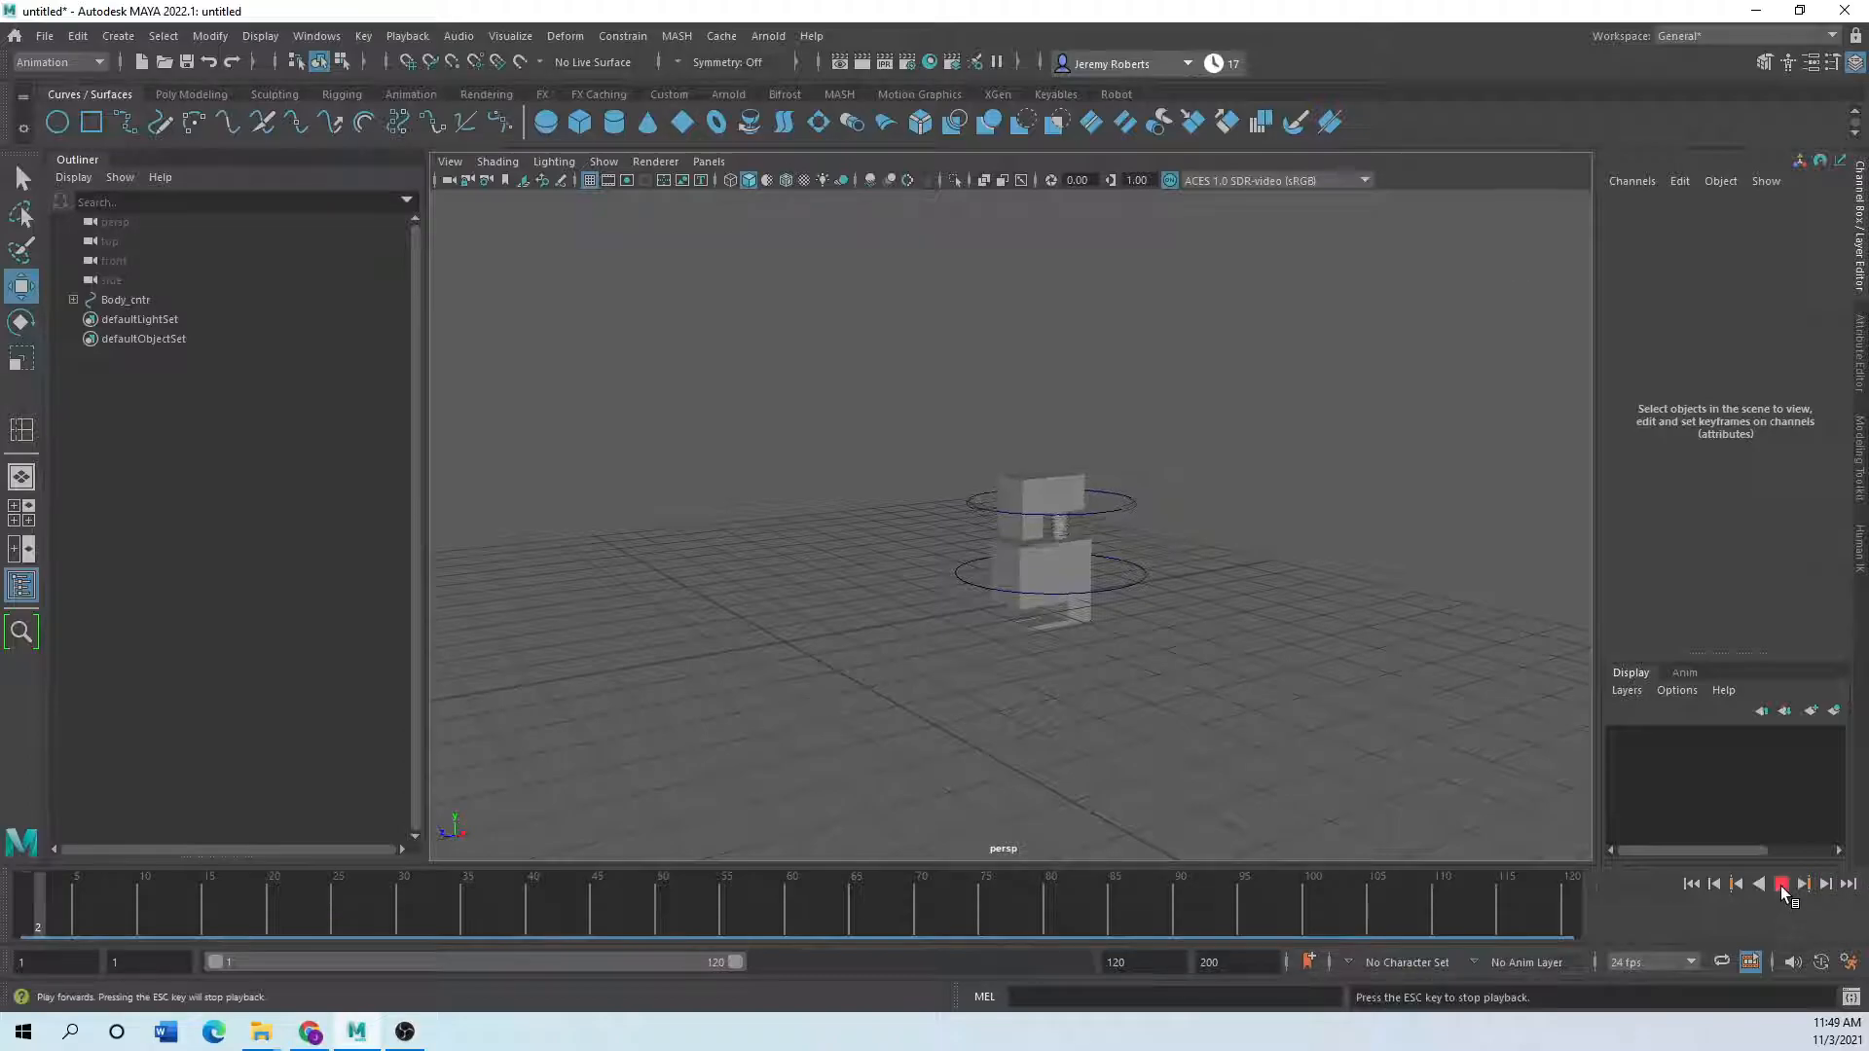
scroll(909, 759, "down", 5)
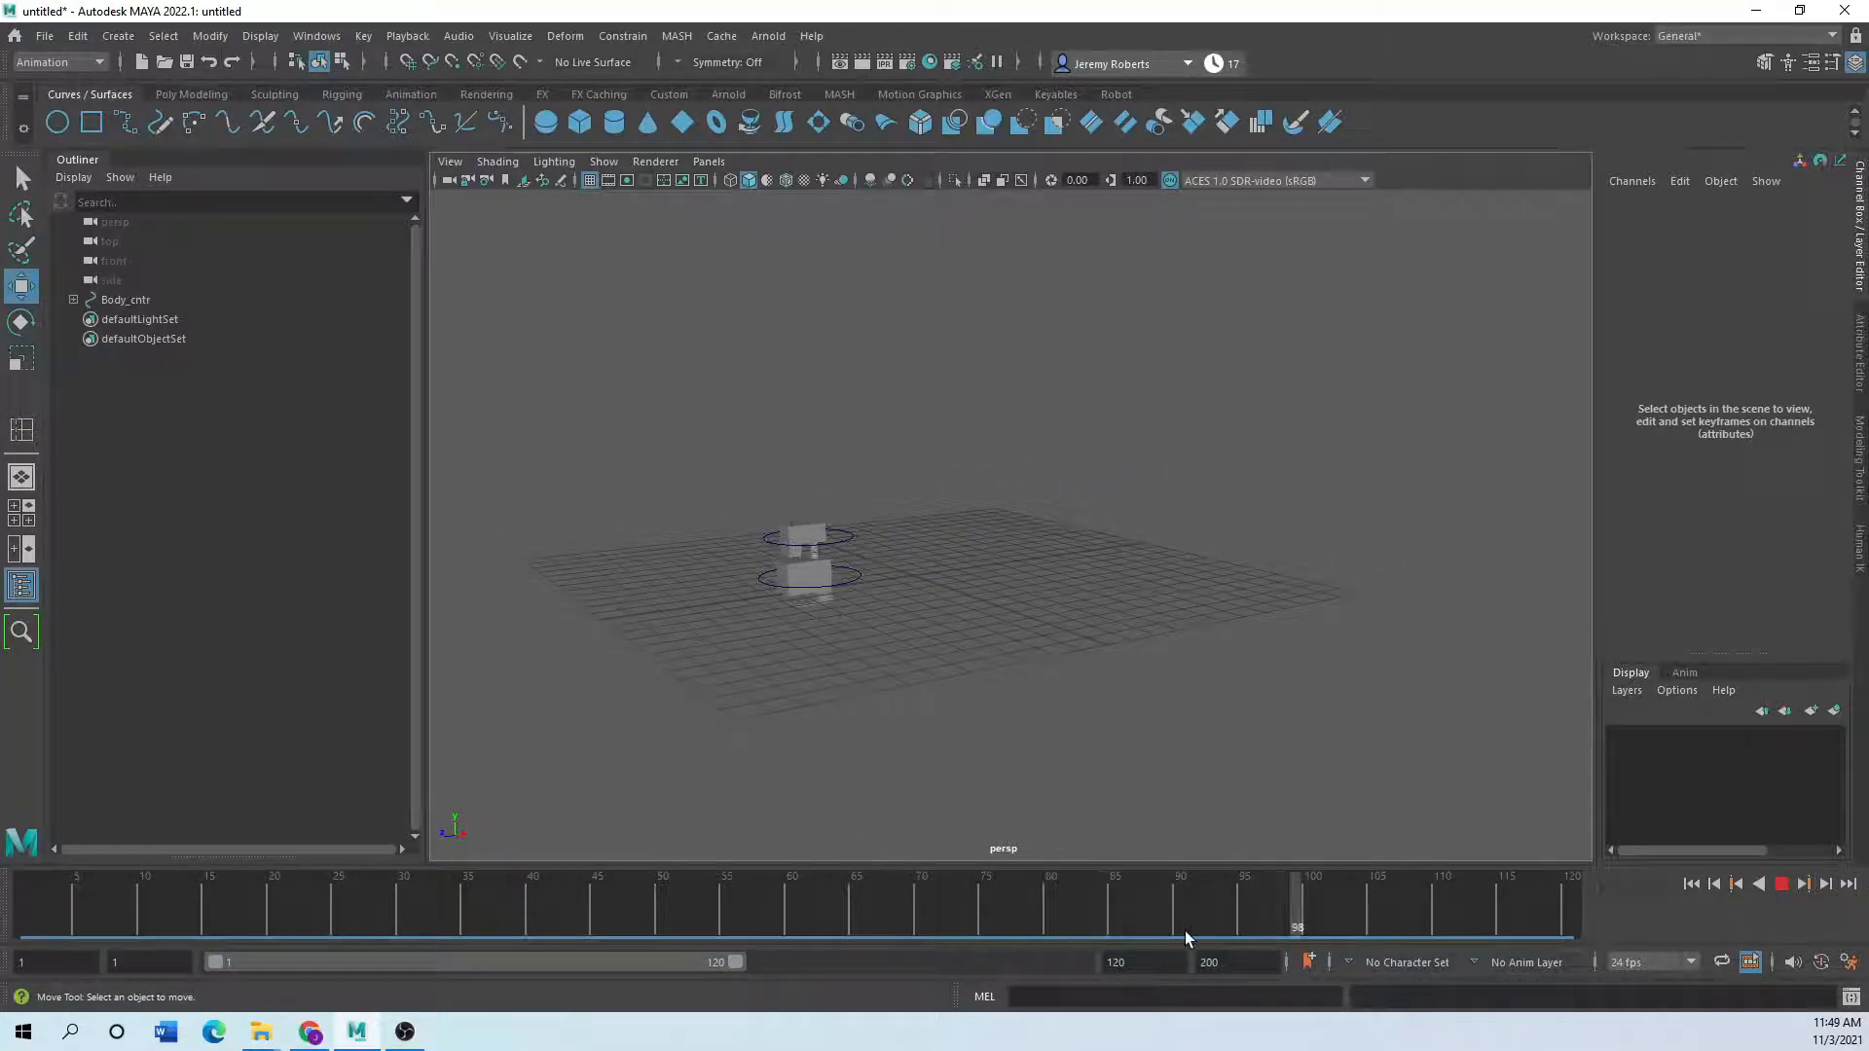
left_click(1779, 883)
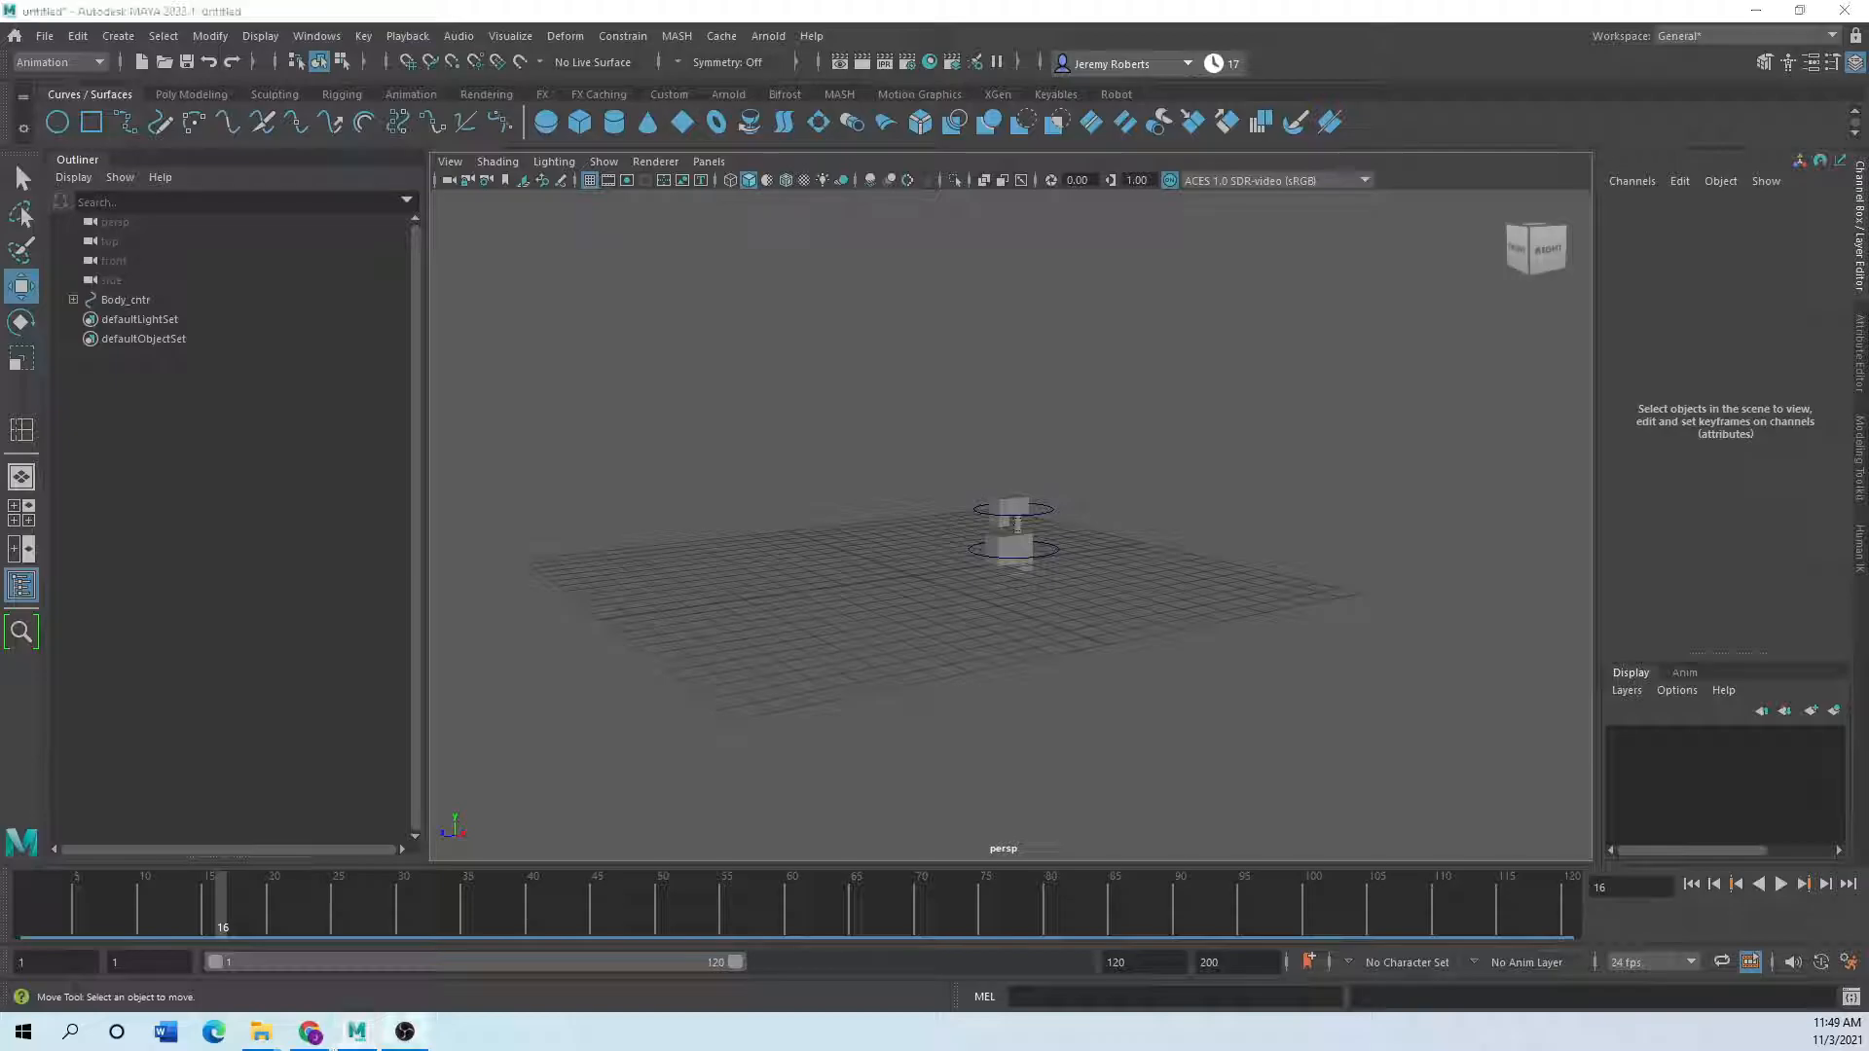
- Examine the ribbed neck between the head and body up close at frame 16
scroll(995, 551, "up", 10)
scroll(985, 537, "down", 1)
scroll(985, 541, "up", 2)
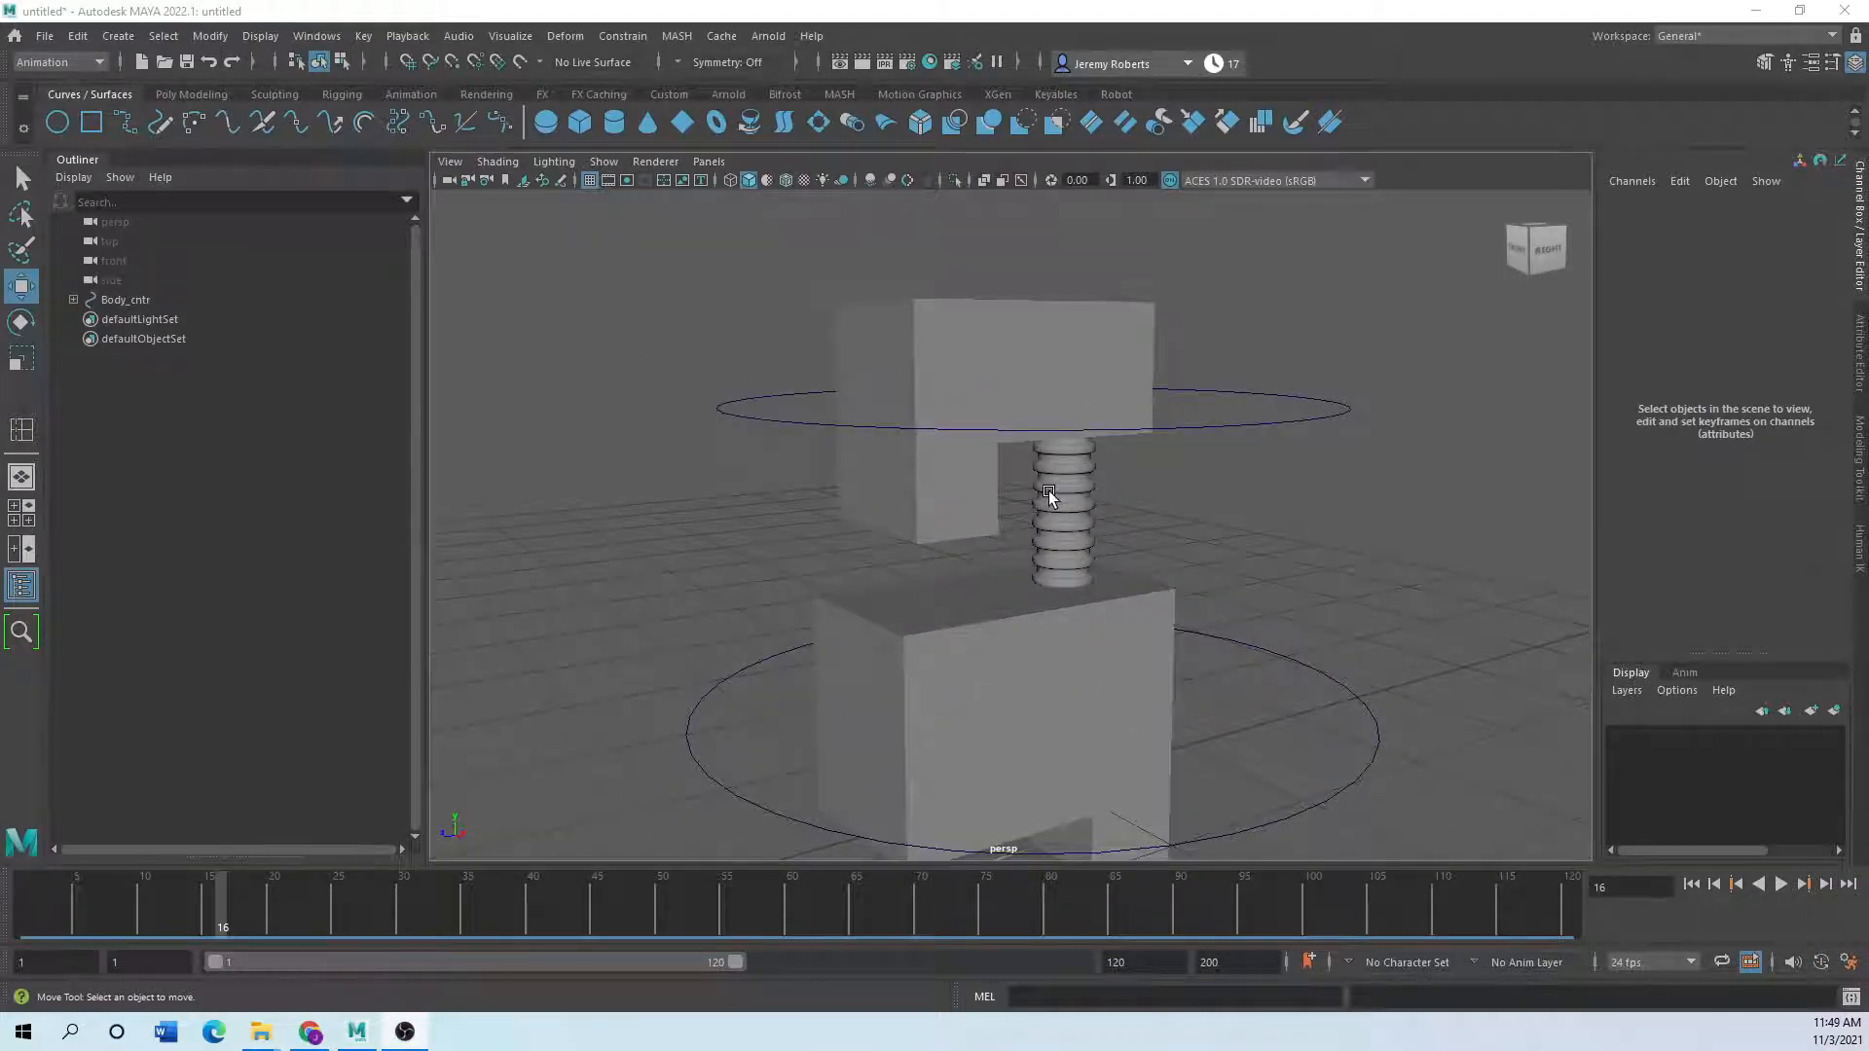
scroll(1048, 494, "down", 2)
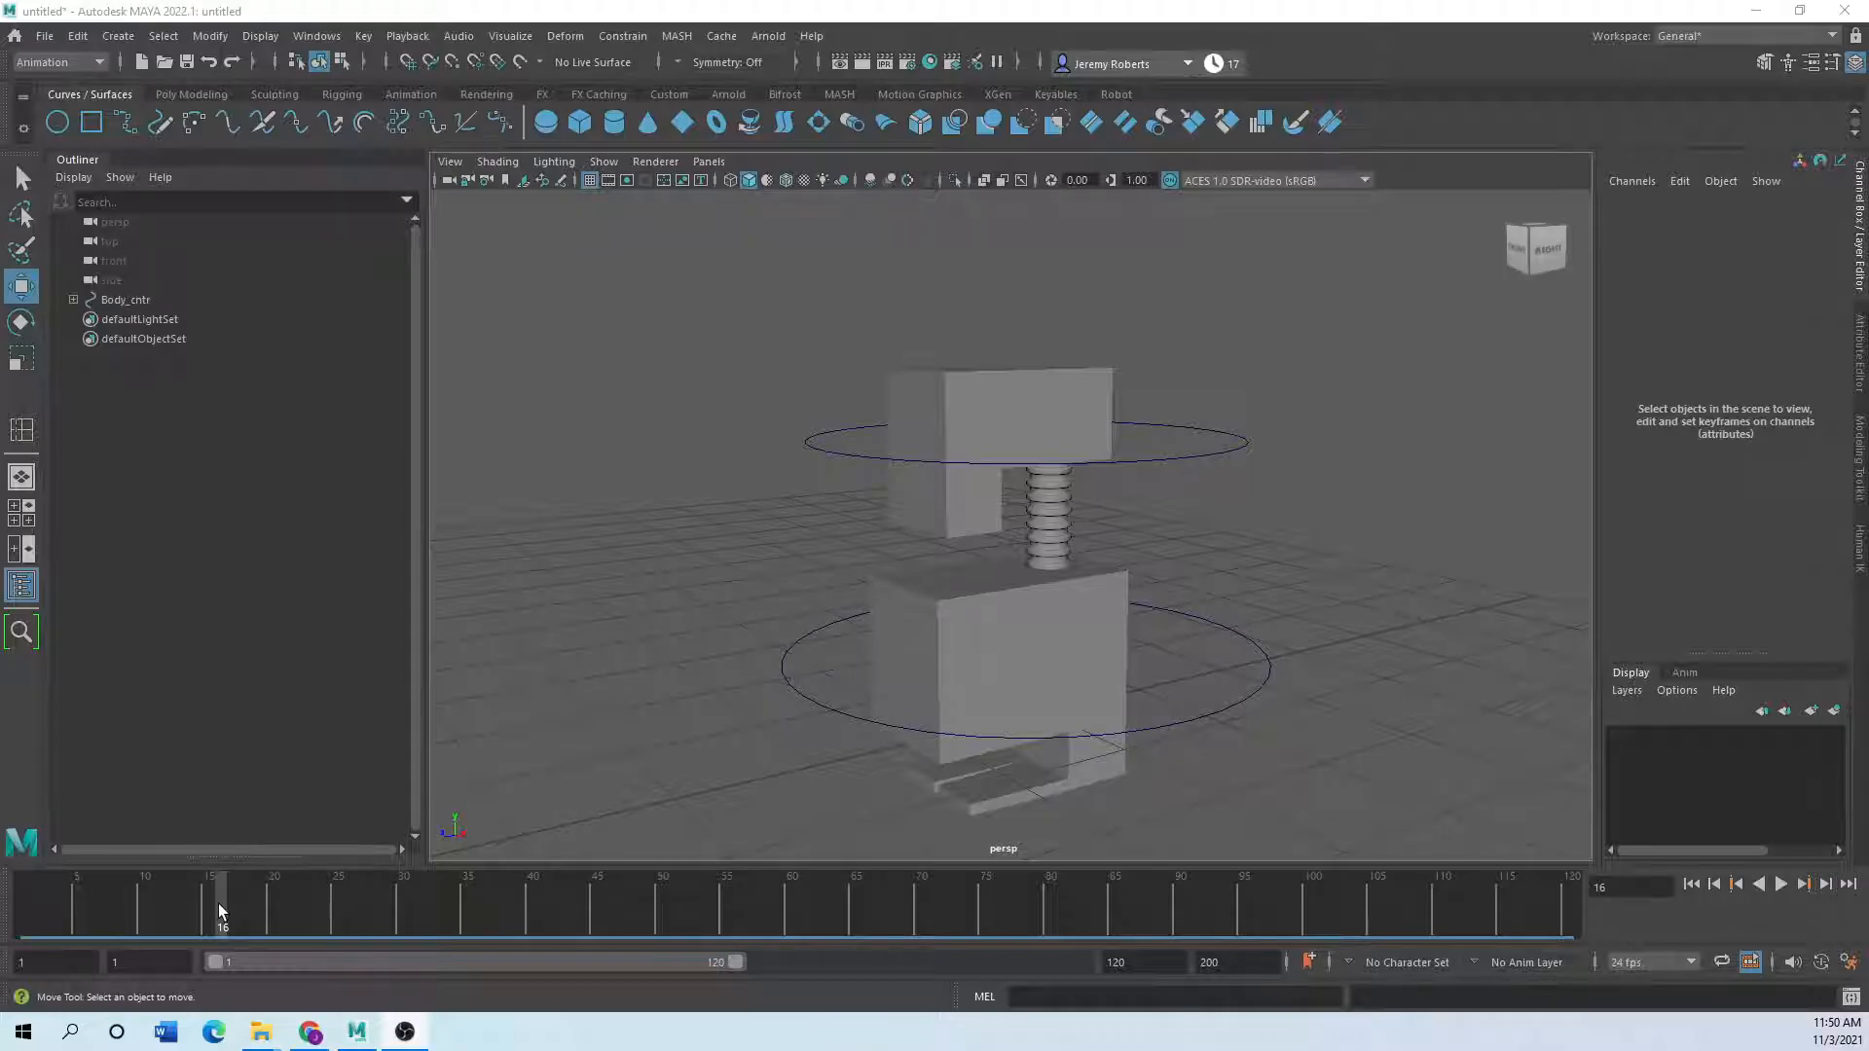
scroll(668, 725, "down", 2)
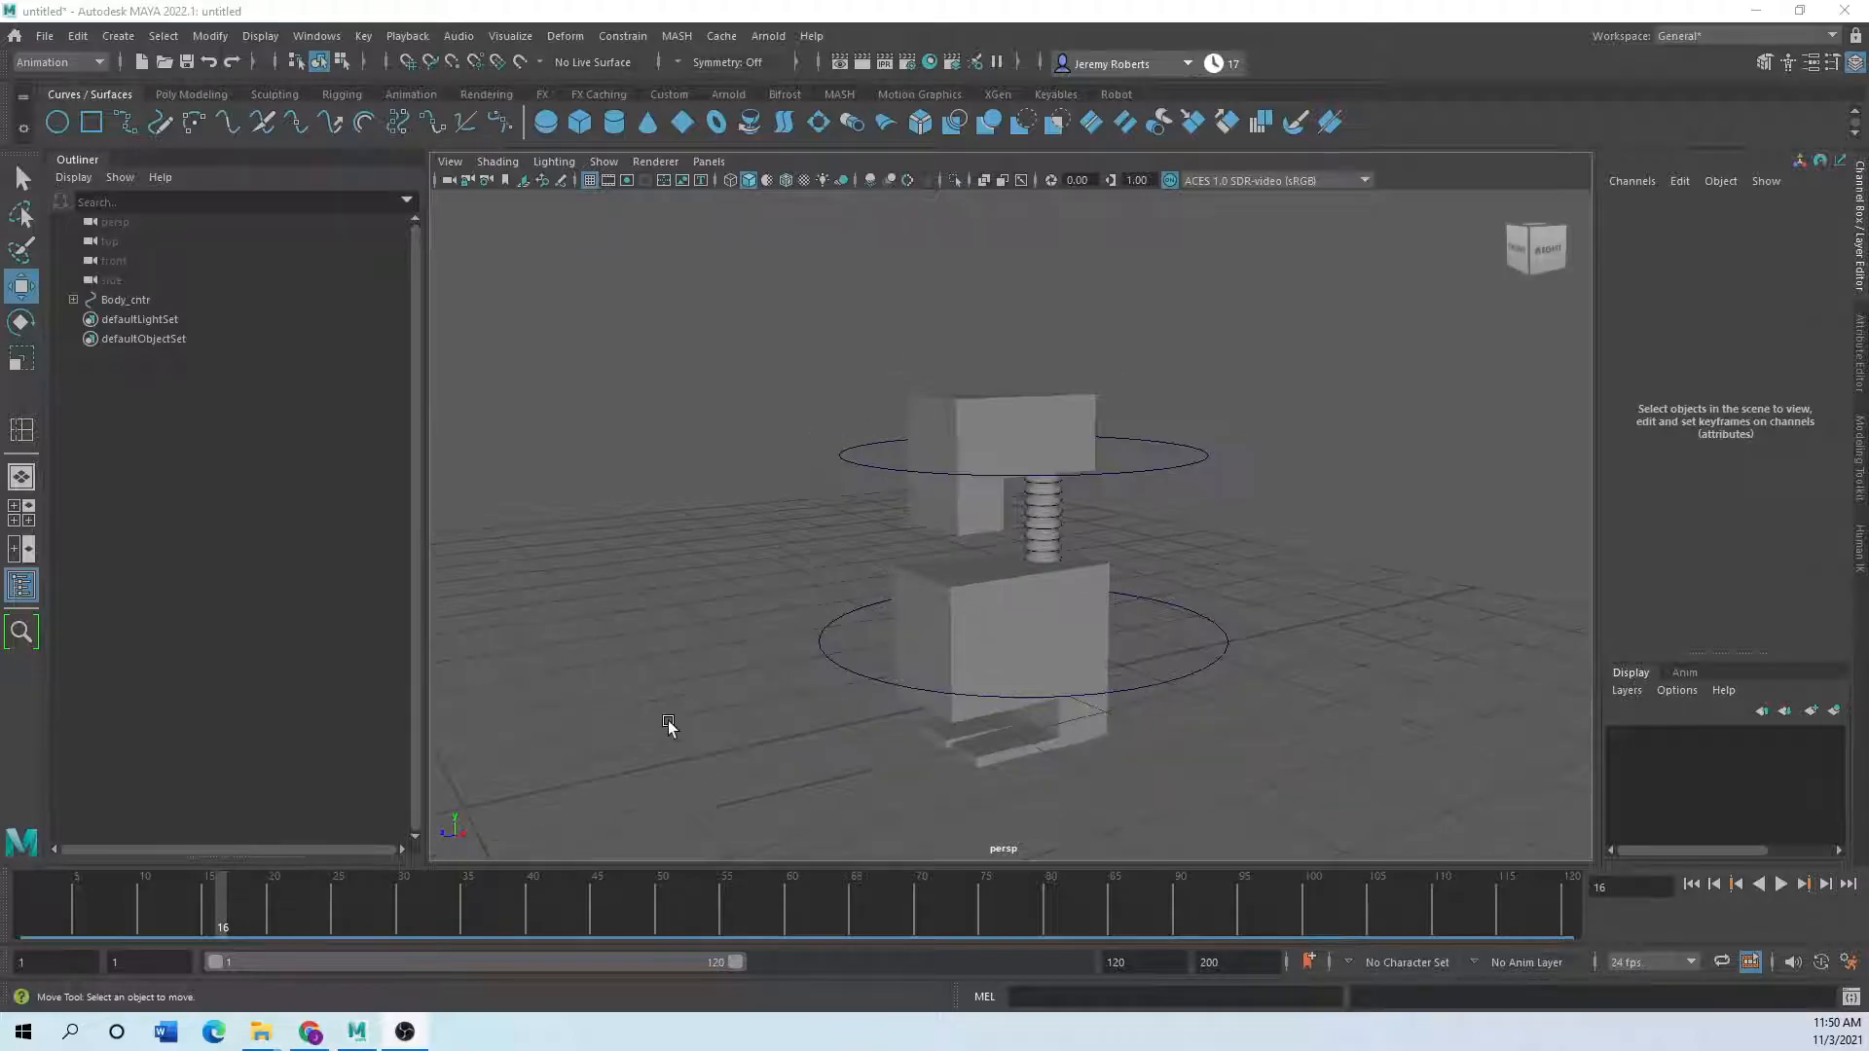